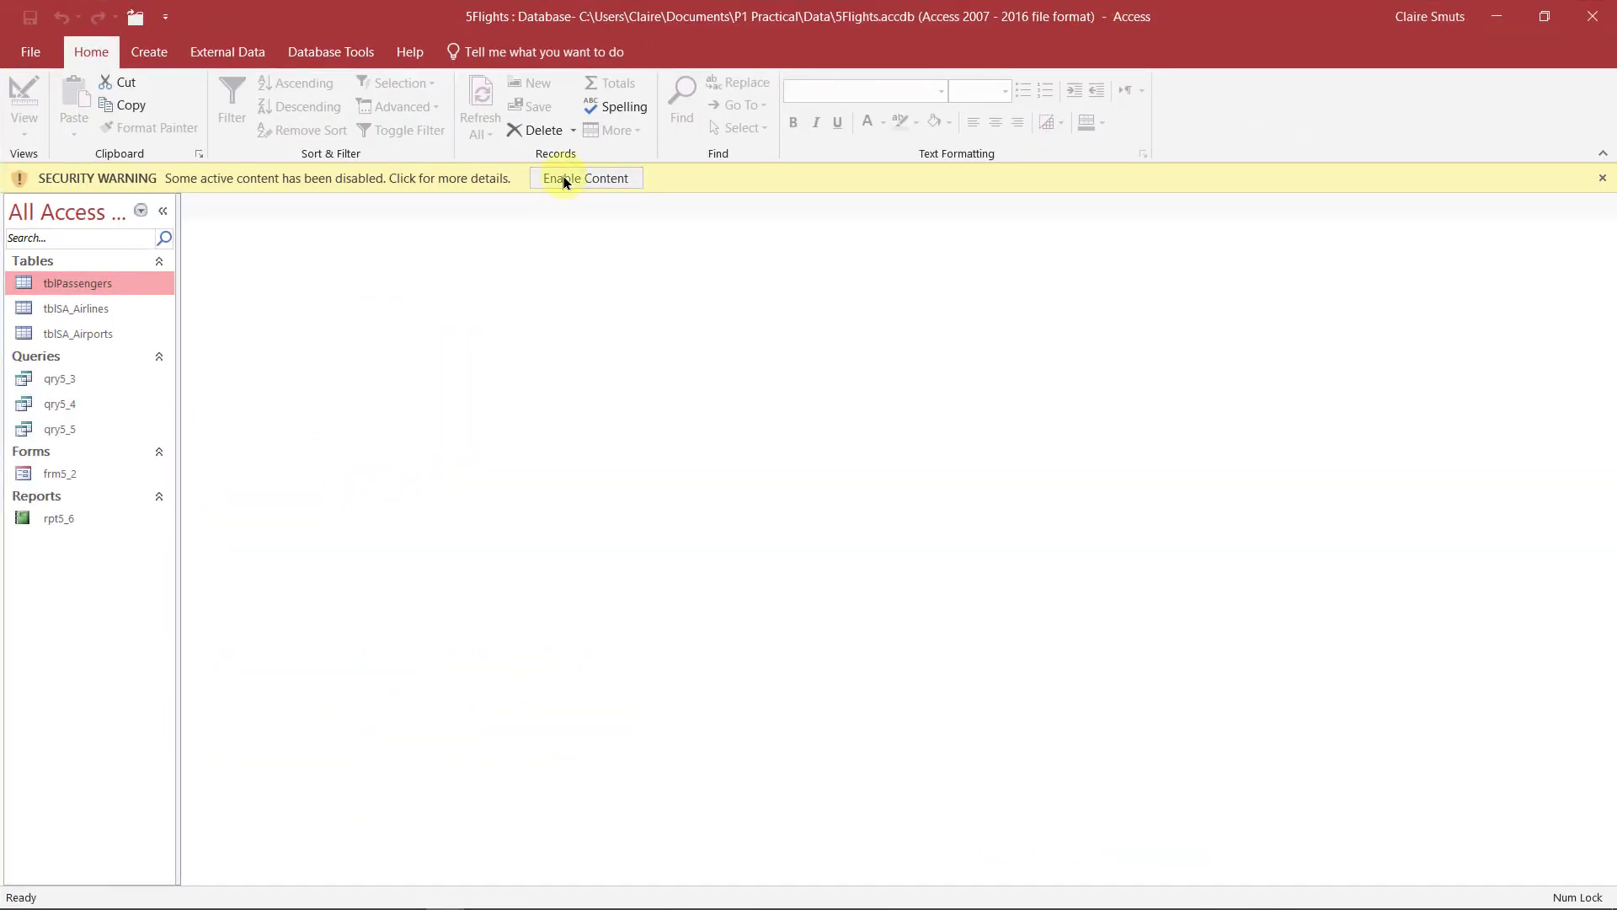
Enable the database's disabled content, consult Question 5 in the exam paper, and open the tblPassengers table in Design View.
{"action": "left_click", "coordinate": [564, 179]}
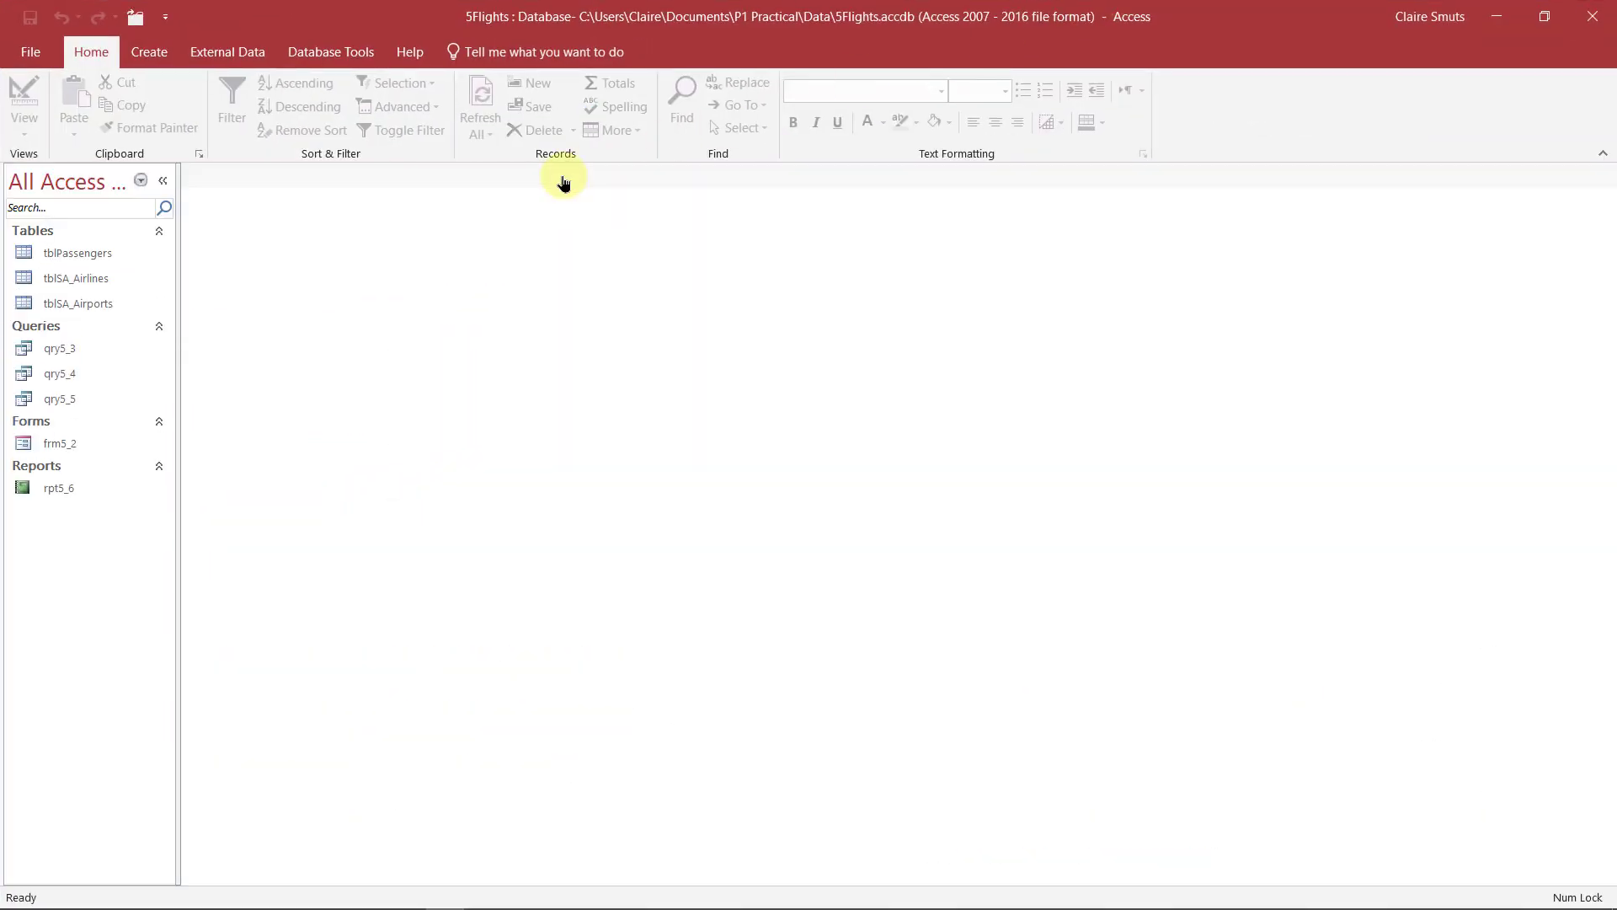
{"action": "left_click", "coordinate": [1497, 16]}
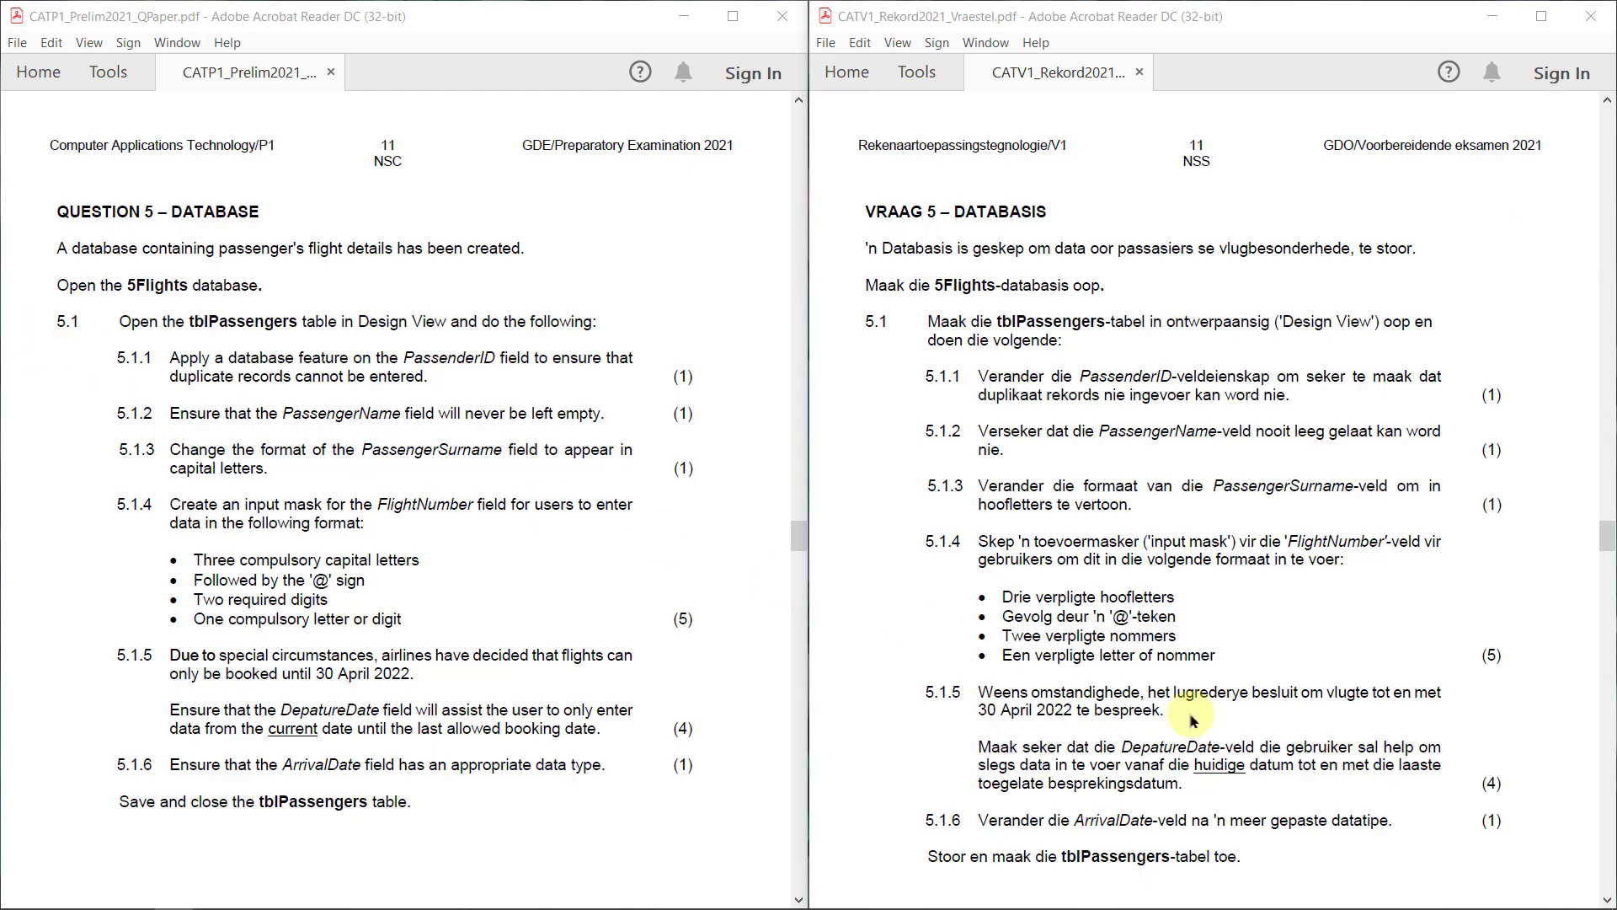
{"action": "left_click", "coordinate": [445, 908]}
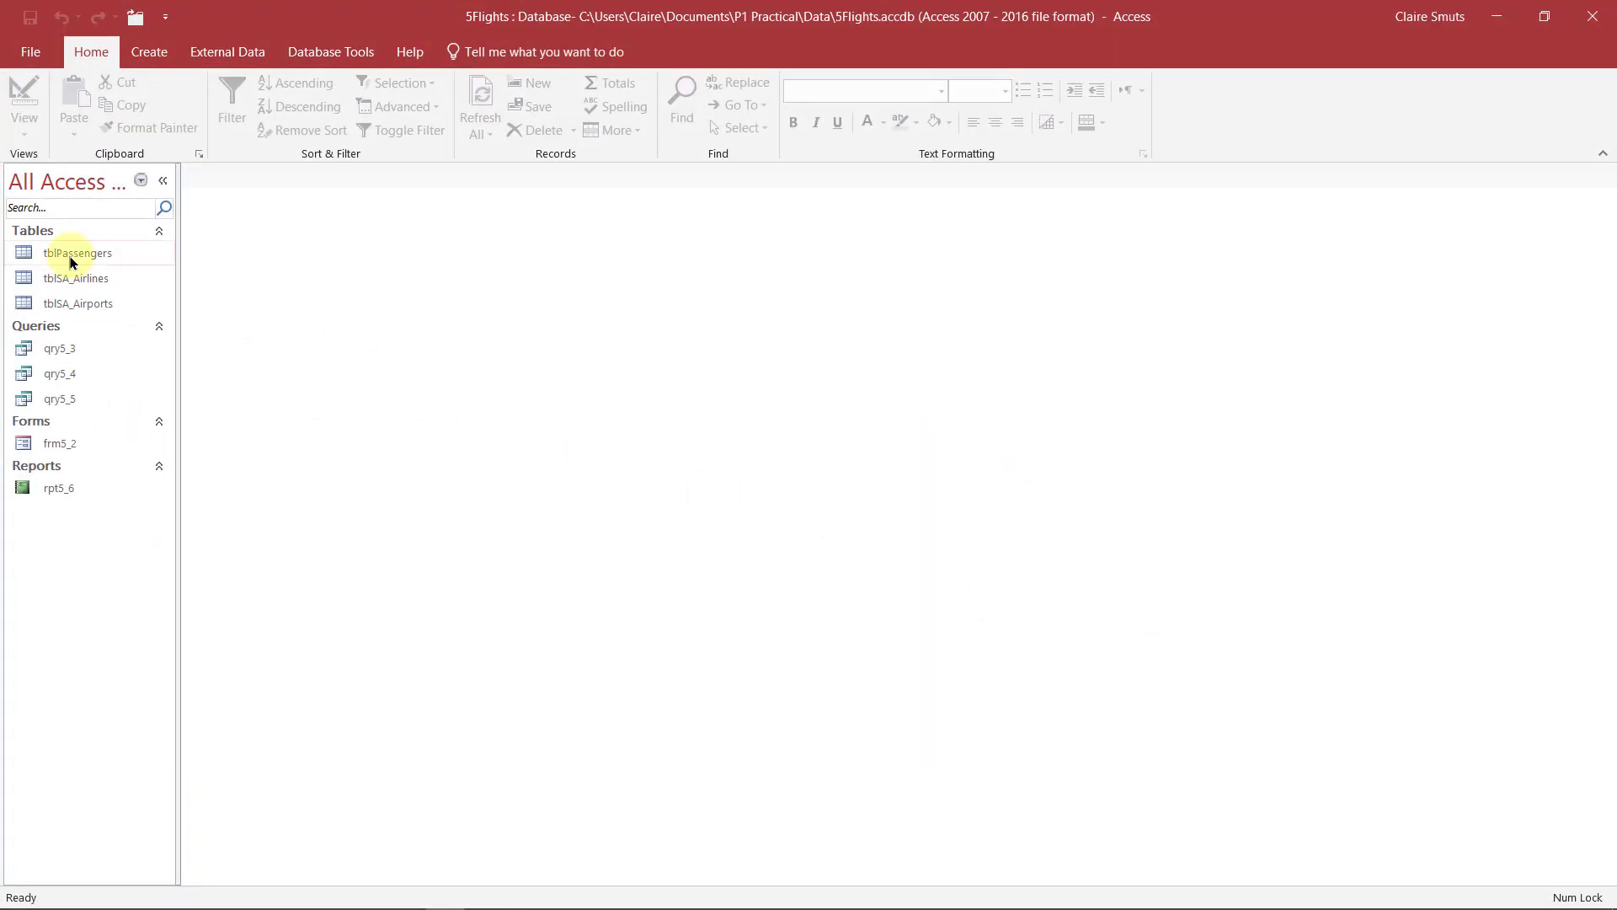
{"action": "right_click", "coordinate": [72, 254]}
{"action": "left_click", "coordinate": [118, 294]}
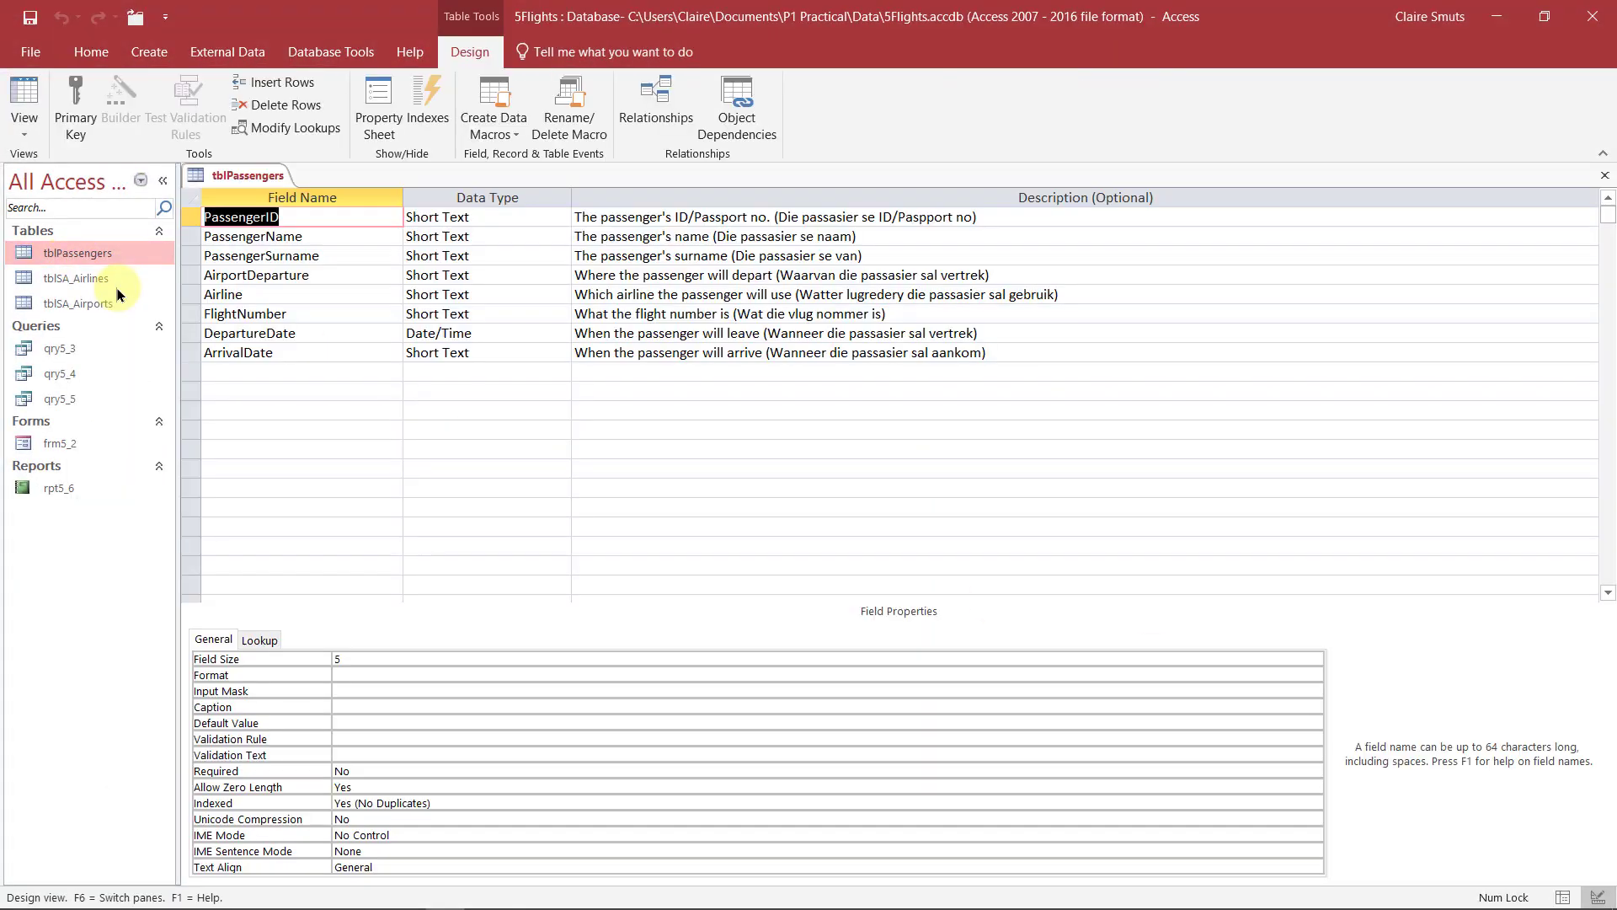
Check question 5.1.1 in the exam paper and make PassengerID the table's primary key.
{"action": "left_click", "coordinate": [1497, 16]}
{"action": "left_click", "coordinate": [65, 139]}
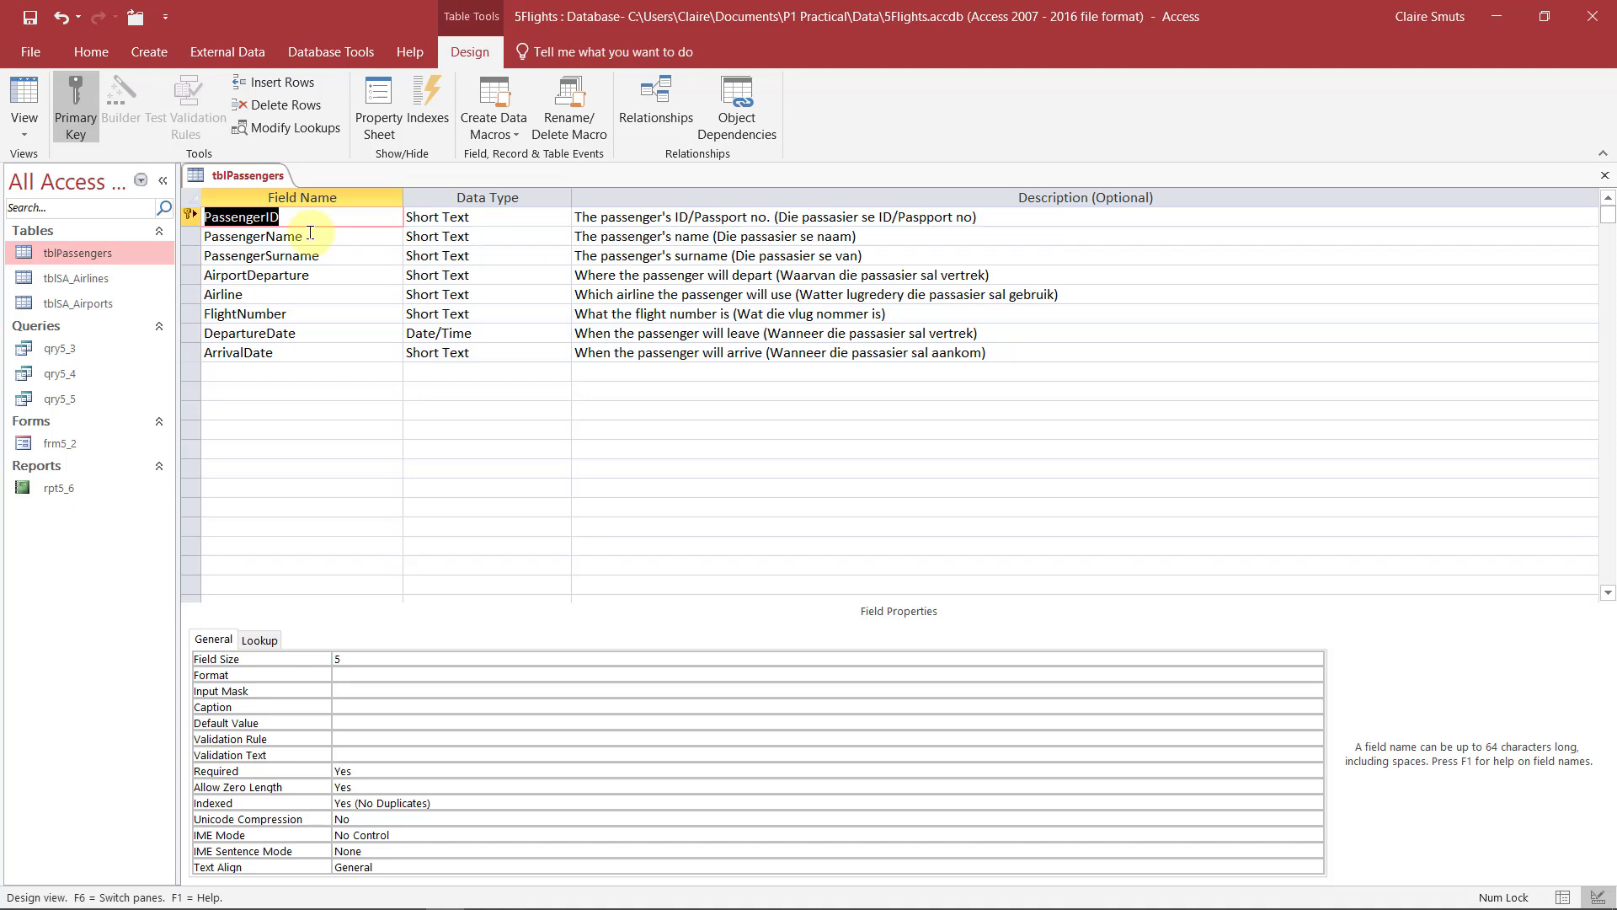
Set the Required property of the PassengerName field to Yes.
{"action": "left_click", "coordinate": [310, 235]}
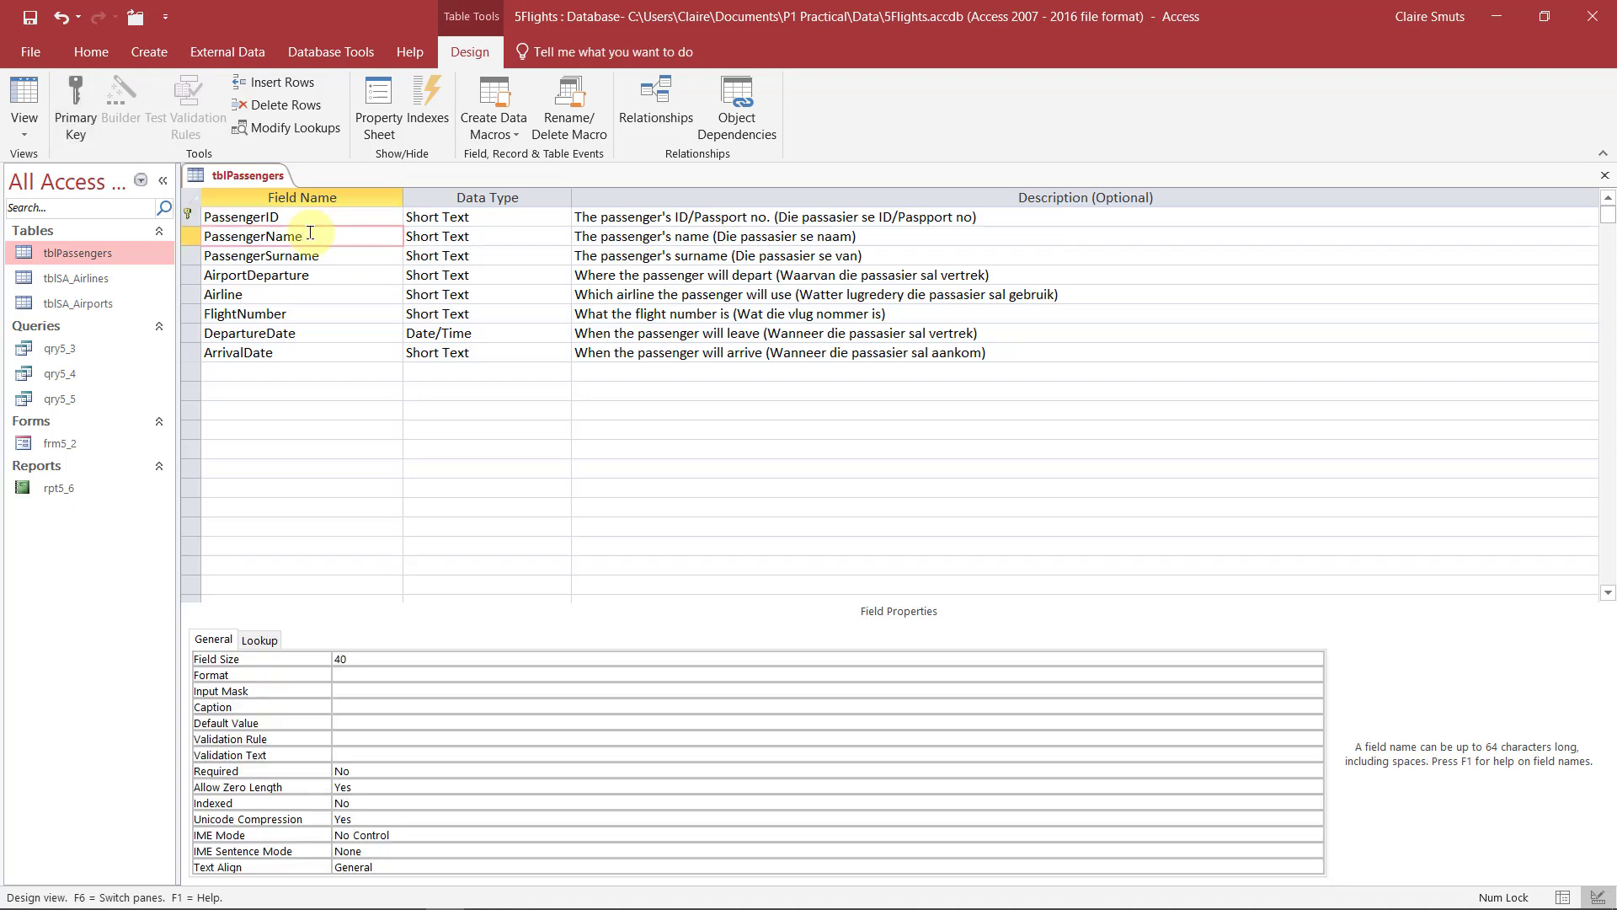
{"action": "left_click", "coordinate": [365, 771]}
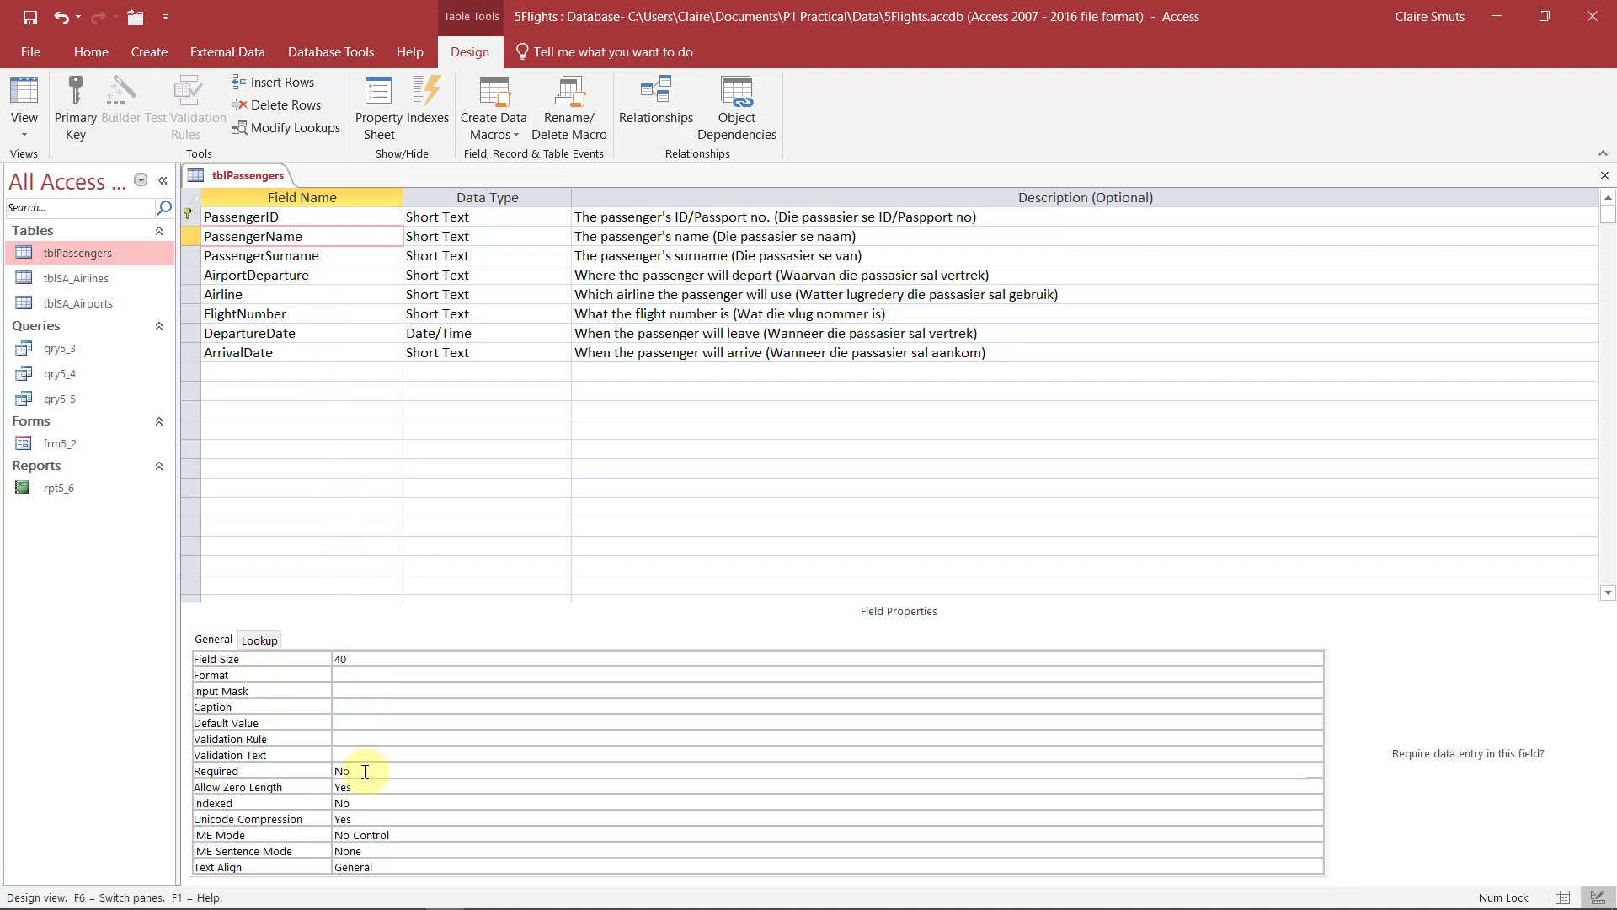
{"action": "double_click", "coordinate": [365, 772]}
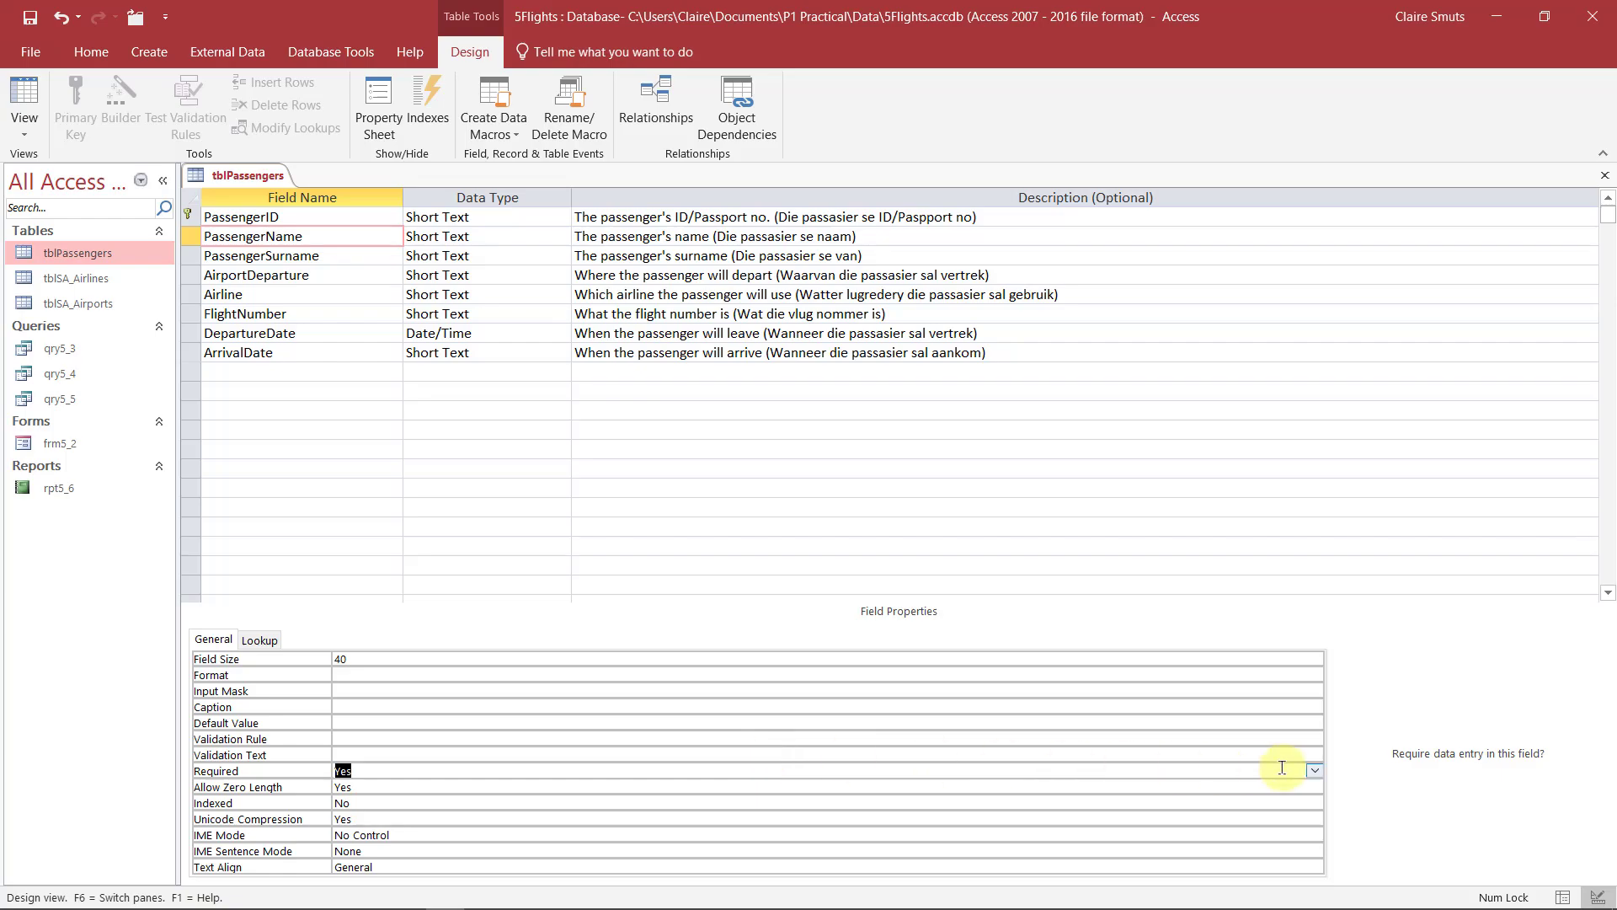
{"action": "left_click", "coordinate": [1315, 771]}
{"action": "left_click", "coordinate": [1318, 772]}
Check question 5.1.3 in the exam paper and set the PassengerSurname field's Format property to >.
{"action": "key", "text": "alt+Tab"}
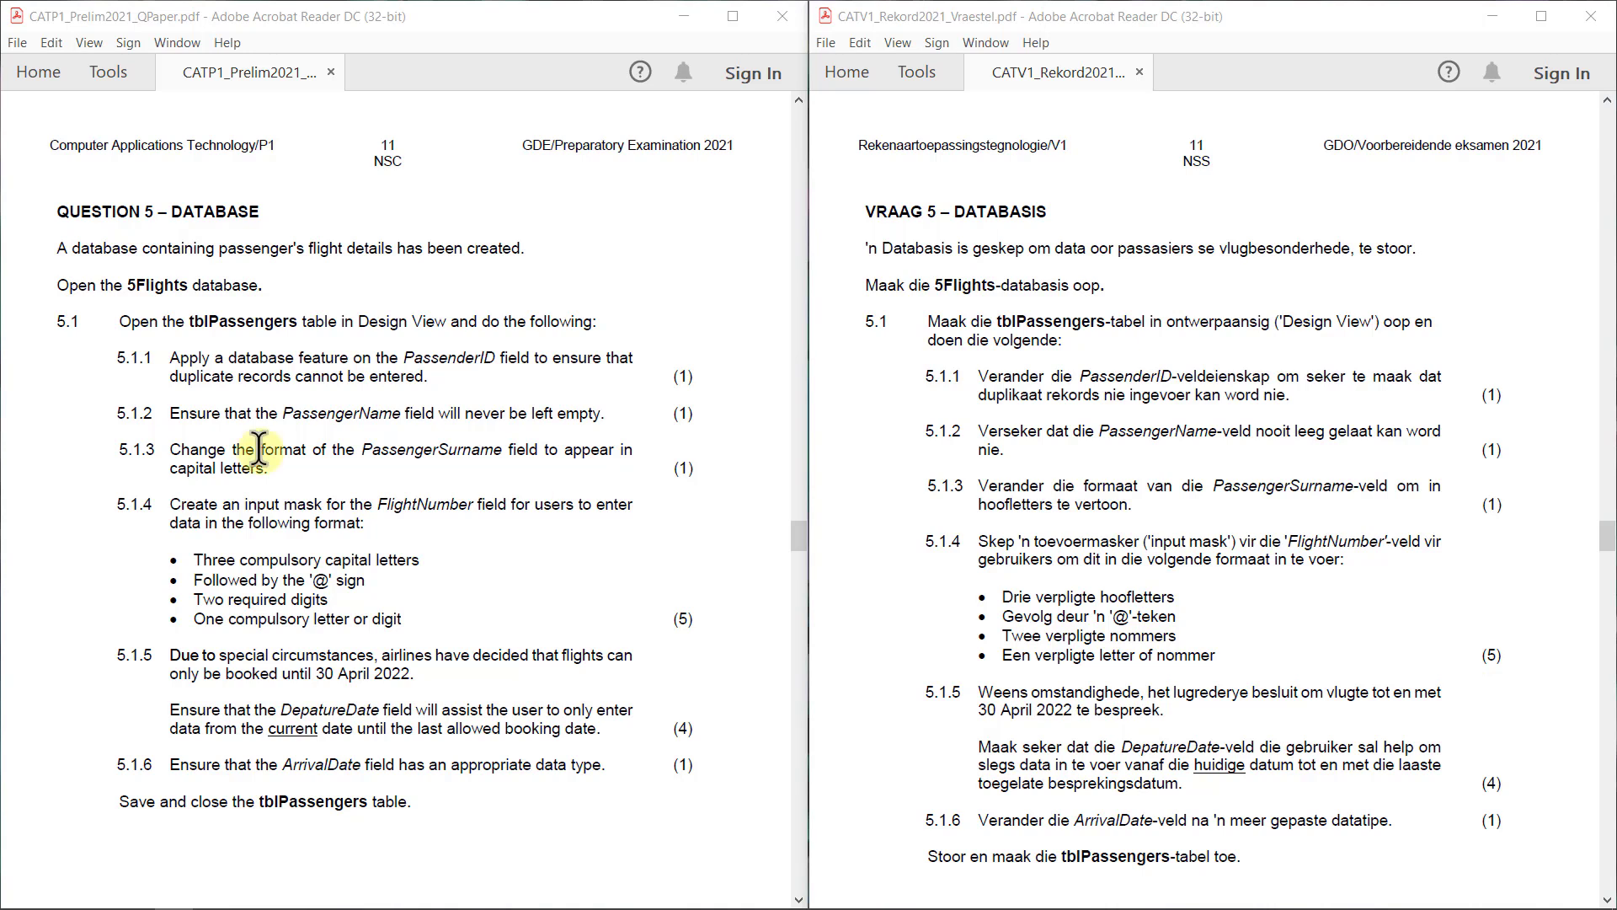
{"action": "double_click", "coordinate": [285, 449]}
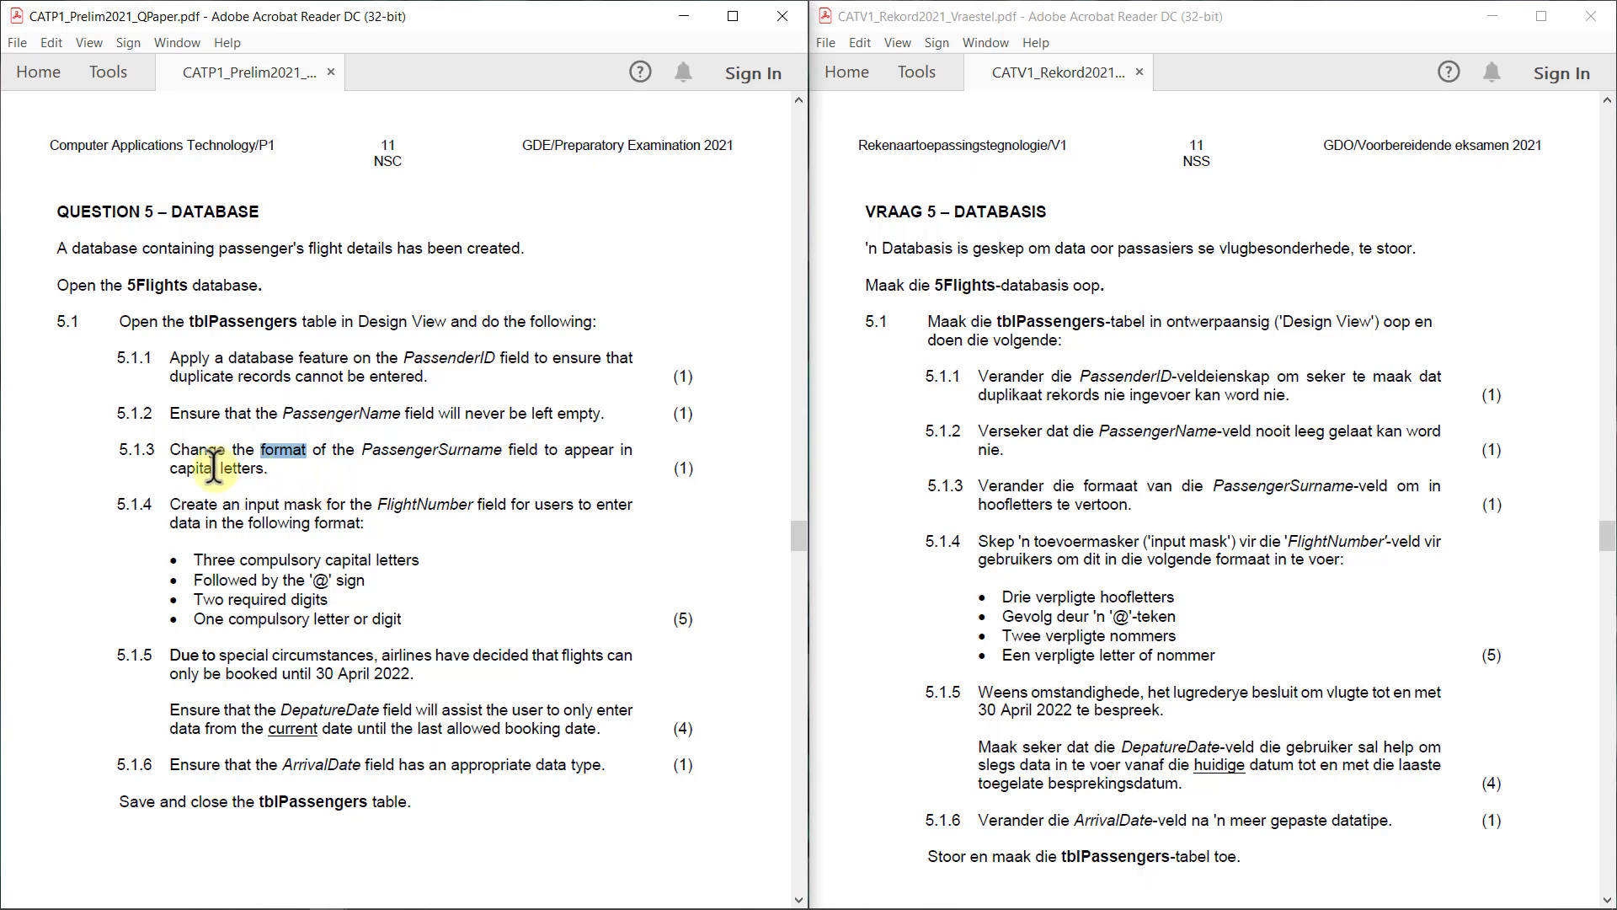
{"action": "left_click", "coordinate": [119, 451]}
{"action": "key", "text": "alt+Tab"}
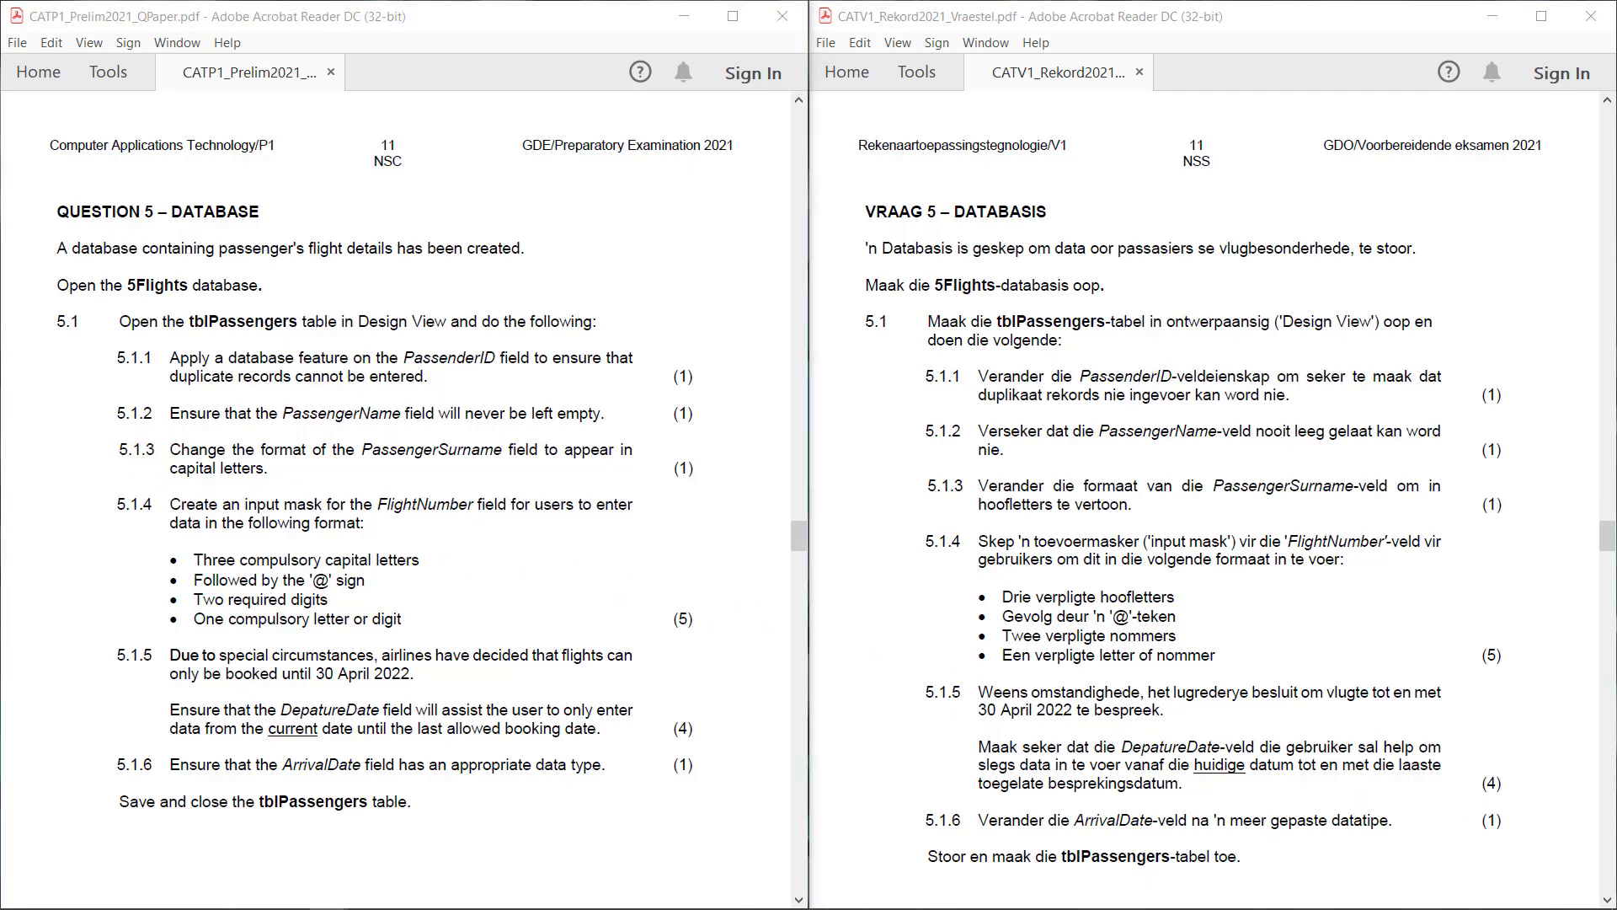
{"action": "left_click", "coordinate": [297, 260]}
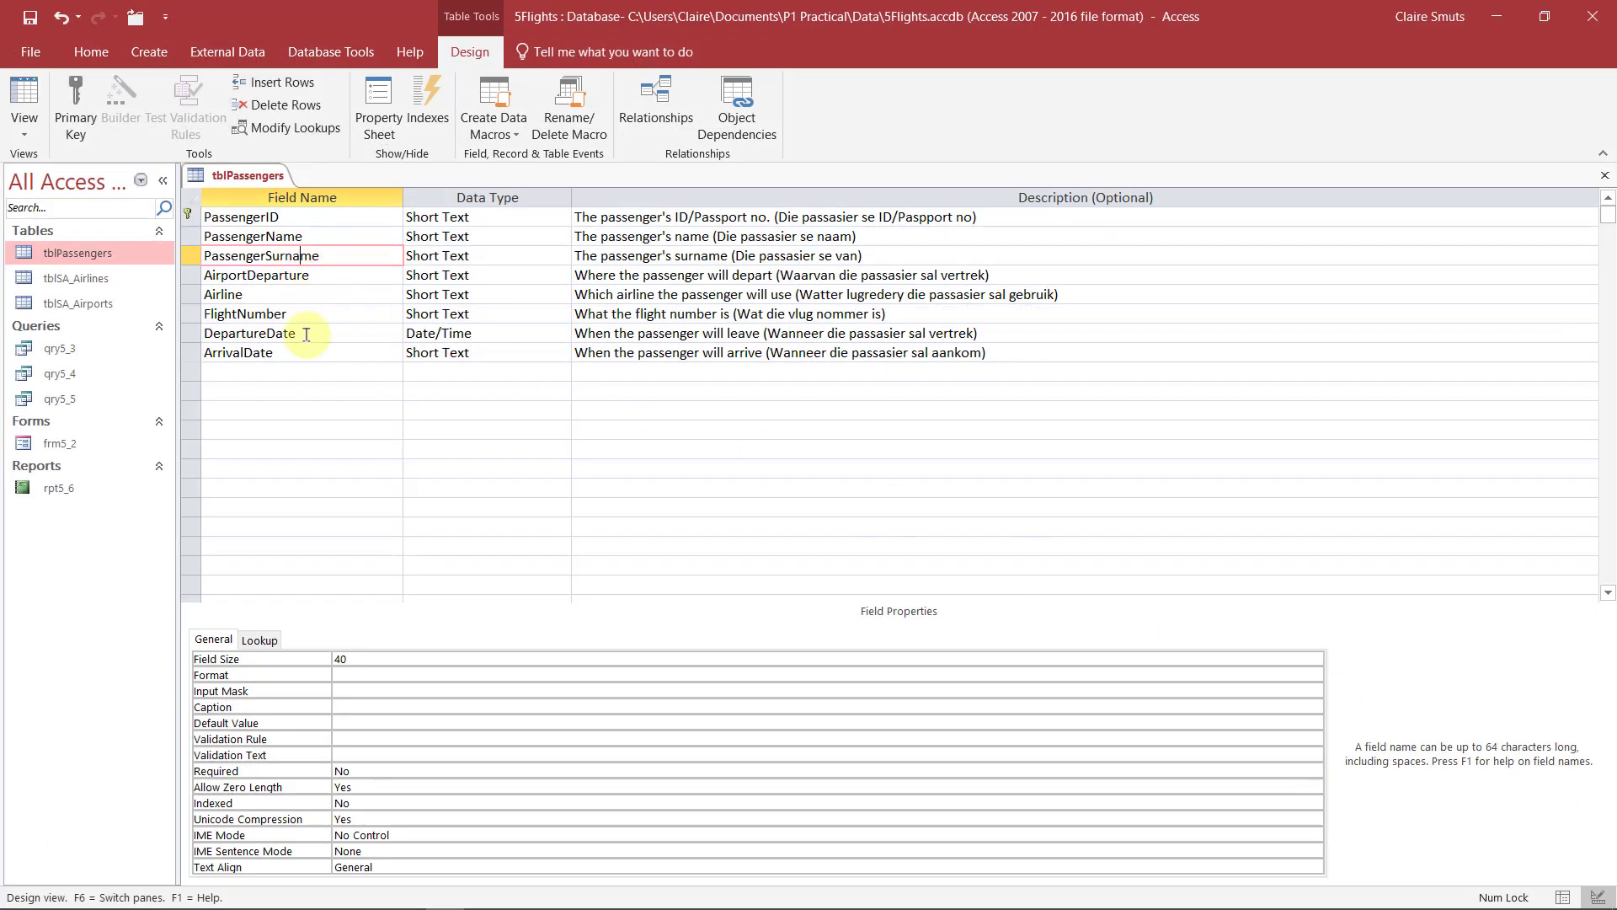
{"action": "left_click", "coordinate": [349, 674]}
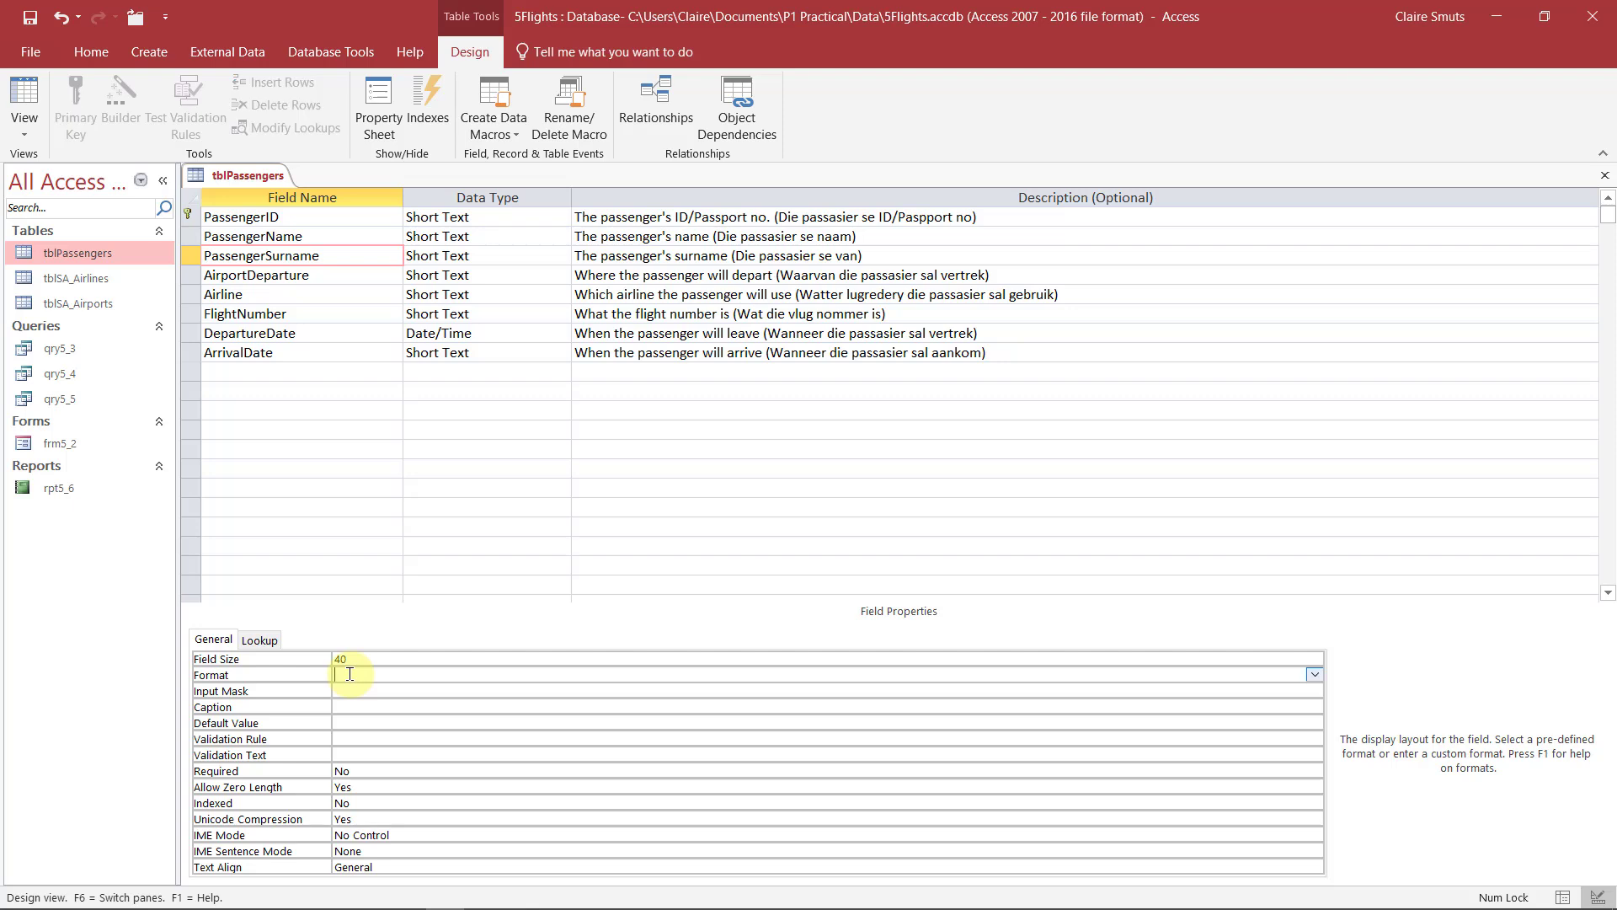
{"action": "type", "text": ">"}
Save the tblPassengers table while switching to Datasheet View, and return to Design View.
{"action": "left_click", "coordinate": [30, 105]}
{"action": "left_click", "coordinate": [772, 525]}
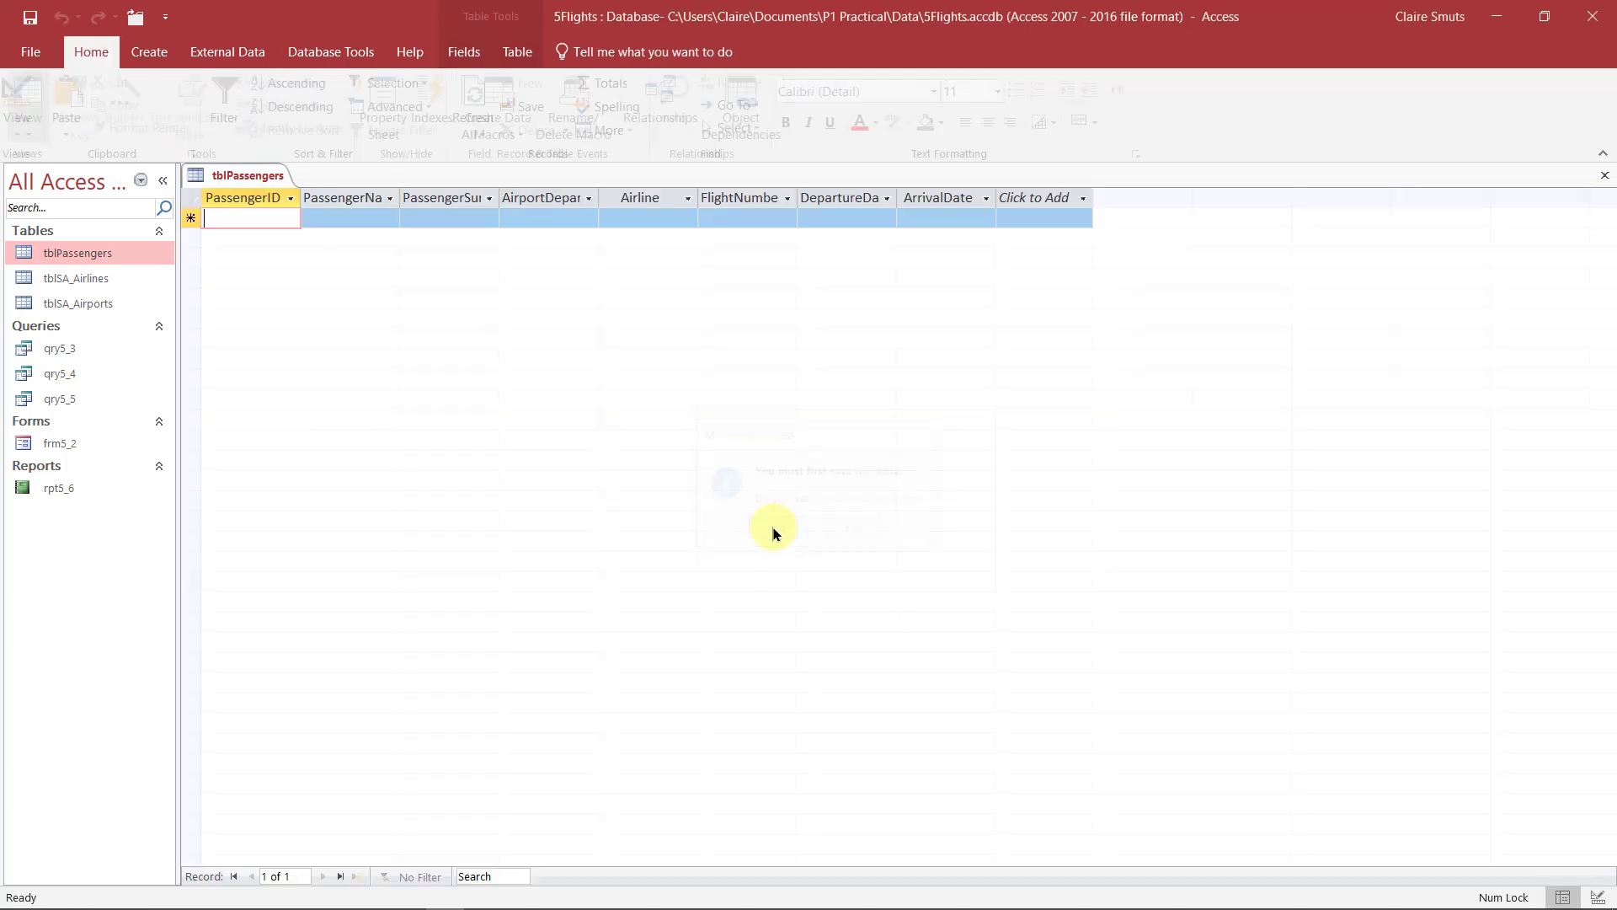
{"action": "left_click", "coordinate": [24, 80]}
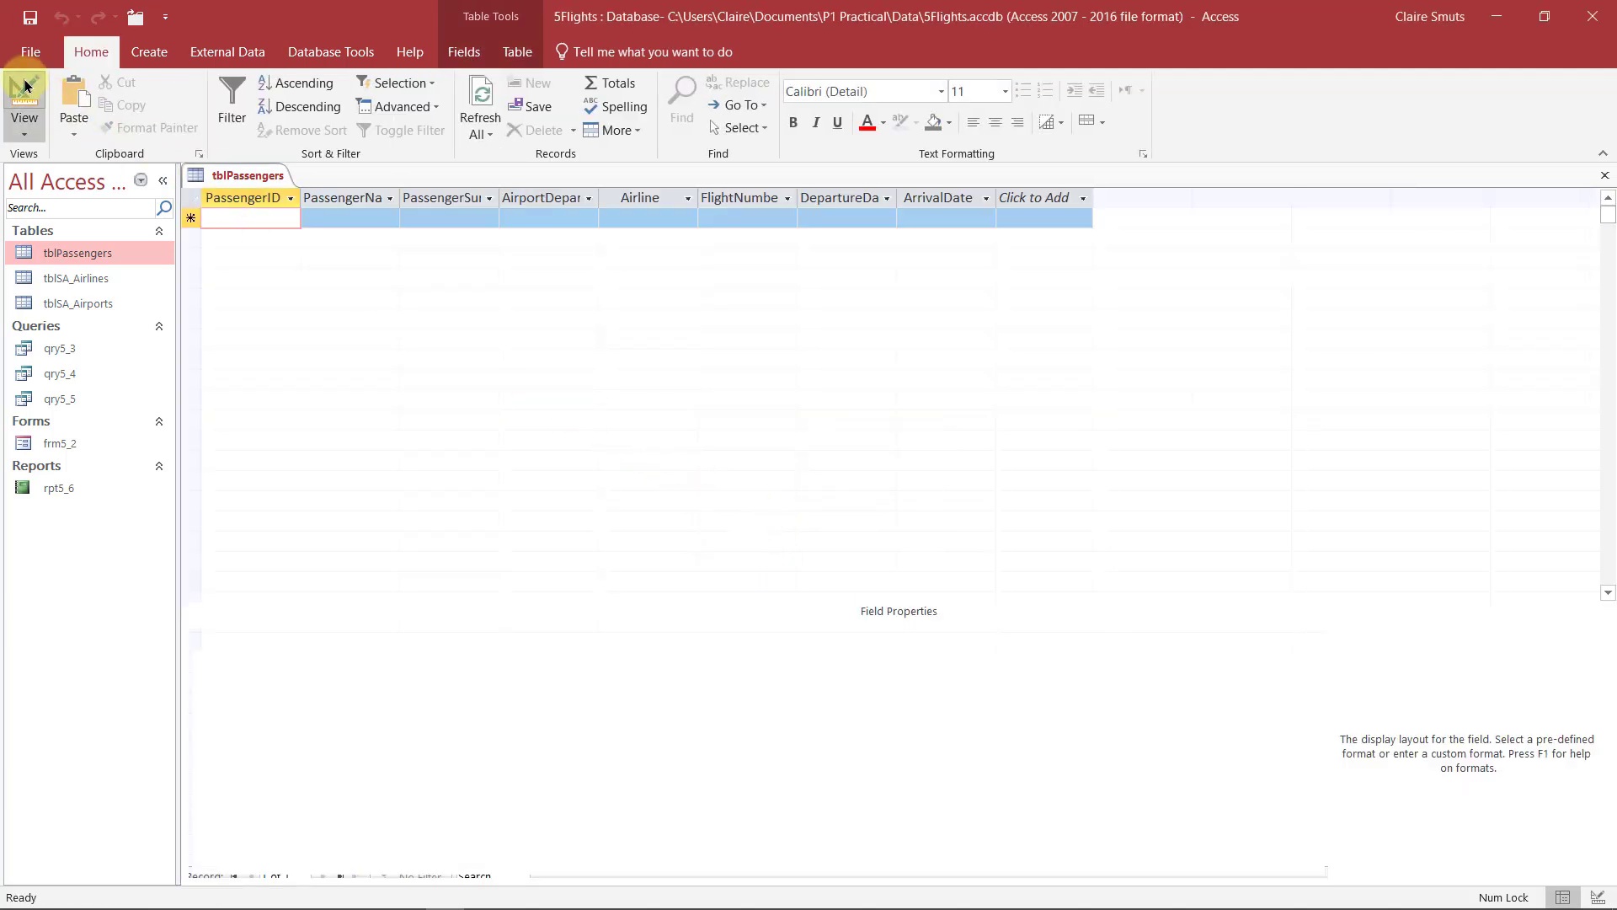
Switch to the exam papers and examine the input mask character sheet in both the English and Afrikaans versions.
{"action": "left_click", "coordinate": [411, 697]}
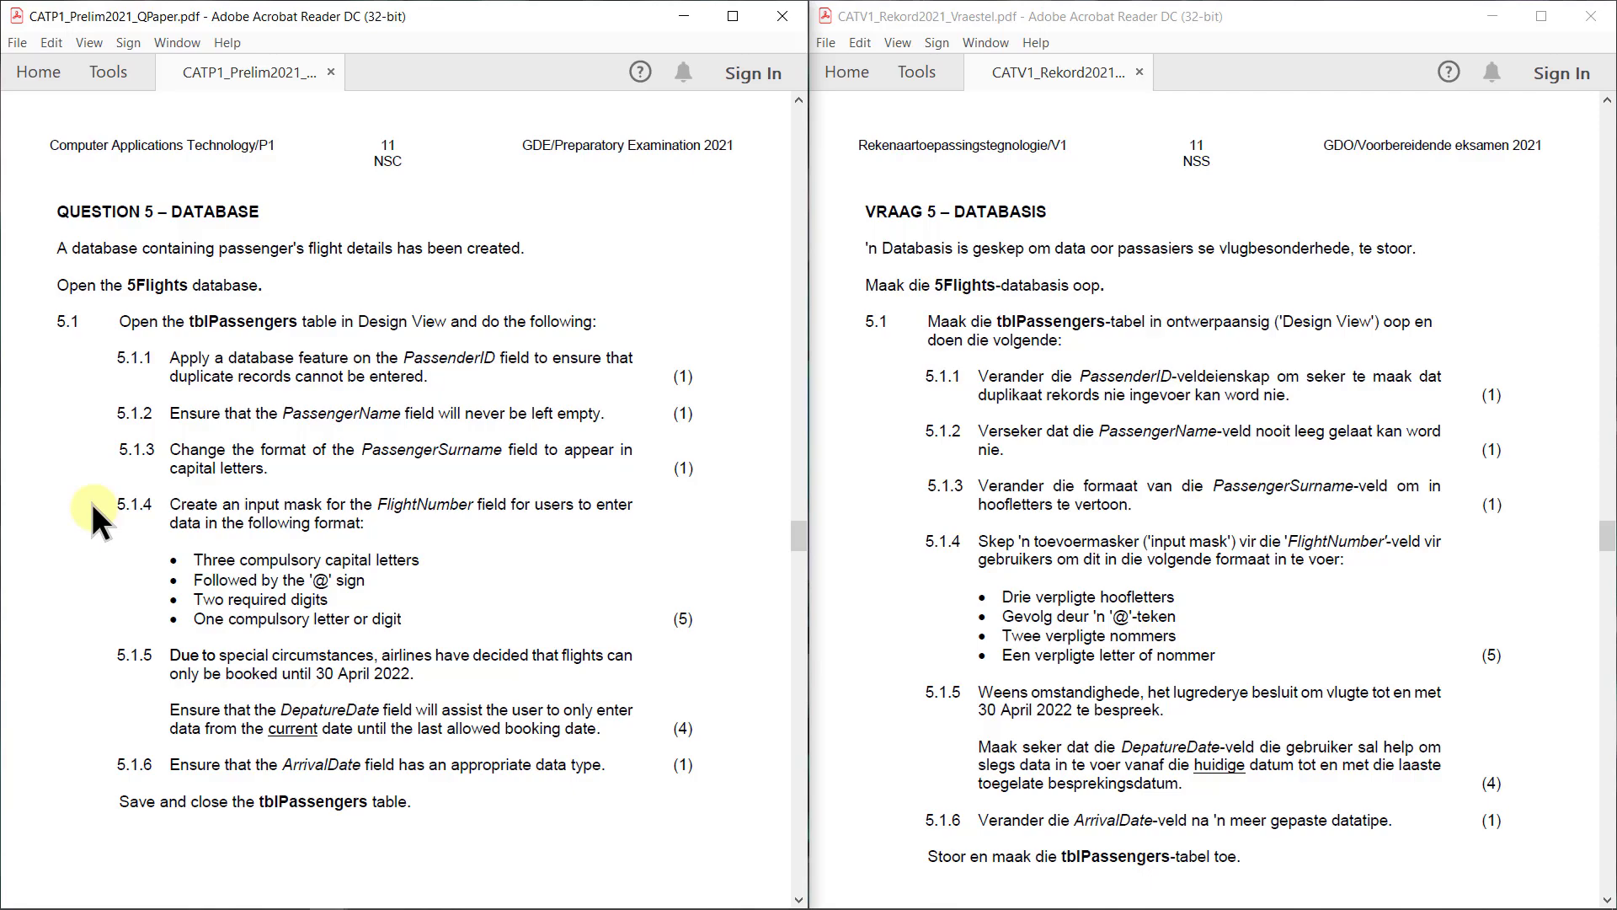
{"action": "scroll", "coordinate": [92, 503], "scroll_direction": "down", "scroll_amount": 5}
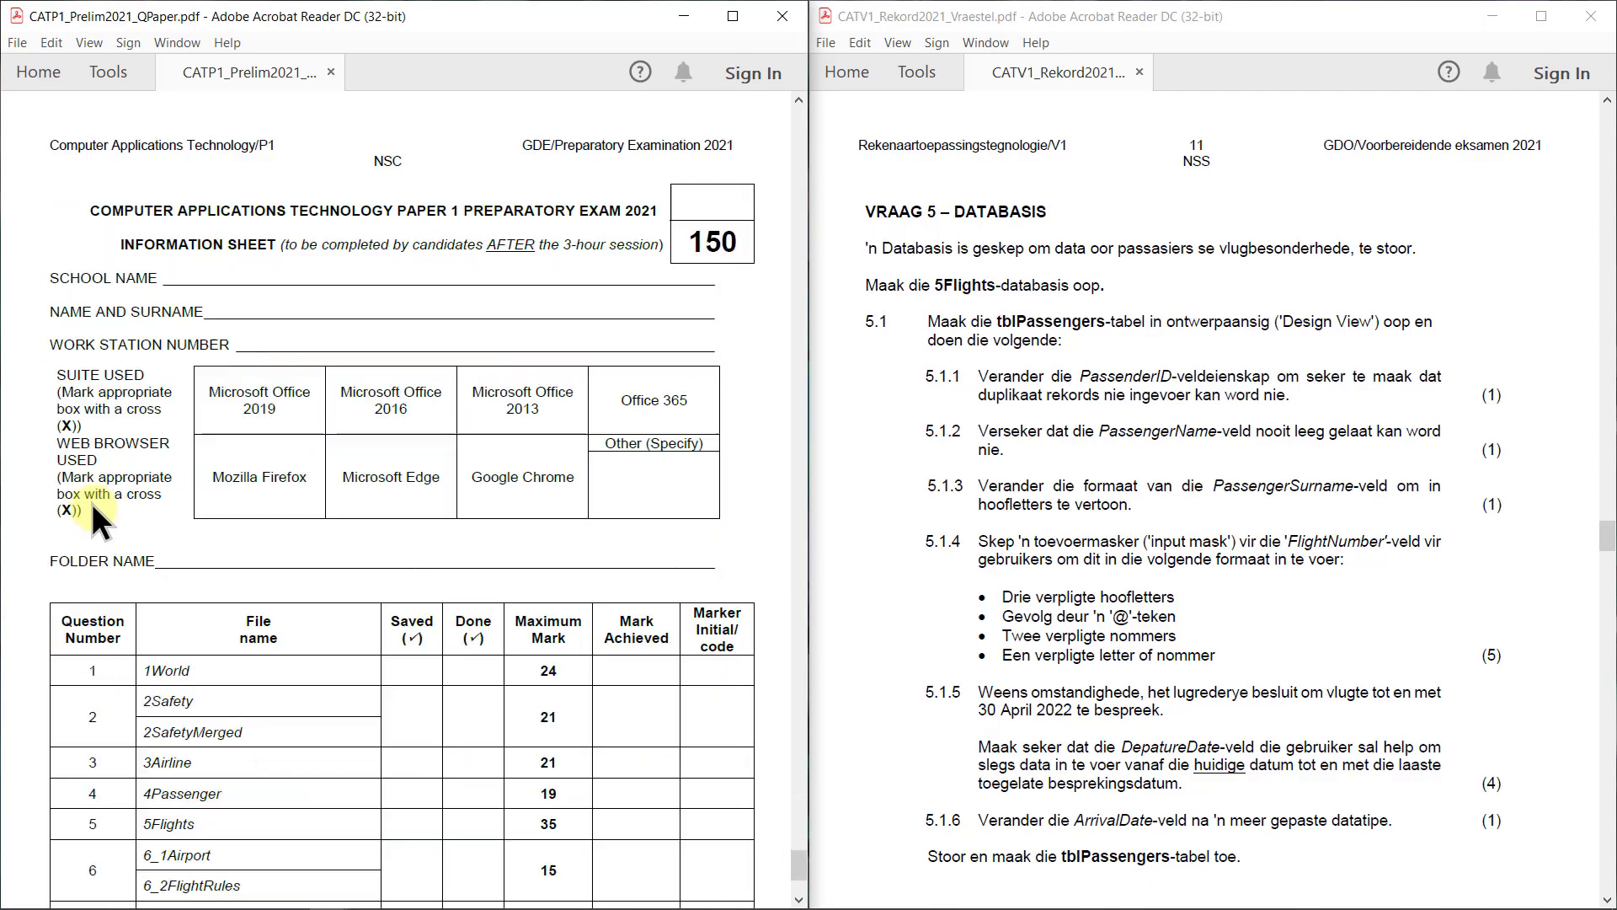
{"action": "scroll", "coordinate": [92, 503], "scroll_direction": "down", "scroll_amount": 1}
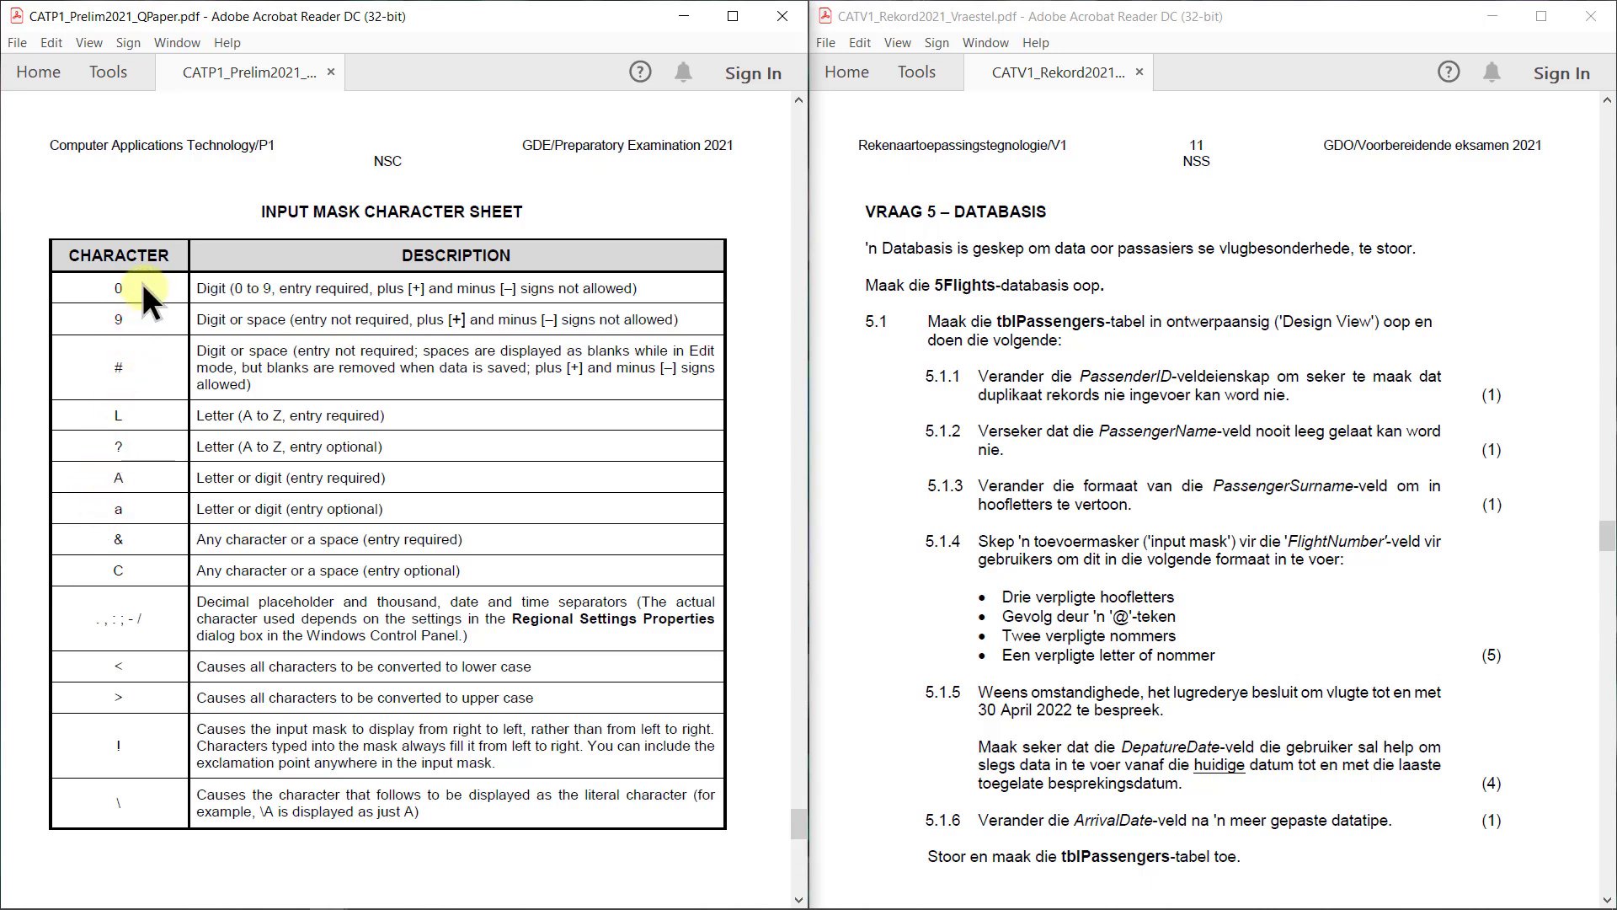
{"action": "left_click", "coordinate": [1004, 292]}
{"action": "scroll", "coordinate": [1007, 290], "scroll_direction": "down", "scroll_amount": 2}
{"action": "scroll", "coordinate": [1006, 291], "scroll_direction": "down", "scroll_amount": 2}
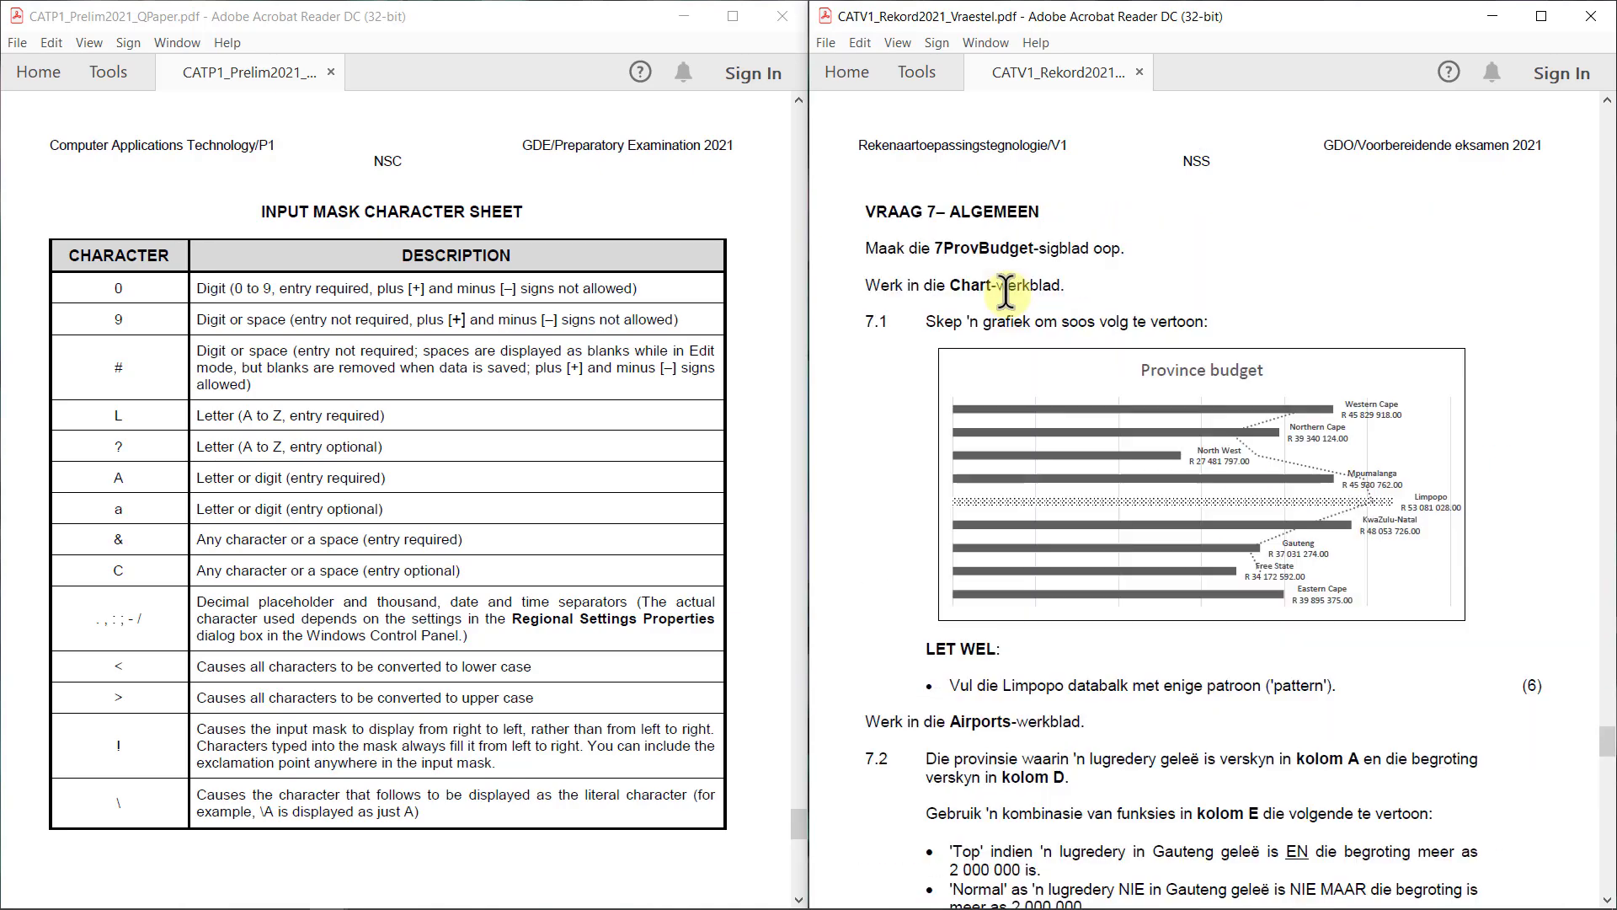
{"action": "scroll", "coordinate": [1006, 290], "scroll_direction": "down", "scroll_amount": 2}
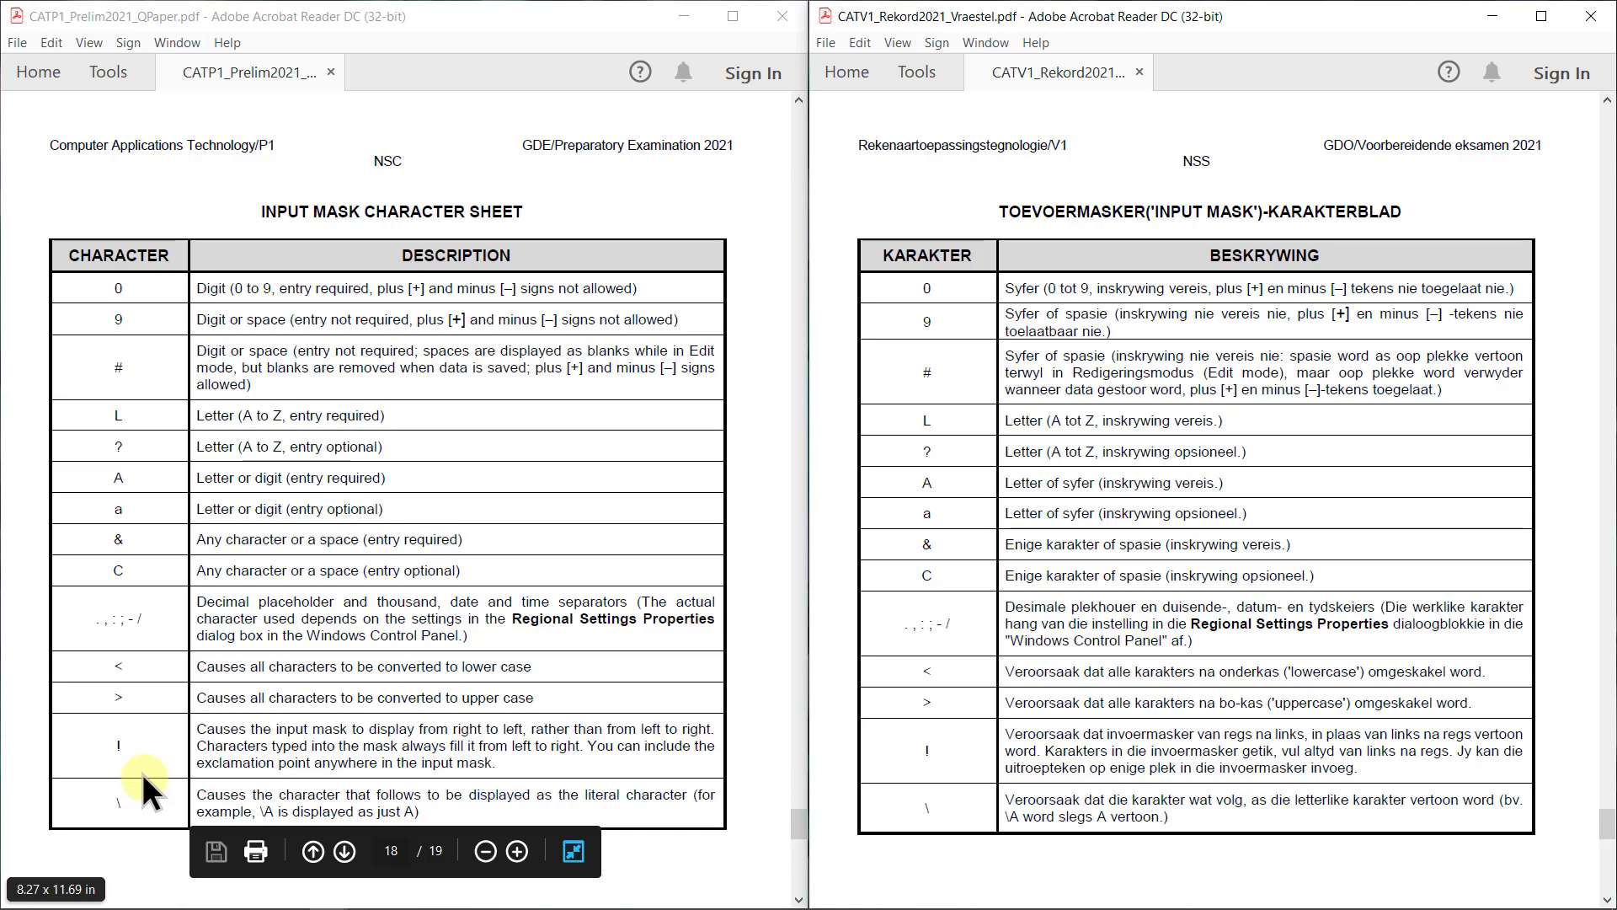
Return both exam papers to the Question 5 database page on page 11 and read the question 5.1.4 requirements.
{"action": "key", "text": "Page_Up"}
{"action": "key", "text": "Page_Up"}
{"action": "key", "text": "Page_Up"}
{"action": "key", "text": "Page_Up"}
{"action": "key", "text": "Page_Up"}
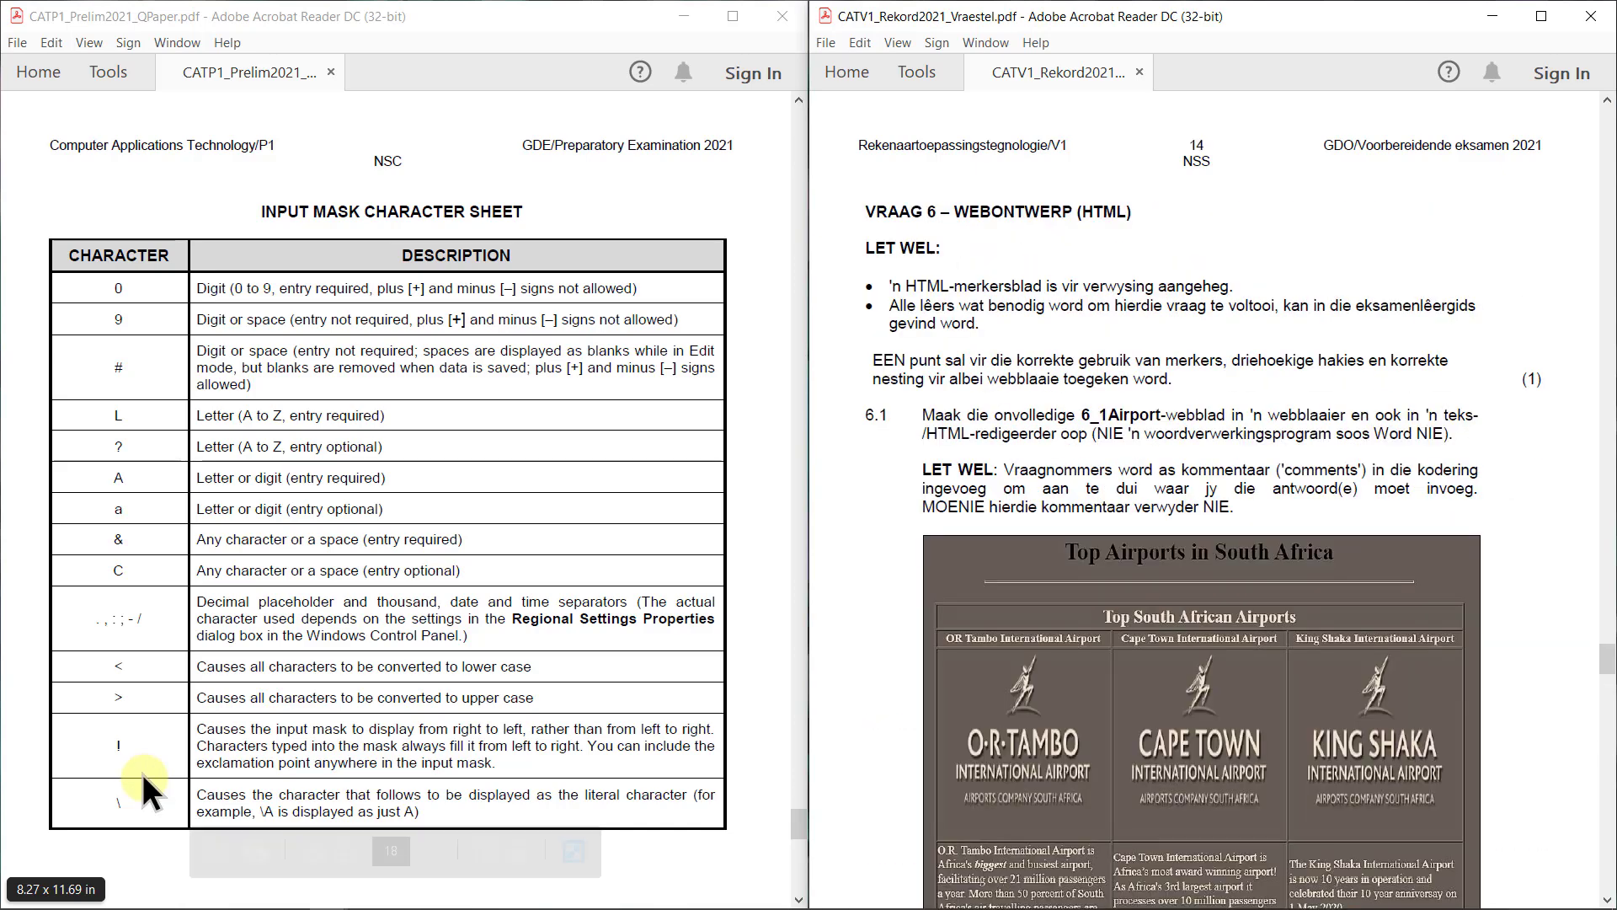
{"action": "key", "text": "Page_Up"}
{"action": "key", "text": "Page_Up"}
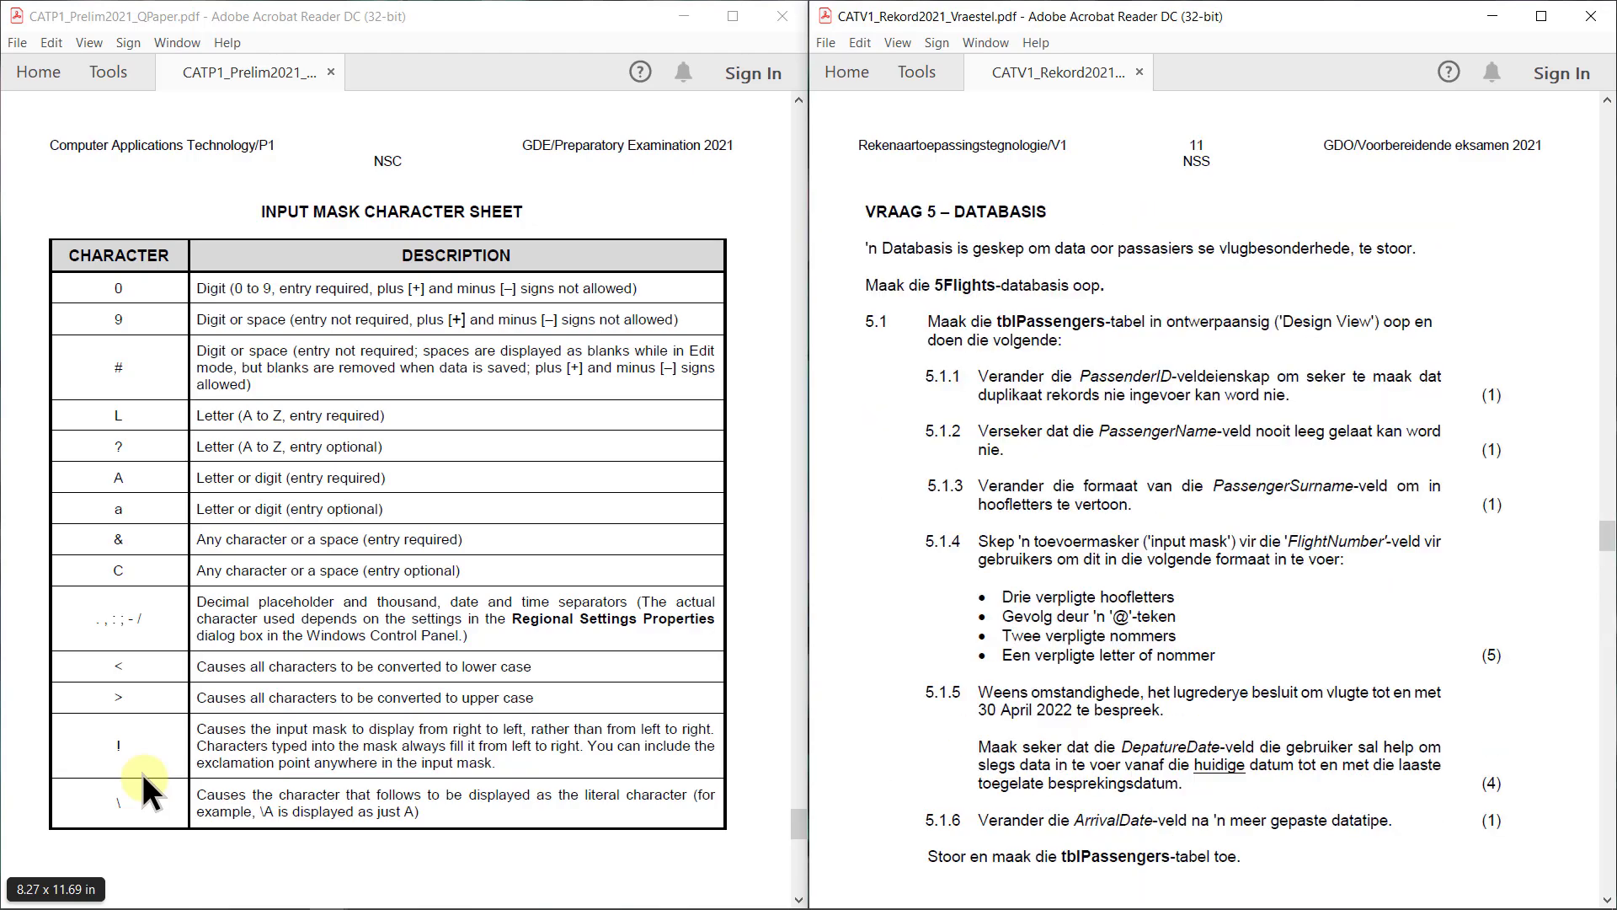
{"action": "left_click", "coordinate": [213, 847]}
{"action": "key", "text": "Left"}
{"action": "key", "text": "Left"}
{"action": "key", "text": "Left"}
{"action": "key", "text": "Left"}
{"action": "key", "text": "Left"}
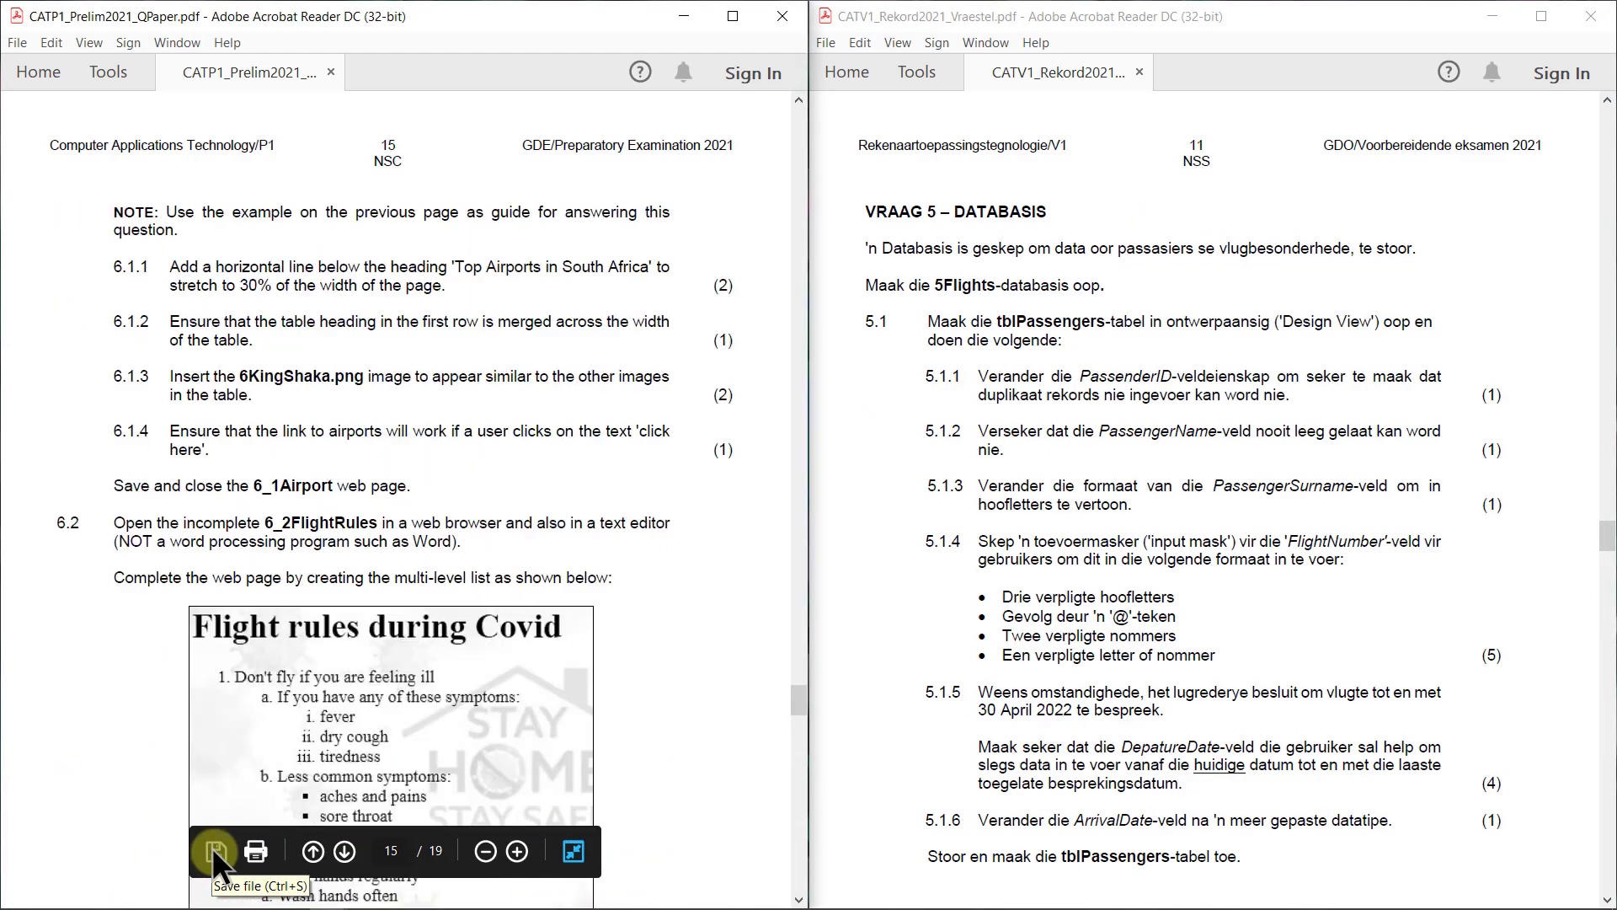
{"action": "key", "text": "Left"}
{"action": "key", "text": "Left"}
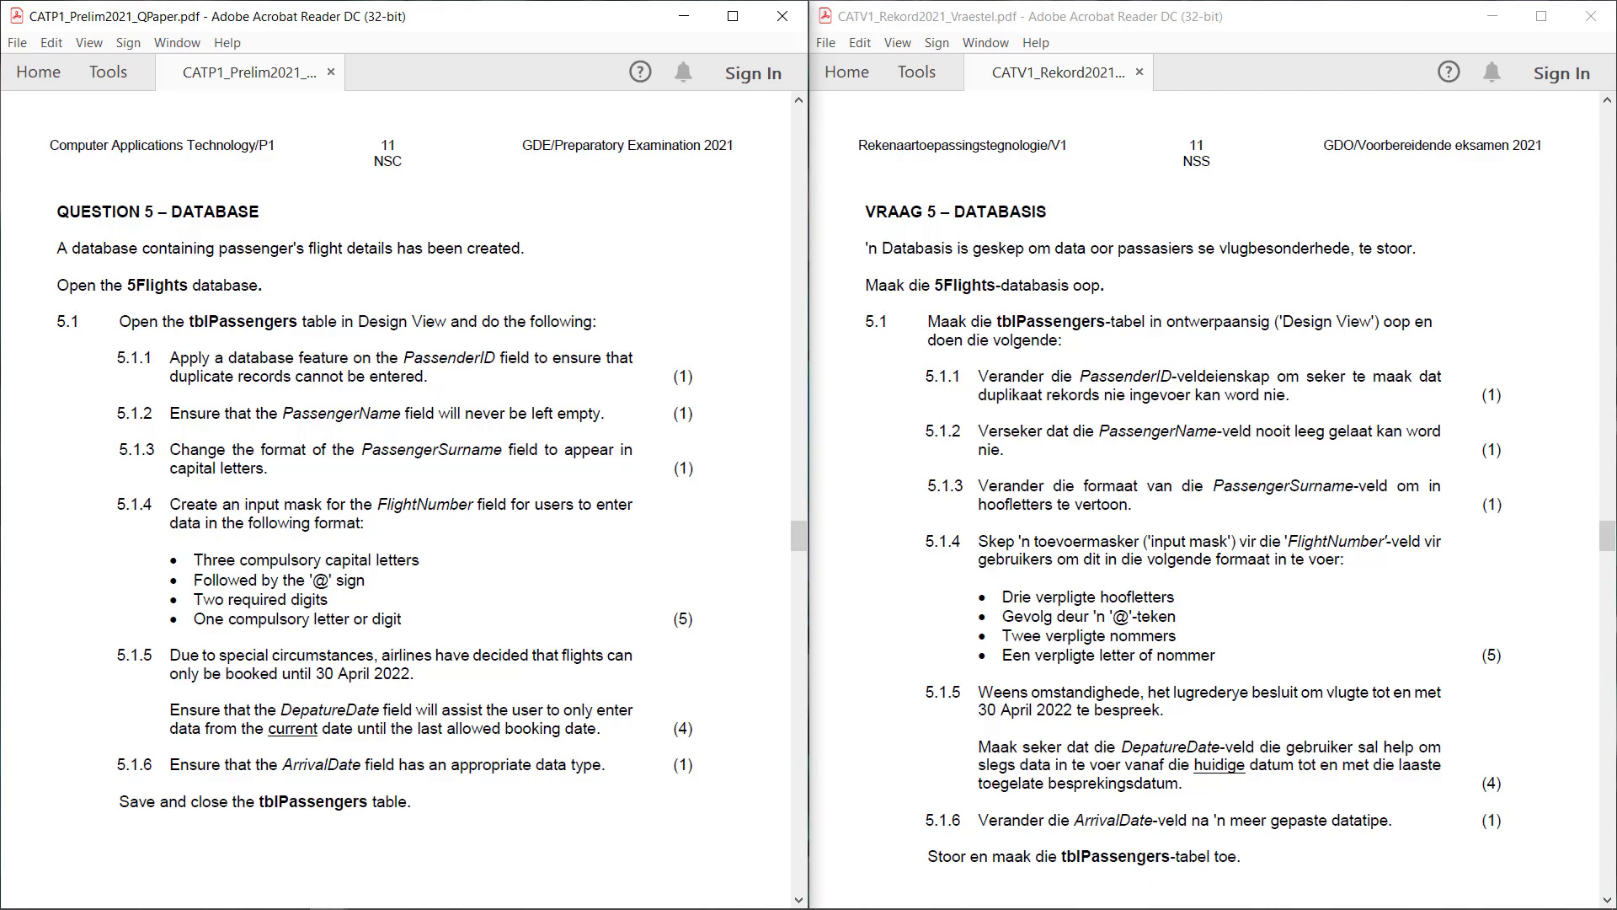
Switch back to Access and begin the FlightNumber field's input mask with >LLL for three compulsory capital letters.
{"action": "key", "text": "alt+Tab"}
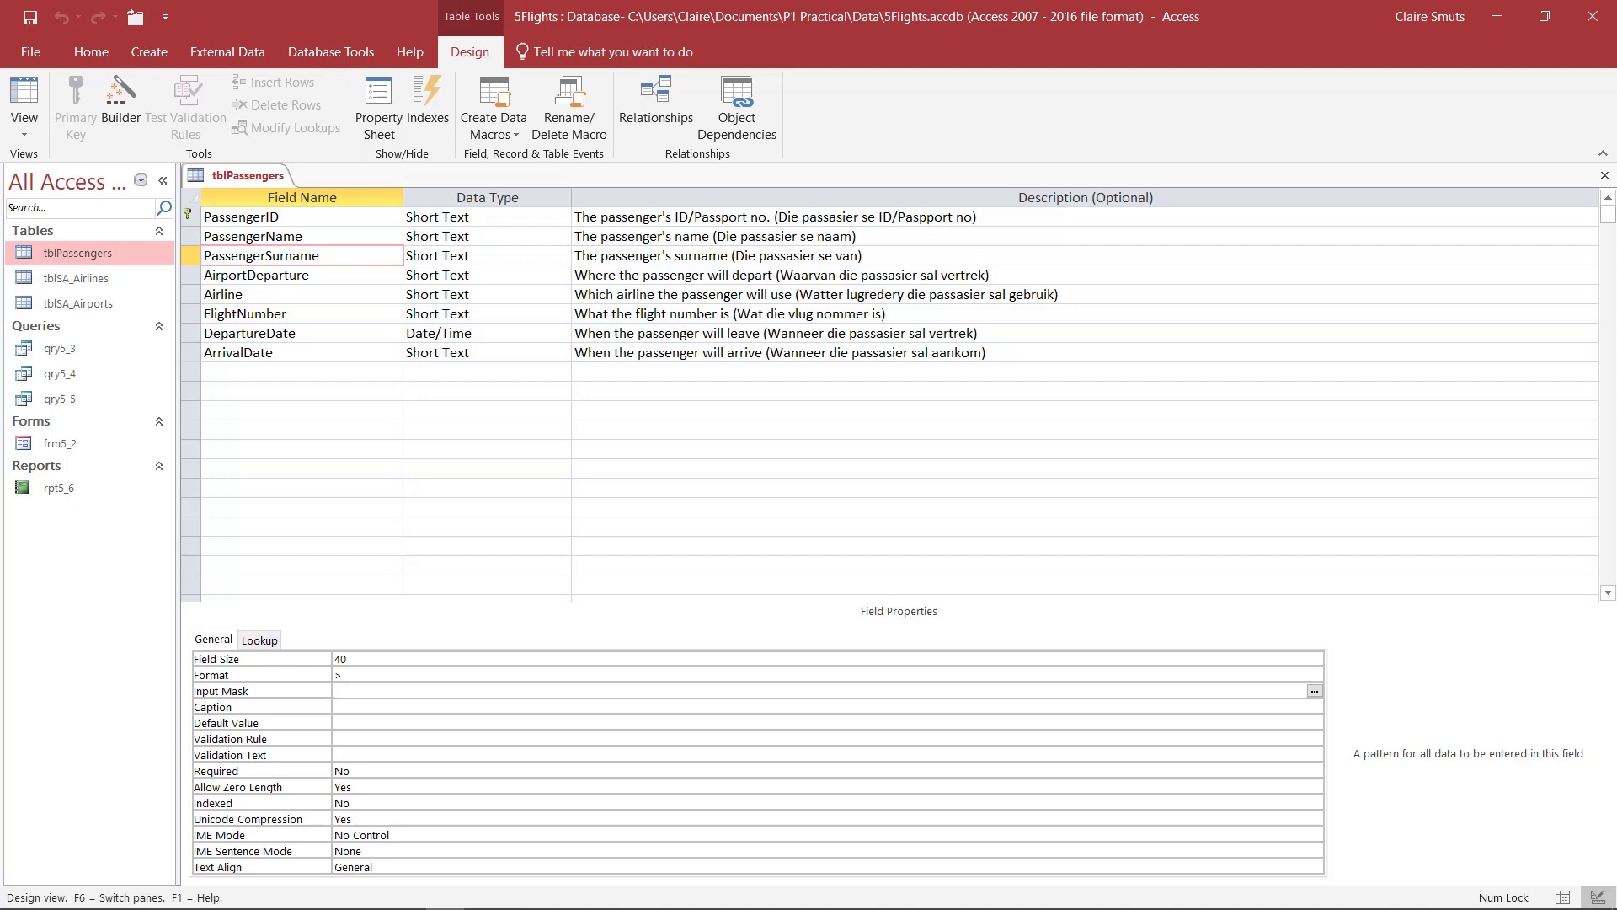
{"action": "left_click", "coordinate": [1497, 16]}
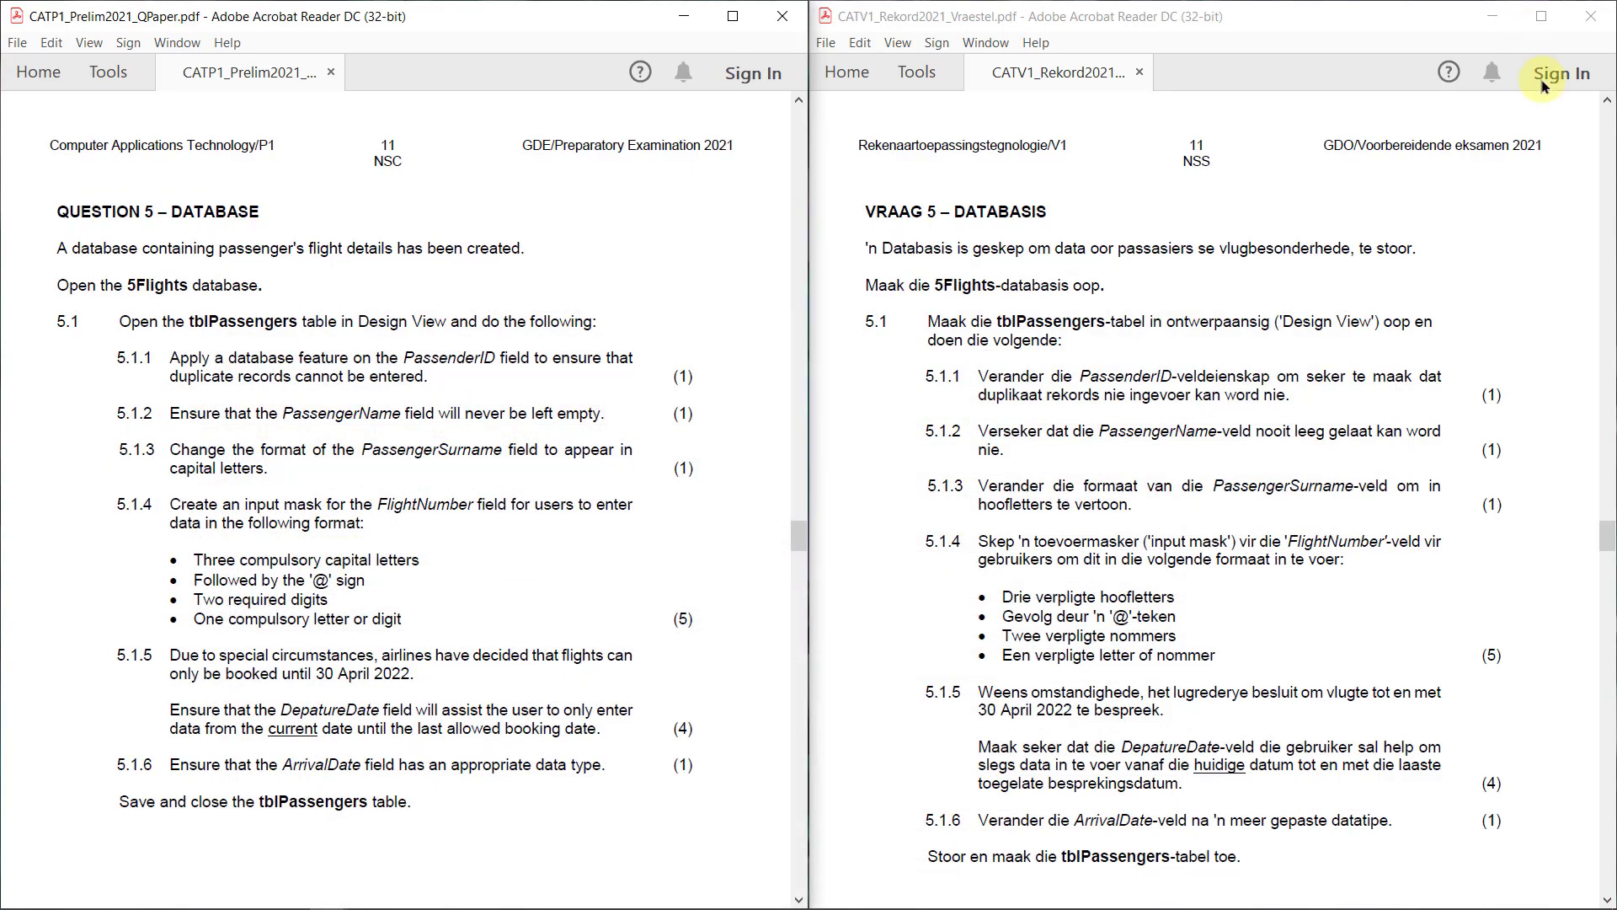
{"action": "left_click", "coordinate": [447, 908]}
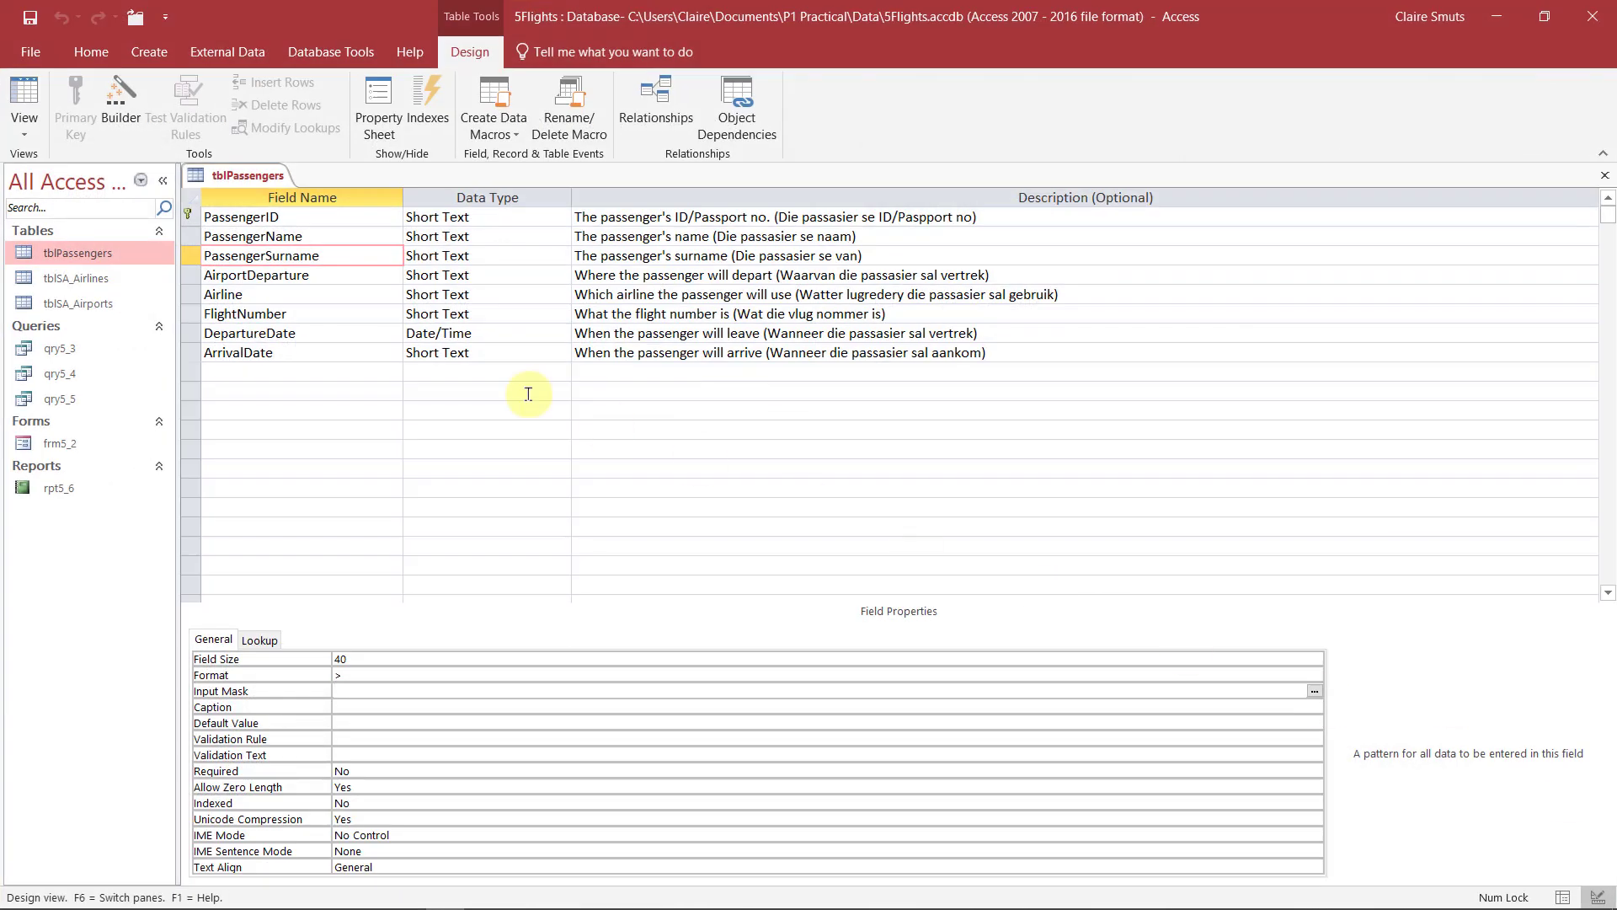
{"action": "left_click", "coordinate": [311, 310]}
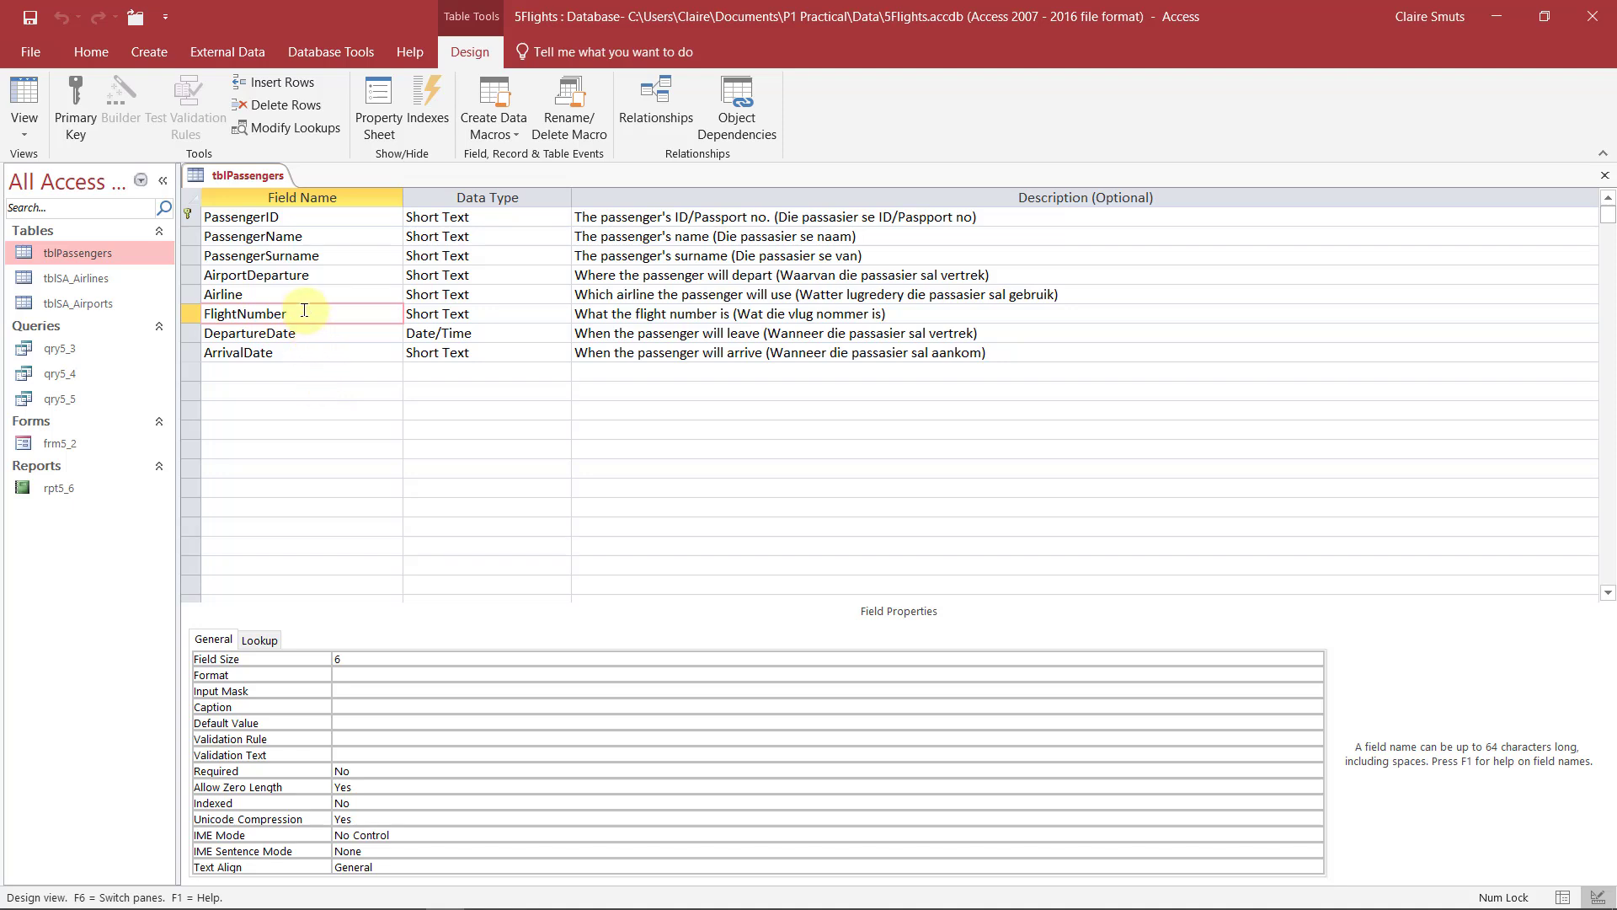
{"action": "left_click", "coordinate": [353, 692]}
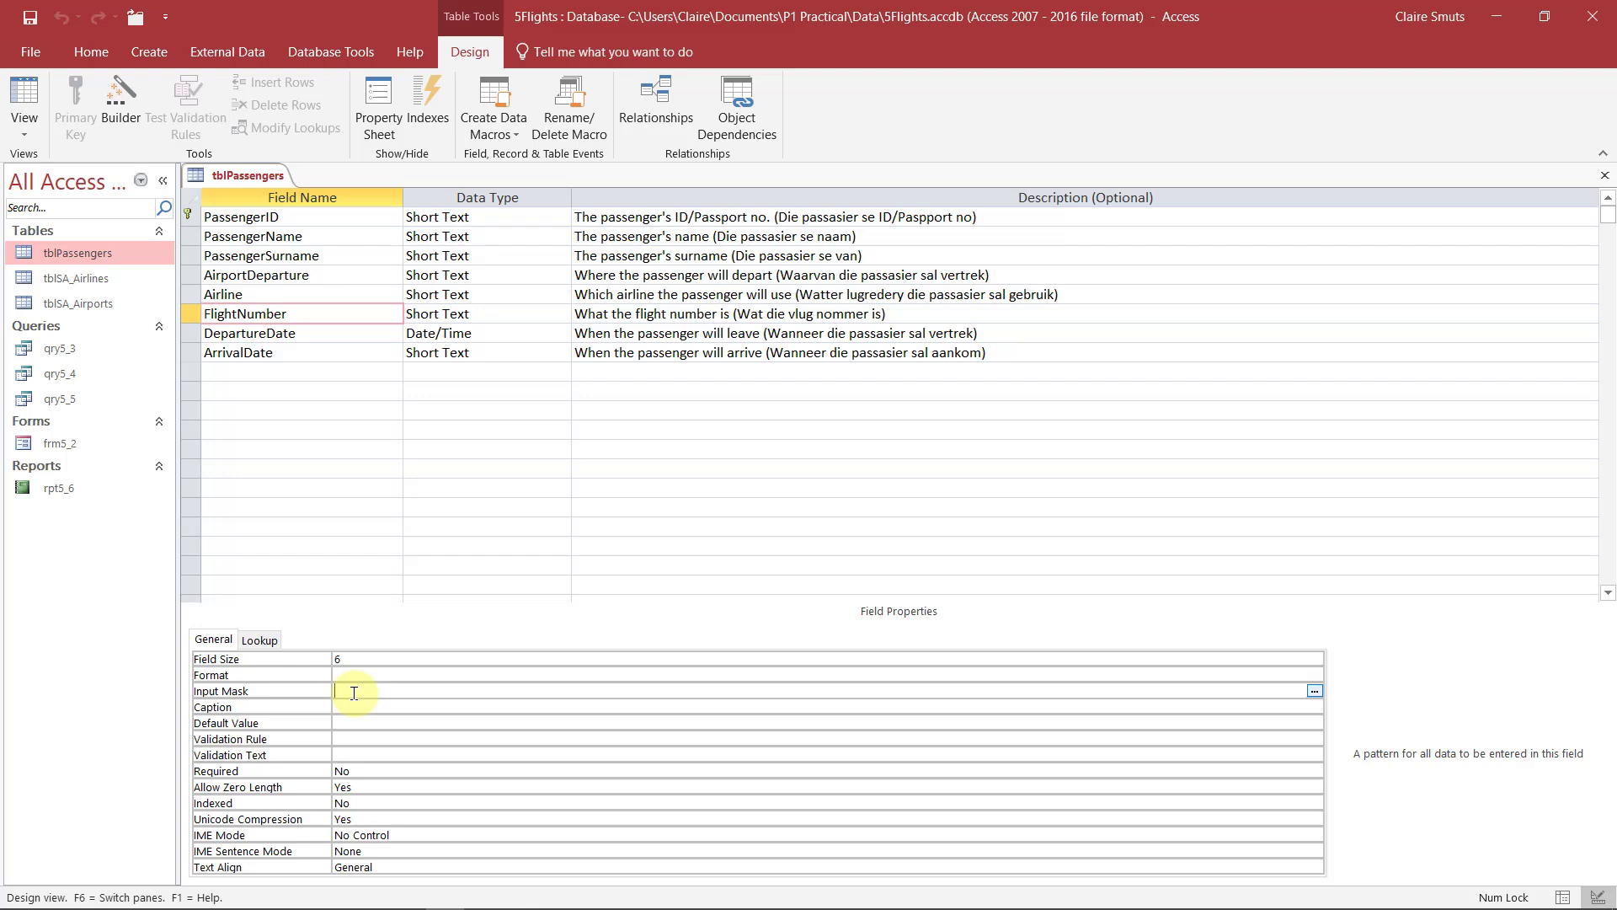
{"action": "type", "text": "LLL"}
{"action": "left_click", "coordinate": [337, 689]}
{"action": "type", "text": ">LL"}
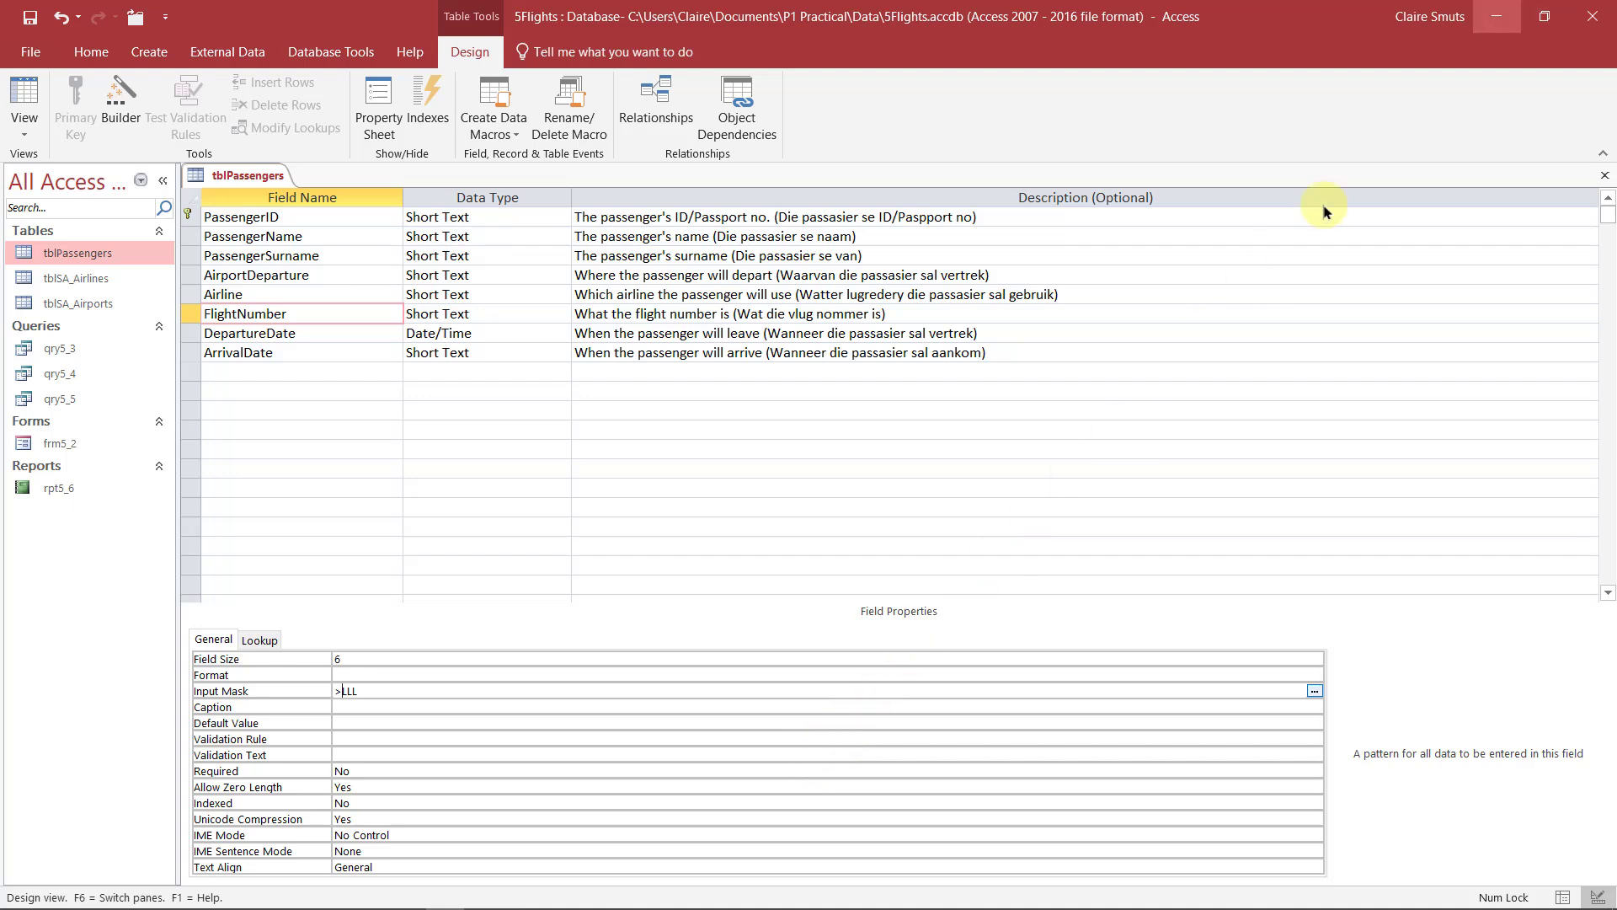
{"action": "left_click", "coordinate": [1514, 10]}
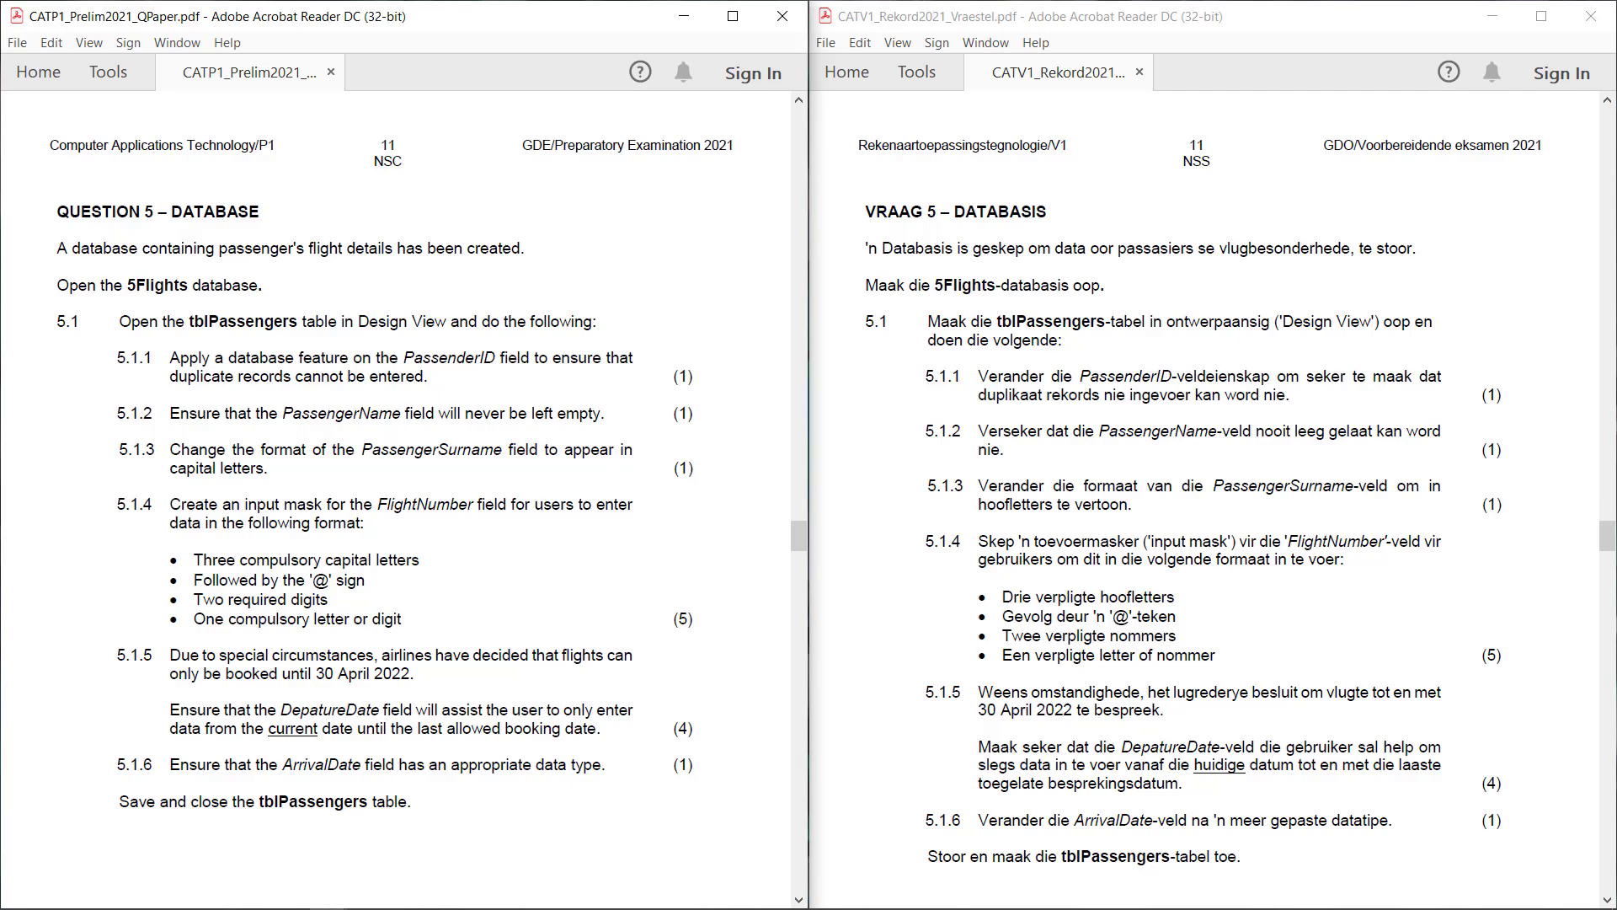
{"action": "key", "text": "alt+Tab"}
{"action": "left_click", "coordinate": [383, 679]}
{"action": "left_click", "coordinate": [393, 696]}
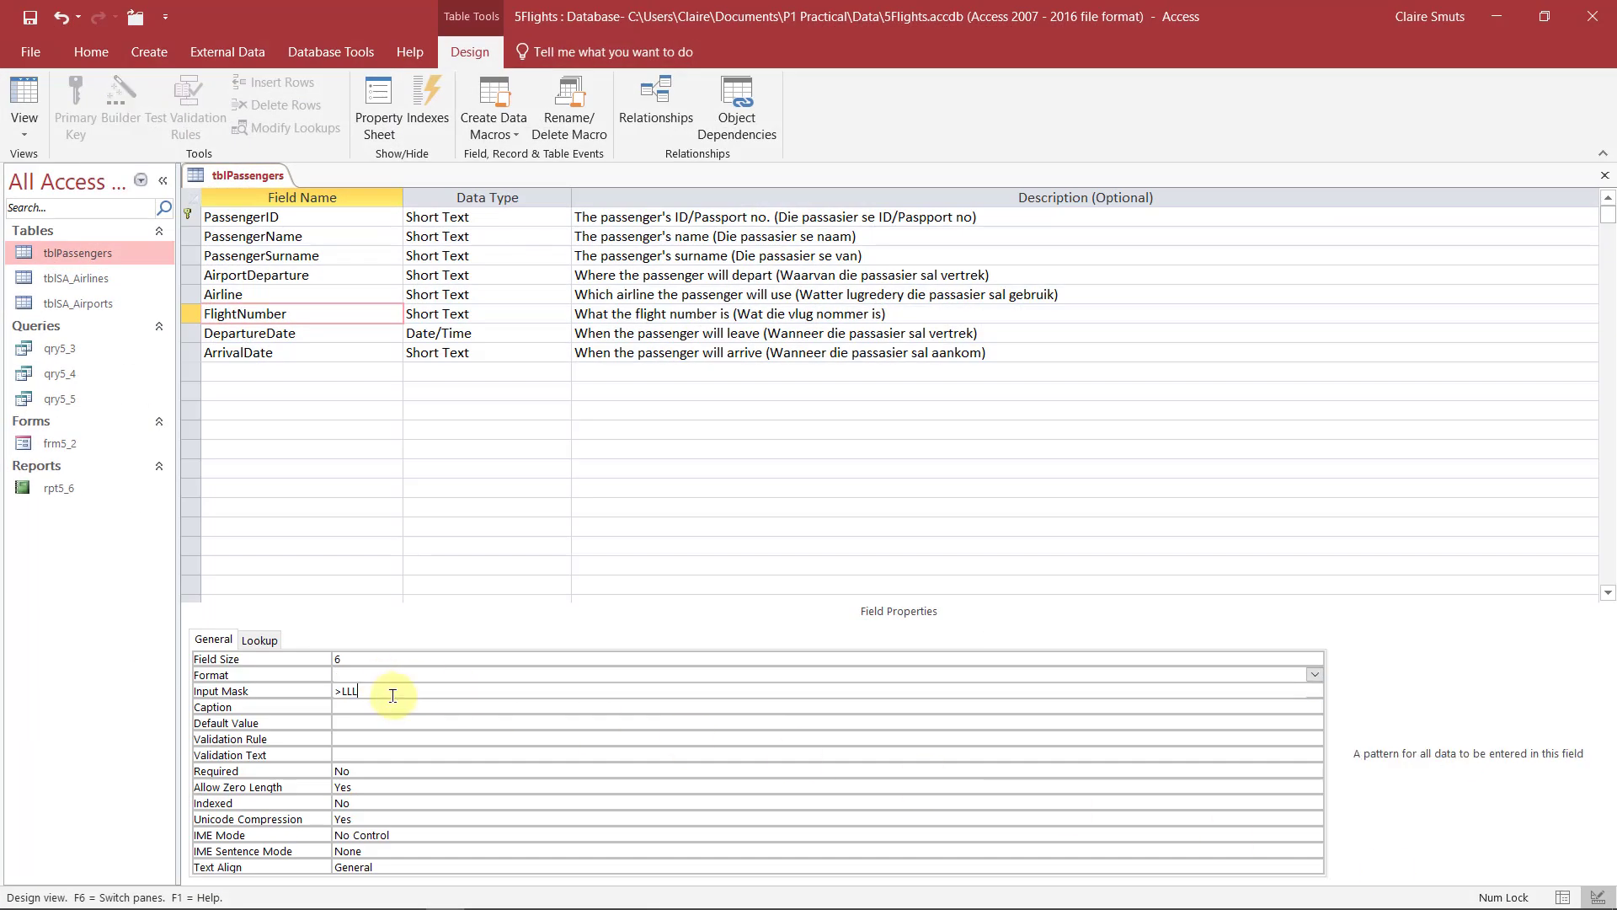
{"action": "type", "text": "@"}
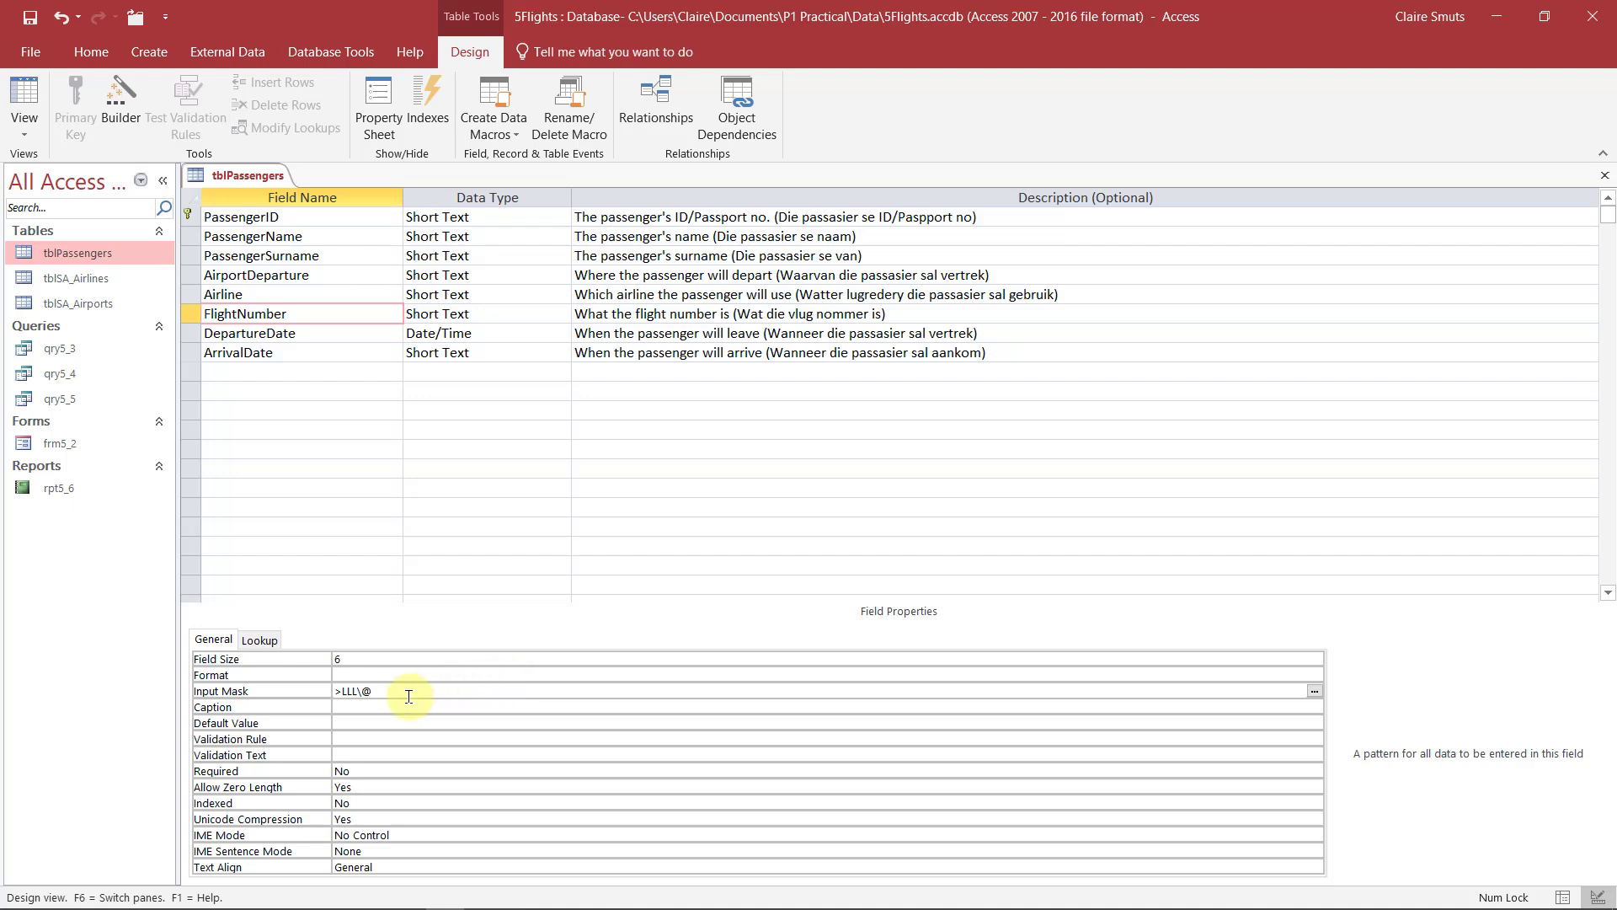
{"action": "key", "text": "BackSpace"}
{"action": "type", "text": "\""}
{"action": "key", "text": "BackSpace"}
{"action": "type", "text": "\\"}
{"action": "type", "text": "00"}
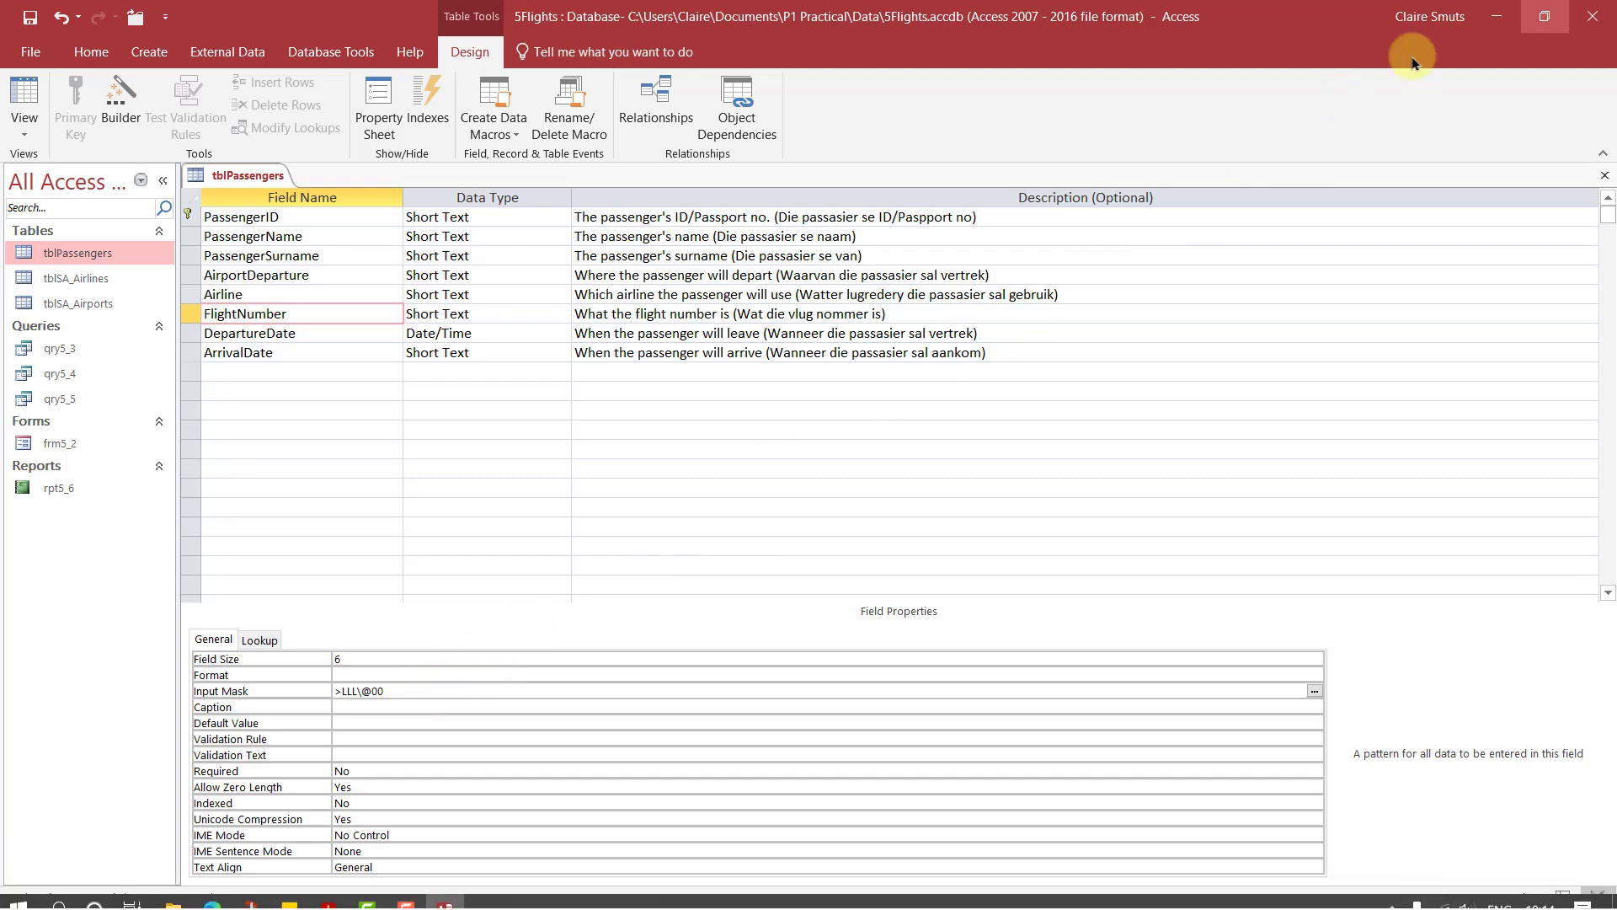
{"action": "left_click", "coordinate": [1496, 16]}
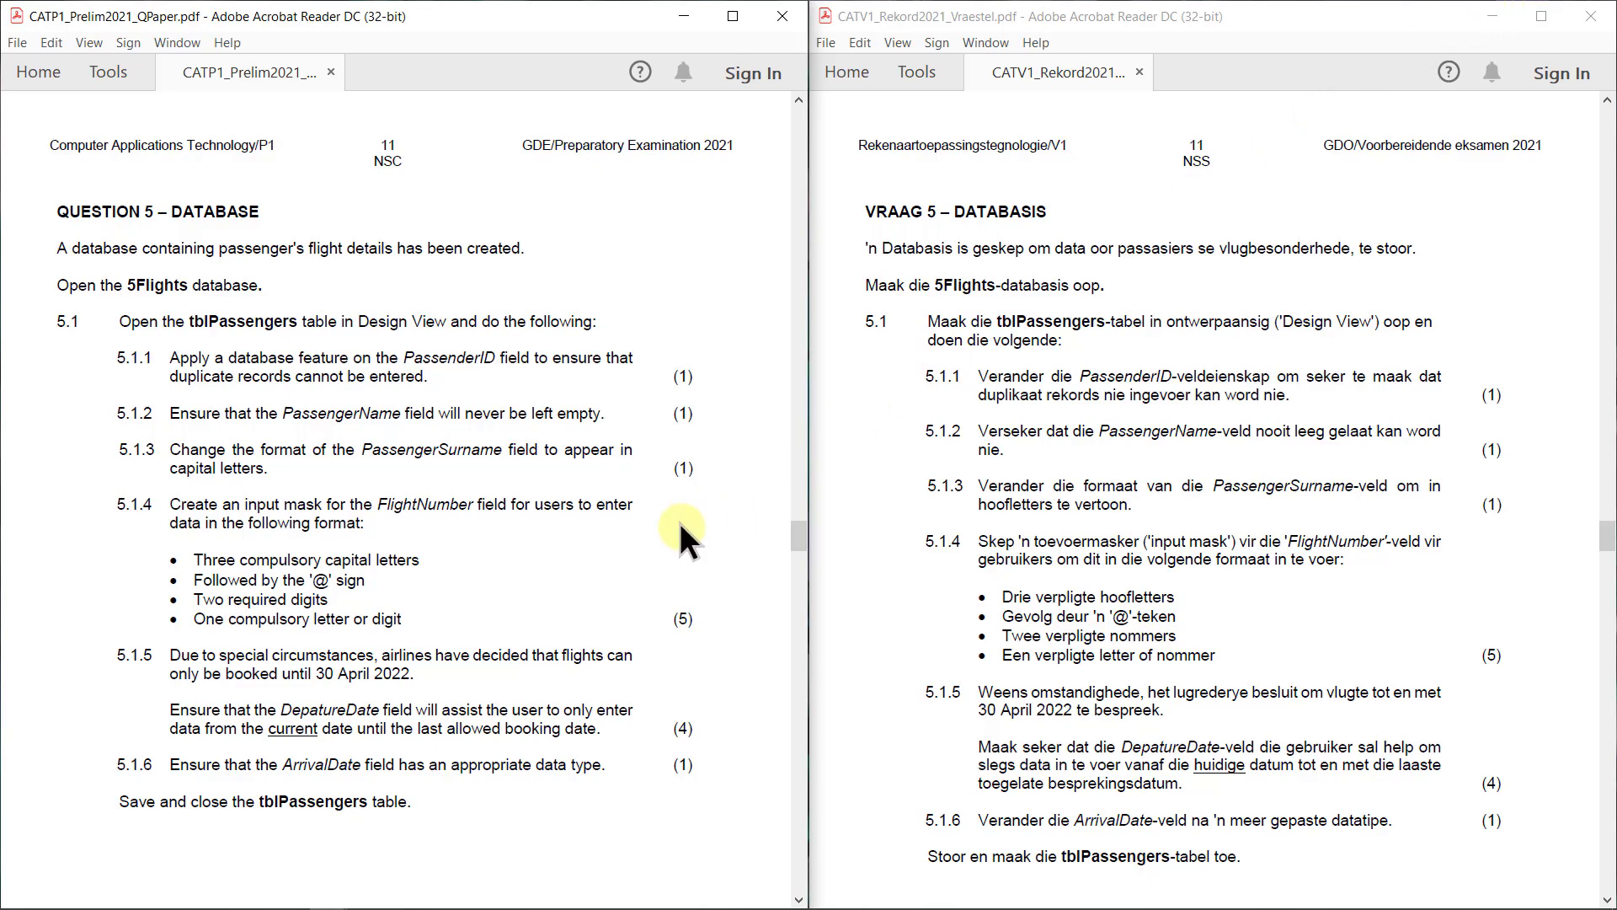
{"action": "scroll", "coordinate": [680, 522], "scroll_direction": "down", "scroll_amount": 20}
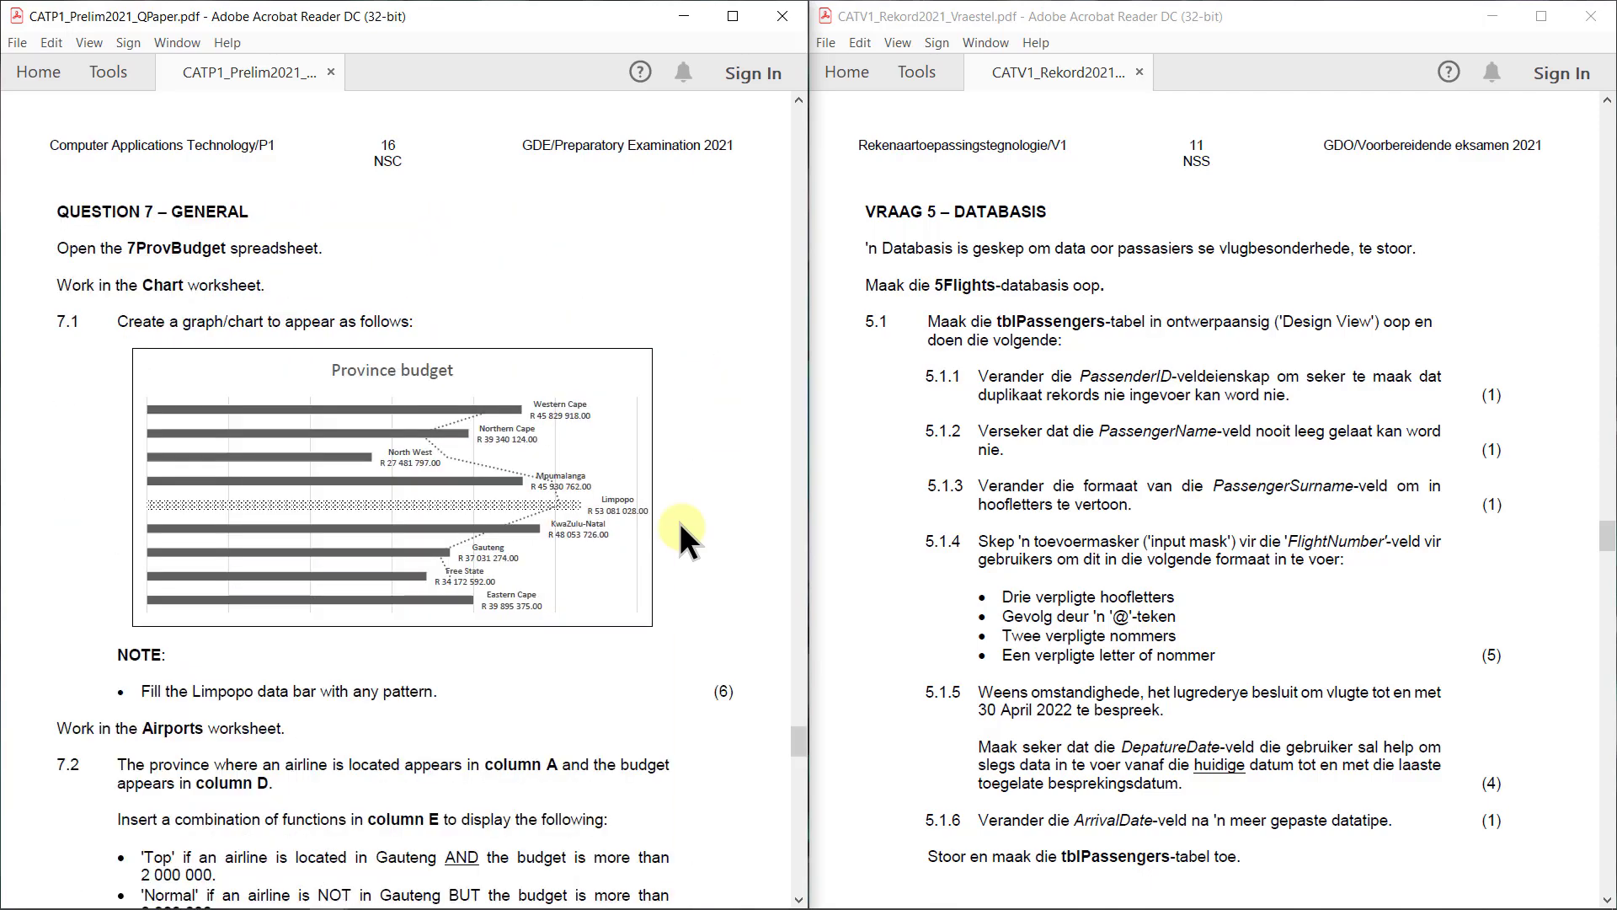
{"action": "scroll", "coordinate": [679, 522], "scroll_direction": "down", "scroll_amount": 5}
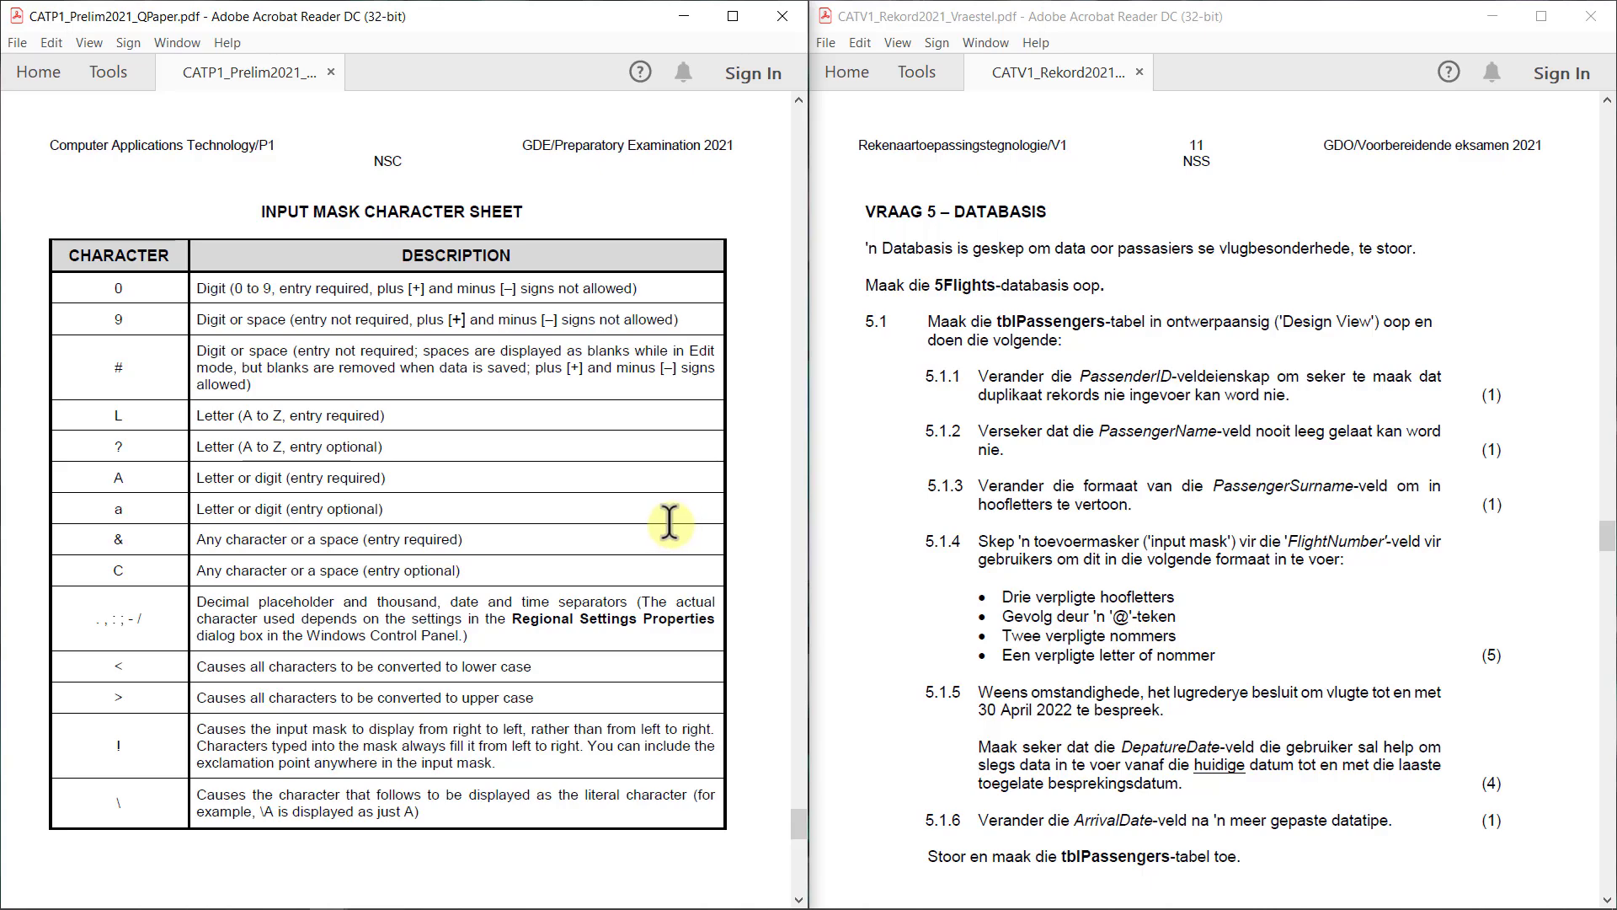
{"action": "scroll", "coordinate": [383, 463], "scroll_direction": "up", "scroll_amount": 20}
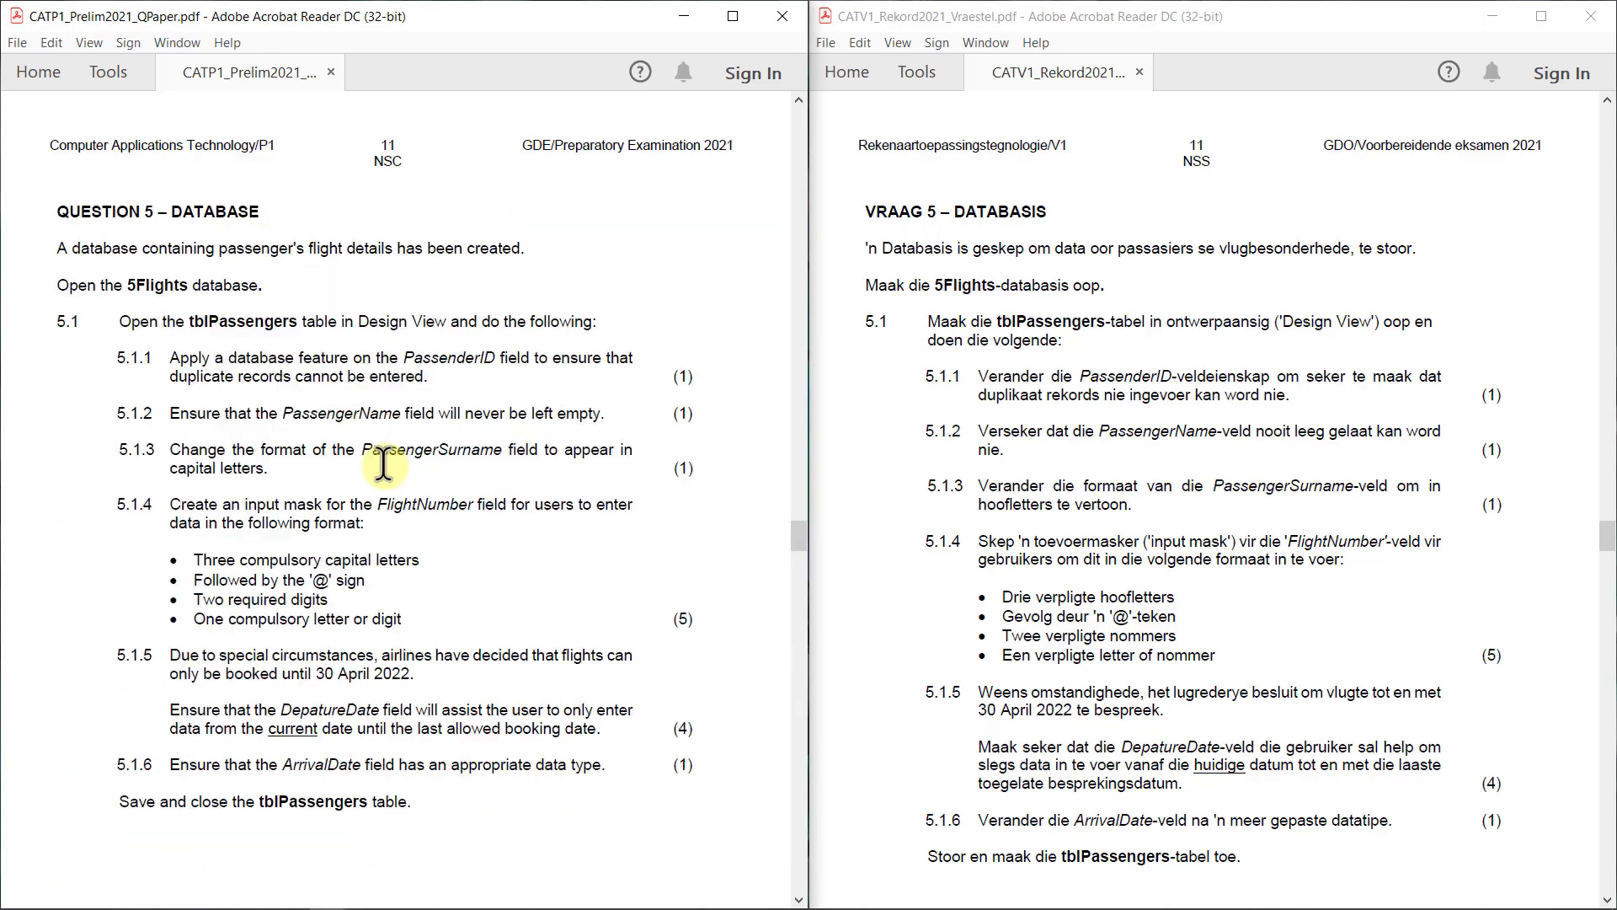
{"action": "key", "text": "alt+Tab"}
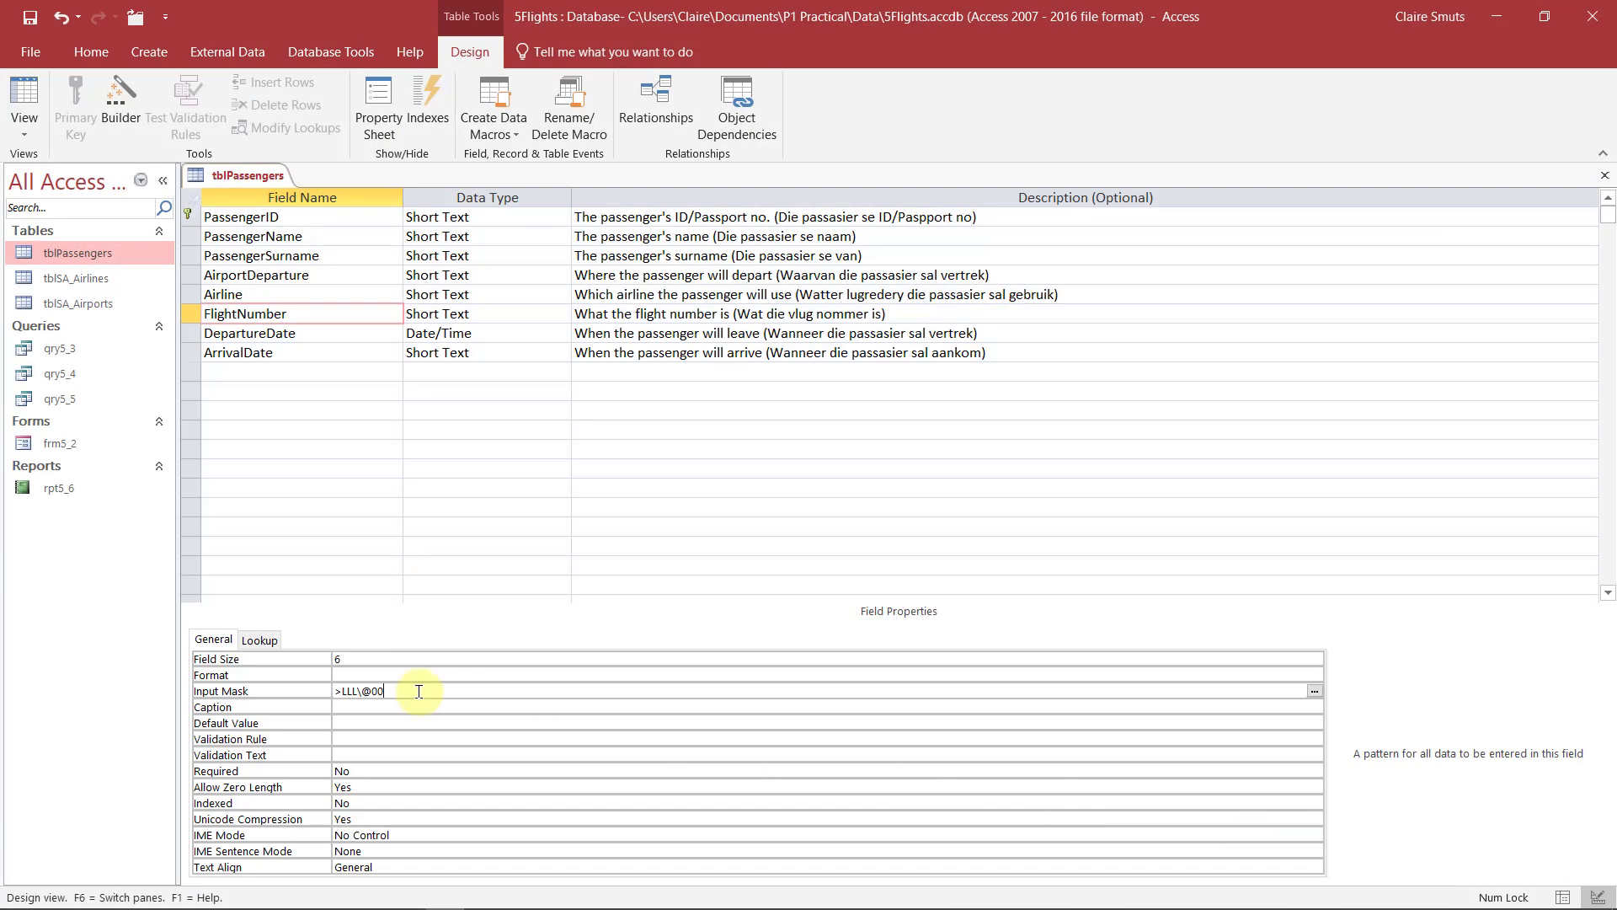
{"action": "type", "text": "A"}
{"action": "left_click", "coordinate": [416, 704]}
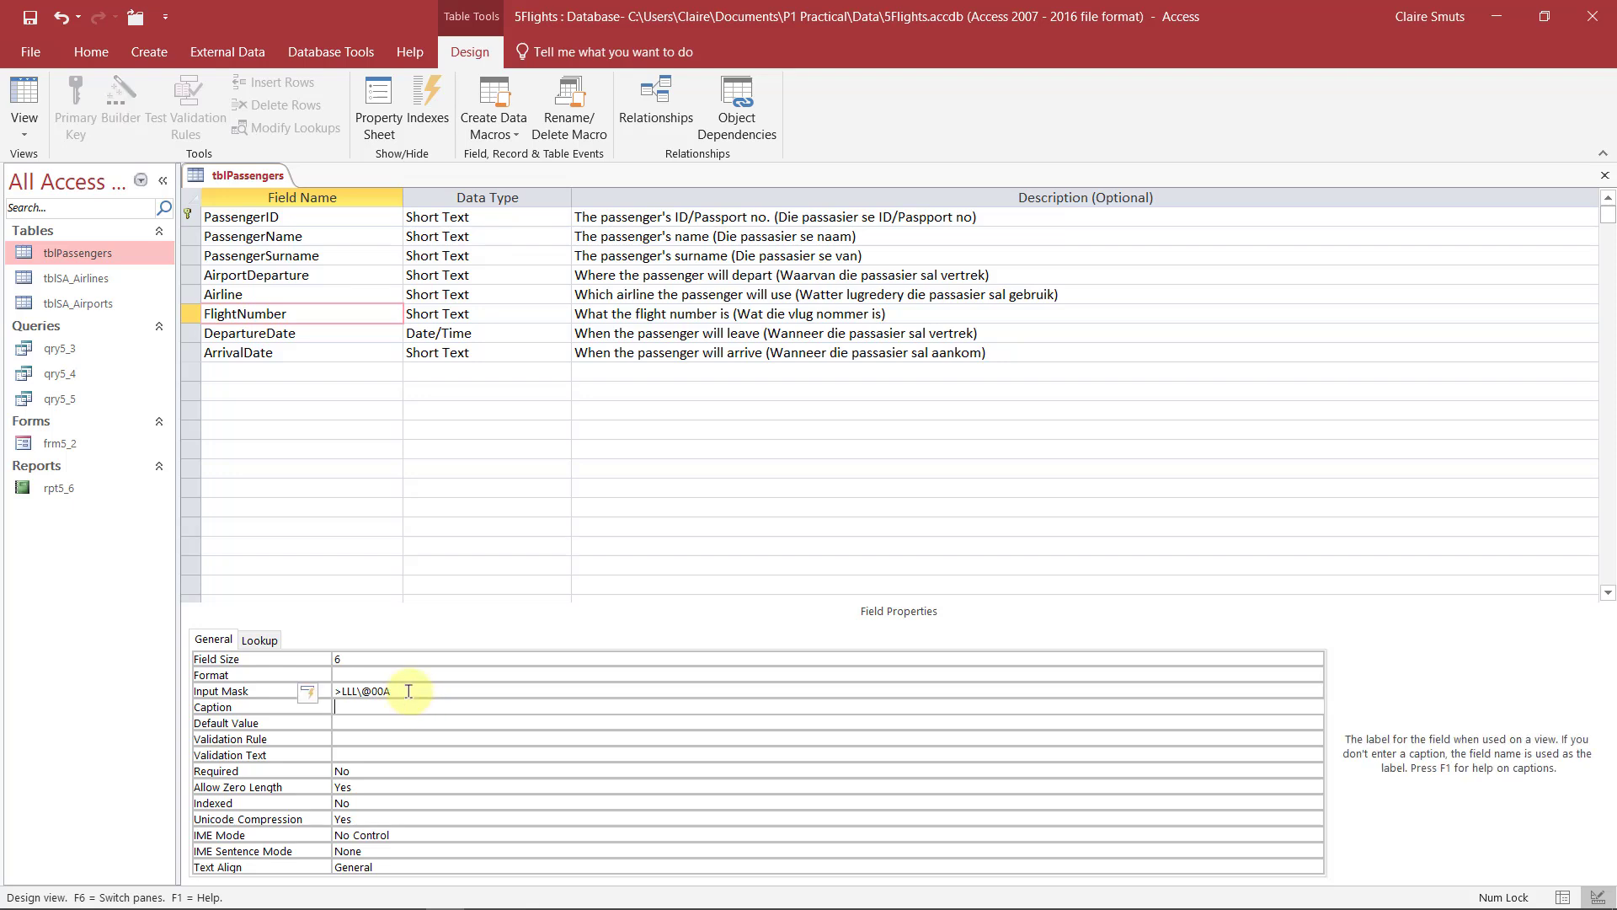
Save the tblPassengers table and check the FlightNumber input mask in Datasheet View.
{"action": "left_click", "coordinate": [31, 101]}
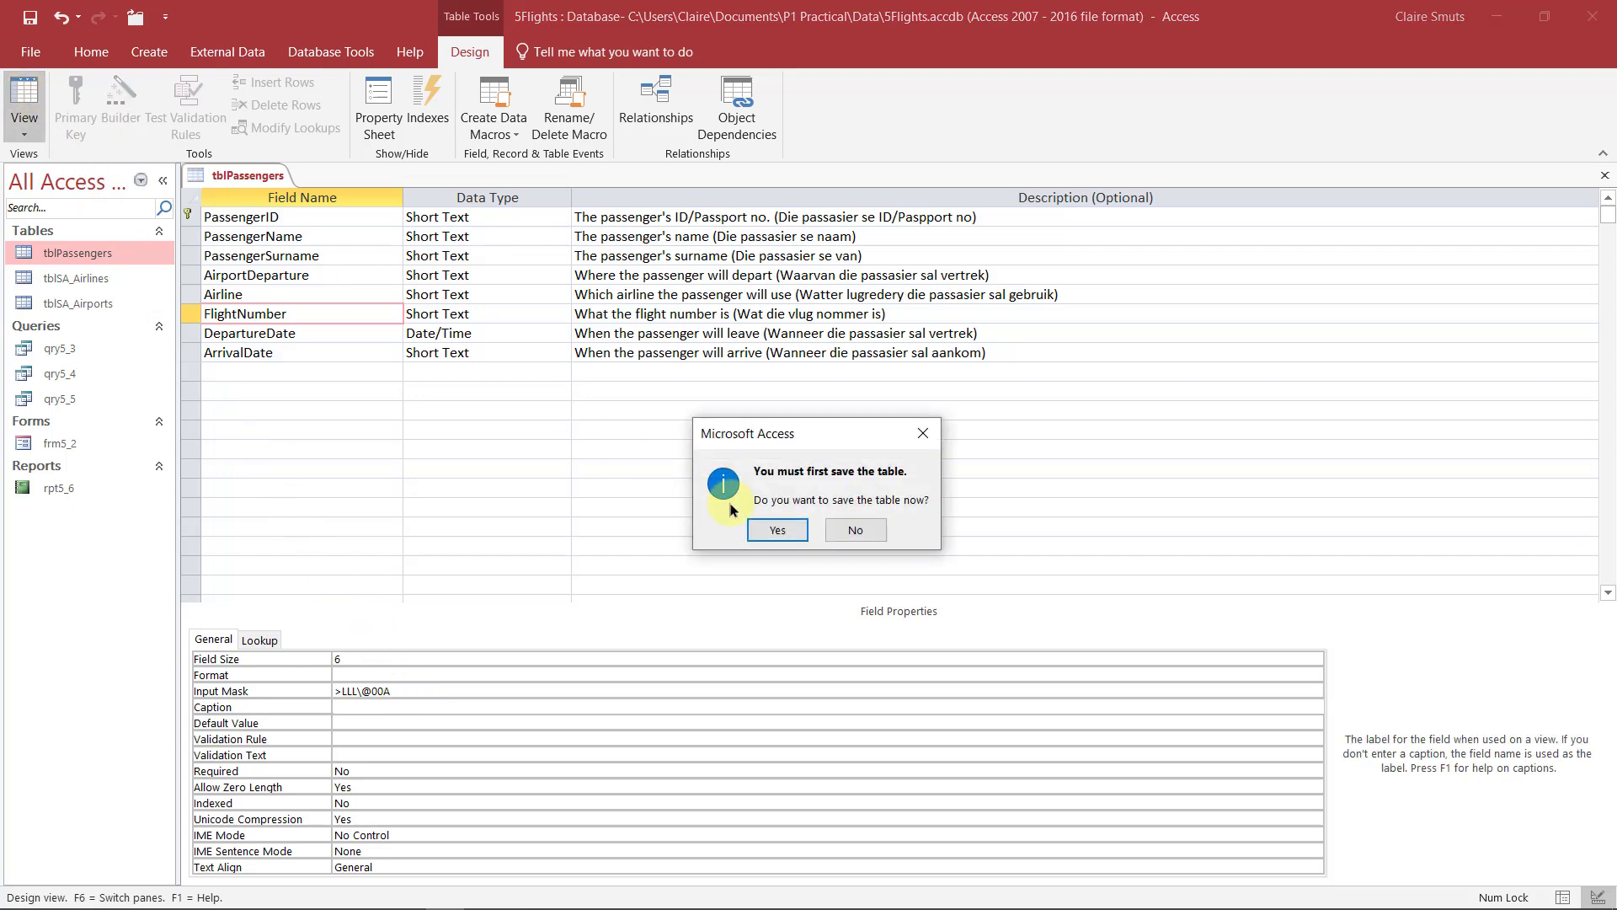
{"action": "left_click", "coordinate": [768, 527]}
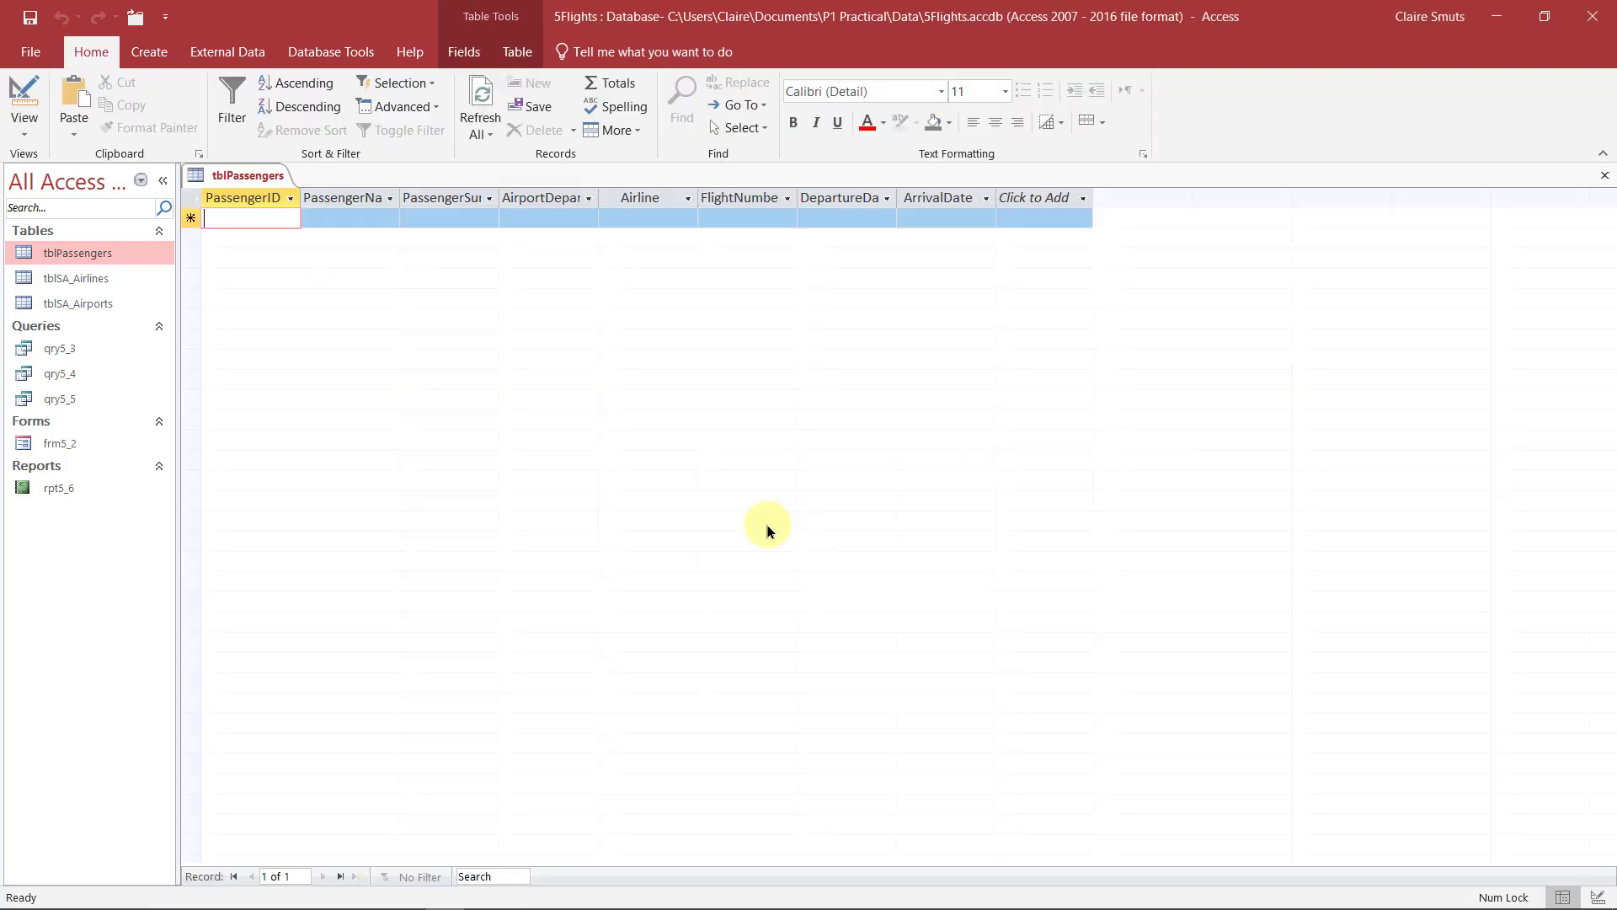
{"action": "left_click", "coordinate": [712, 220]}
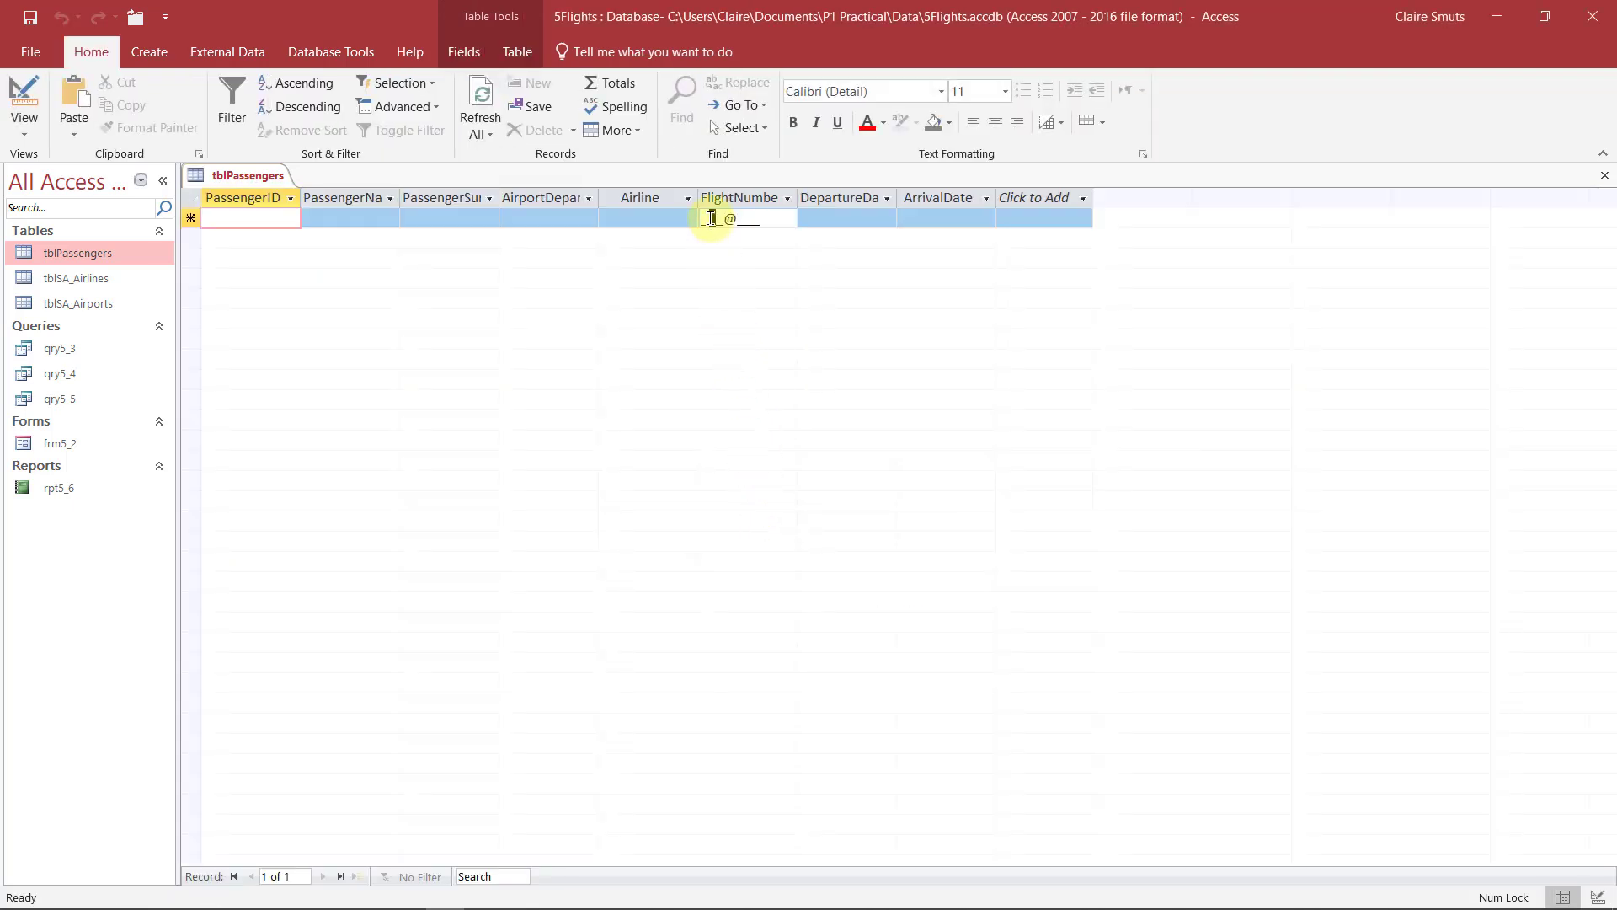
{"action": "left_click", "coordinate": [762, 220]}
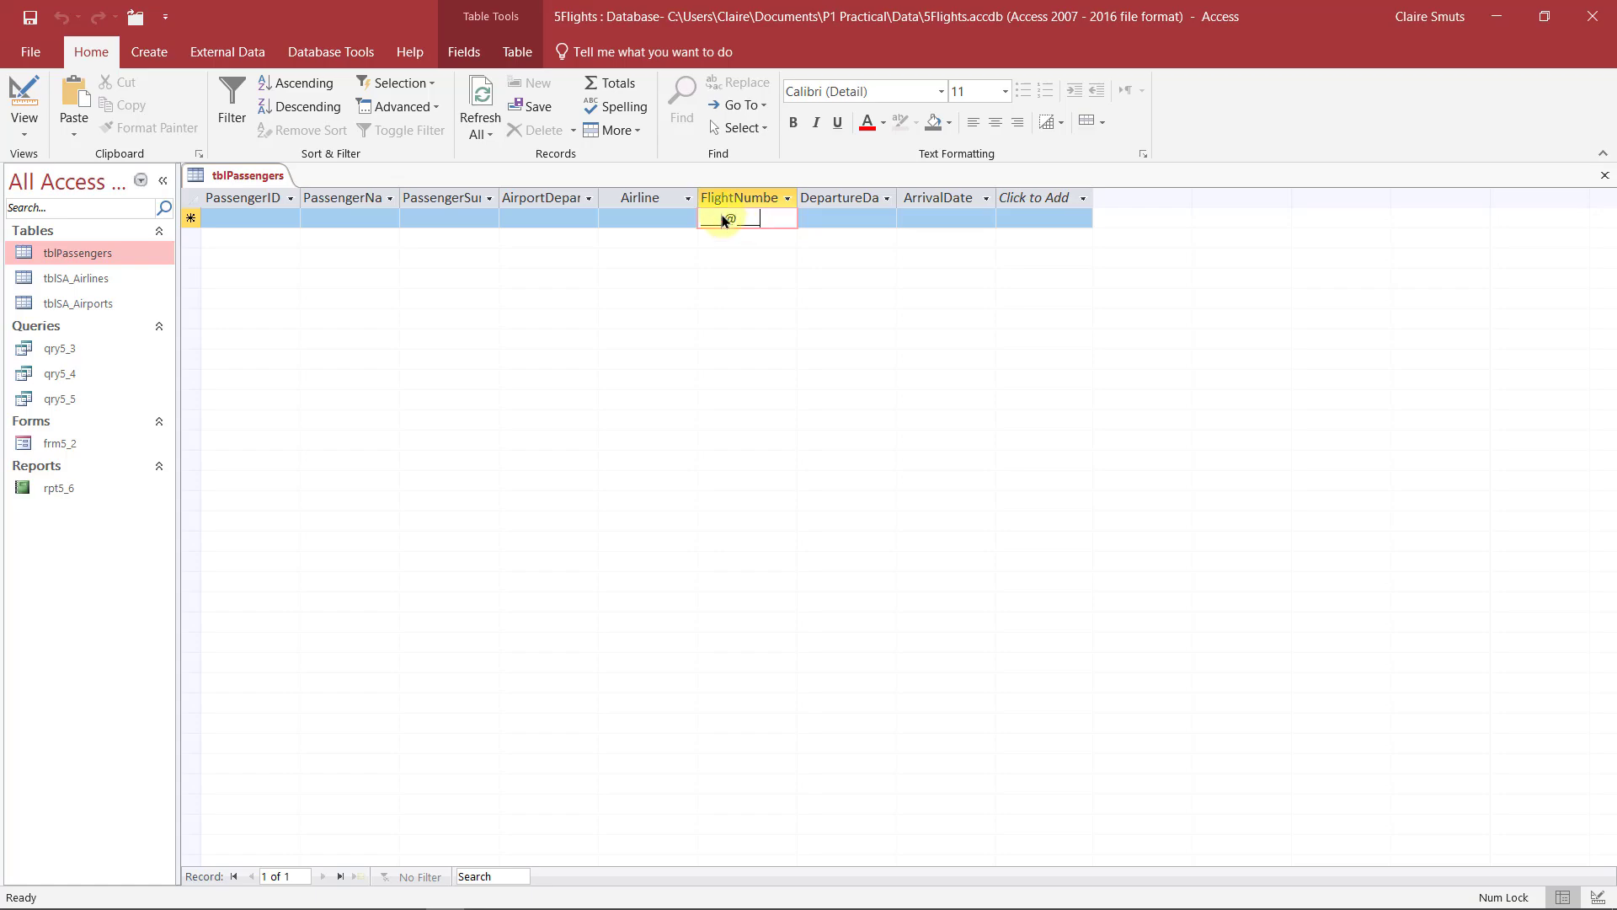
Try the quoted FlightNumber input mask ">LLL@00A" without the backslash, saving the table and checking the field in Datasheet View.
{"action": "left_click", "coordinate": [24, 101]}
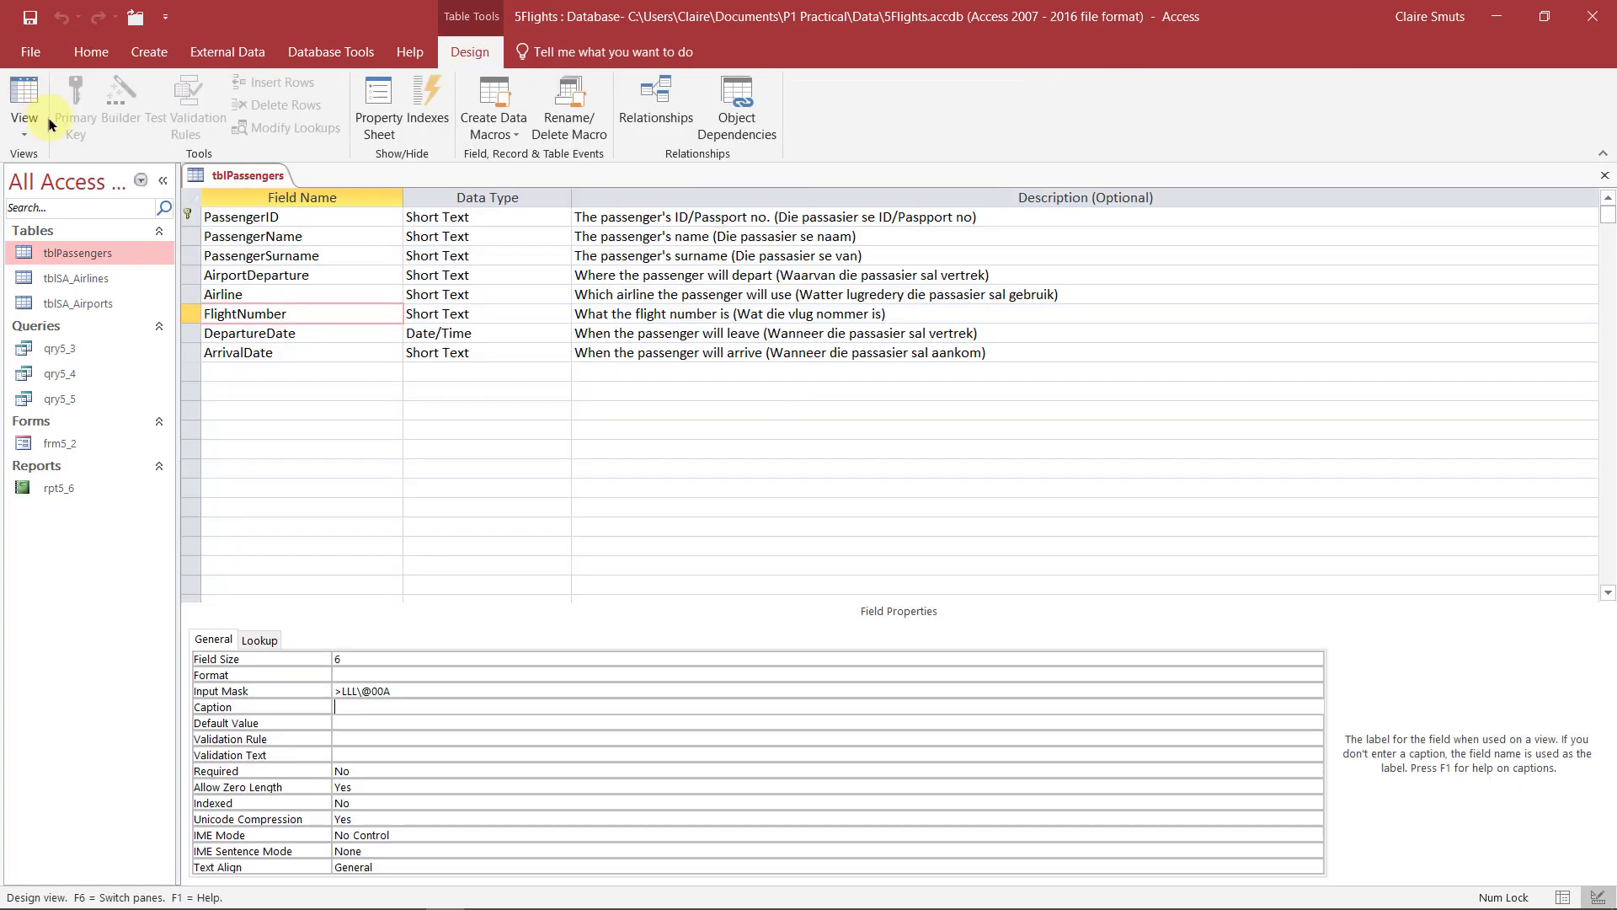
{"action": "left_click", "coordinate": [363, 690]}
{"action": "key", "text": "BackSpace"}
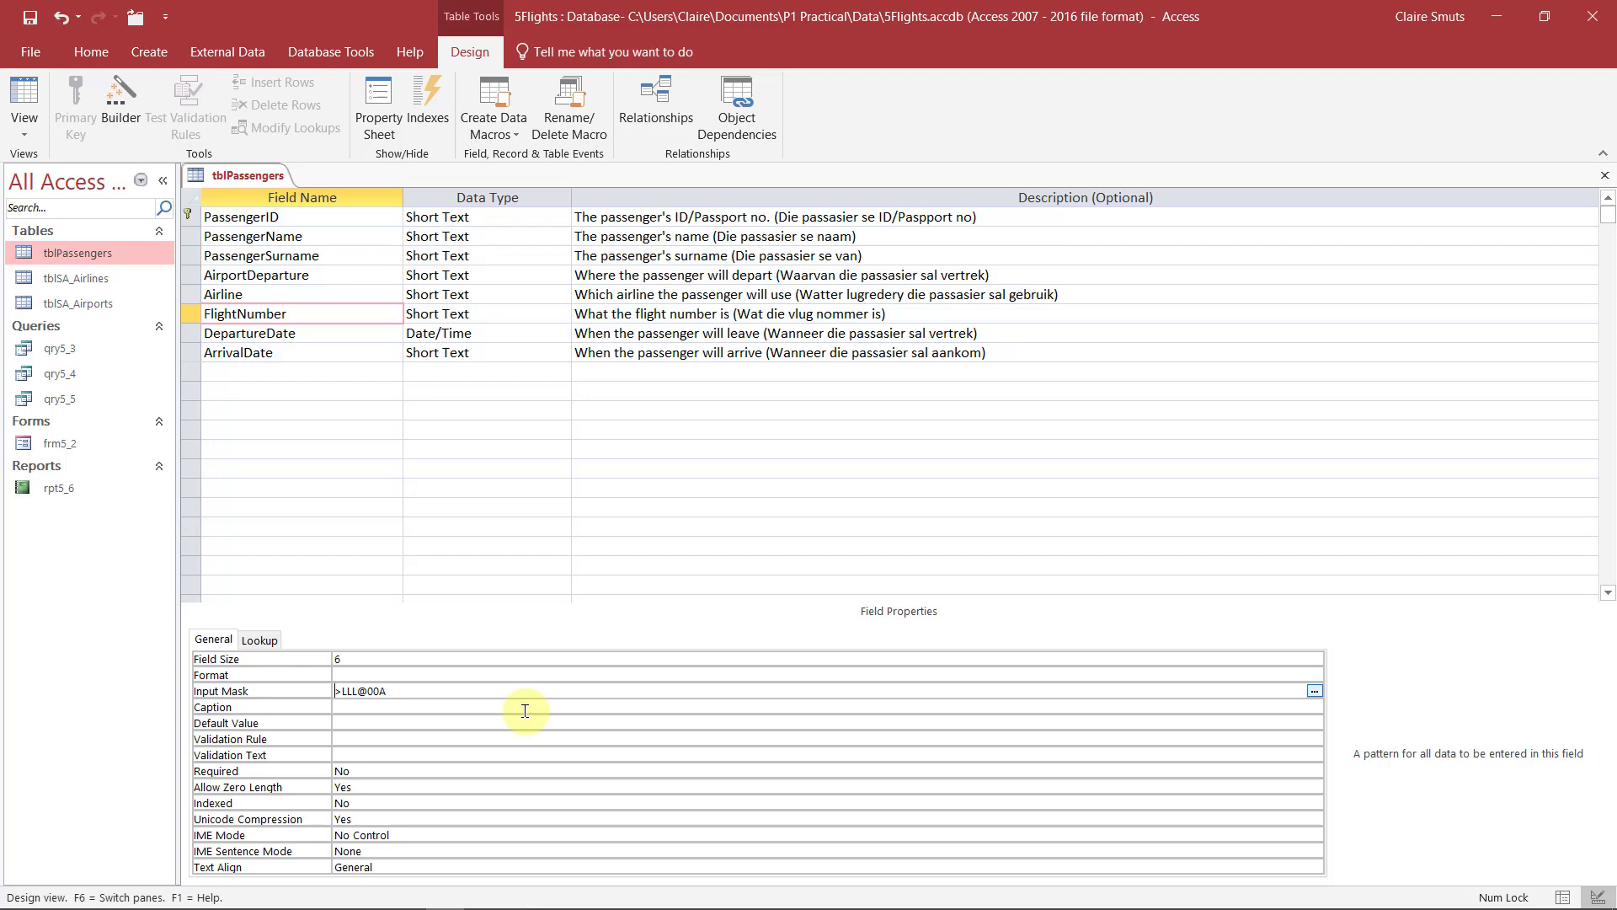
{"action": "type", "text": "\""}
{"action": "type", "text": "\""}
{"action": "left_click", "coordinate": [24, 100]}
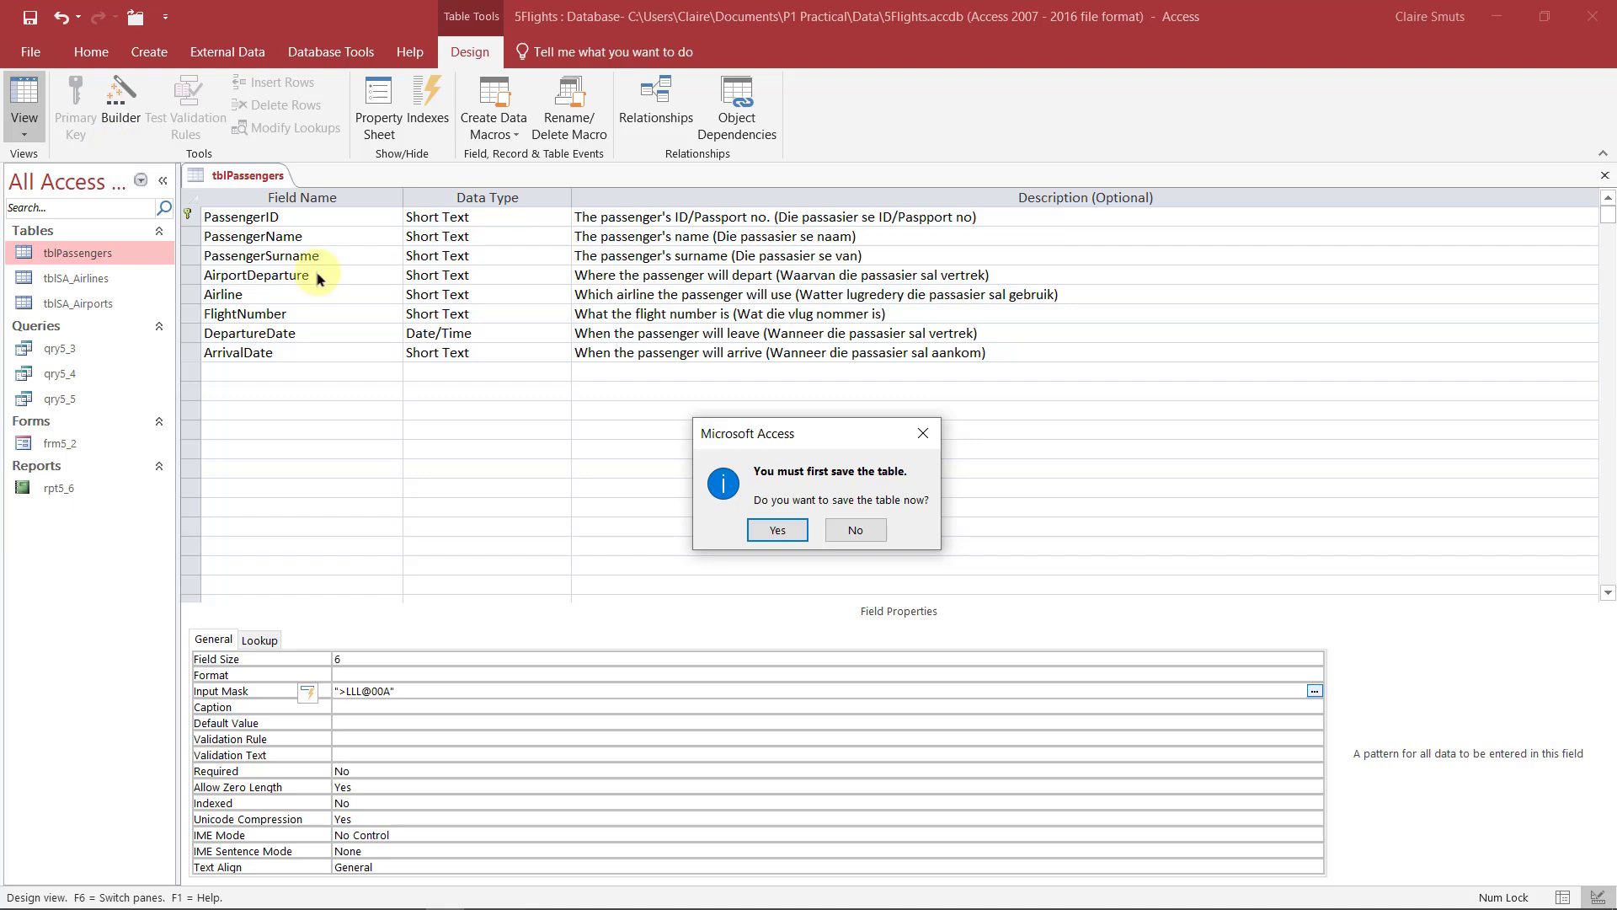
{"action": "left_click", "coordinate": [759, 533]}
{"action": "left_click", "coordinate": [722, 217]}
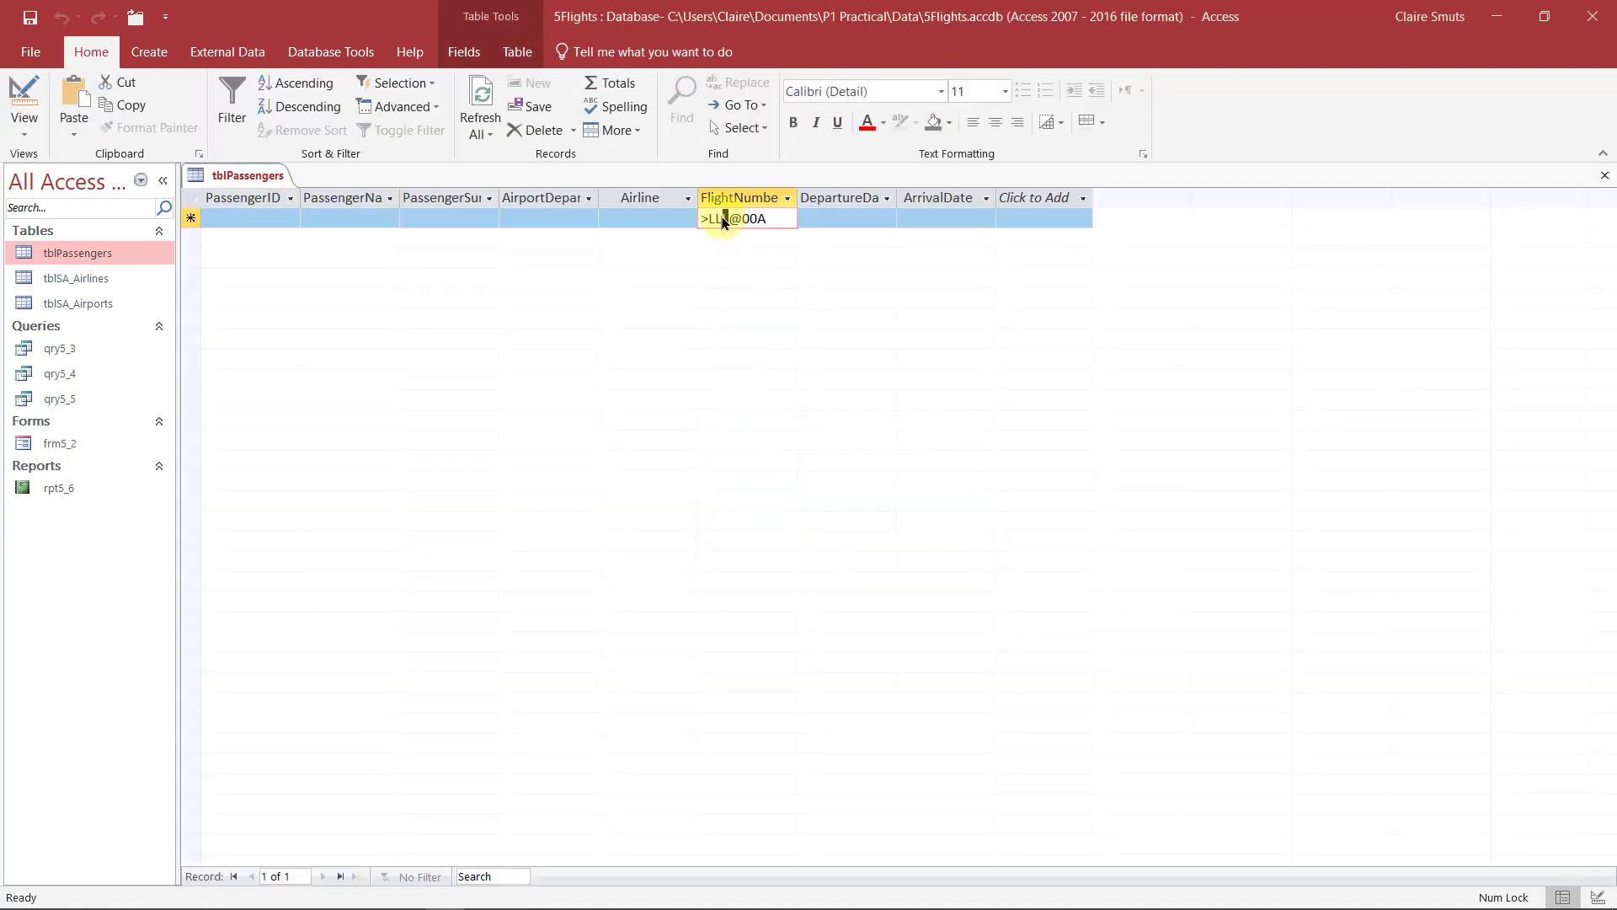
{"action": "left_click", "coordinate": [775, 215]}
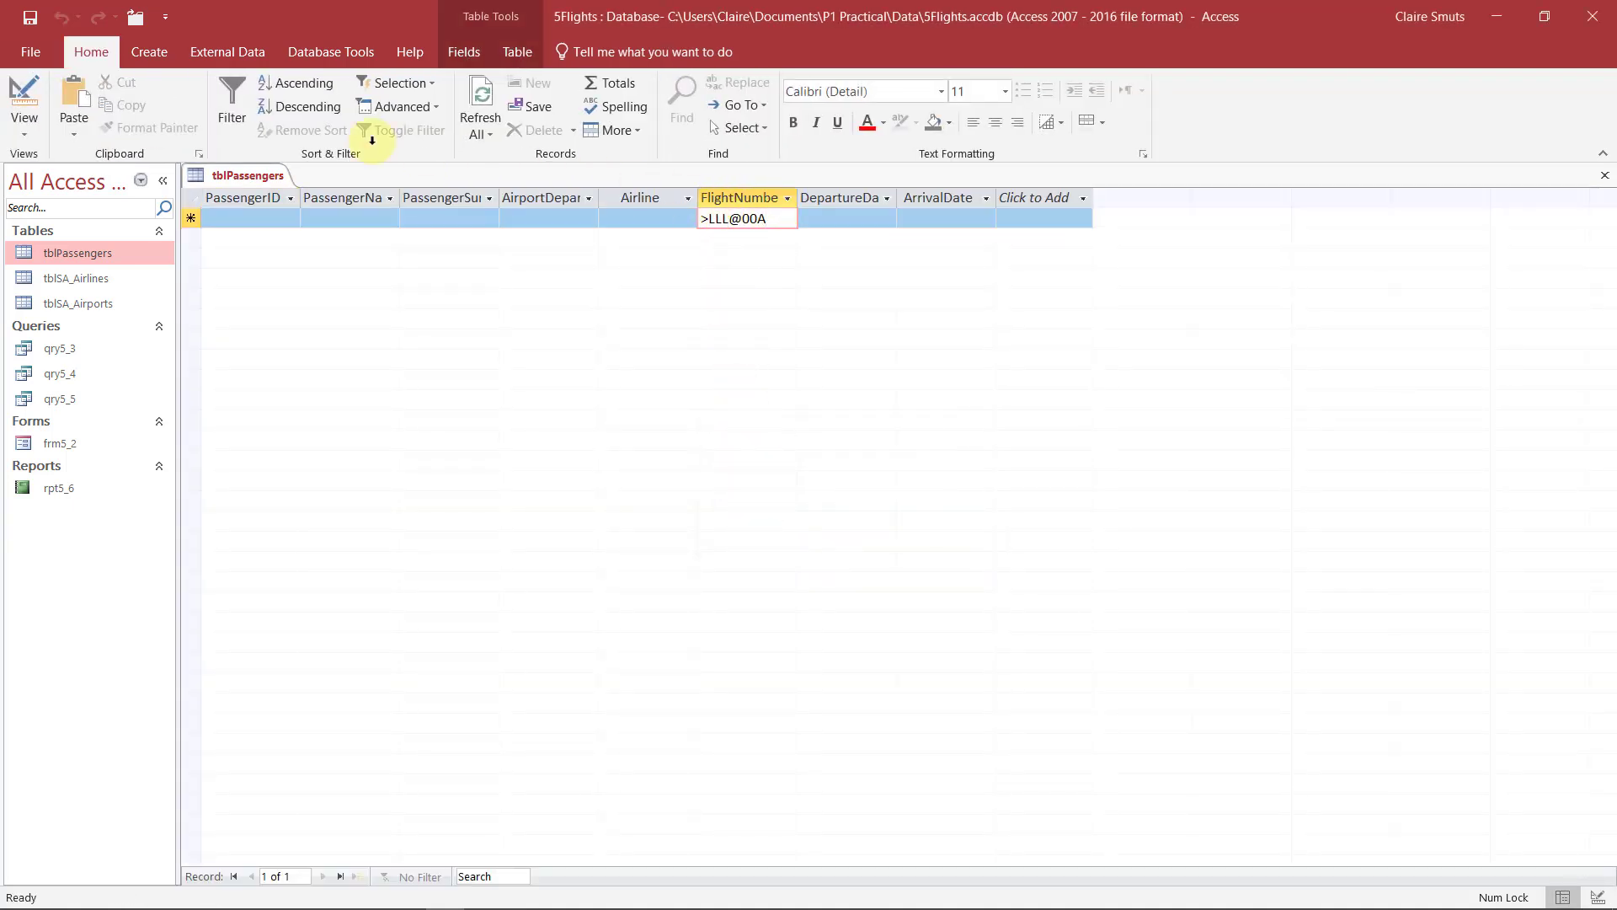
{"action": "left_click", "coordinate": [24, 99]}
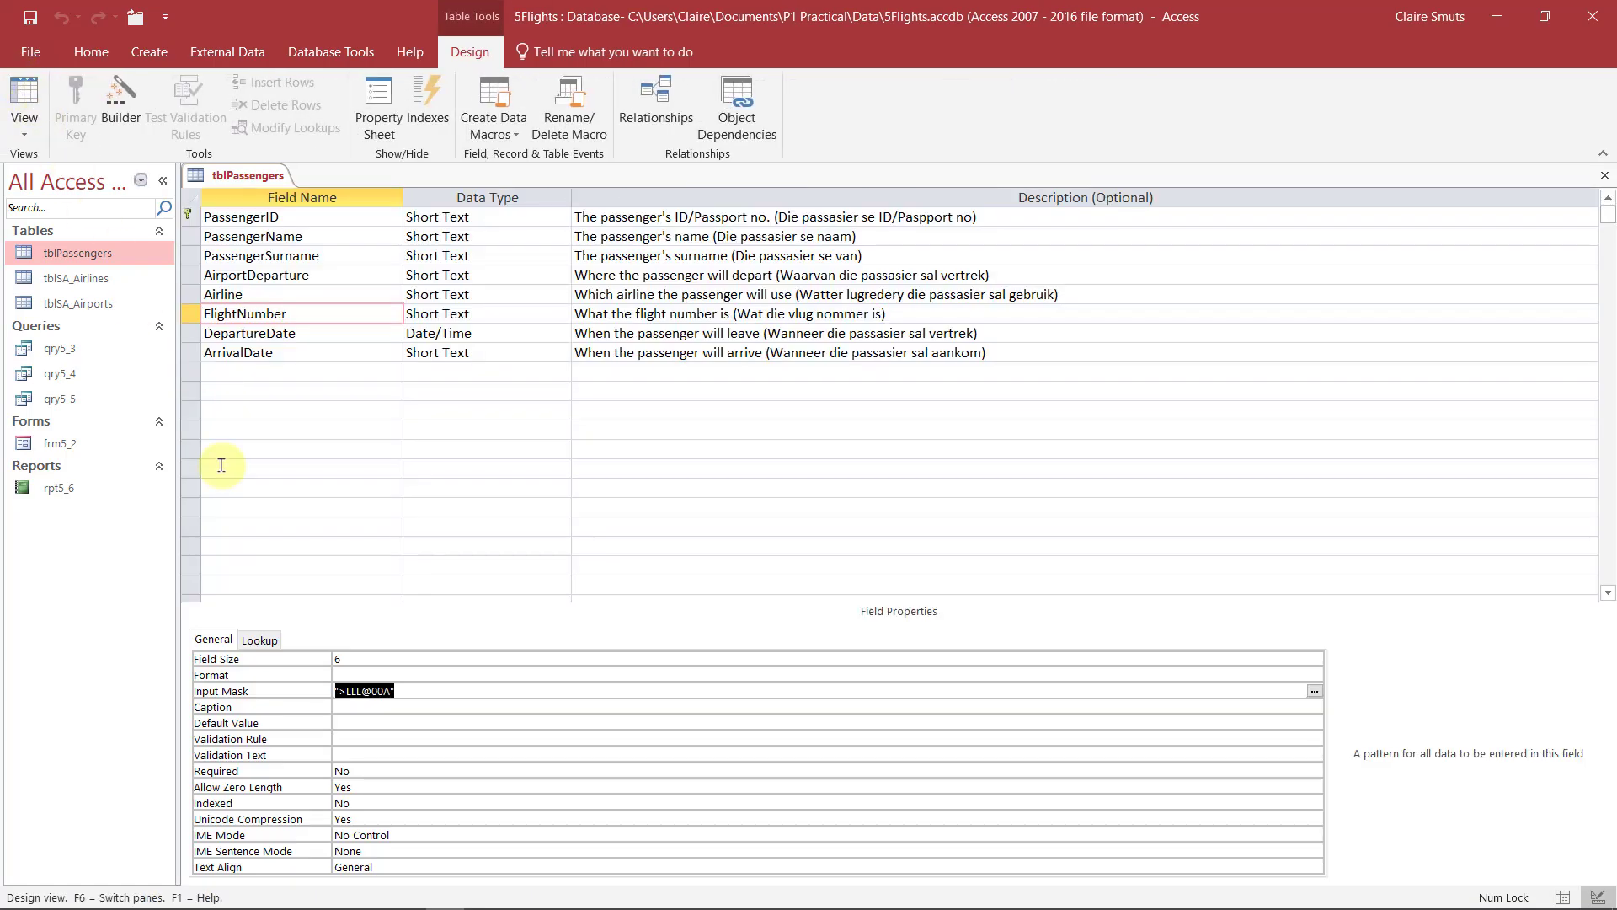
{"action": "left_click", "coordinate": [338, 690]}
{"action": "key", "text": "BackSpace"}
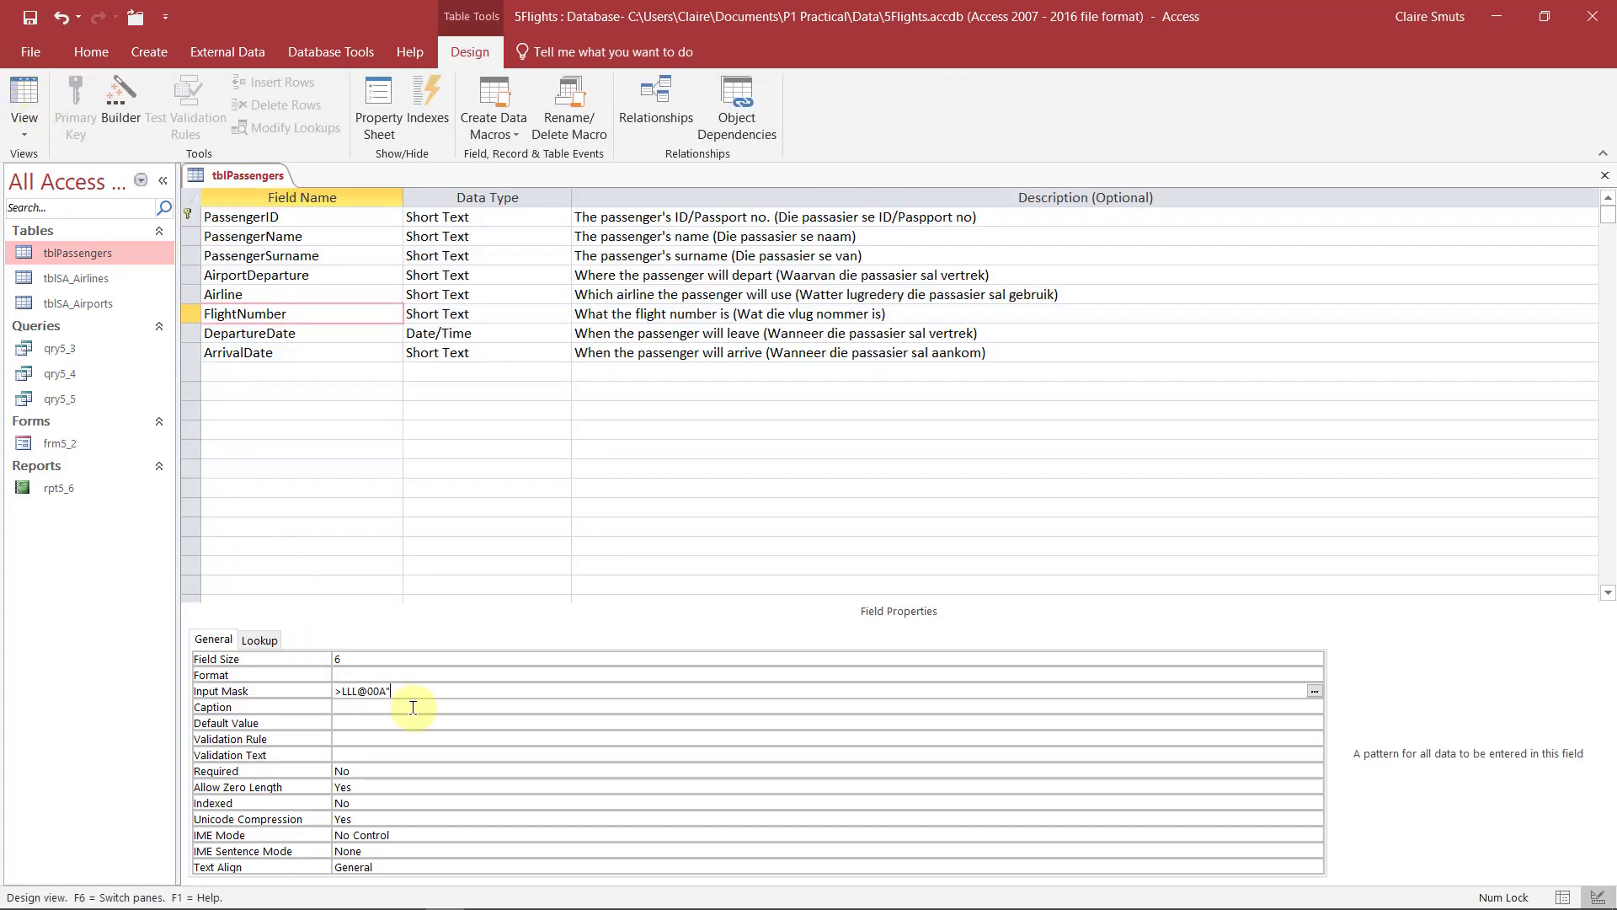
{"action": "key", "text": "BackSpace"}
{"action": "left_click", "coordinate": [413, 707]}
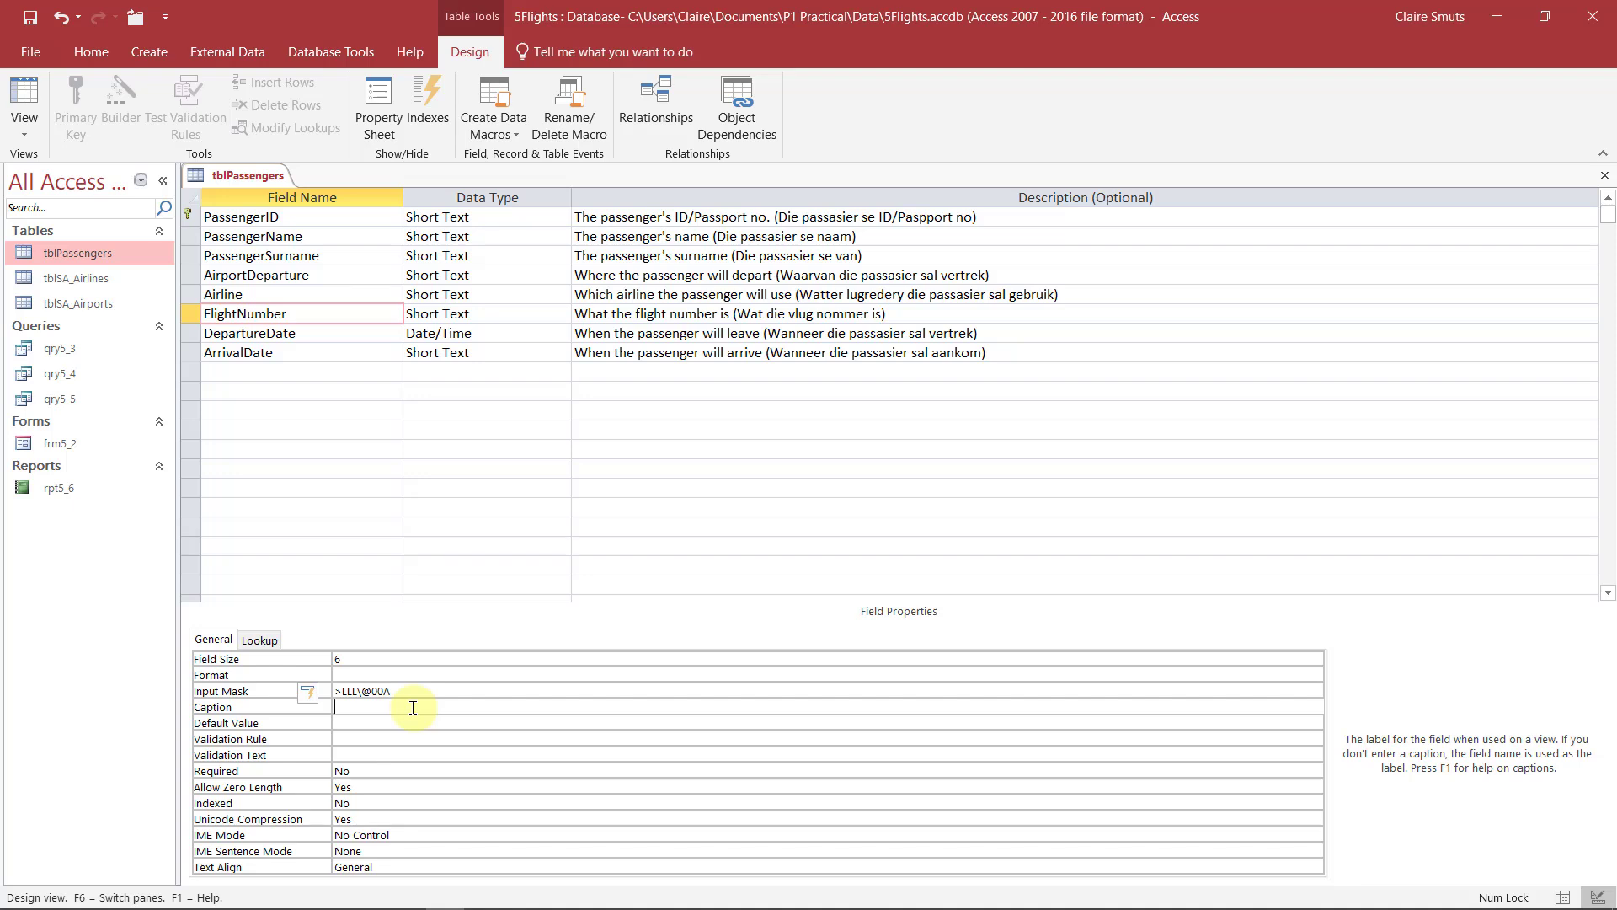
{"action": "left_click", "coordinate": [370, 692]}
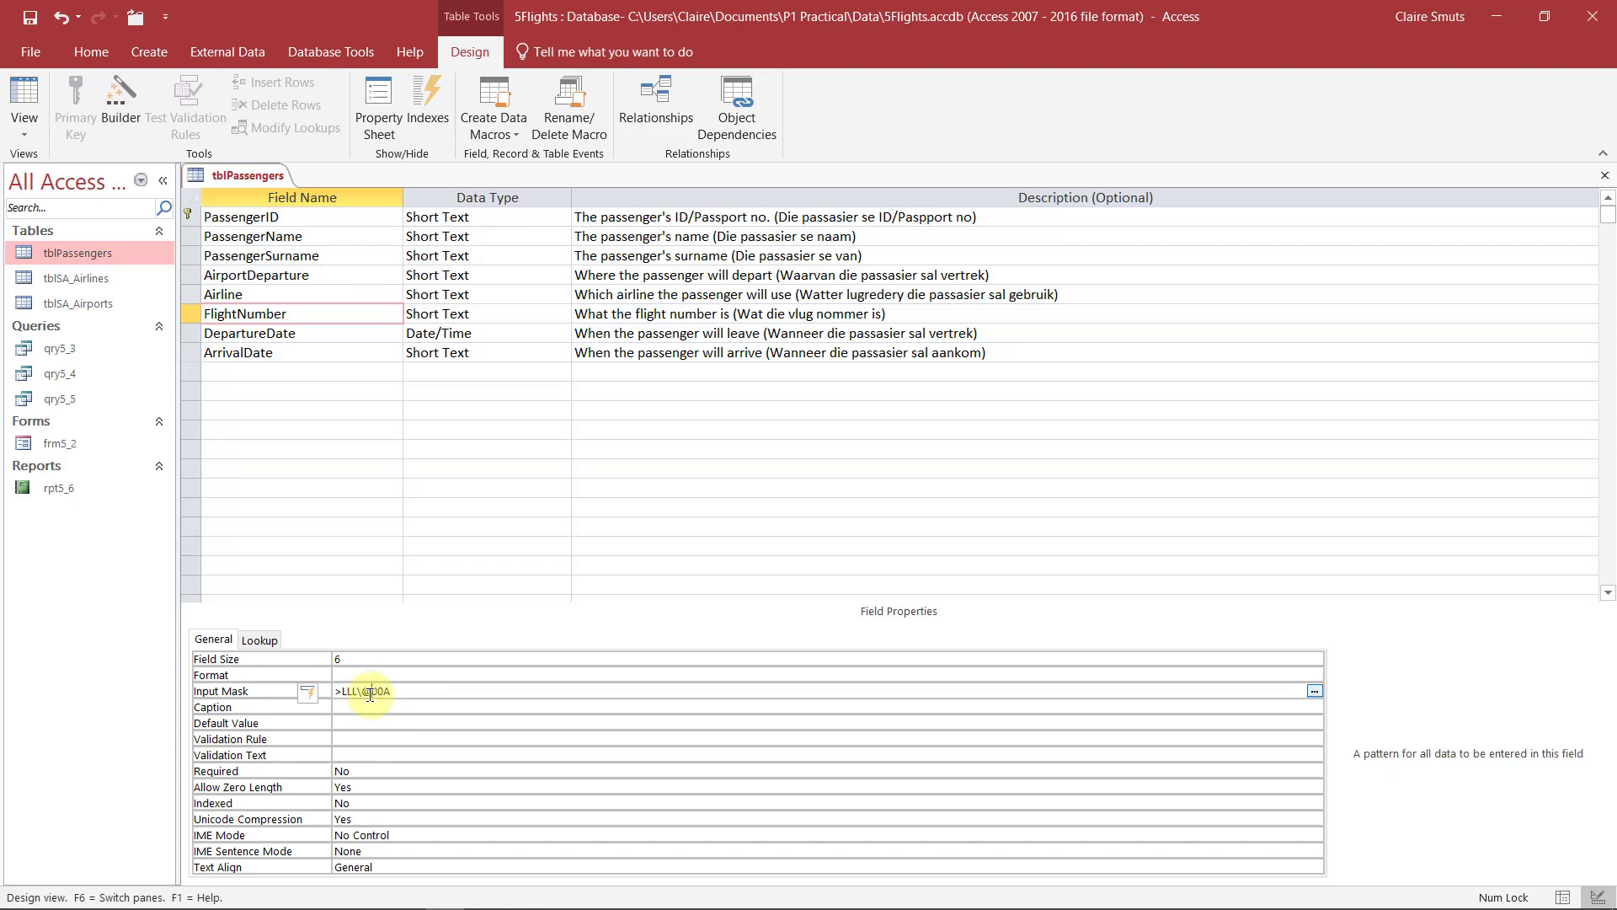
Save the tblPassengers table and place the cursor at the start of the new record's FlightNumber field in Datasheet View.
{"action": "left_click", "coordinate": [26, 118]}
{"action": "left_click", "coordinate": [777, 530]}
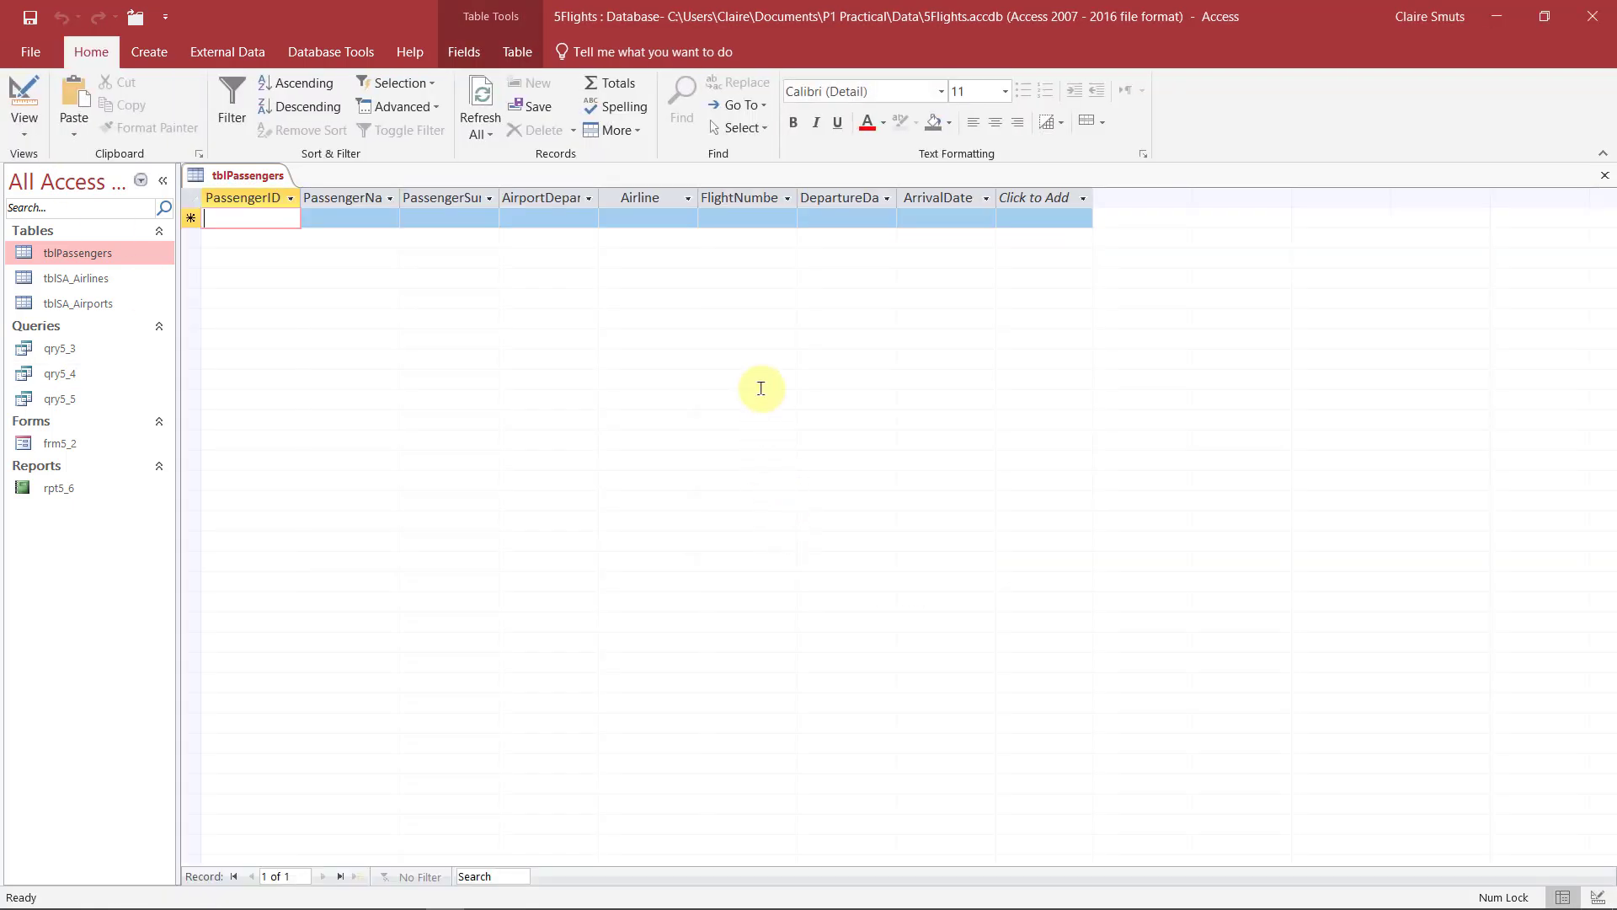
{"action": "left_click", "coordinate": [743, 220]}
{"action": "left_click", "coordinate": [755, 220]}
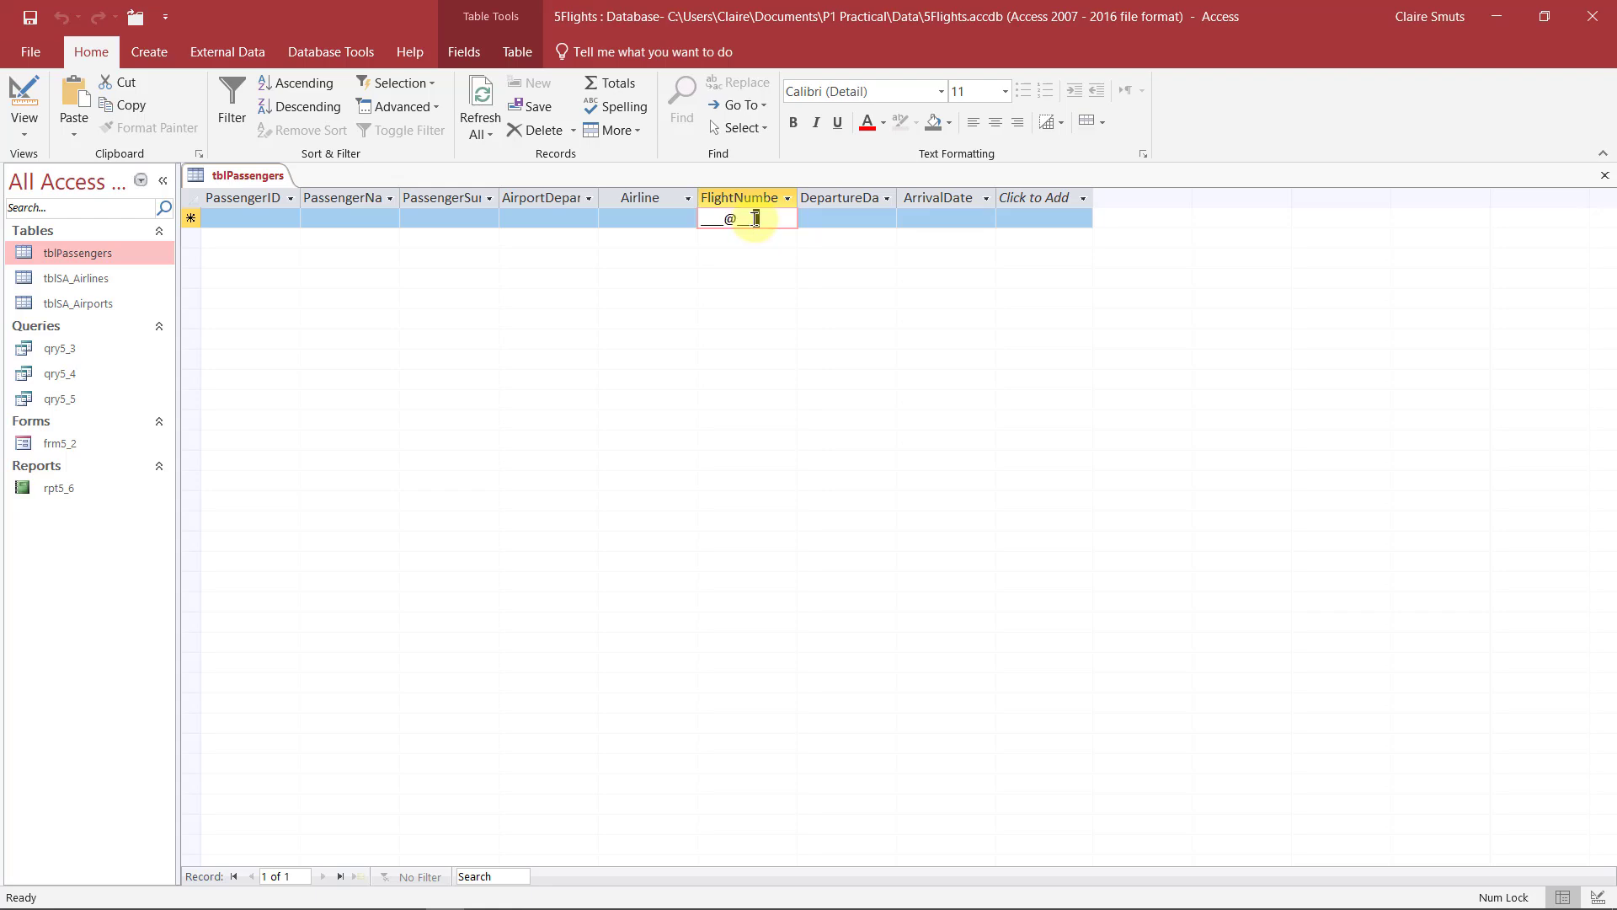
{"action": "left_click", "coordinate": [709, 218]}
{"action": "left_click", "coordinate": [704, 222]}
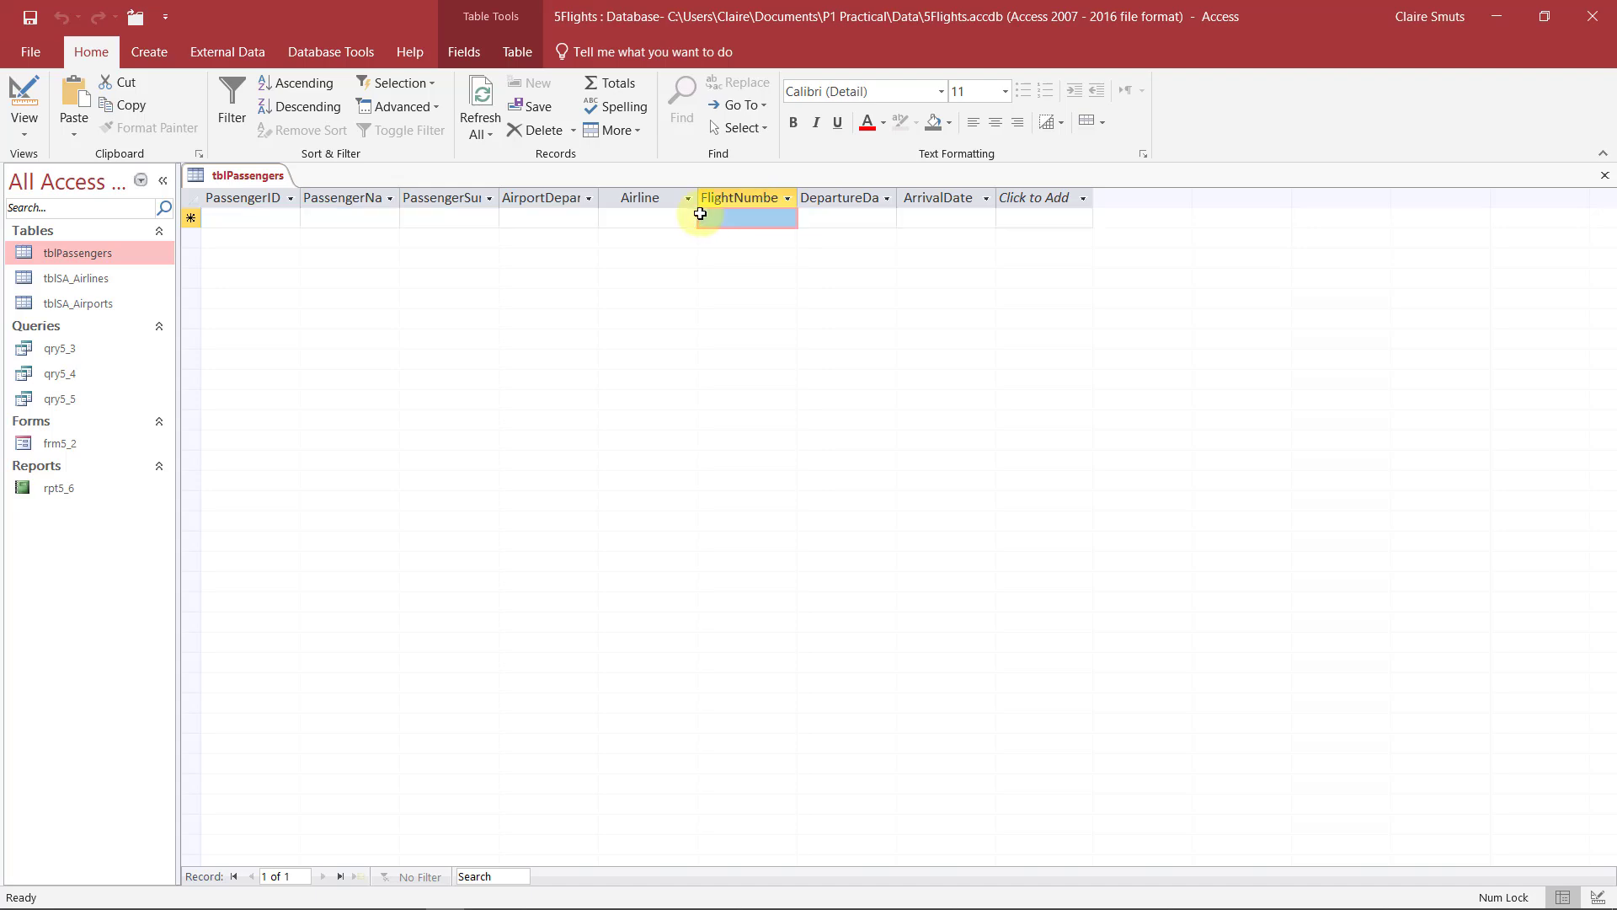
{"action": "left_click", "coordinate": [704, 218]}
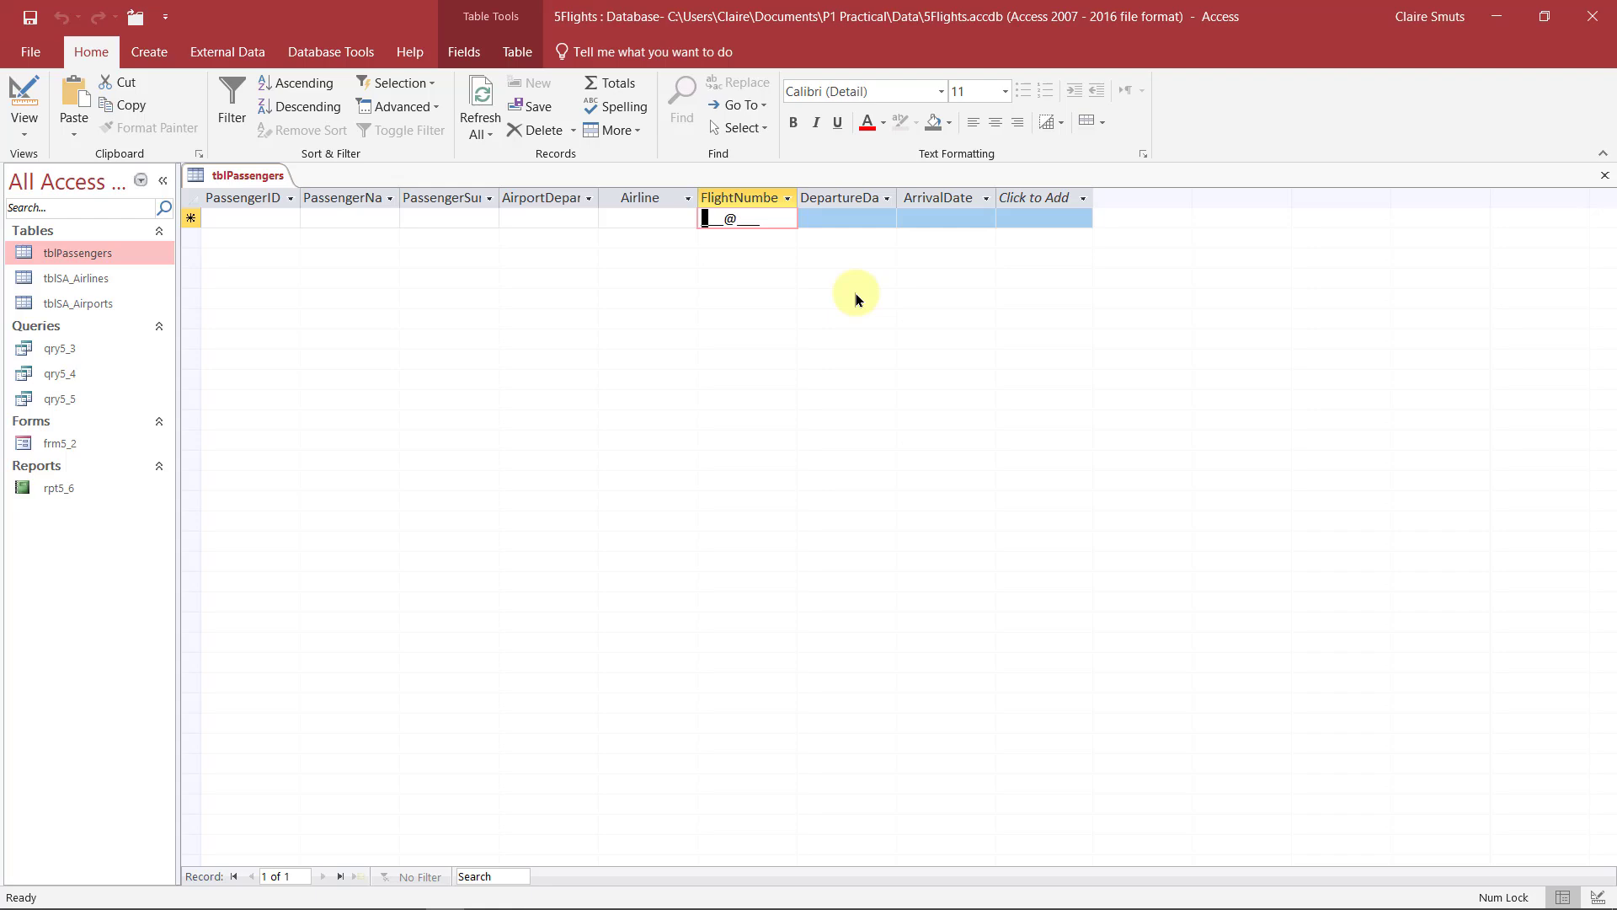
Test the input mask by entering the flight number SSQ@23G in the new record.
{"action": "type", "text": "SS"}
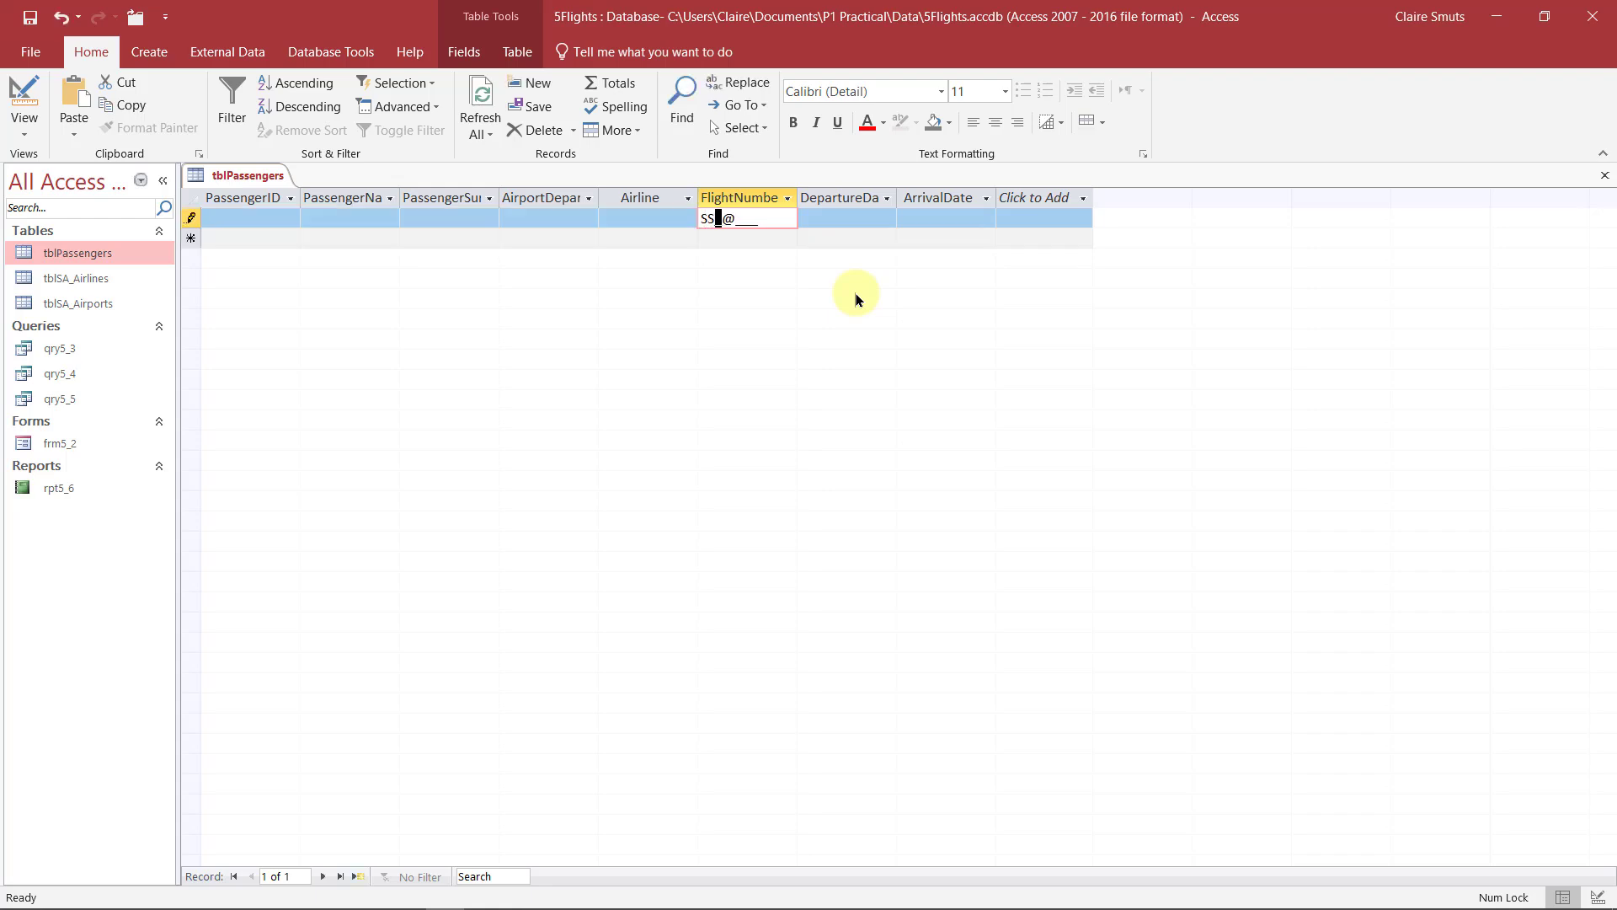
{"action": "type", "text": "Q@232"}
{"action": "key", "text": "BackSpace"}
{"action": "type", "text": "G"}
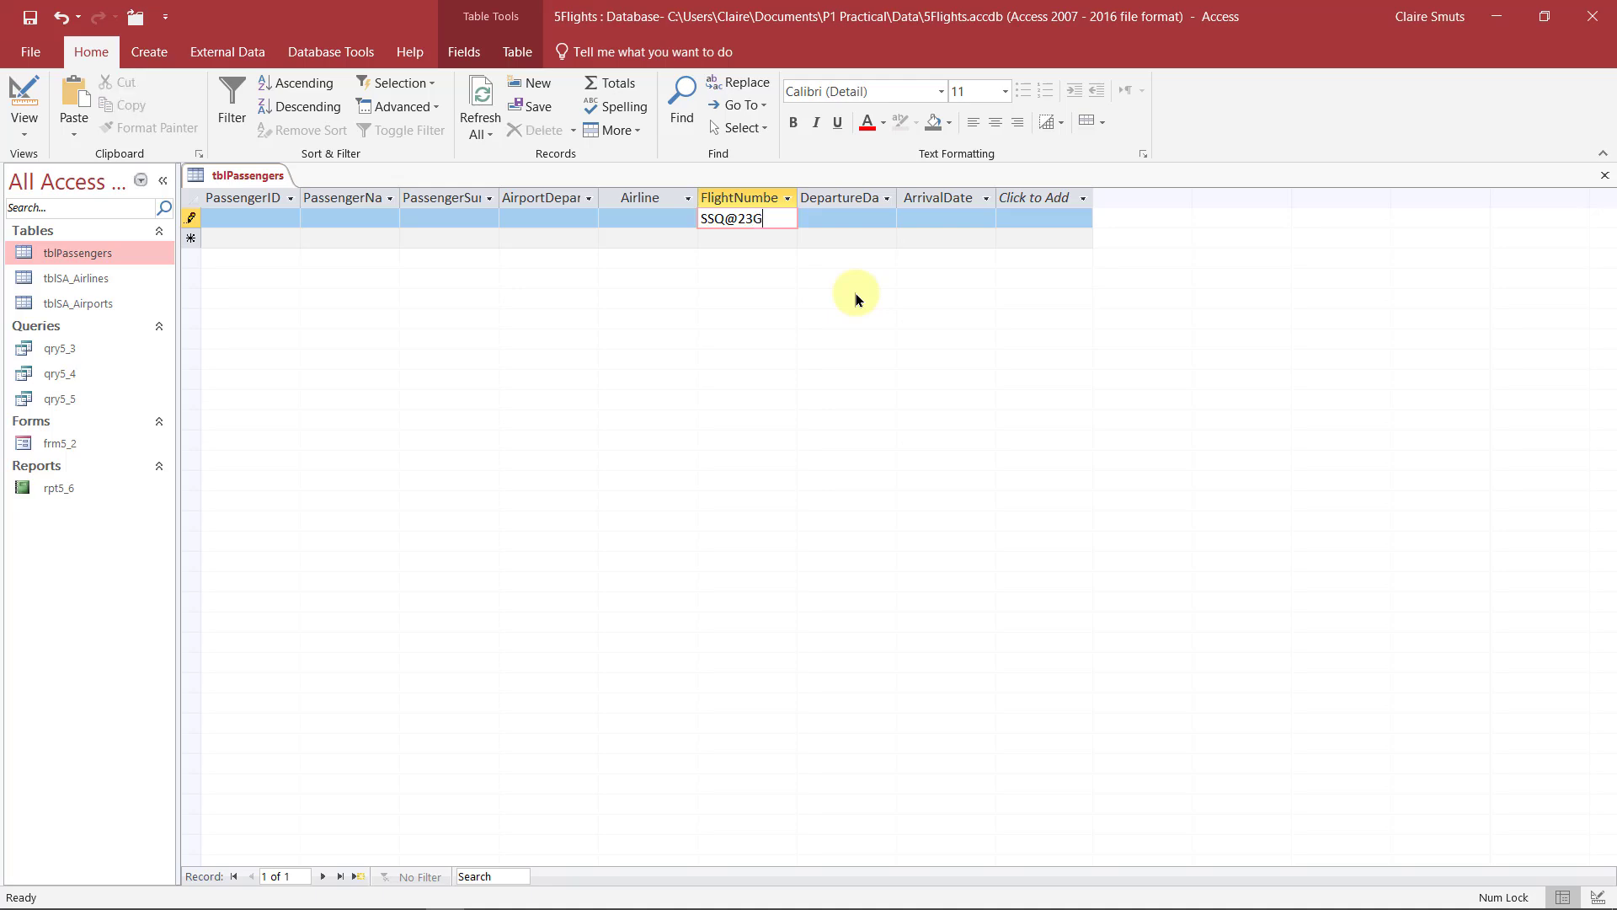
Clear the test flight number, discard the unsaved record and return tblPassengers to Design View.
{"action": "key", "text": "BackSpace"}
{"action": "key", "text": "BackSpace"}
{"action": "key", "text": "BackSpace"}
{"action": "key", "text": "BackSpace"}
{"action": "key", "text": "BackSpace"}
{"action": "key", "text": "BackSpace"}
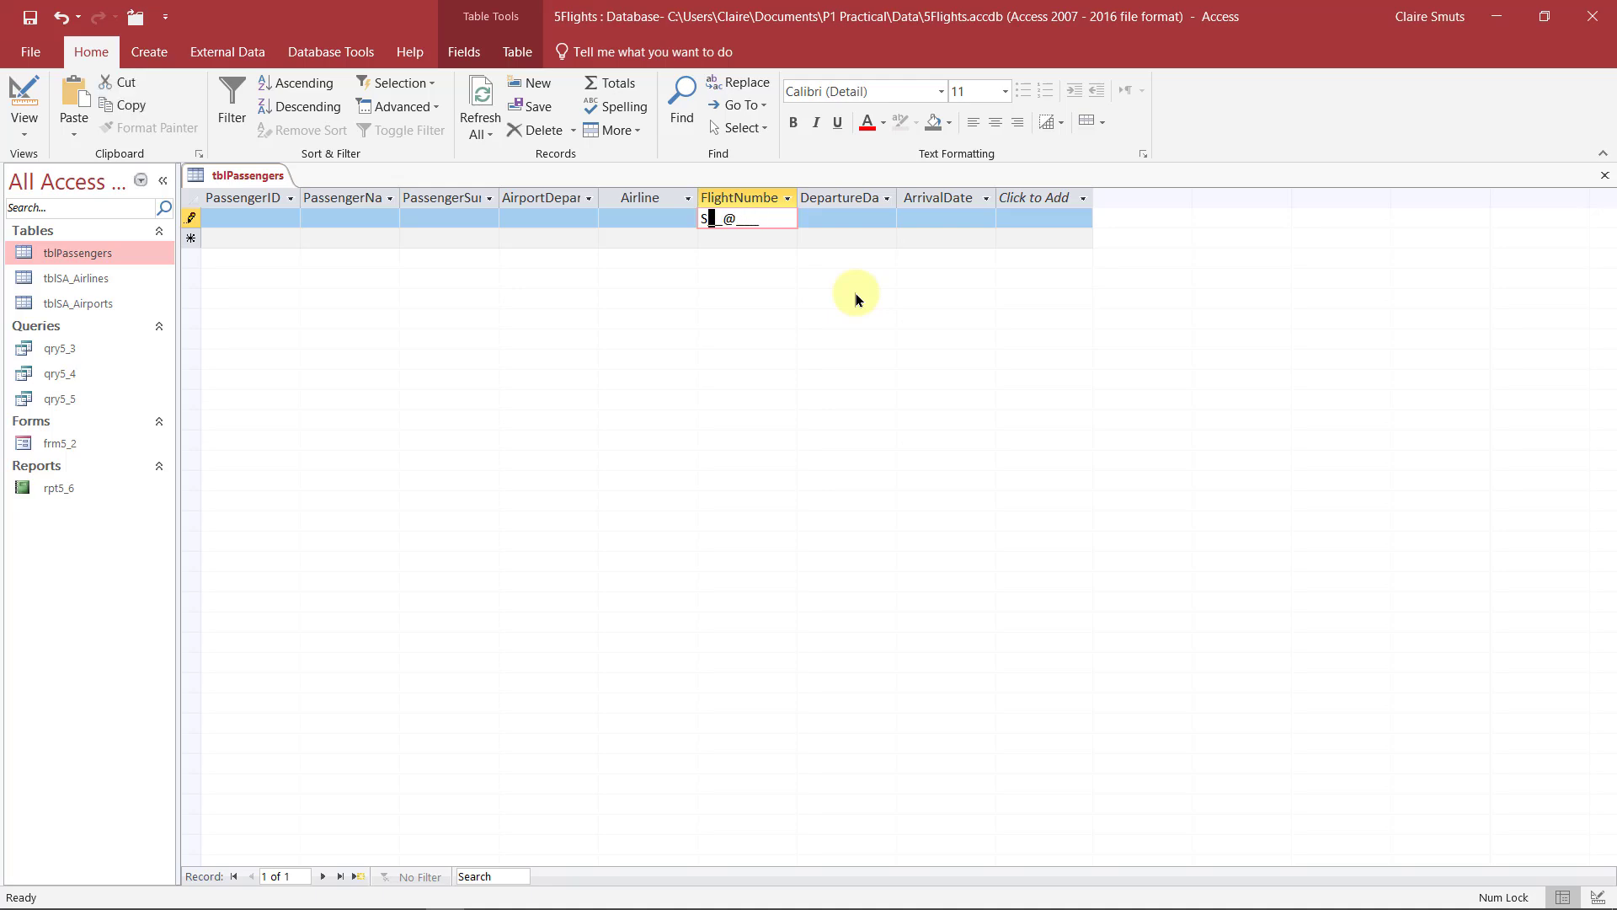
{"action": "left_click", "coordinate": [24, 103]}
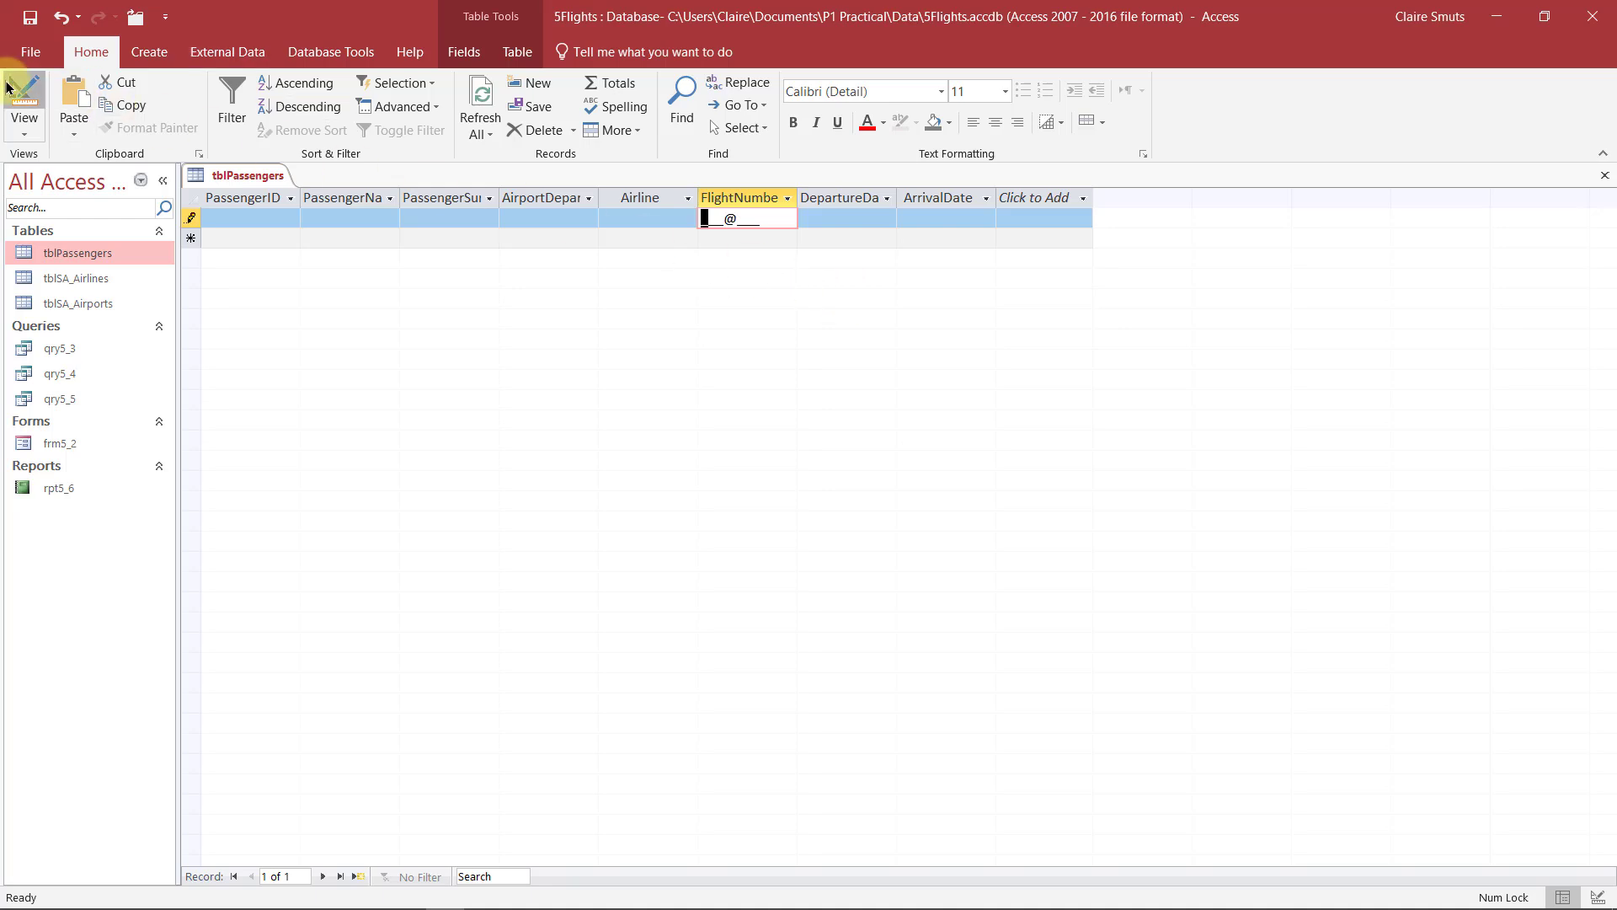
{"action": "left_click", "coordinate": [792, 525]}
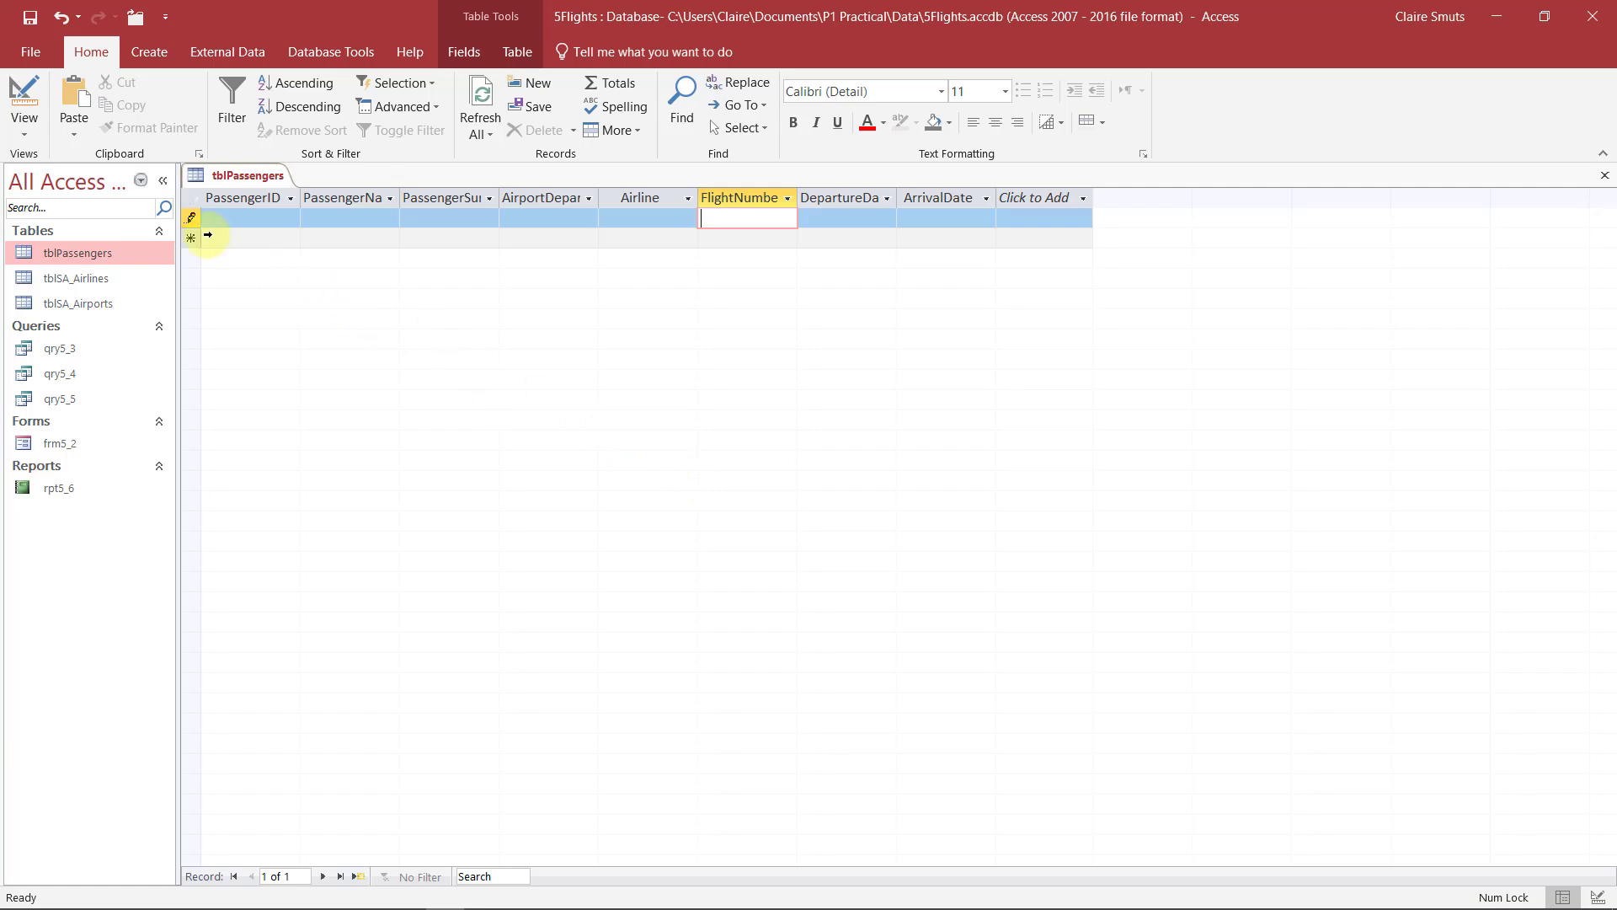
{"action": "left_click", "coordinate": [60, 17]}
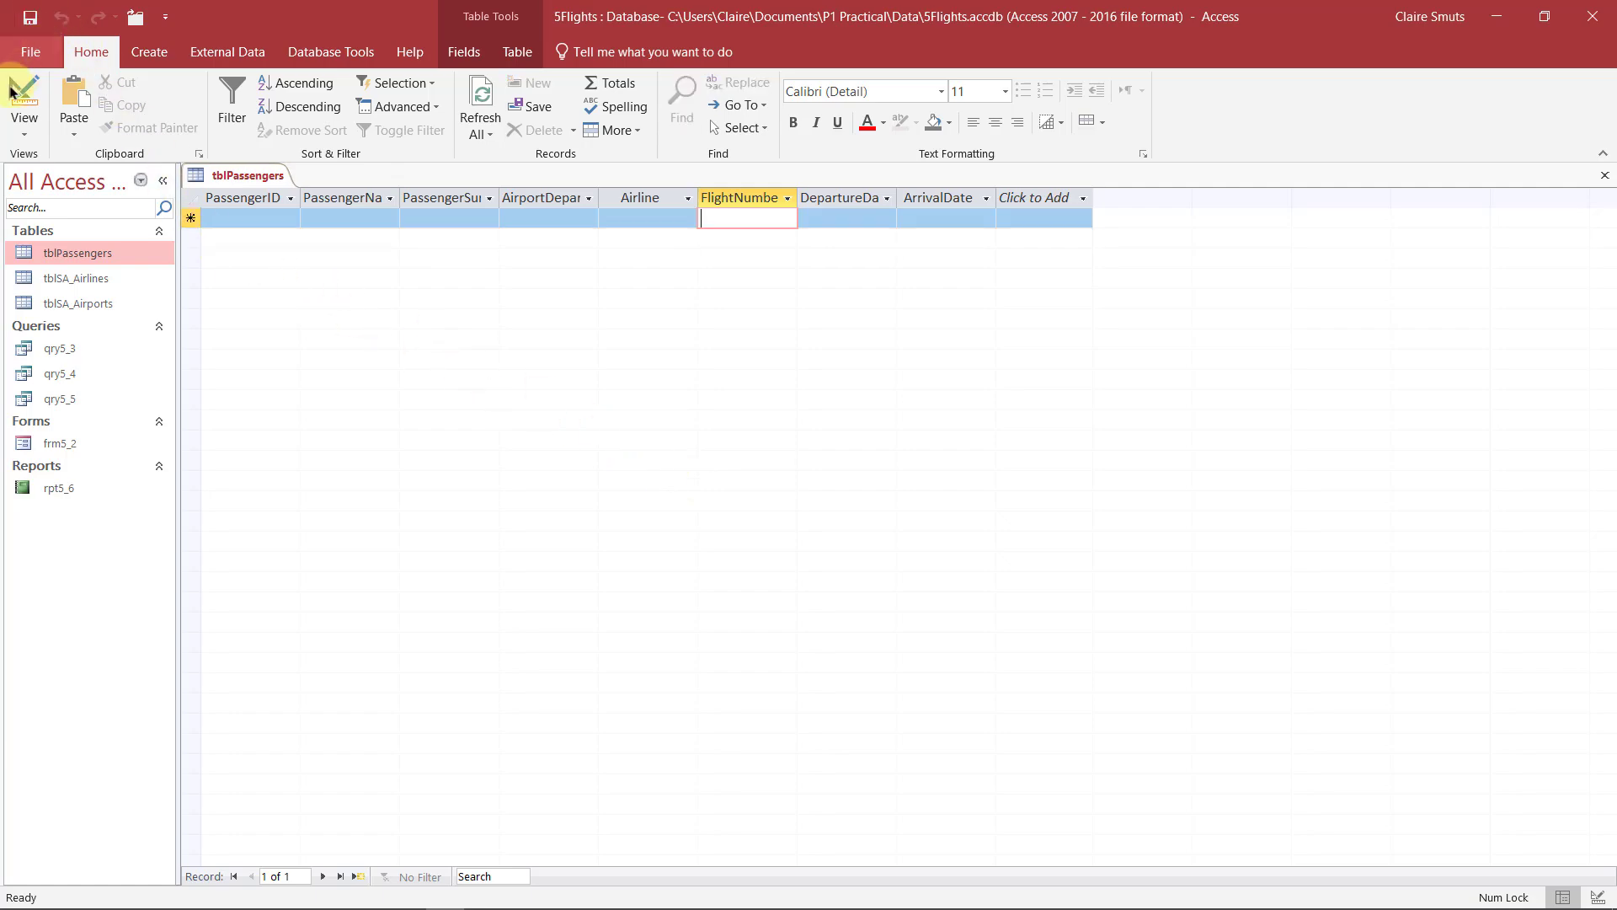
{"action": "left_click", "coordinate": [11, 92]}
Read question 5.1.5 in the exam paper, return to Access and set DepartureDate's validation rule to Between Date() And #2022/04/30#.
{"action": "key", "text": "alt+Tab"}
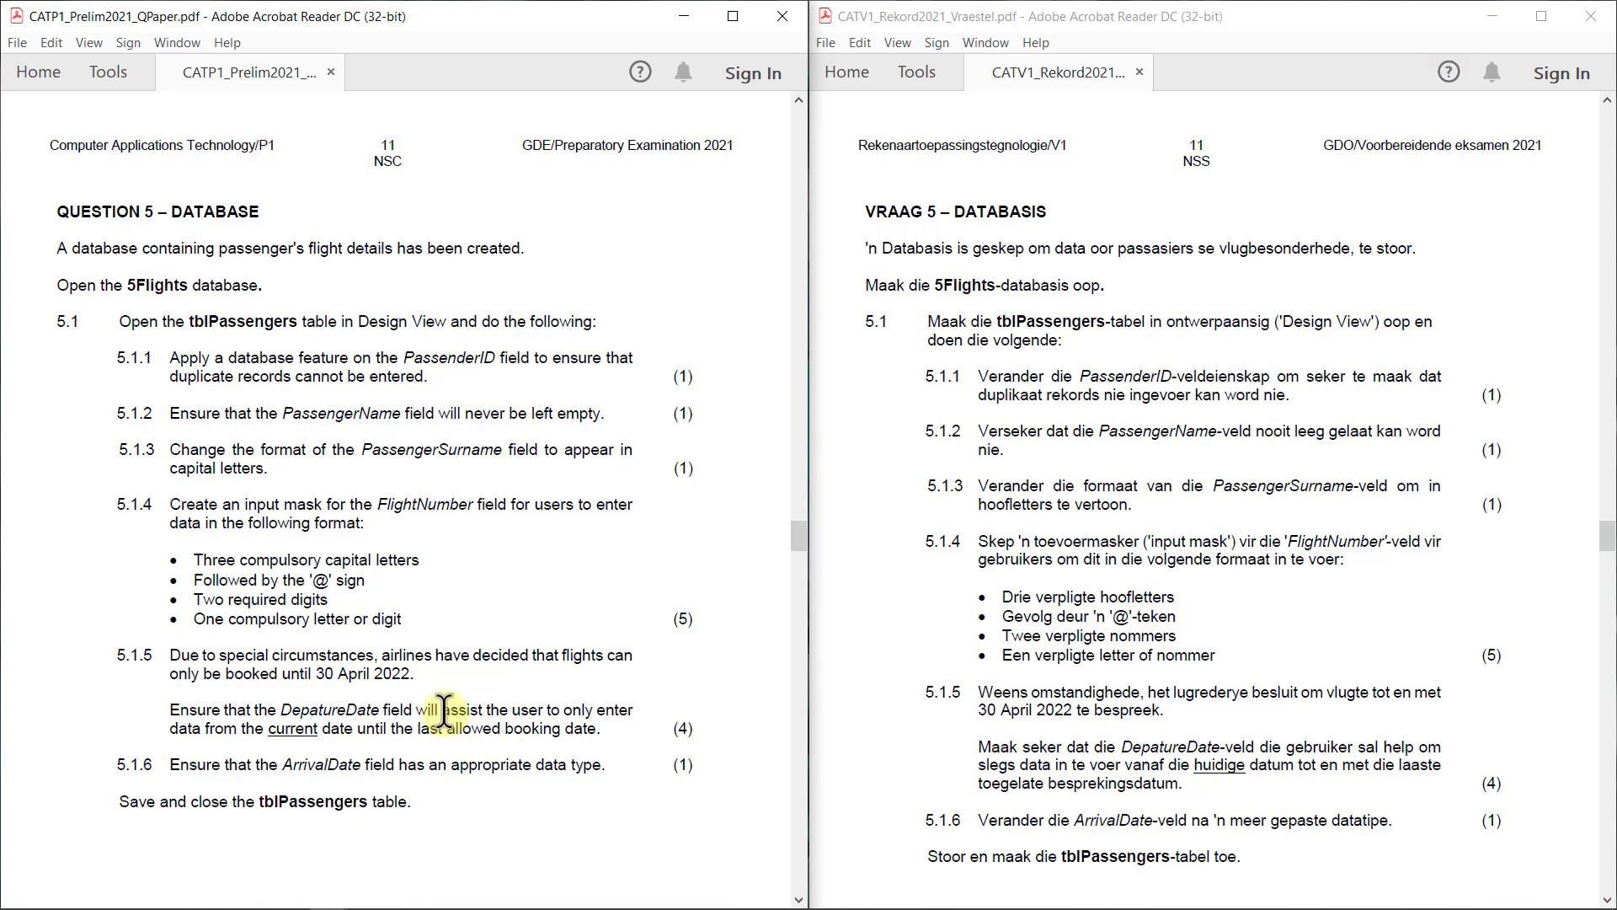
{"action": "left_click_drag", "start_coordinate": [442, 710], "coordinate": [544, 709]}
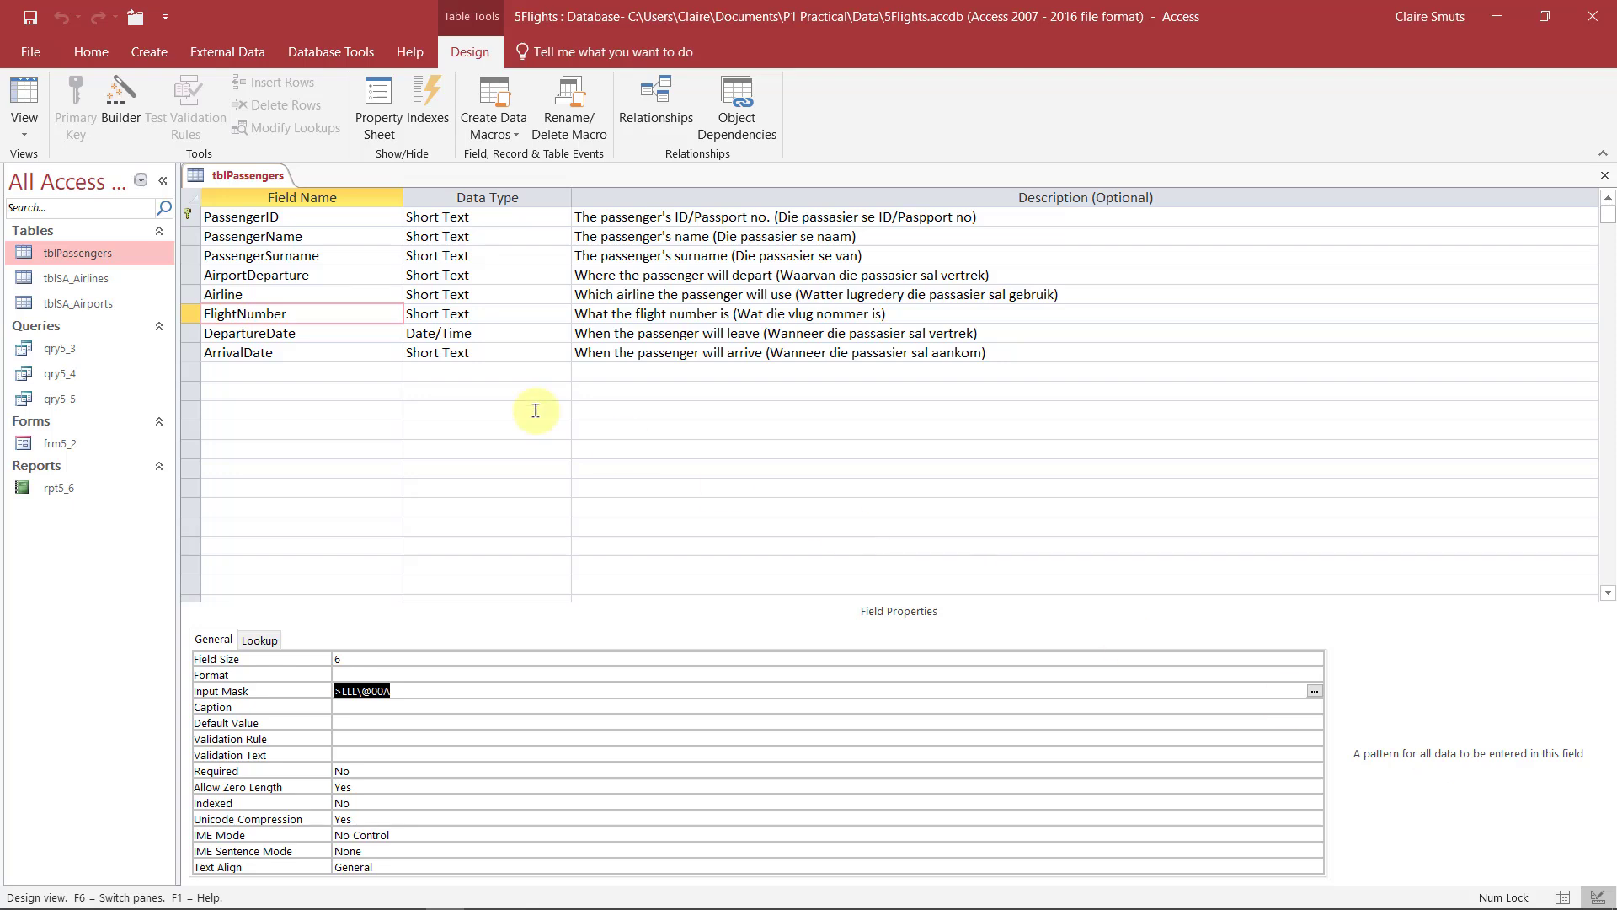
{"action": "left_click", "coordinate": [341, 334]}
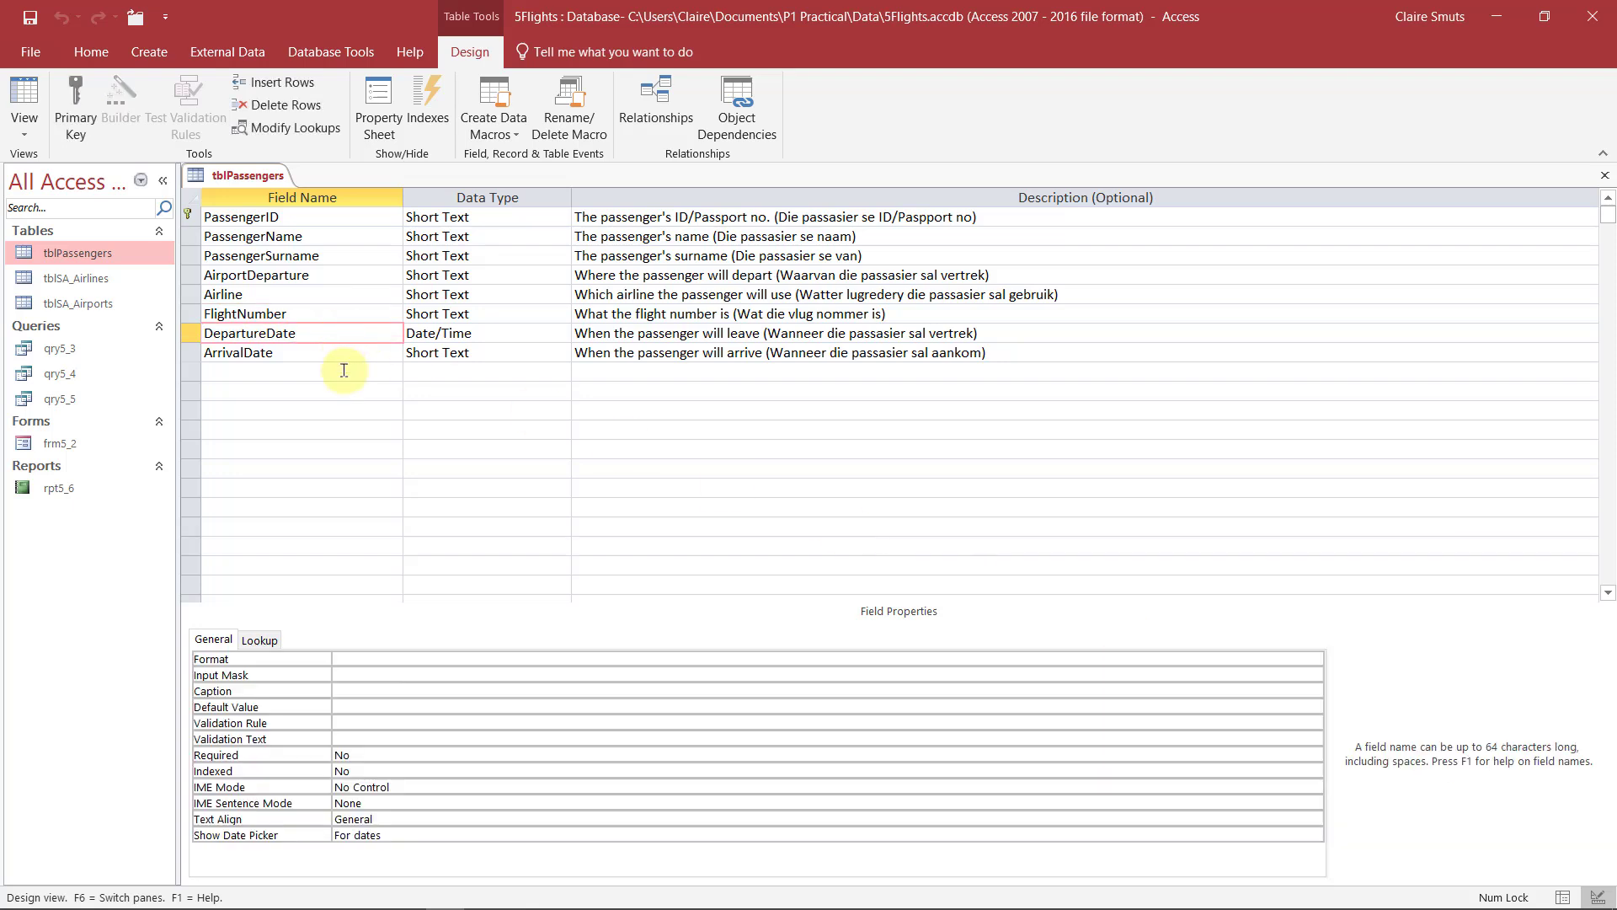
{"action": "left_click", "coordinate": [393, 723]}
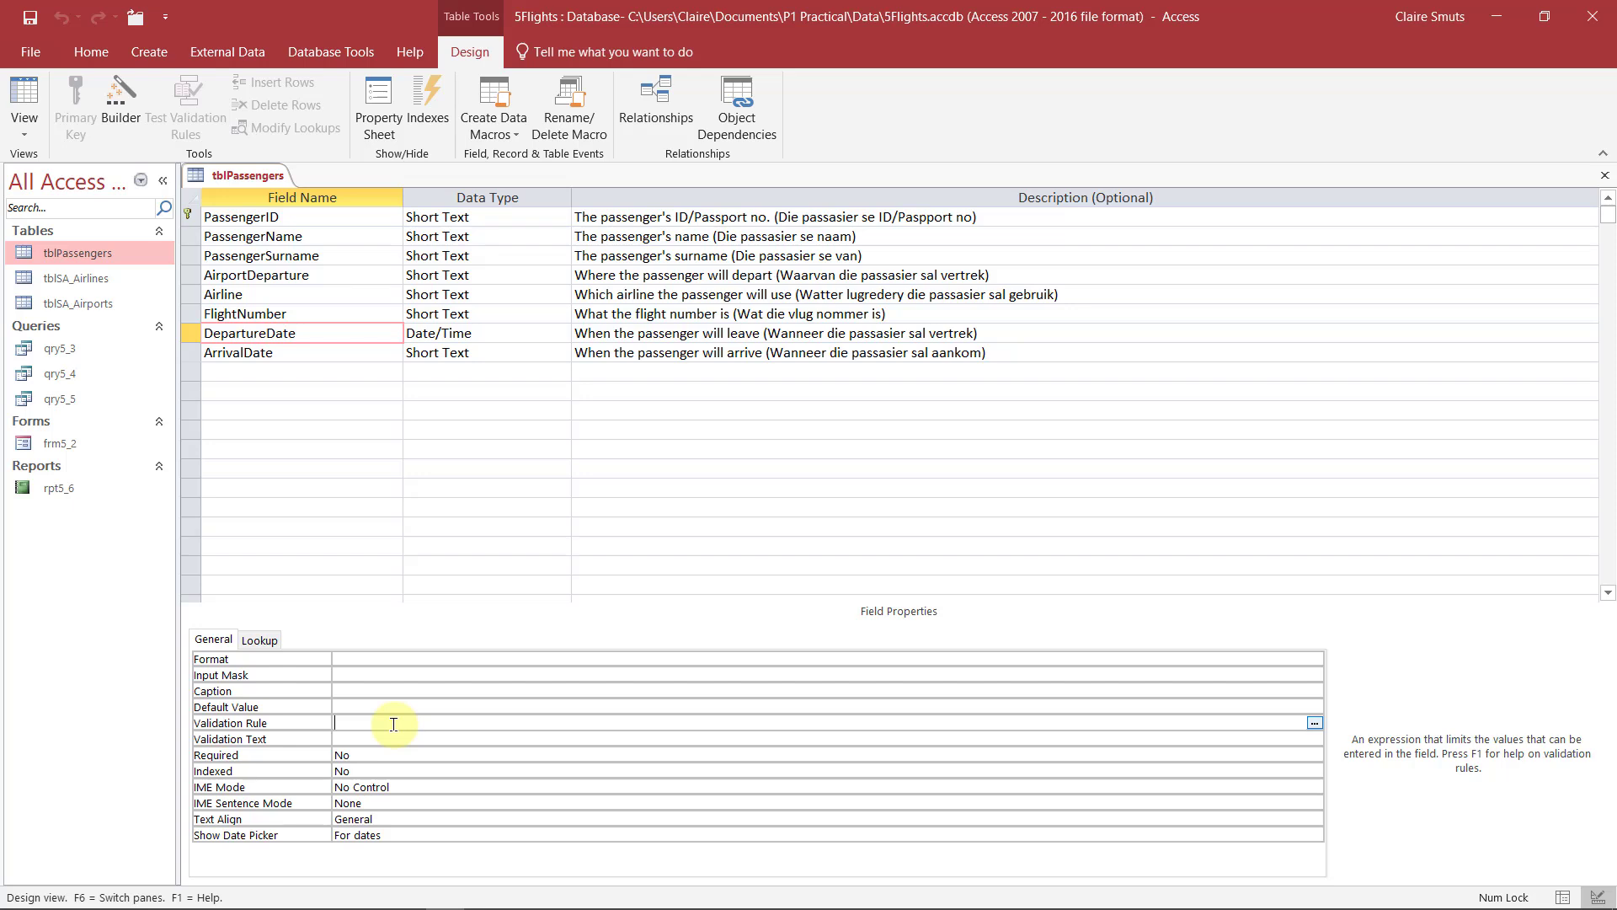
{"action": "type", "text": "Between"}
{"action": "type", "text": " Date()"}
{"action": "type", "text": " ad "}
{"action": "type", "text": "n"}
{"action": "type", "text": "30/04"}
{"action": "type", "text": "/2022"}
{"action": "left_click", "coordinate": [645, 741]}
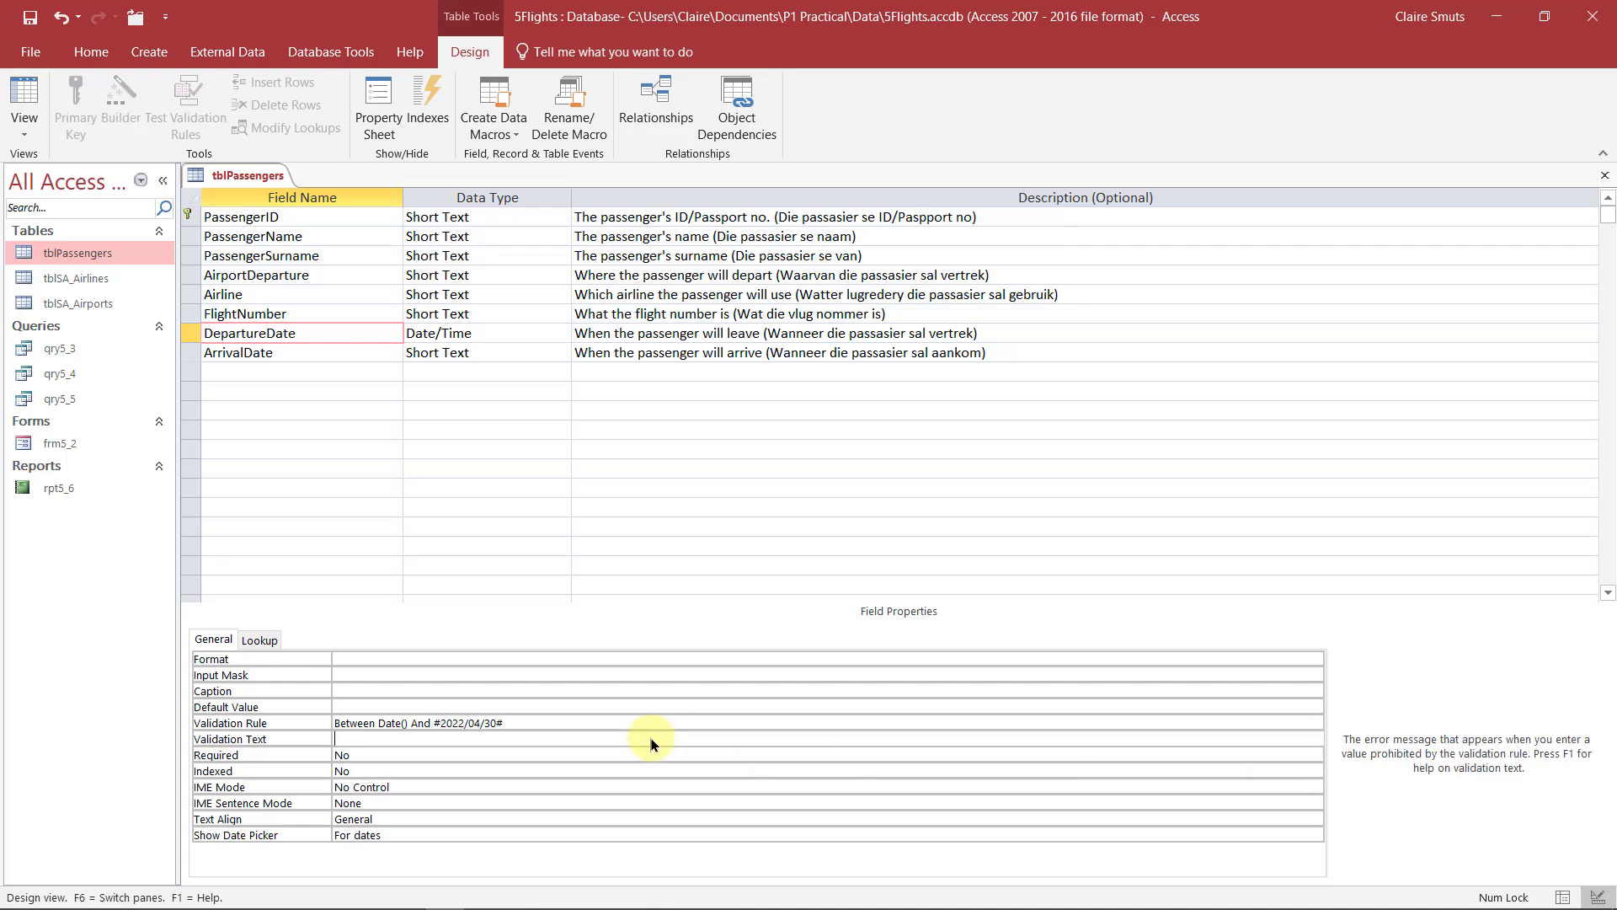
Switch to the exam papers to recheck the question 5.1 requirements and return to Access.
{"action": "left_click", "coordinate": [1494, 16]}
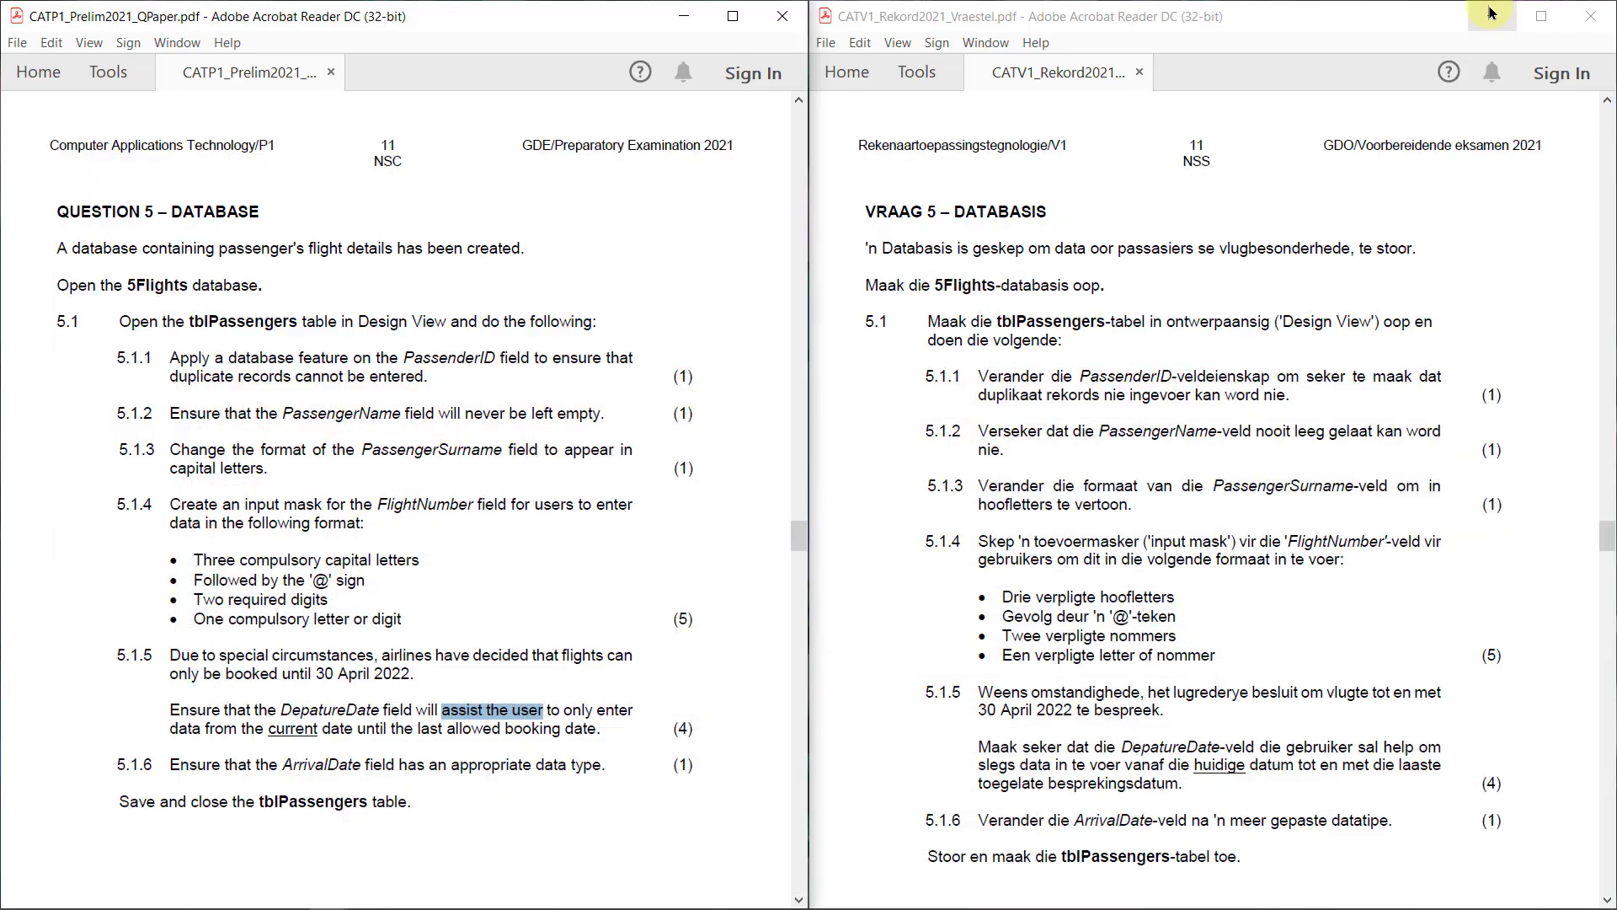
{"action": "key", "text": "alt+Tab"}
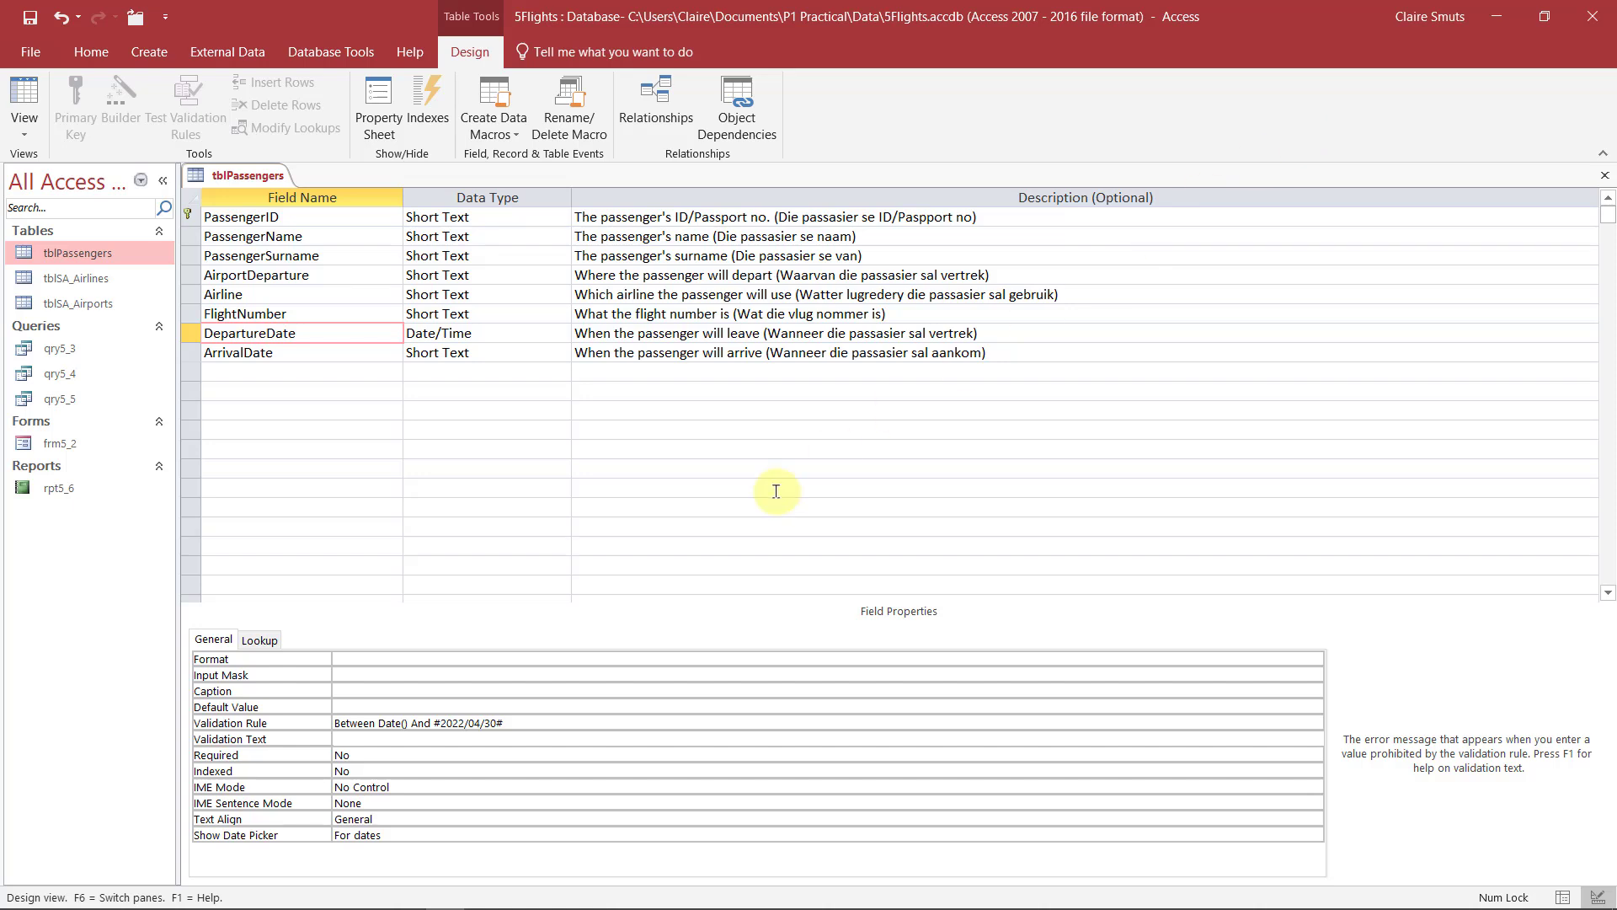
Review the end date in DepartureDate's validation rule, reread question 5.1.5 in the exam papers and return to Access.
{"action": "mouse_move", "coordinate": [439, 721]}
{"action": "left_mouse_down"}
{"action": "mouse_move", "coordinate": [504, 721]}
{"action": "mouse_move", "coordinate": [437, 721]}
{"action": "left_mouse_up"}
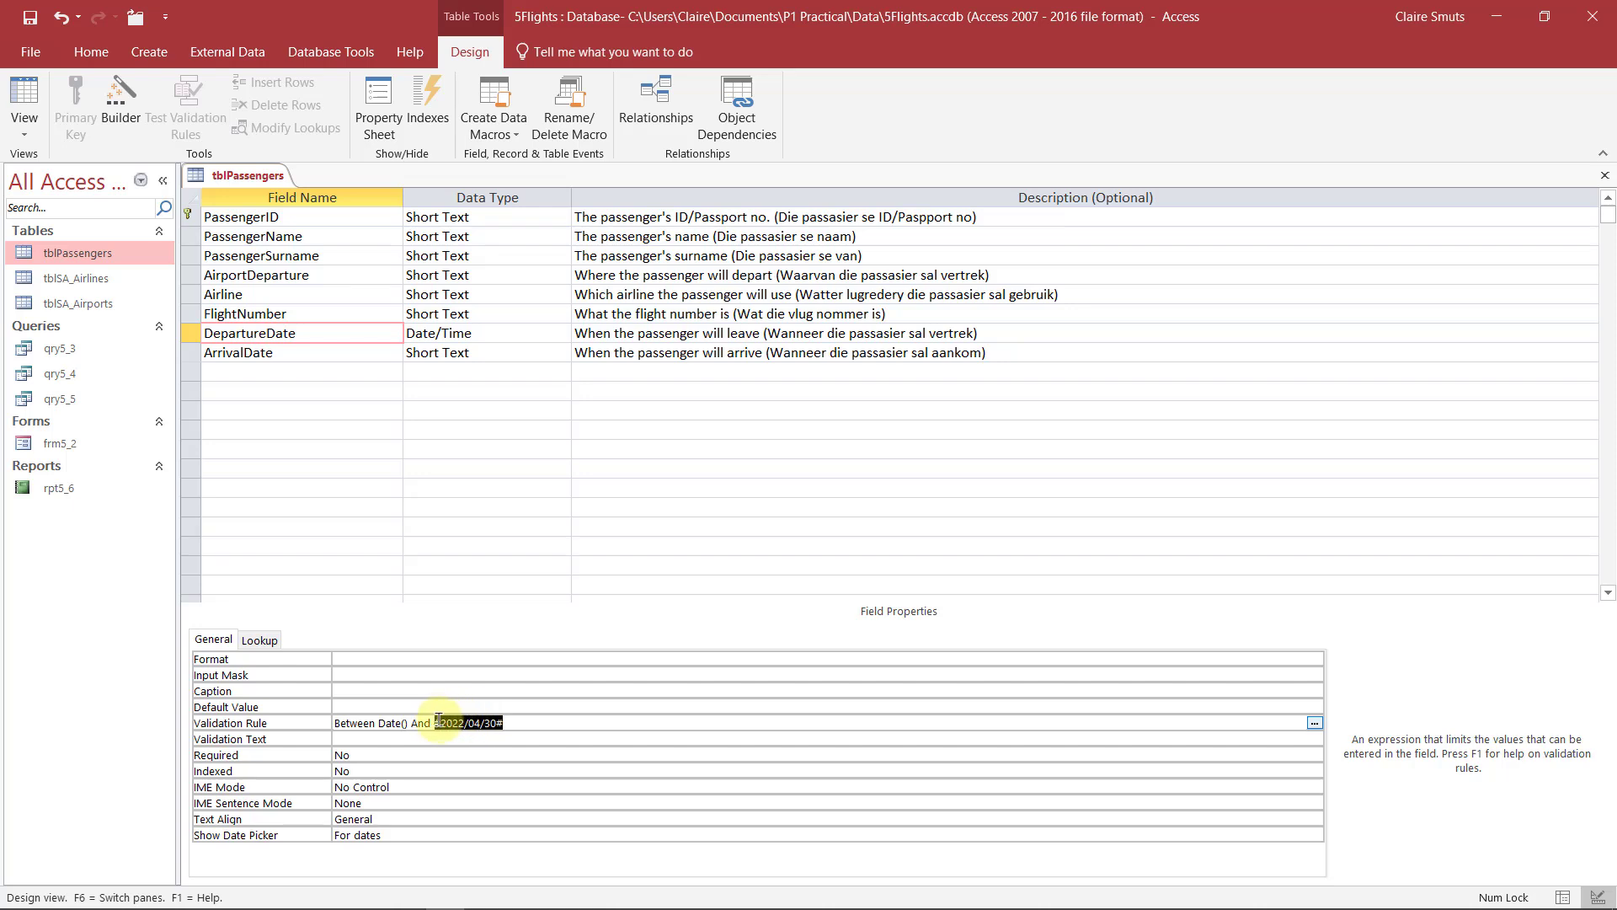
{"action": "key", "text": "Return"}
{"action": "double_click", "coordinate": [441, 721]}
{"action": "left_click", "coordinate": [1499, 17]}
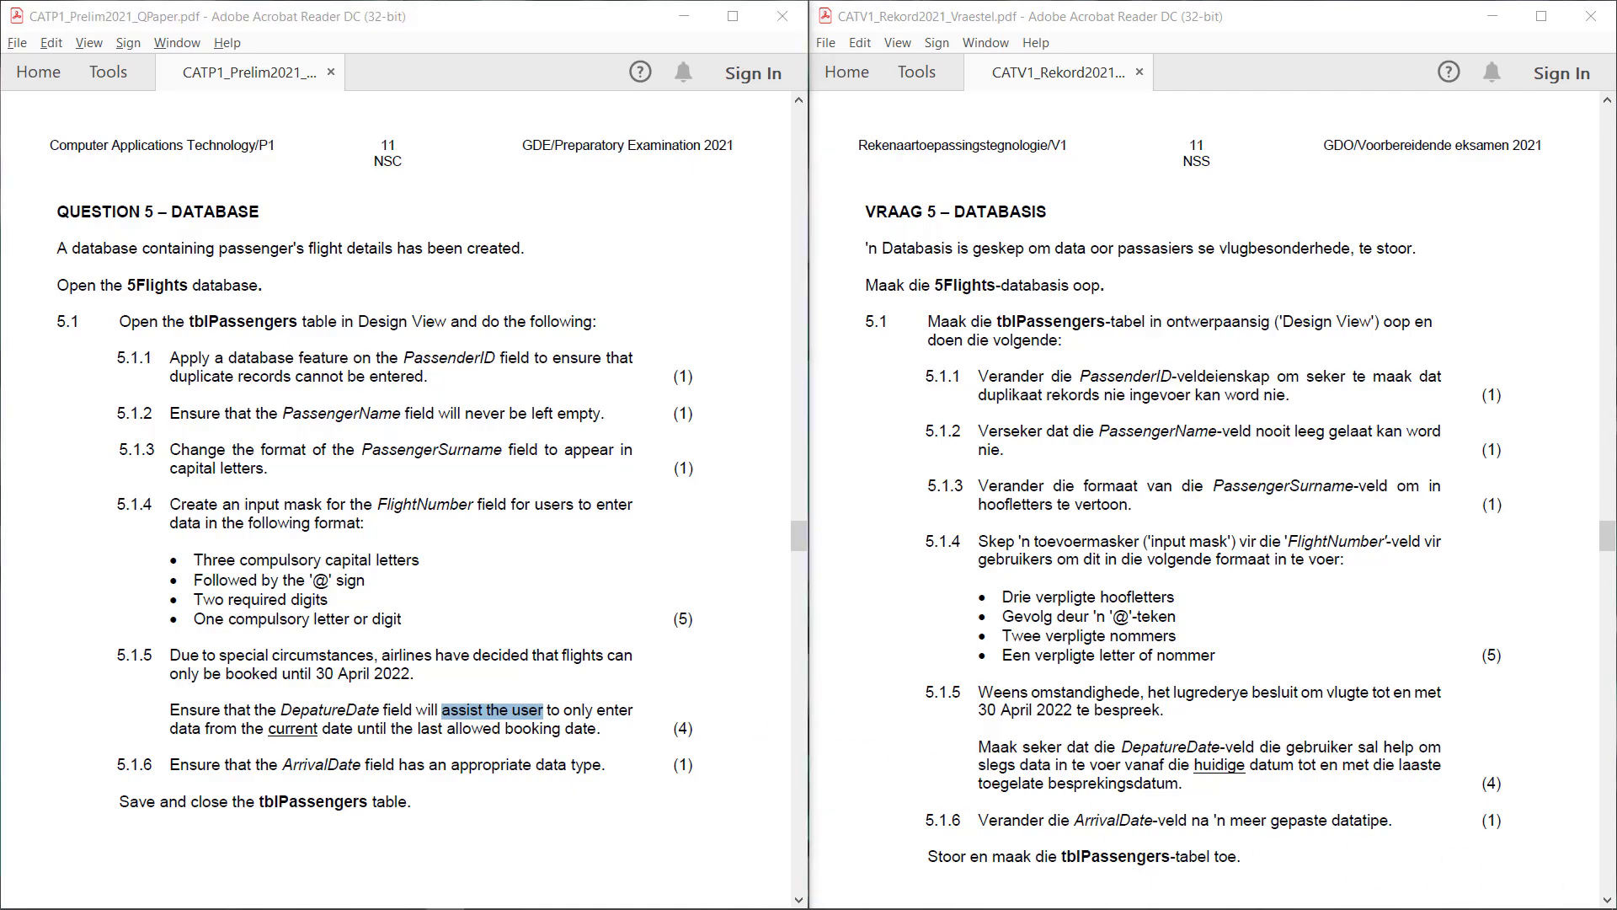
{"action": "key", "text": "alt+Tab"}
Set DepartureDate's validation text to "Only enter dates between today and end of April 2022." and save the table.
{"action": "left_click", "coordinate": [378, 736]}
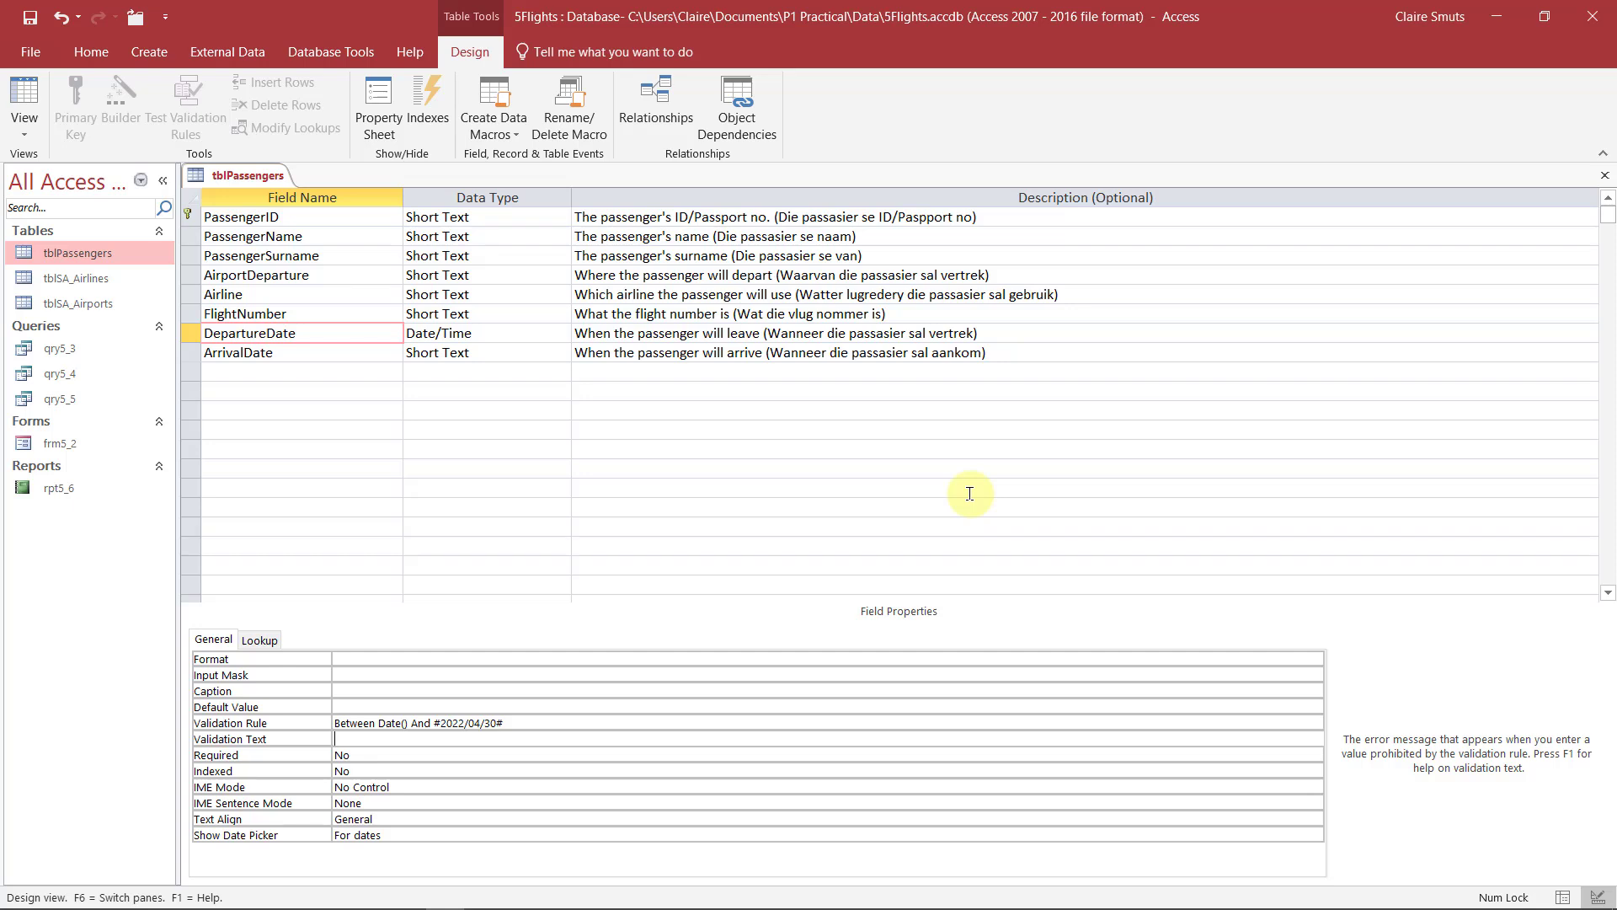
{"action": "type", "text": "Only enter dates between  today and end of April 2022."}
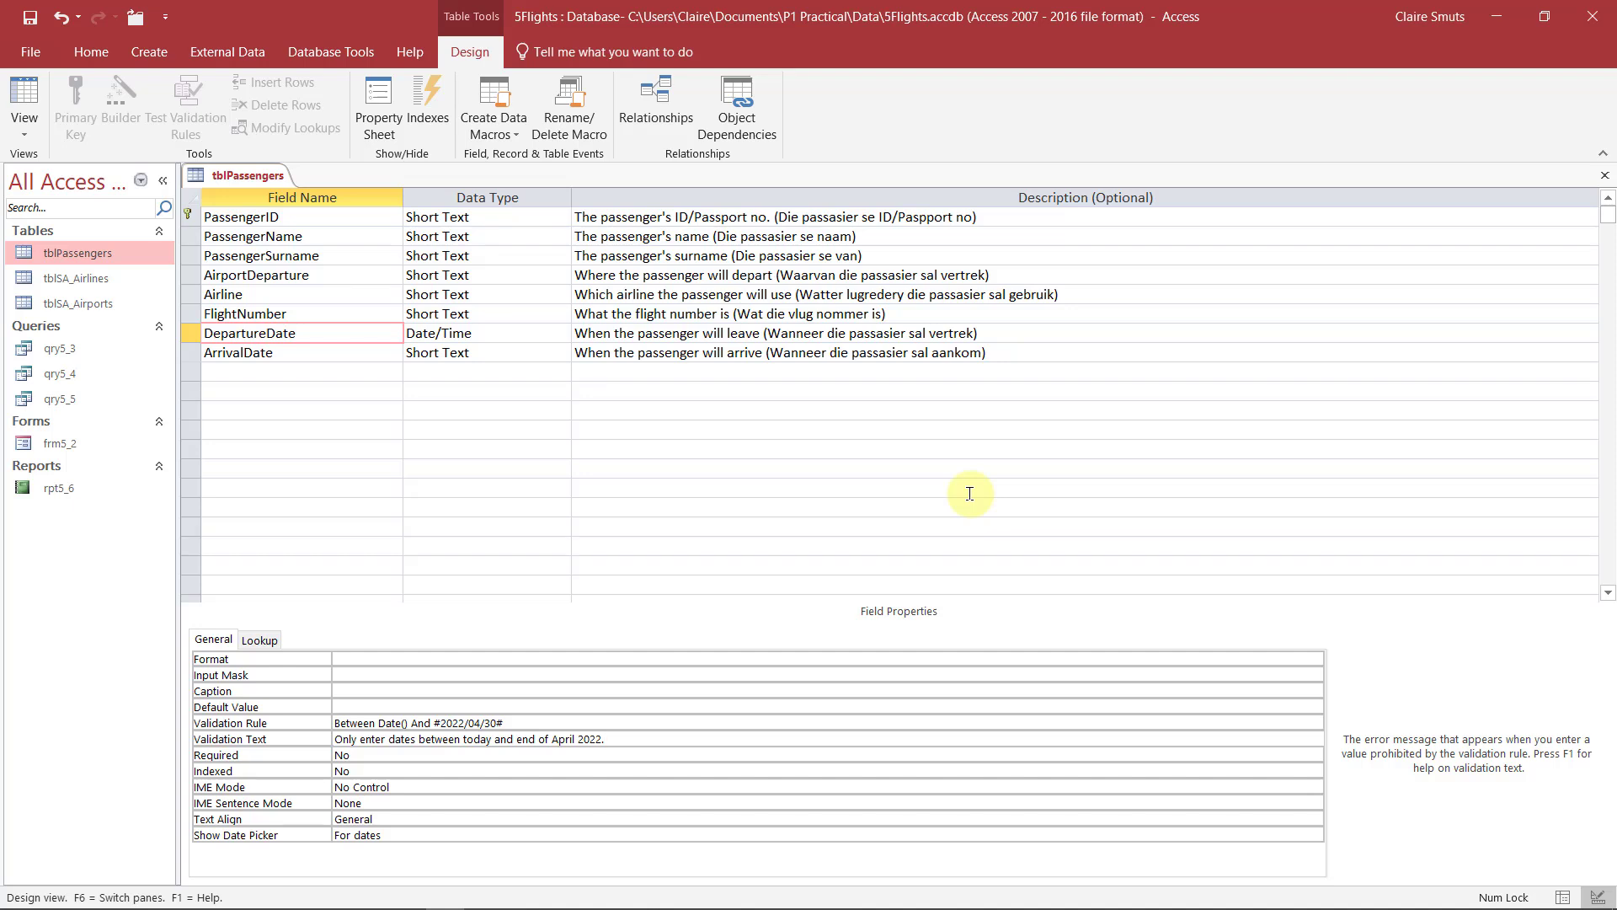
{"action": "left_click", "coordinate": [644, 759]}
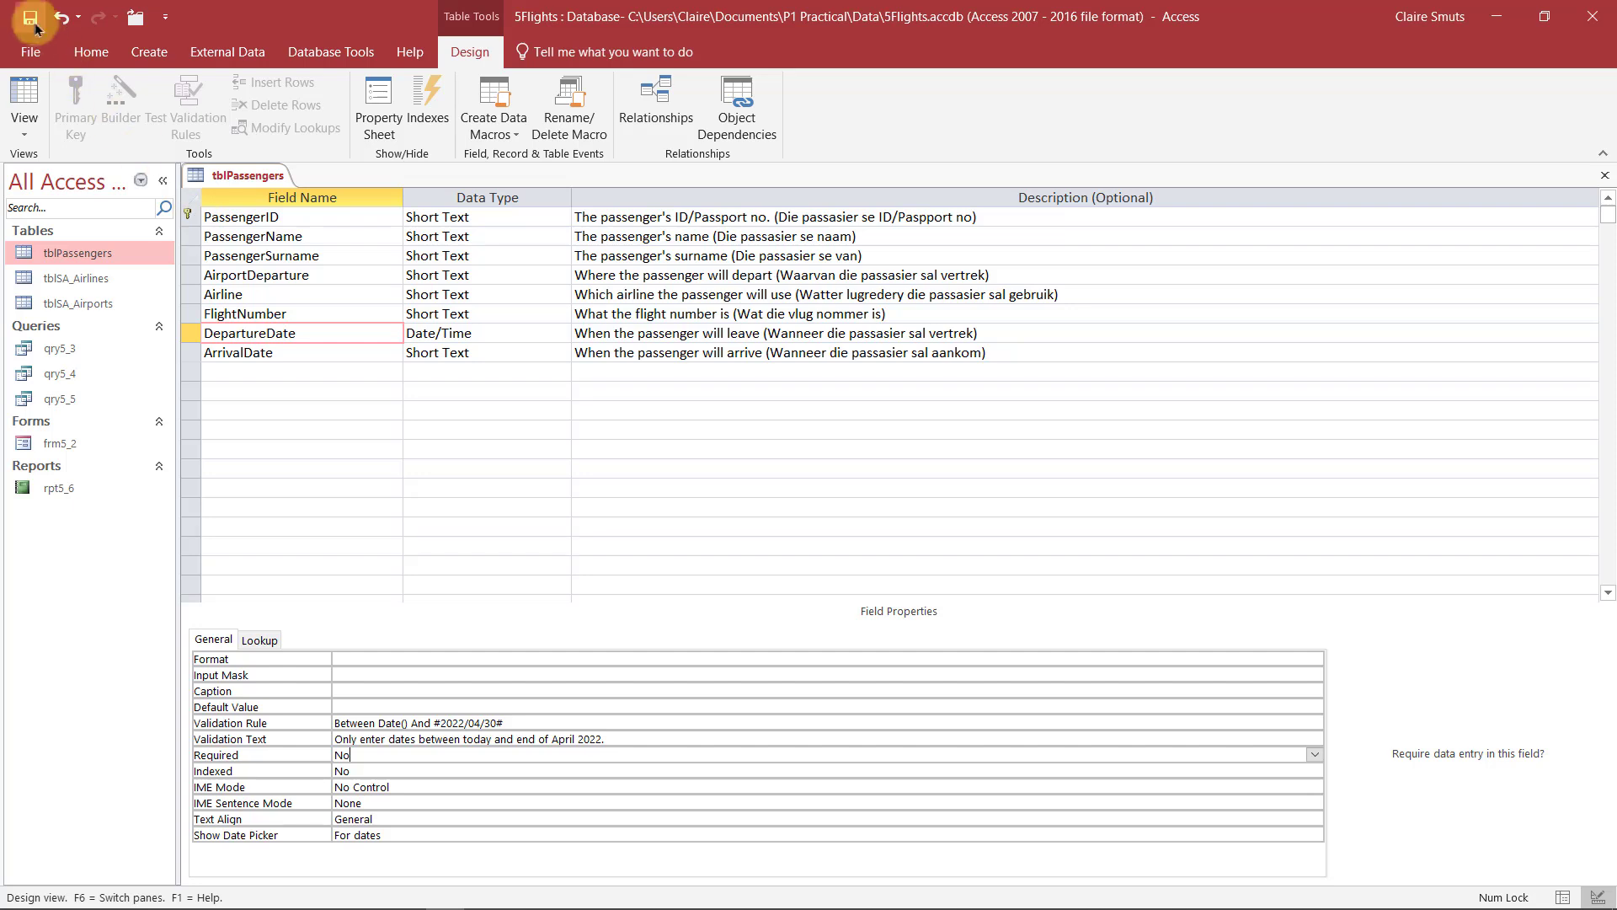
{"action": "left_click", "coordinate": [29, 18]}
Rewrite DepartureDate's validation rule as >=Date() And <=#2022/04/30#.
{"action": "left_click", "coordinate": [504, 722]}
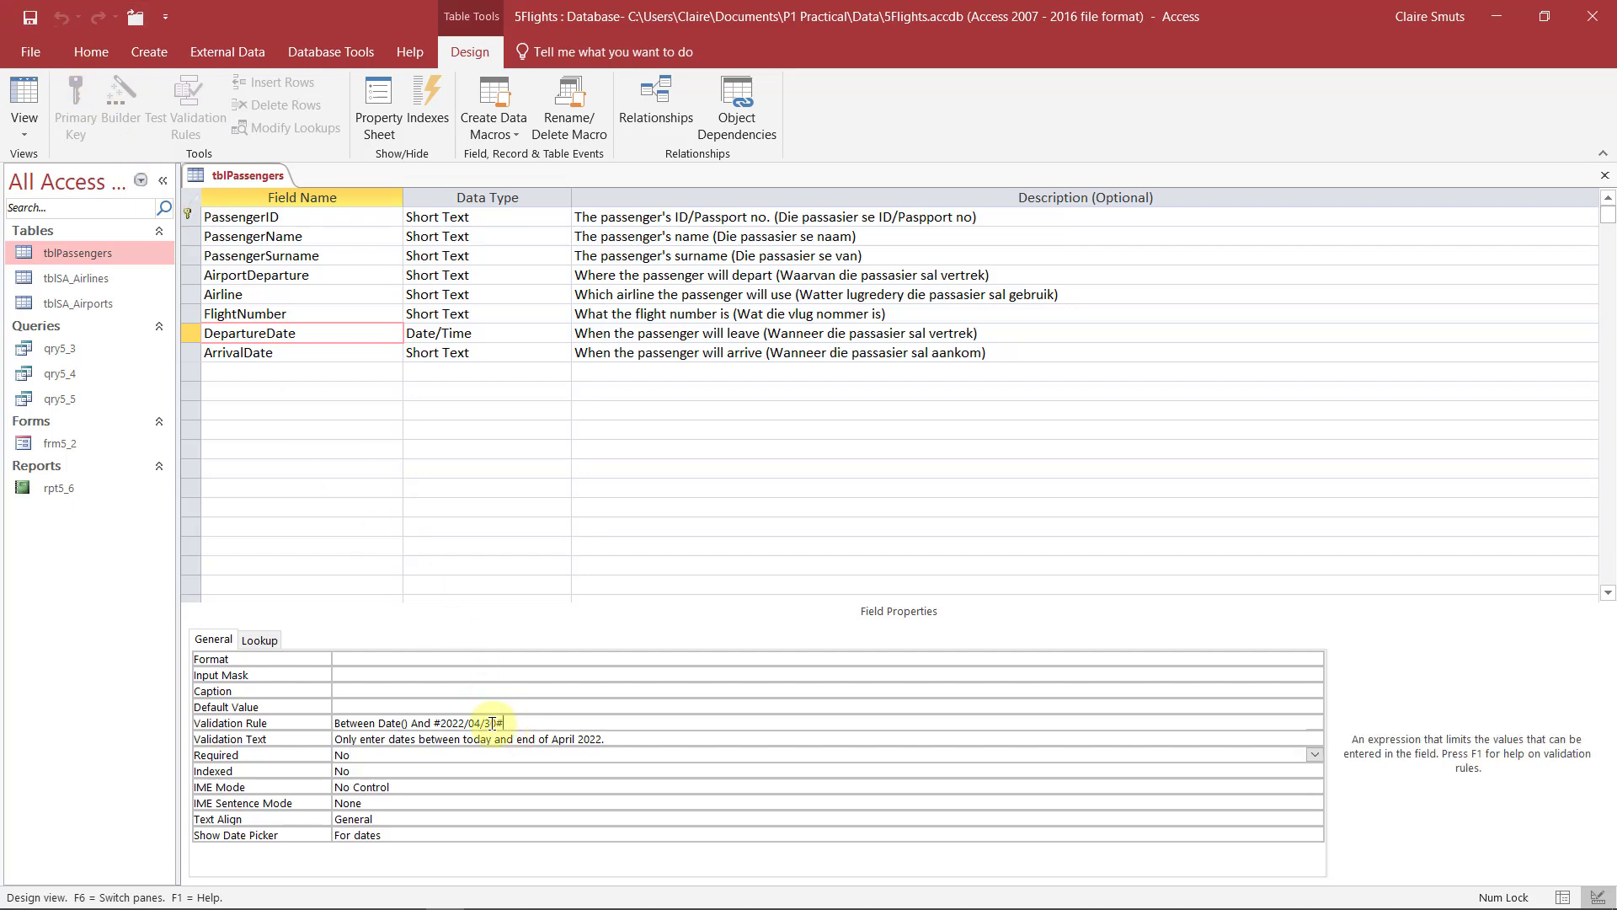
{"action": "left_click_drag", "start_coordinate": [504, 722], "coordinate": [240, 723]}
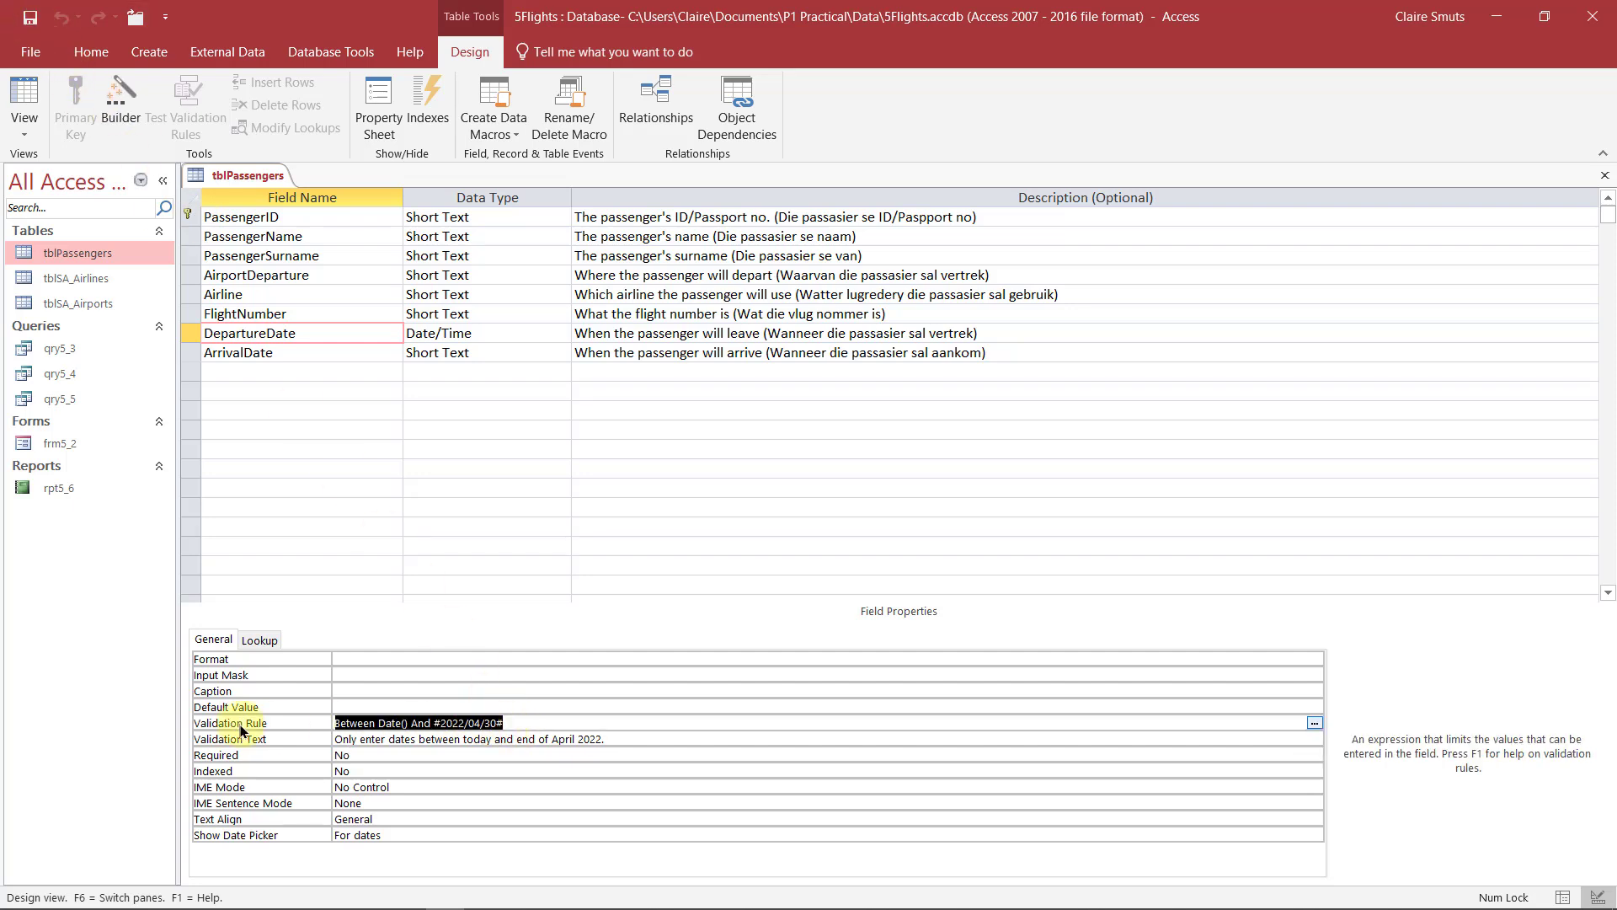
{"action": "left_click_drag", "start_coordinate": [335, 716], "coordinate": [274, 713]}
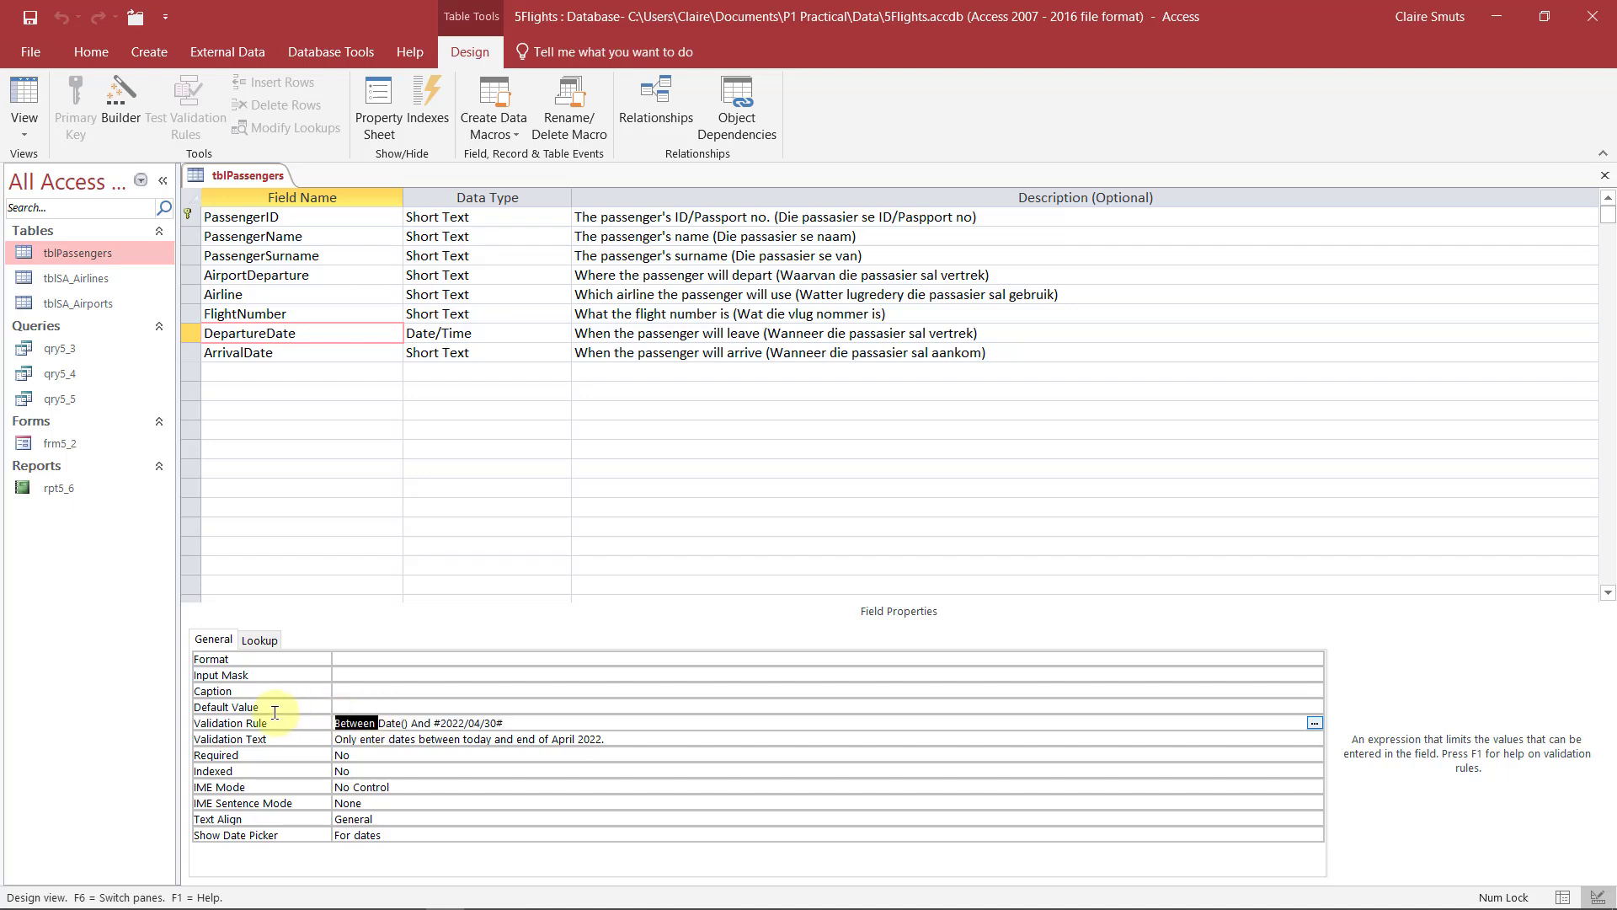
{"action": "type", "text": ">="}
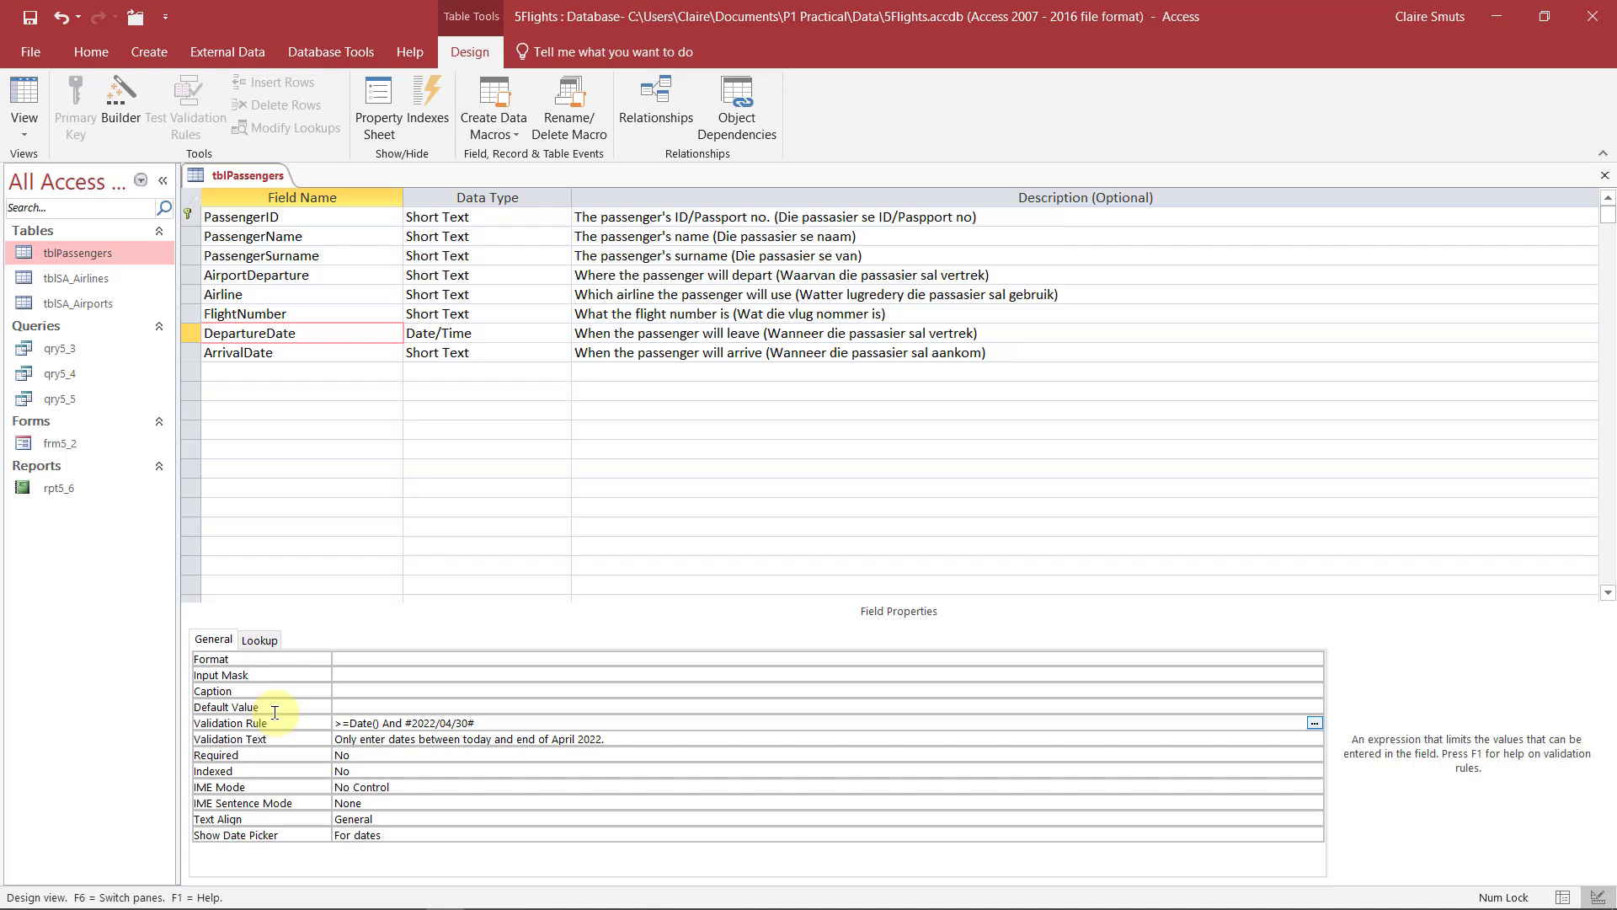
{"action": "type", "text": "<="}
{"action": "left_click", "coordinate": [538, 723]}
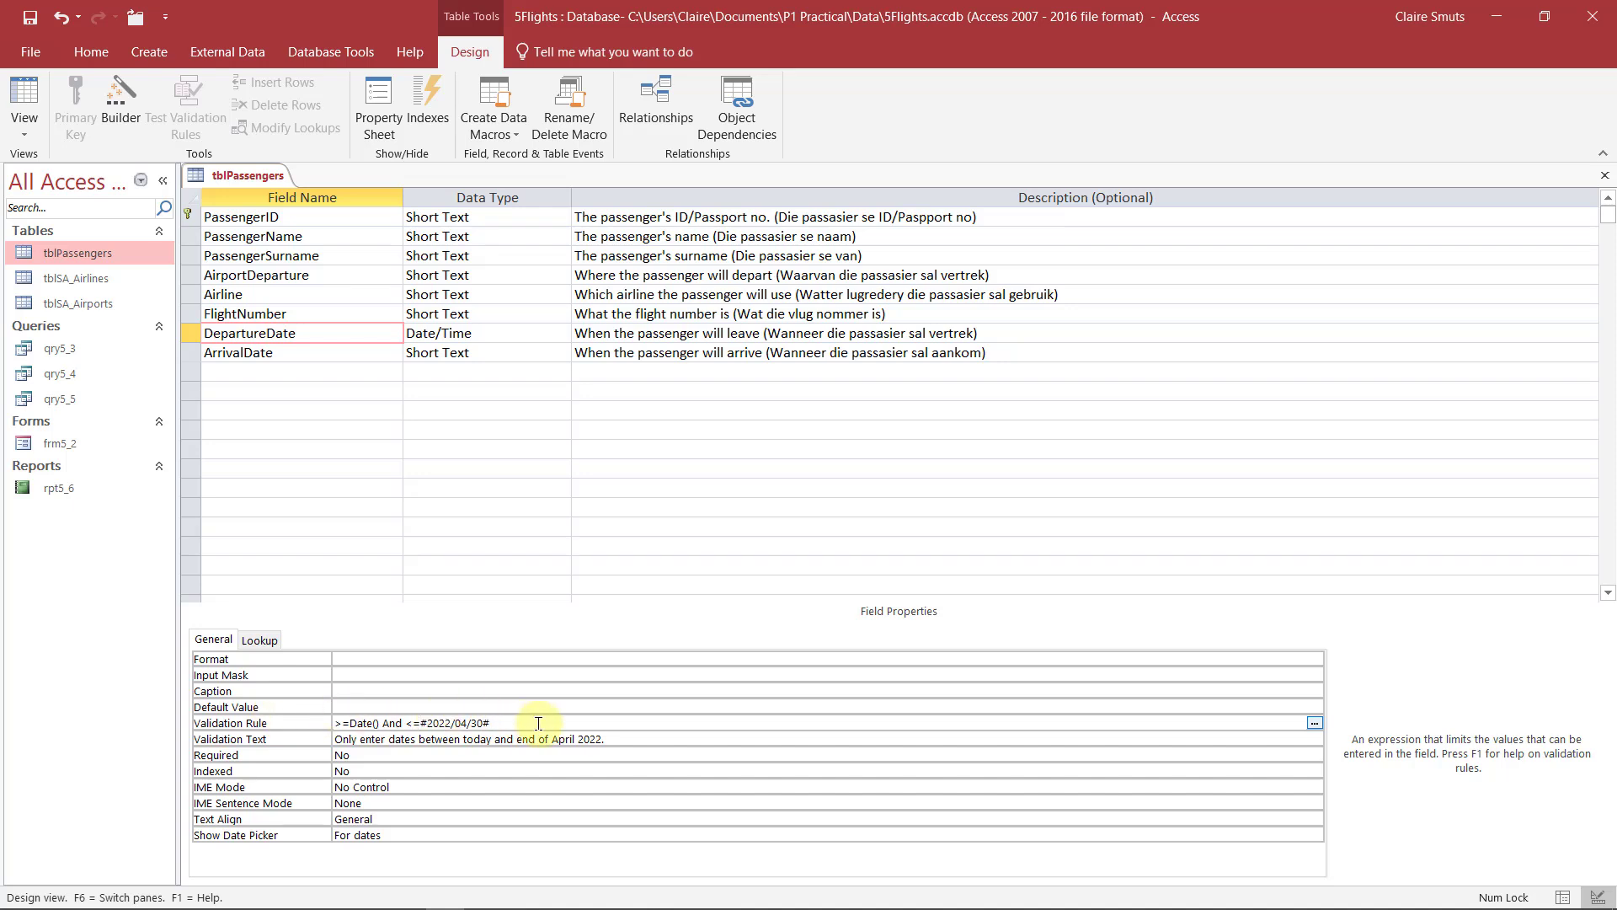
Try a hyphen in place of And in DepartureDate's validation rule, and put And back.
{"action": "double_click", "coordinate": [391, 722]}
{"action": "left_click", "coordinate": [411, 723]}
{"action": "double_click", "coordinate": [393, 722]}
{"action": "key", "text": "BackSpace"}
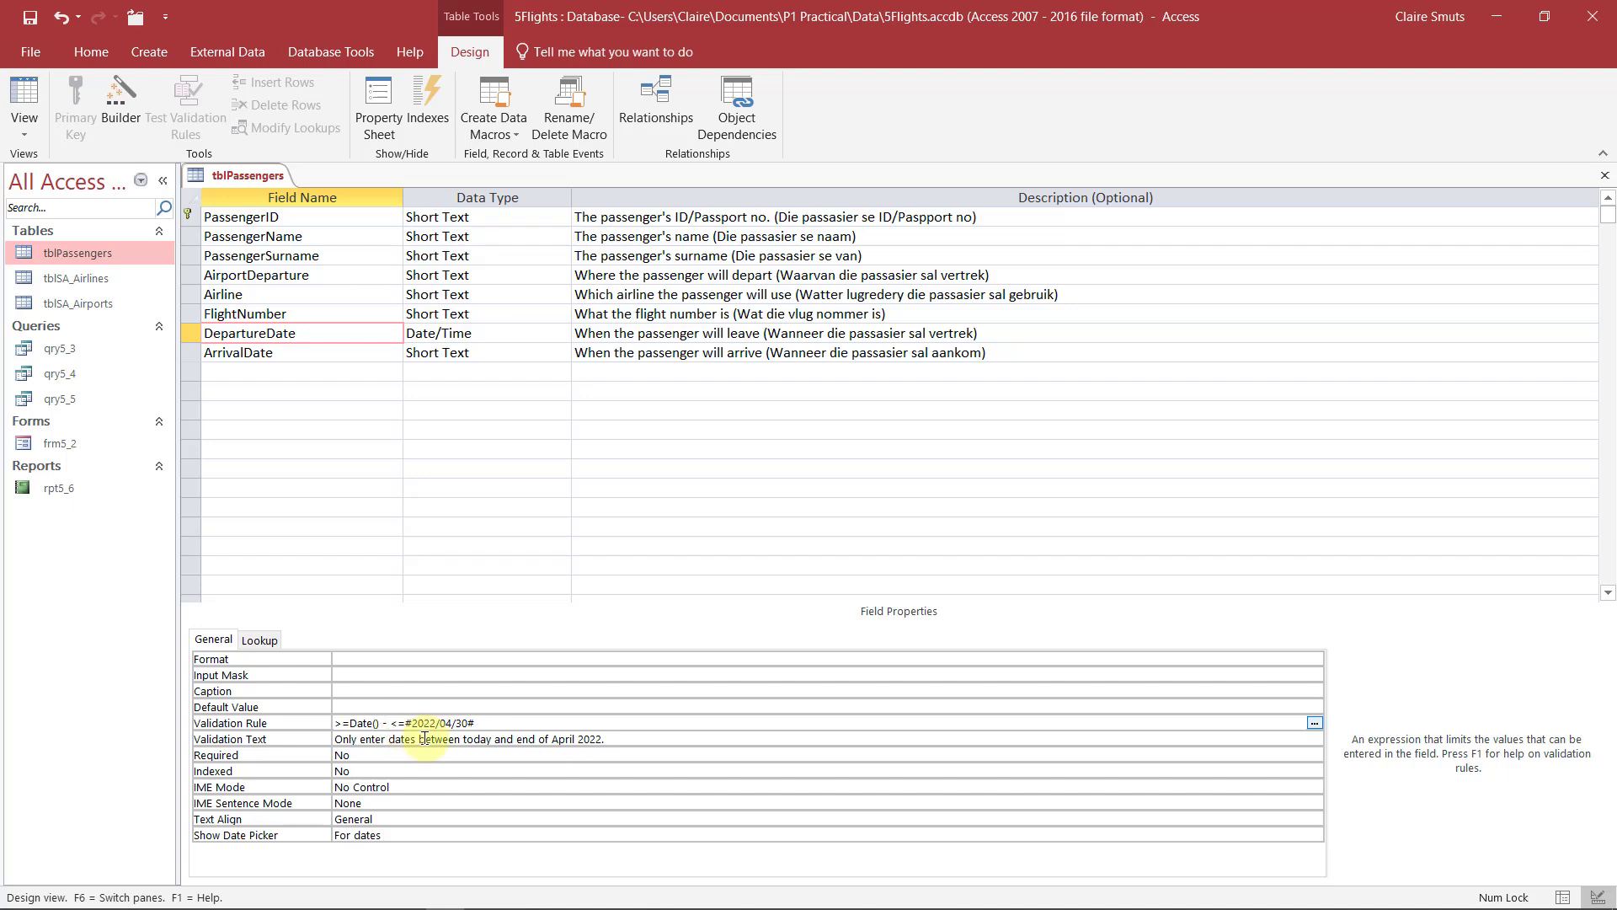
{"action": "key", "text": "BackSpace"}
{"action": "type", "text": "And"}
Check question 5.1.6 in the exam papers, set ArrivalDate's data type to Date/Time and save the table.
{"action": "left_click", "coordinate": [1505, 9]}
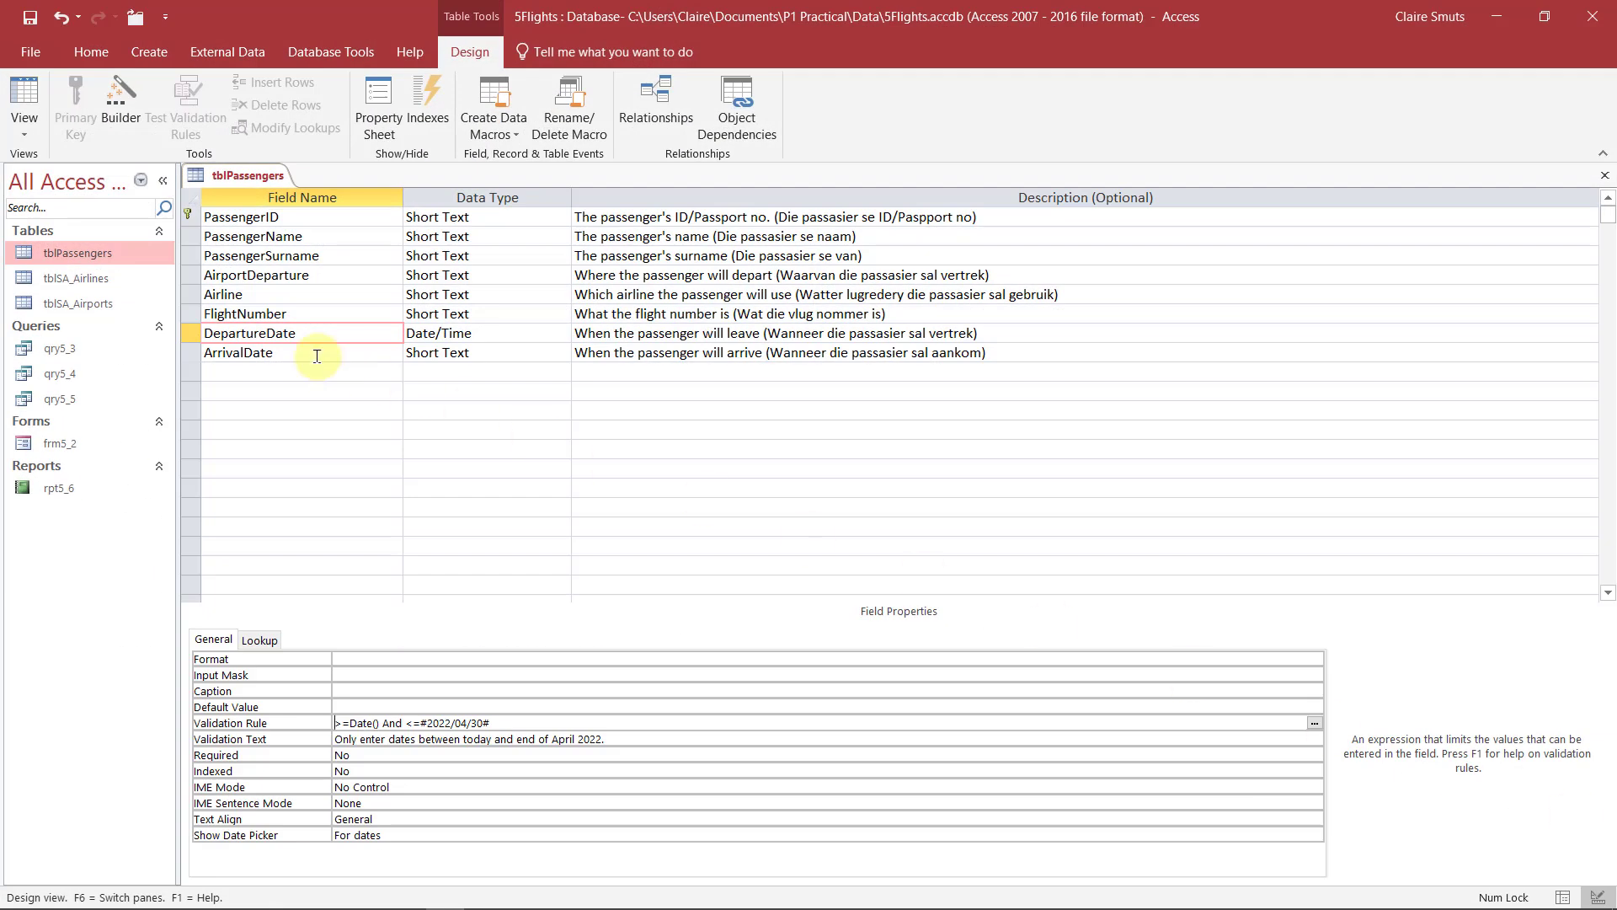
{"action": "left_click", "coordinate": [317, 353]}
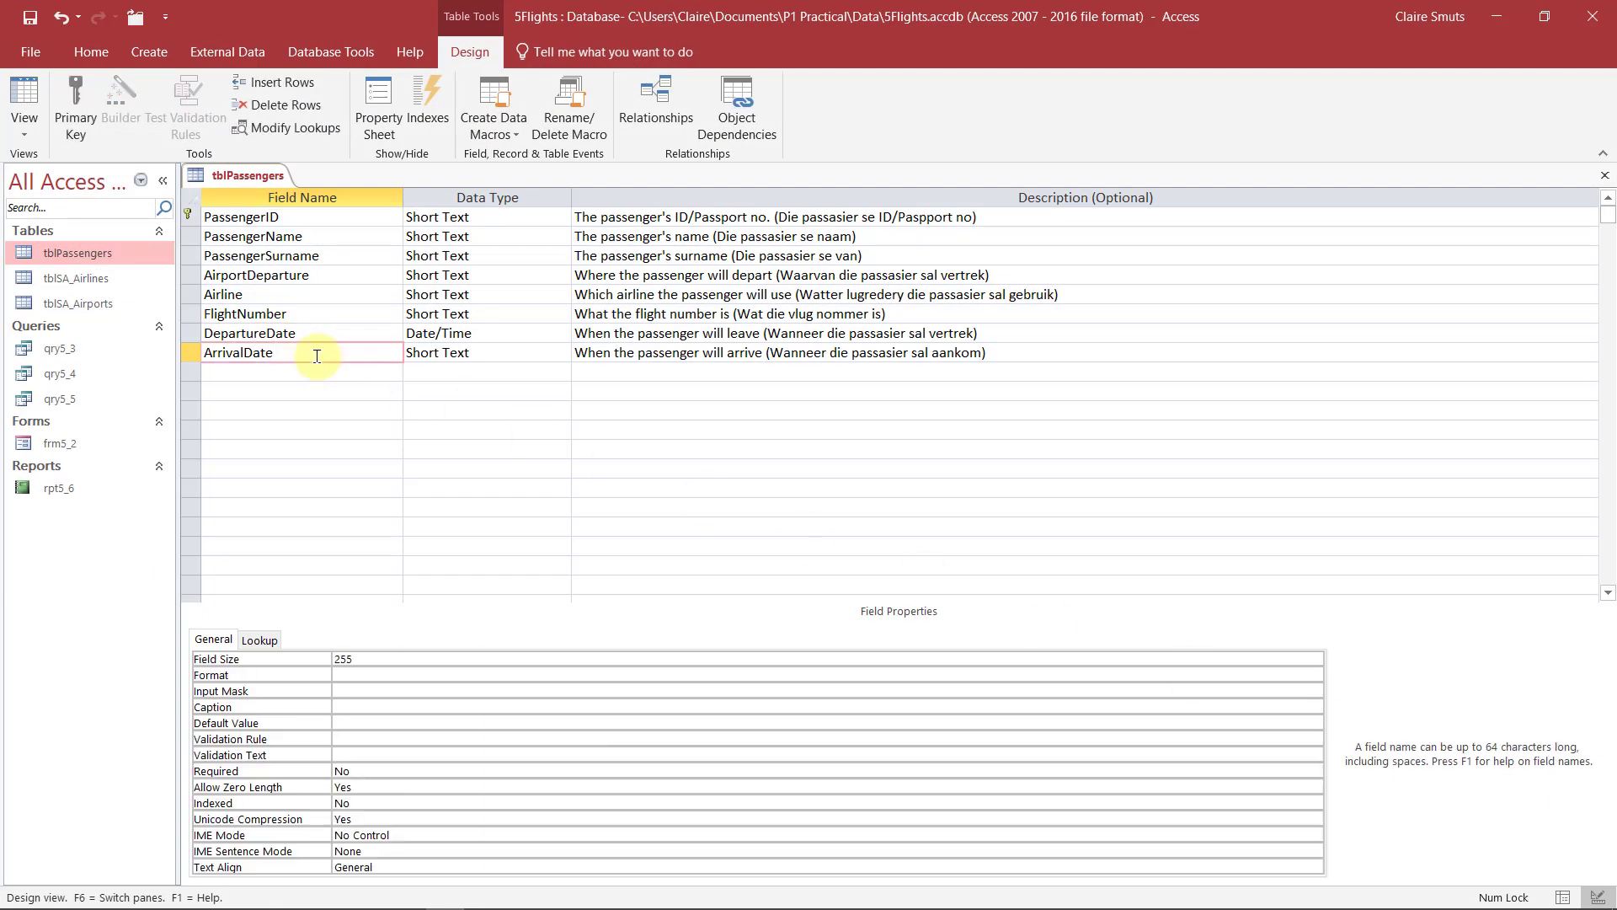
{"action": "left_click", "coordinate": [522, 352]}
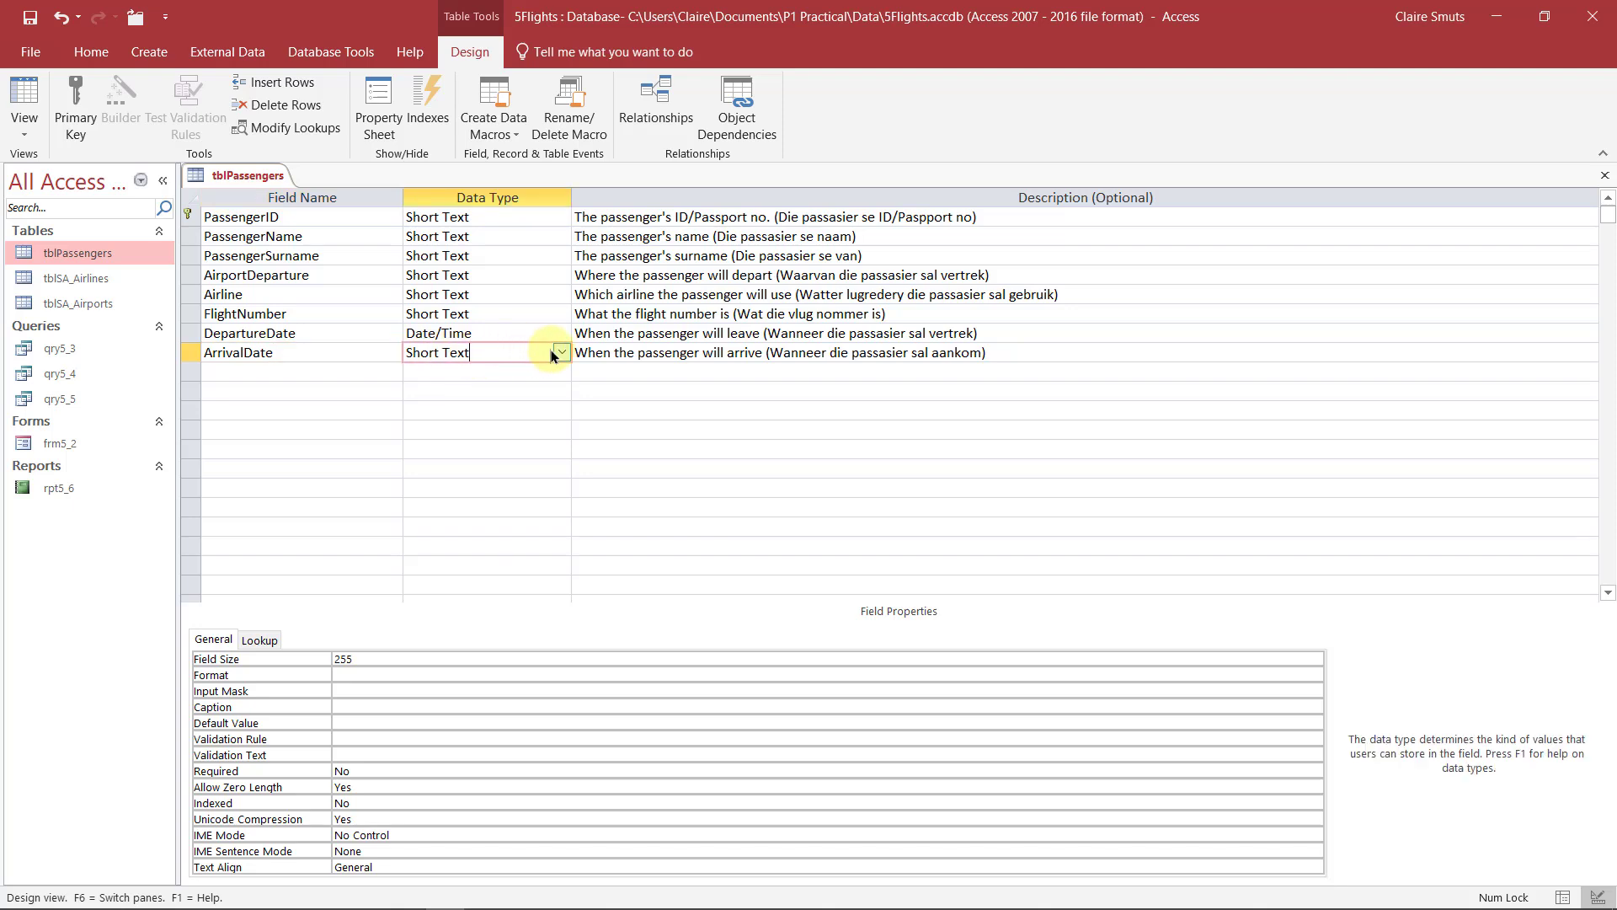
{"action": "left_click", "coordinate": [556, 353]}
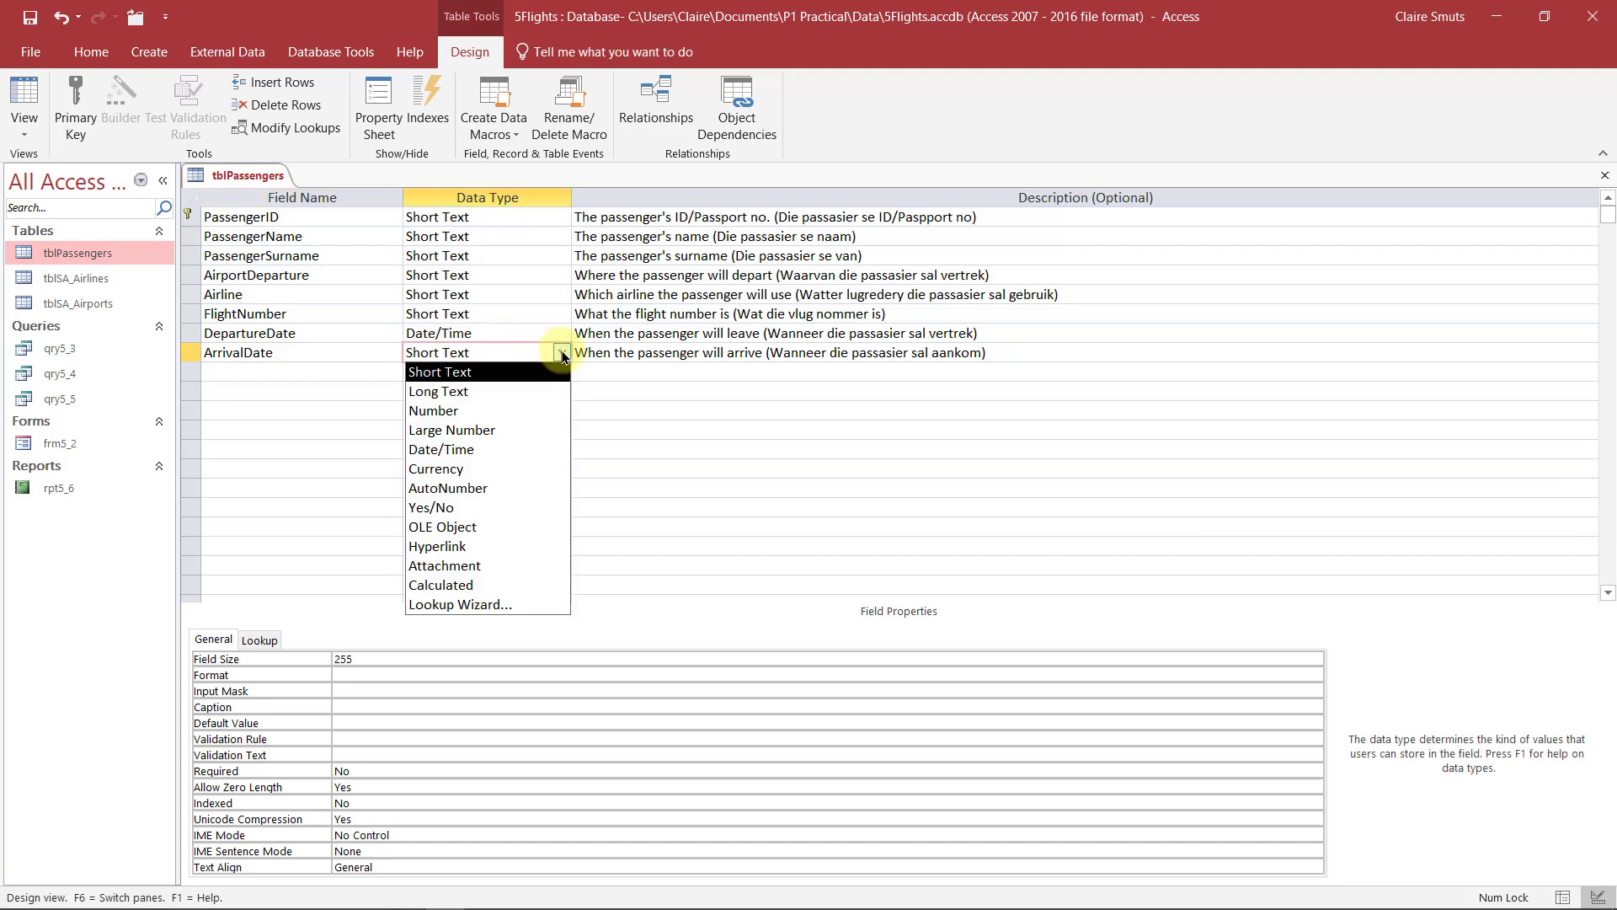
{"action": "left_click", "coordinate": [502, 451]}
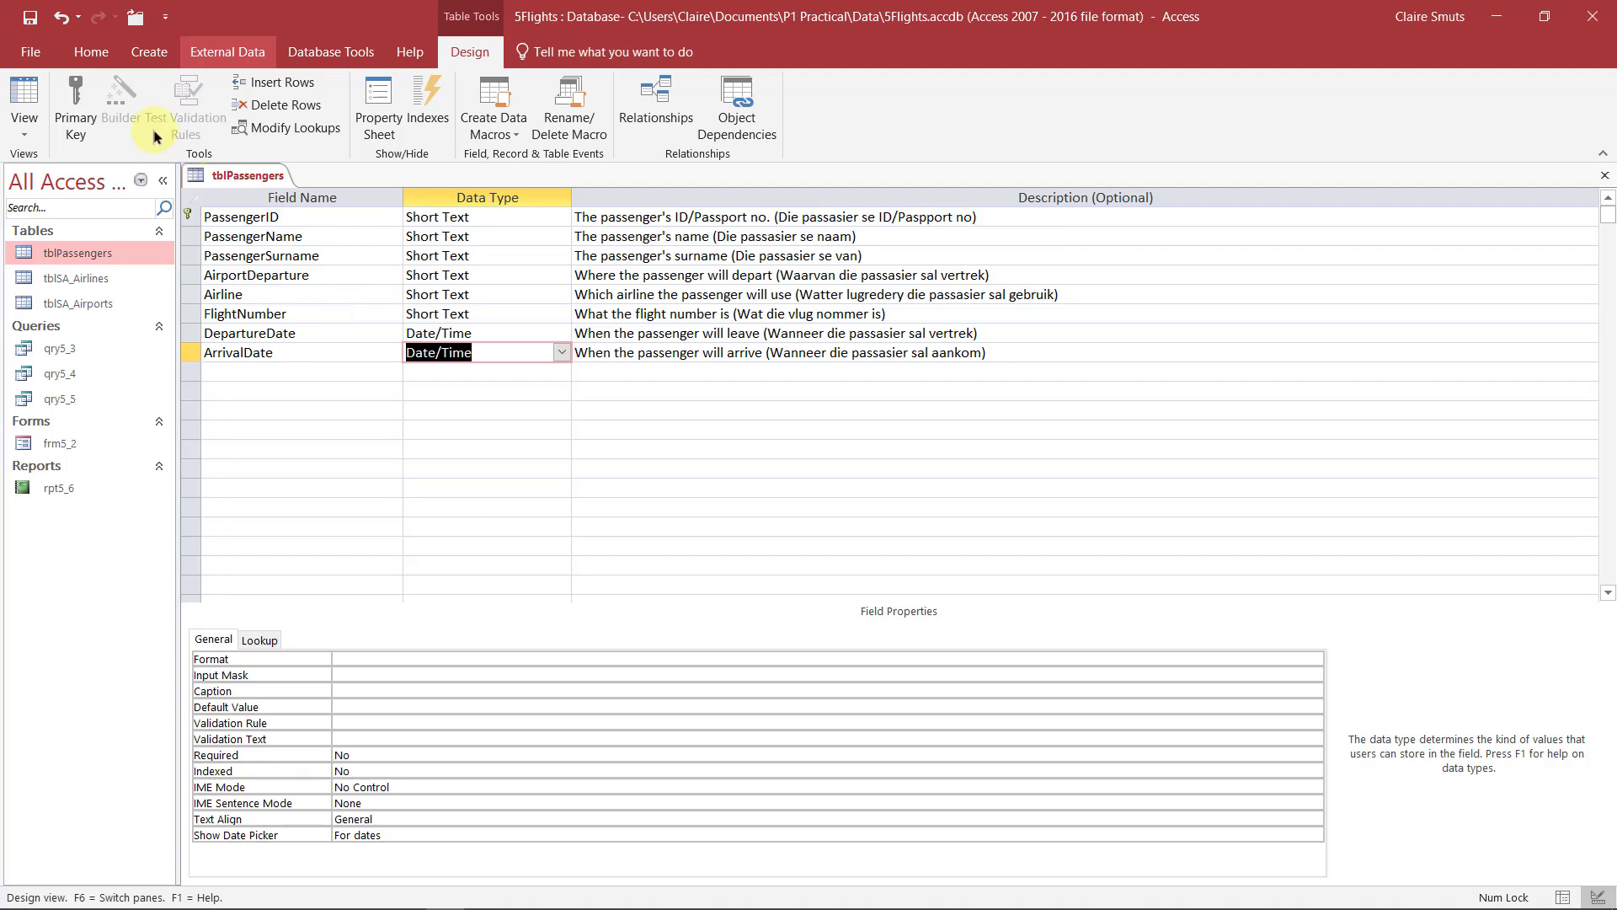
{"action": "left_click", "coordinate": [29, 16]}
Recheck the closing instruction of question 5.1 in the exam papers and close the tblPassengers table.
{"action": "right_click", "coordinate": [249, 173]}
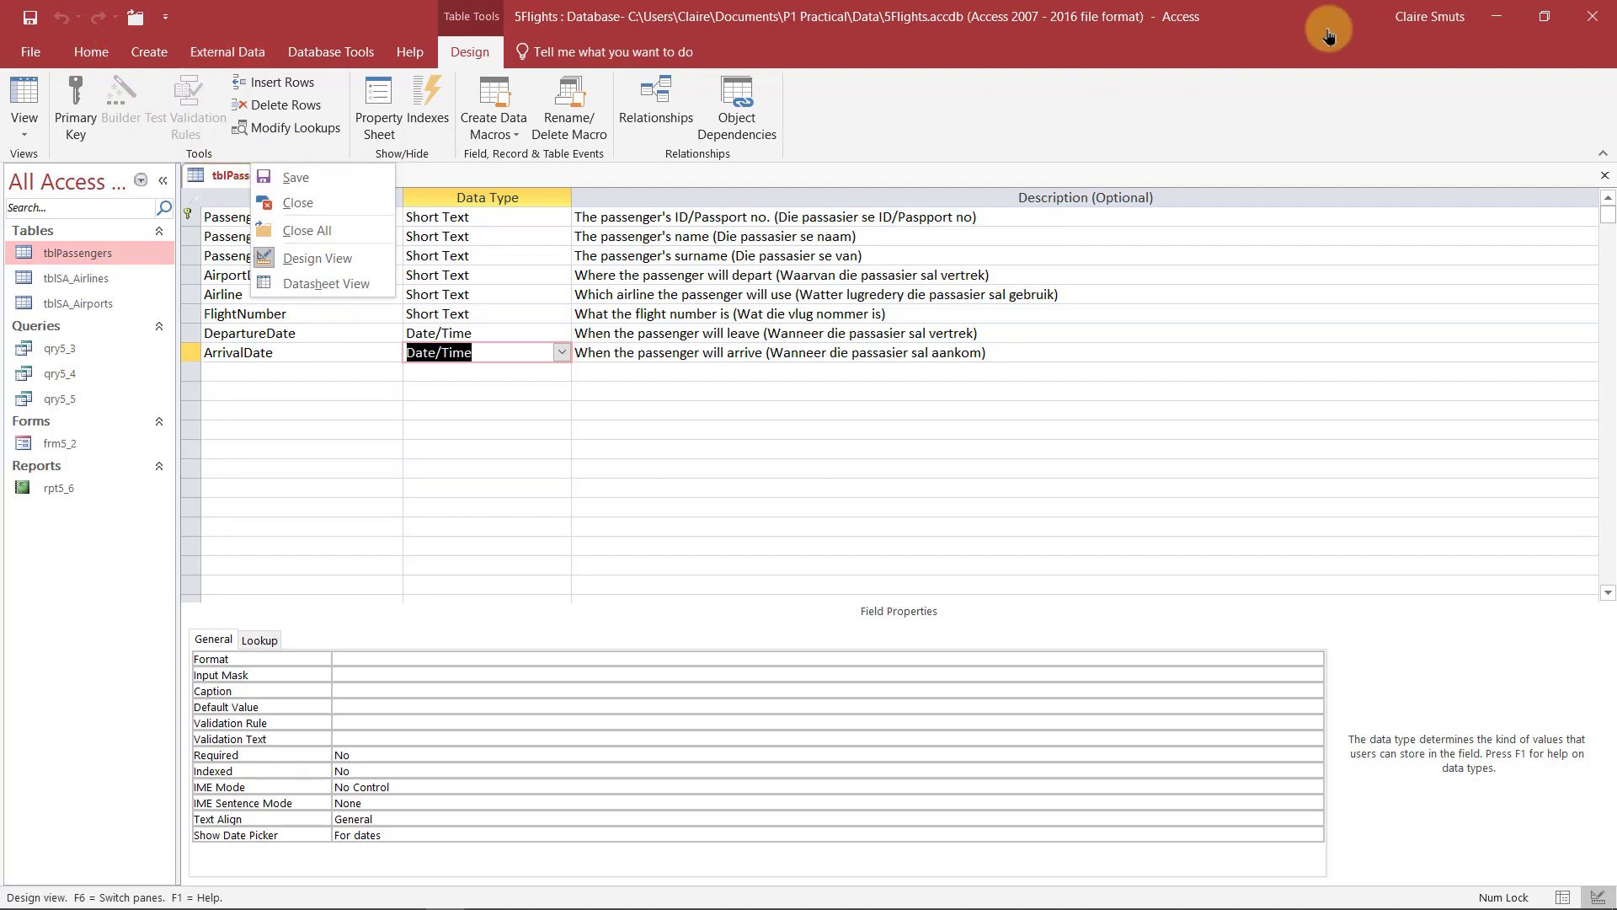
{"action": "left_click", "coordinate": [1501, 16]}
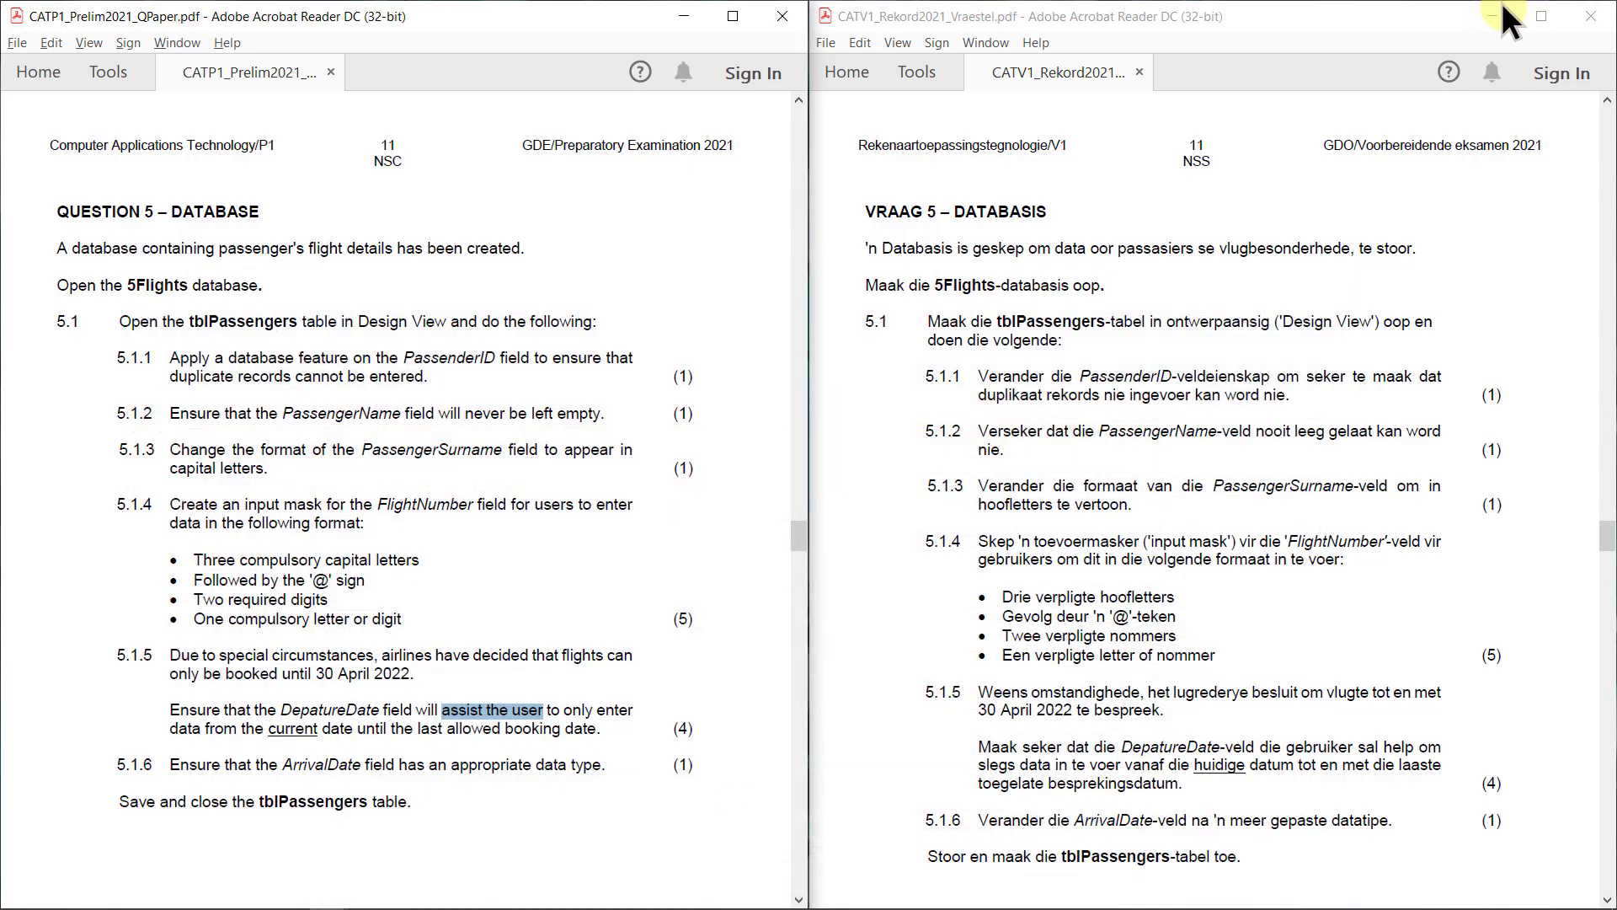
{"action": "key", "text": "alt+Tab"}
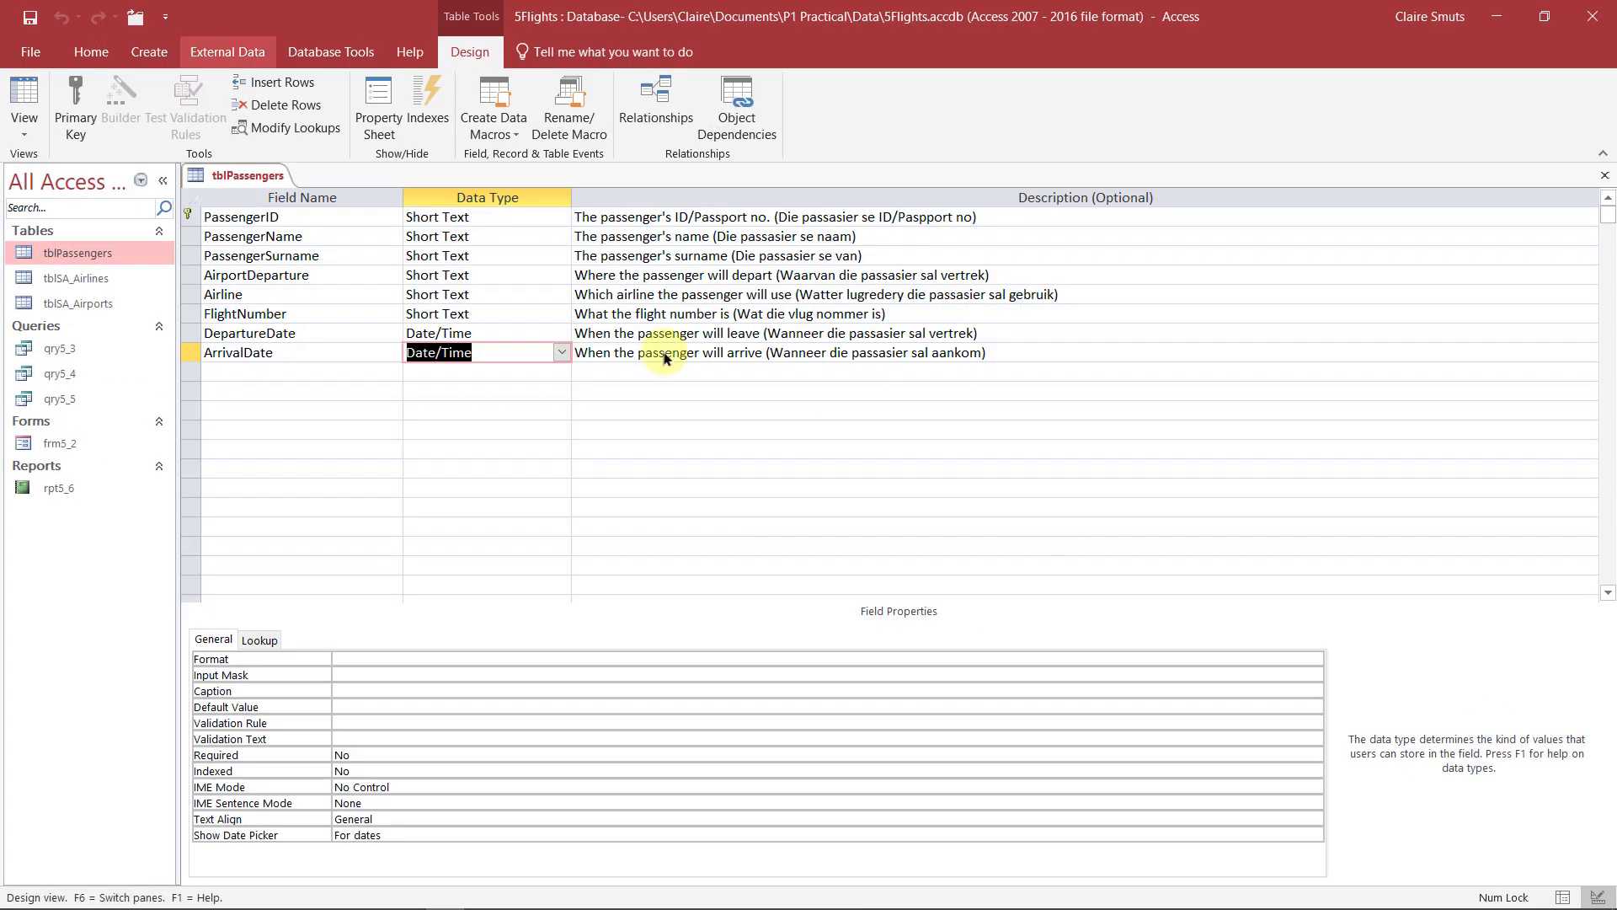
{"action": "right_click", "coordinate": [266, 170]}
{"action": "left_click", "coordinate": [294, 184]}
{"action": "right_click", "coordinate": [295, 187]}
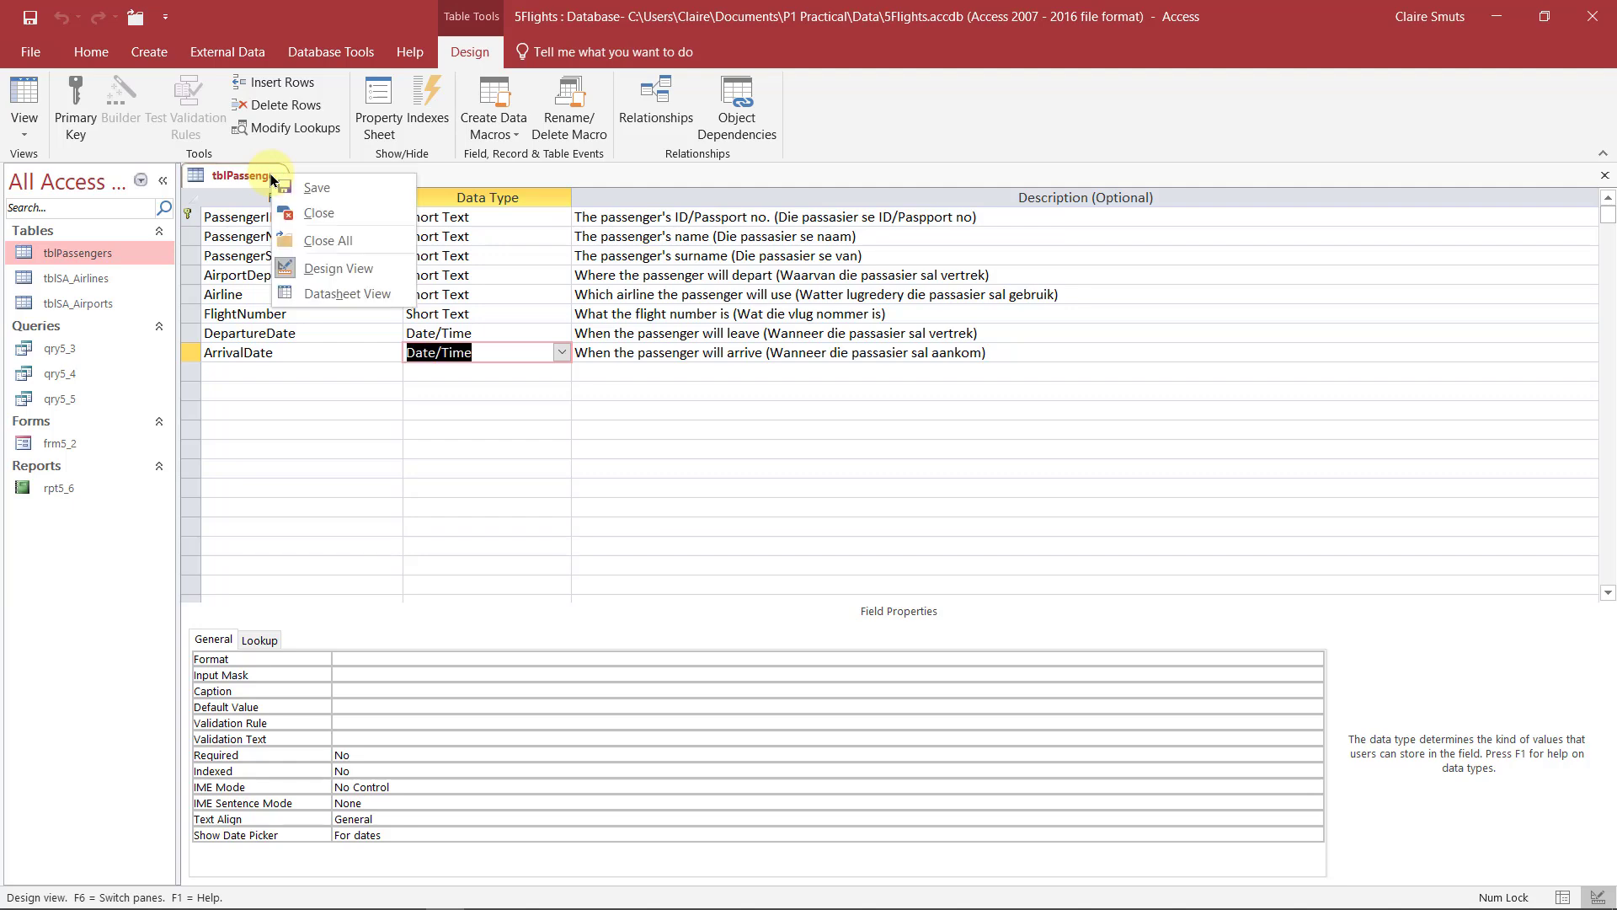
{"action": "left_click", "coordinate": [296, 211]}
Read question 5.2 in the exam papers, float the Access window beside the English example and open the frm5_2 form.
{"action": "key", "text": "alt+Tab"}
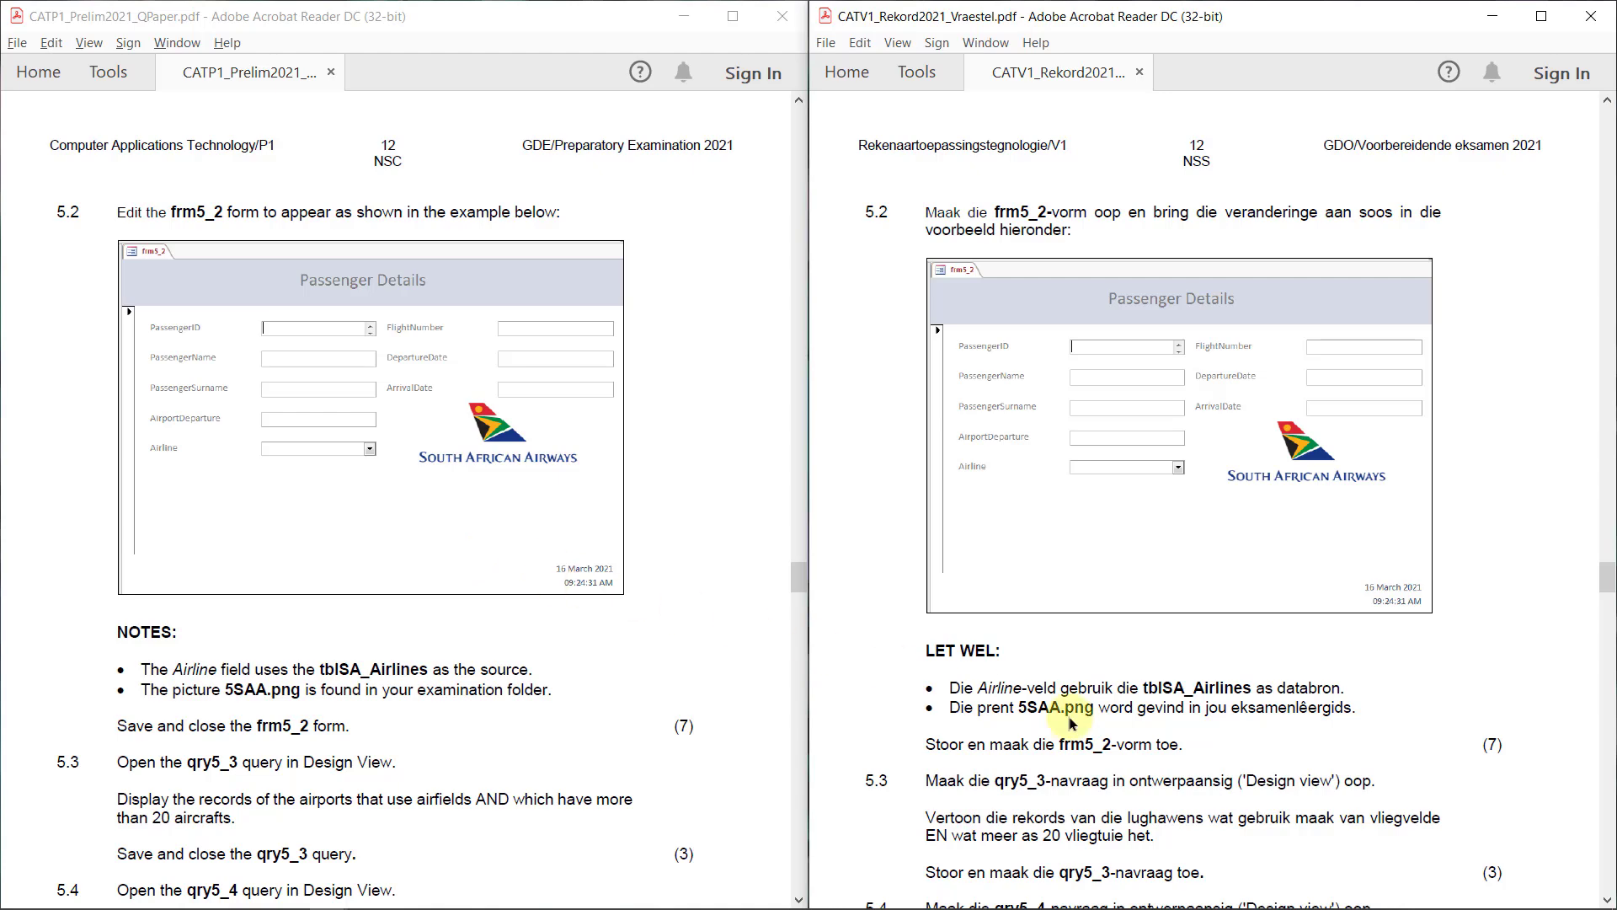
{"action": "key", "text": "alt+Tab"}
{"action": "left_click_drag", "start_coordinate": [972, 26], "coordinate": [1616, 194]}
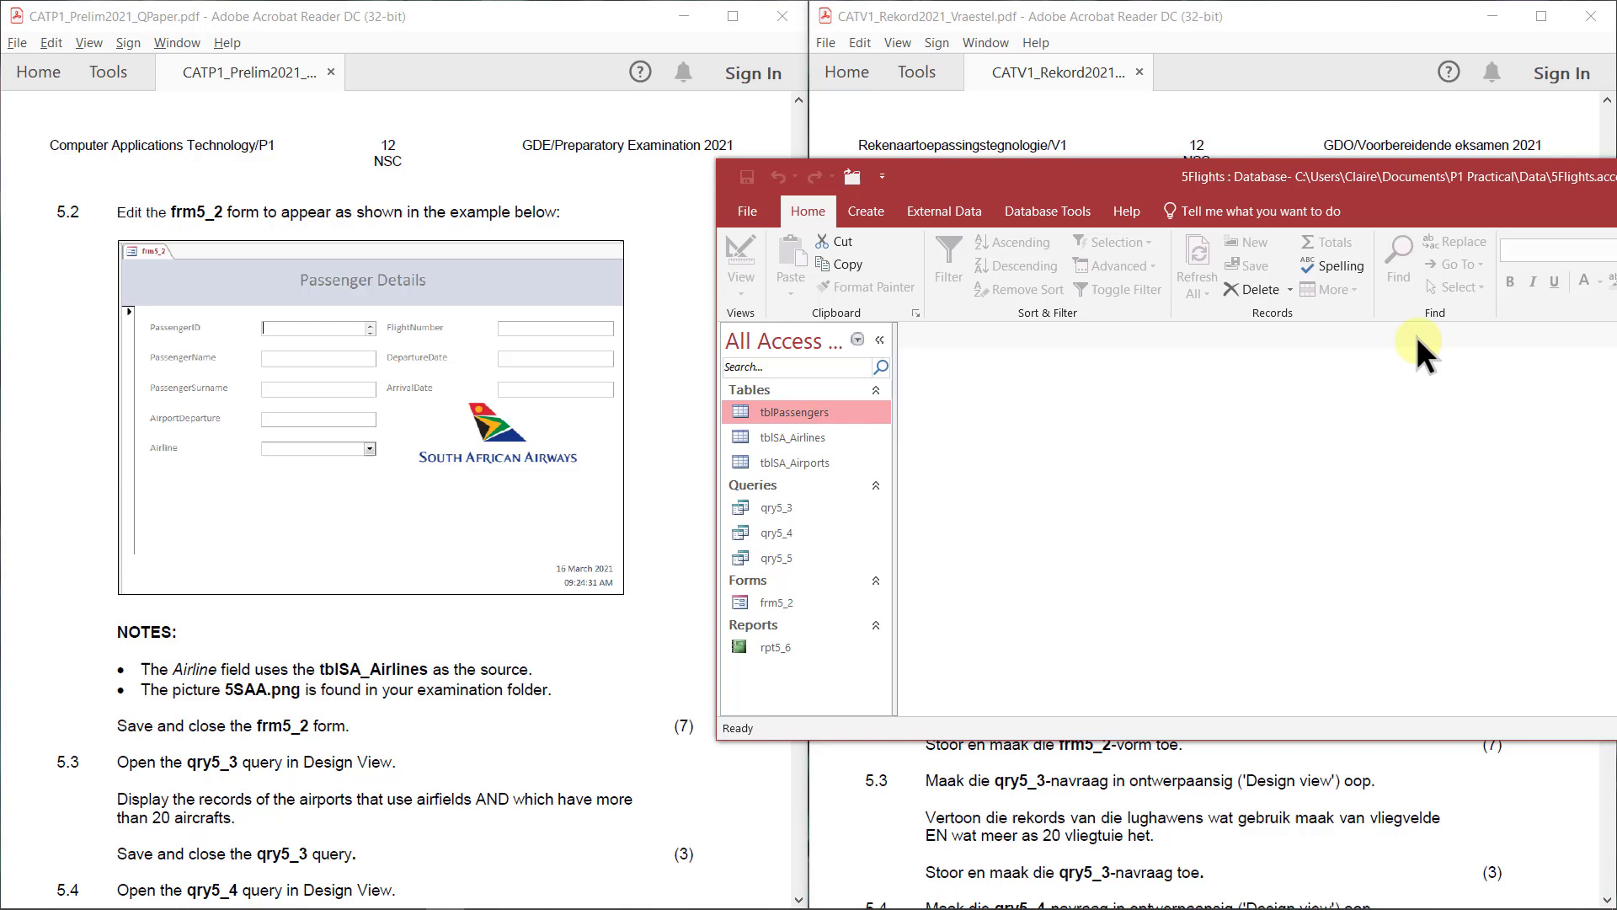
{"action": "double_click", "coordinate": [809, 603]}
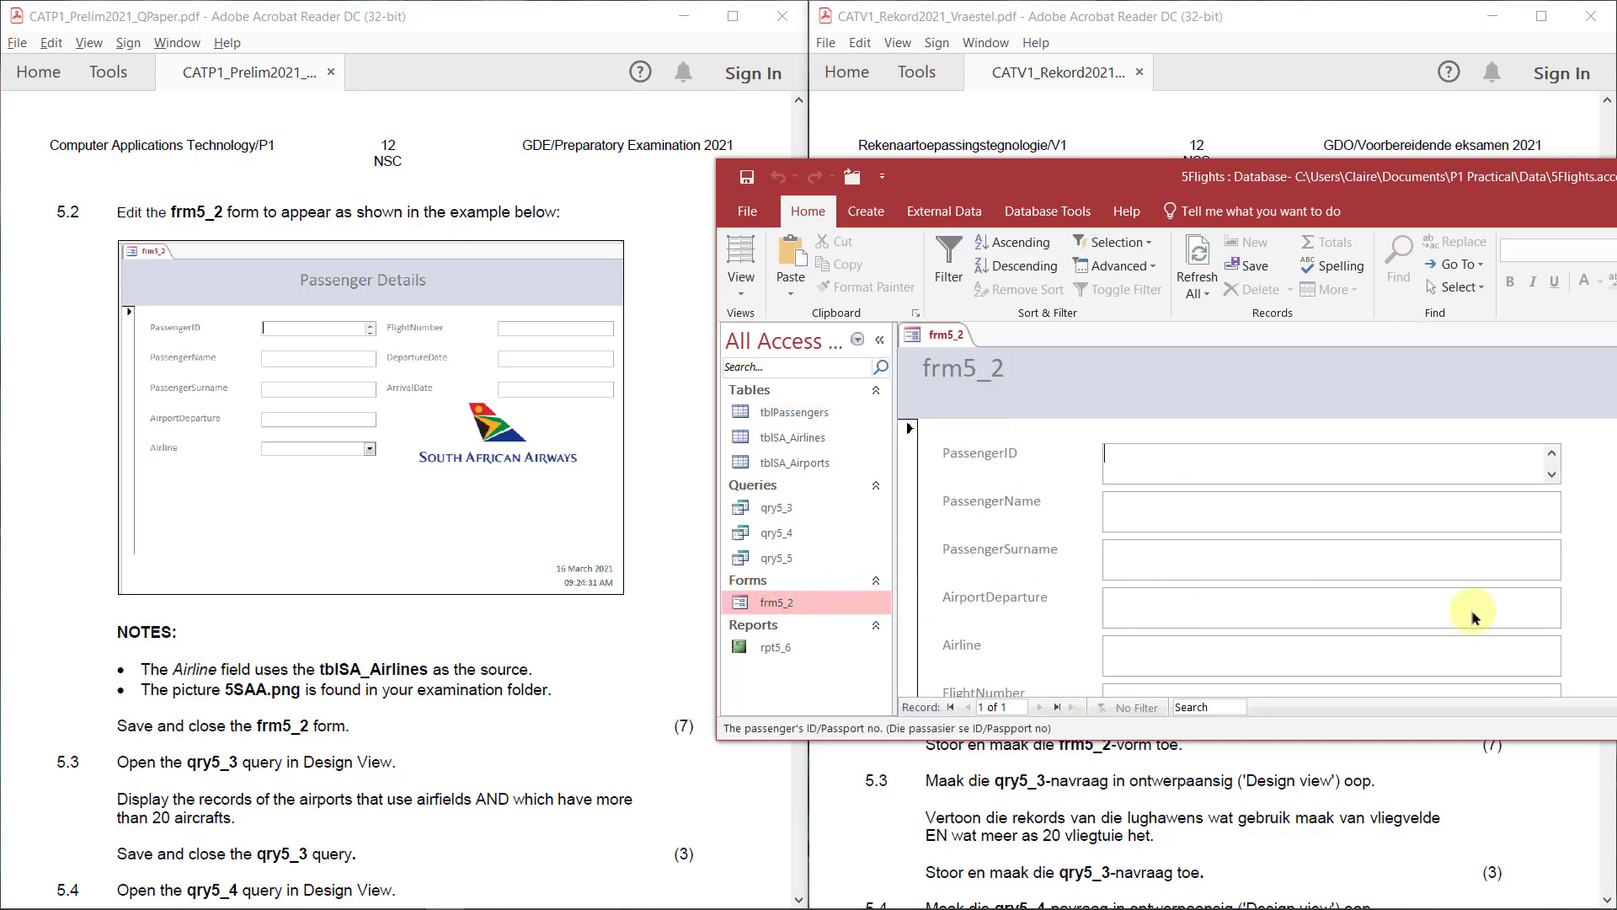
{"action": "left_click_drag", "start_coordinate": [1616, 607], "coordinate": [1615, 608]}
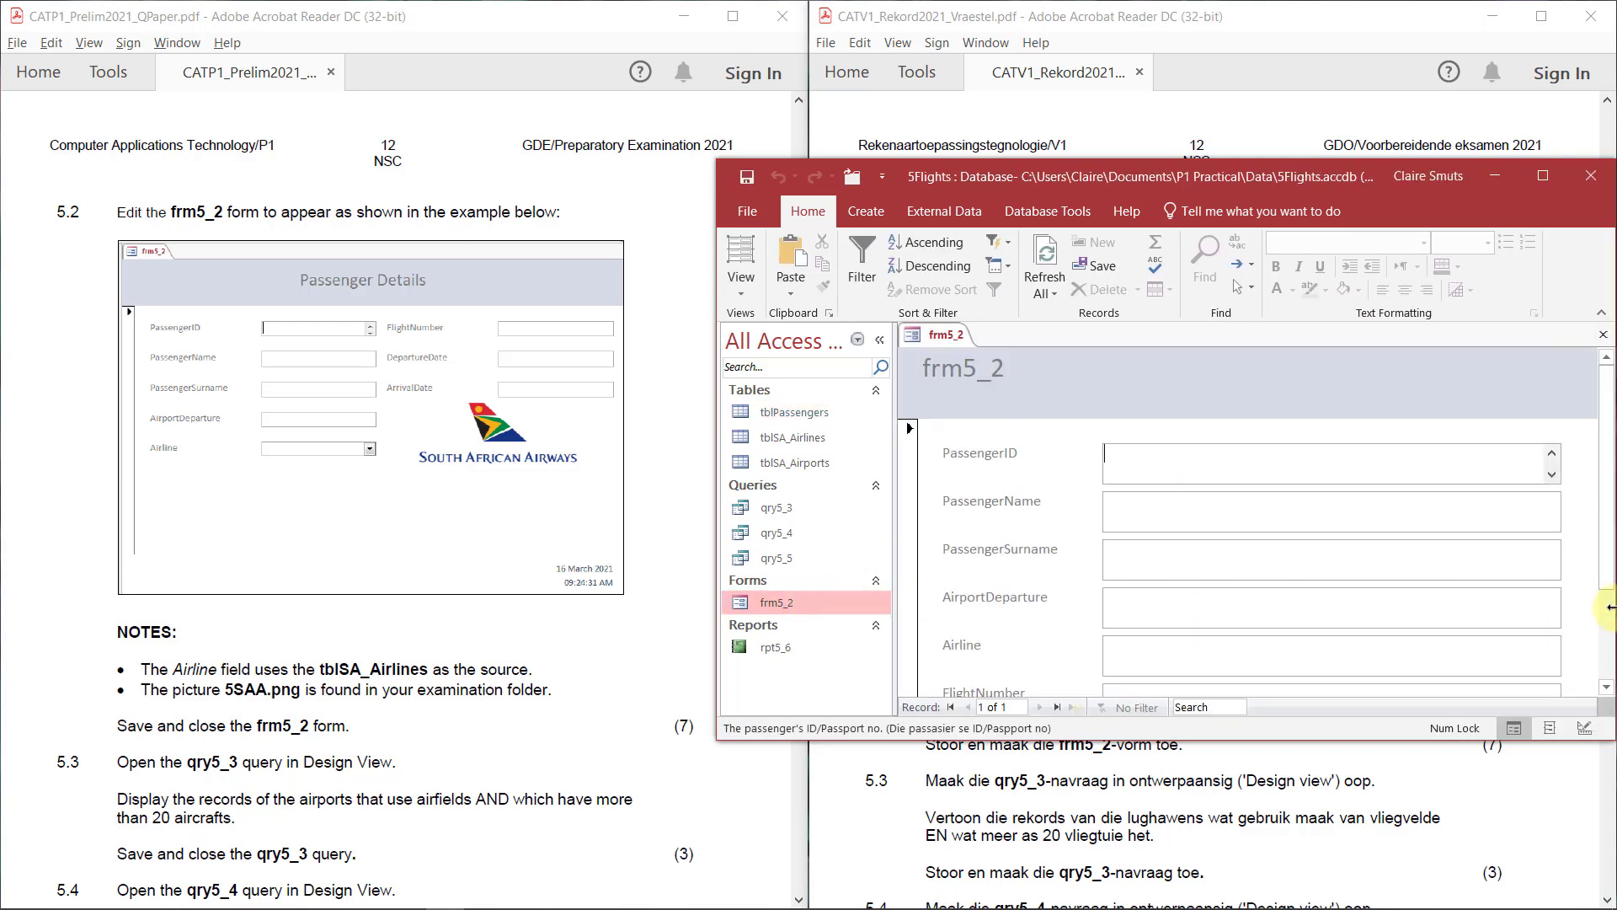
Look through the fields of frm5_2, fit the window next to the example and switch the form to Design View.
{"action": "scroll", "coordinate": [1298, 656], "scroll_direction": "down", "scroll_amount": 2}
{"action": "scroll", "coordinate": [1298, 655], "scroll_direction": "up", "scroll_amount": 2}
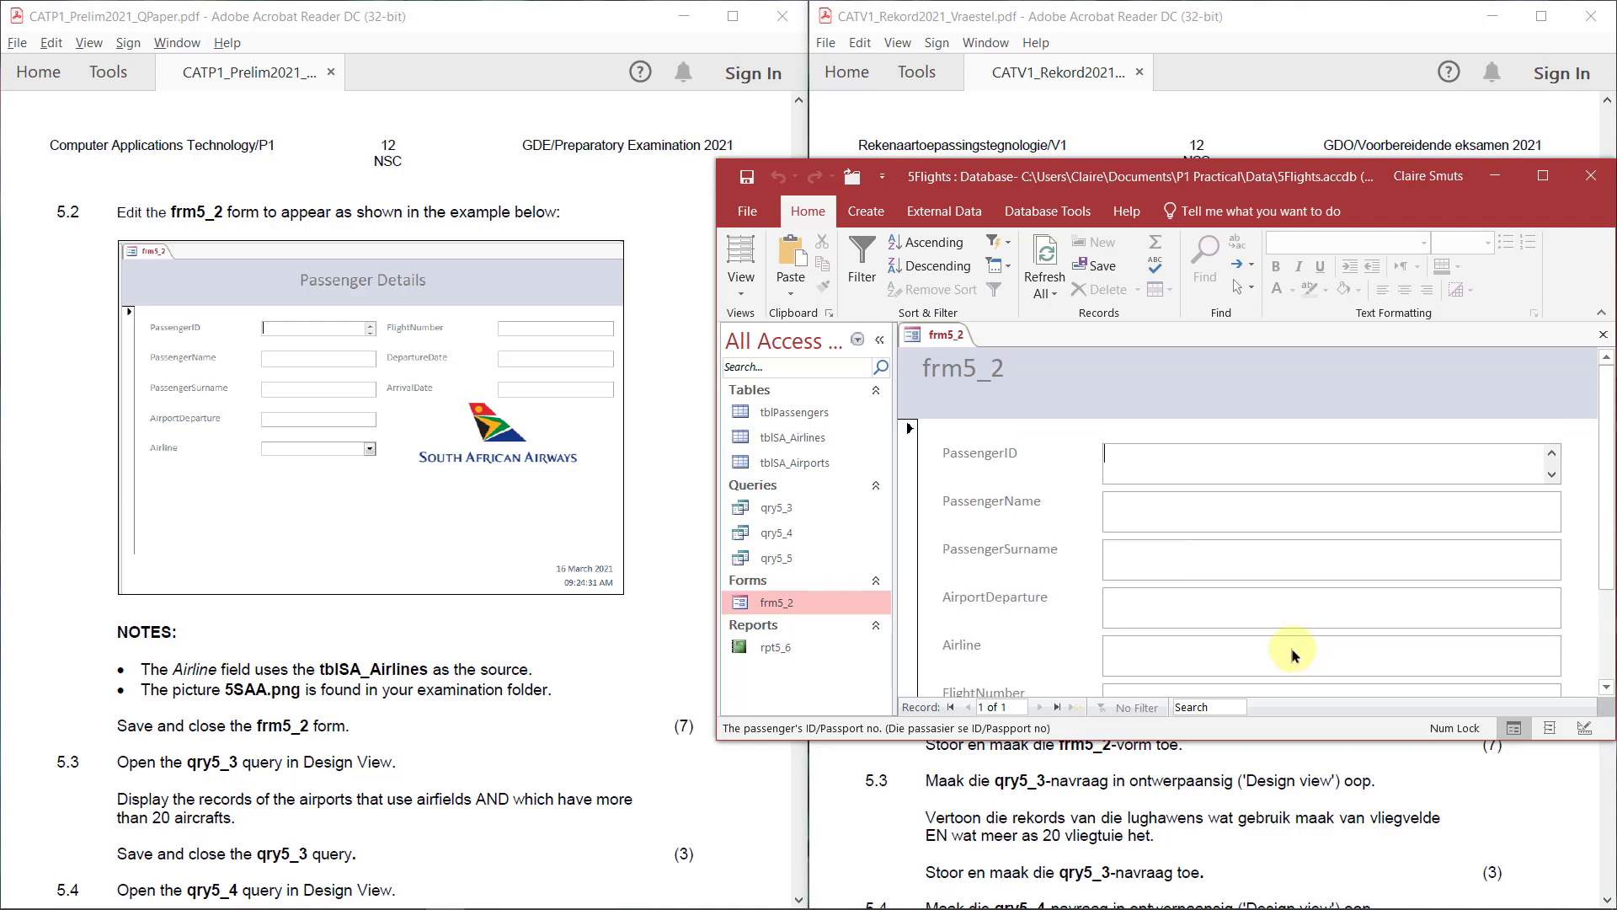
{"action": "scroll", "coordinate": [1038, 559], "scroll_direction": "down", "scroll_amount": 2}
{"action": "scroll", "coordinate": [1035, 551], "scroll_direction": "up", "scroll_amount": 2}
{"action": "left_click_drag", "start_coordinate": [1266, 741], "coordinate": [1271, 828]}
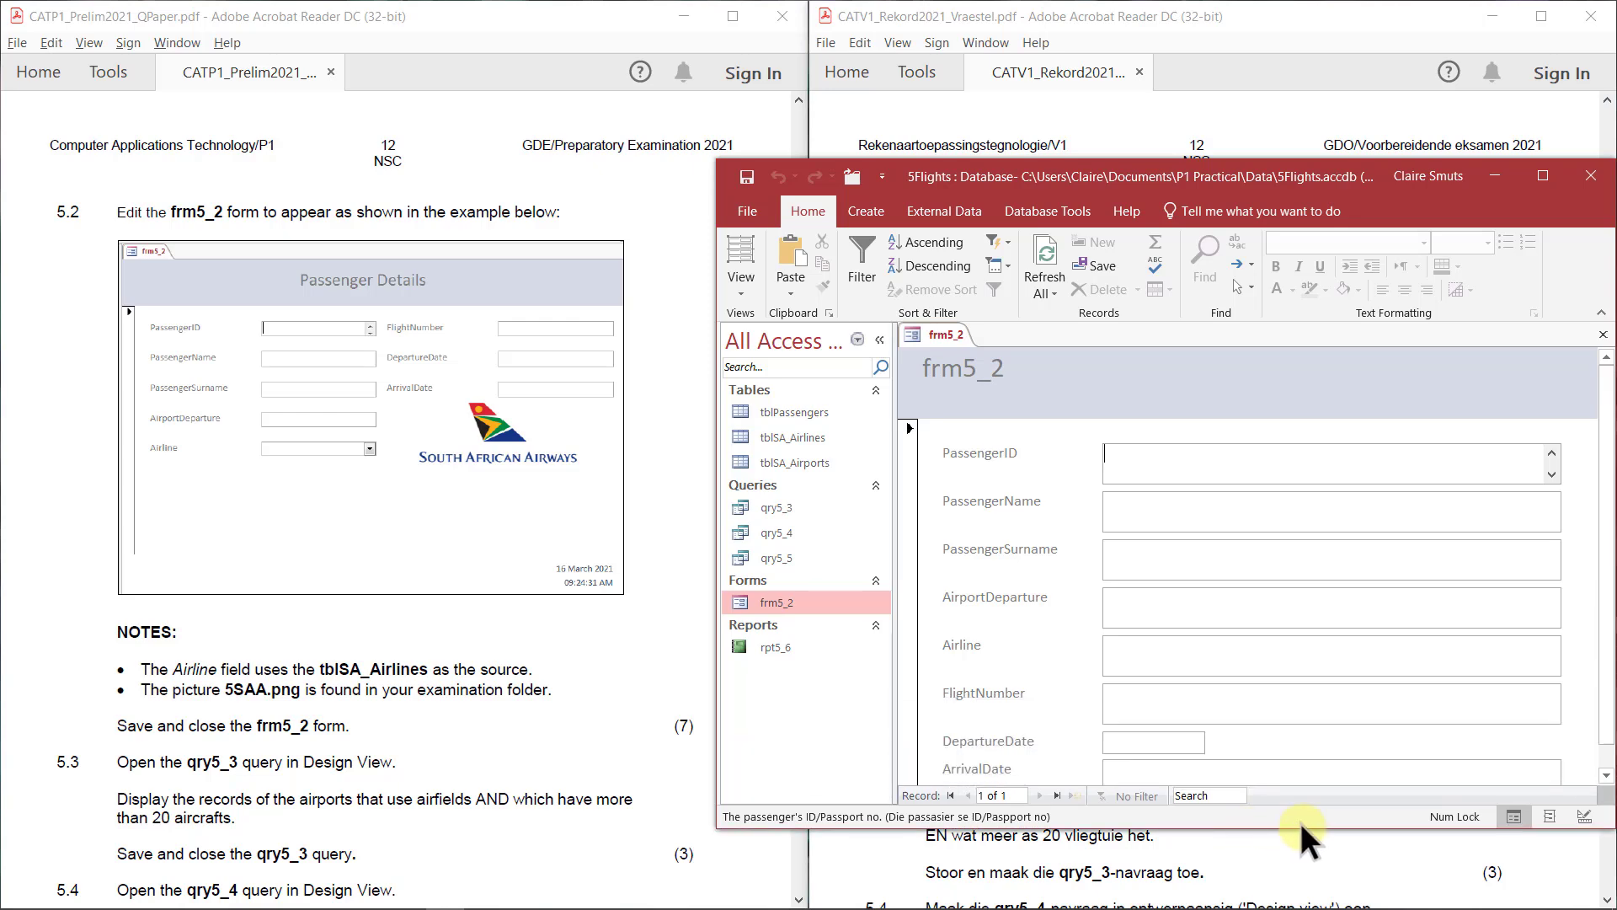
{"action": "left_click", "coordinate": [1584, 814]}
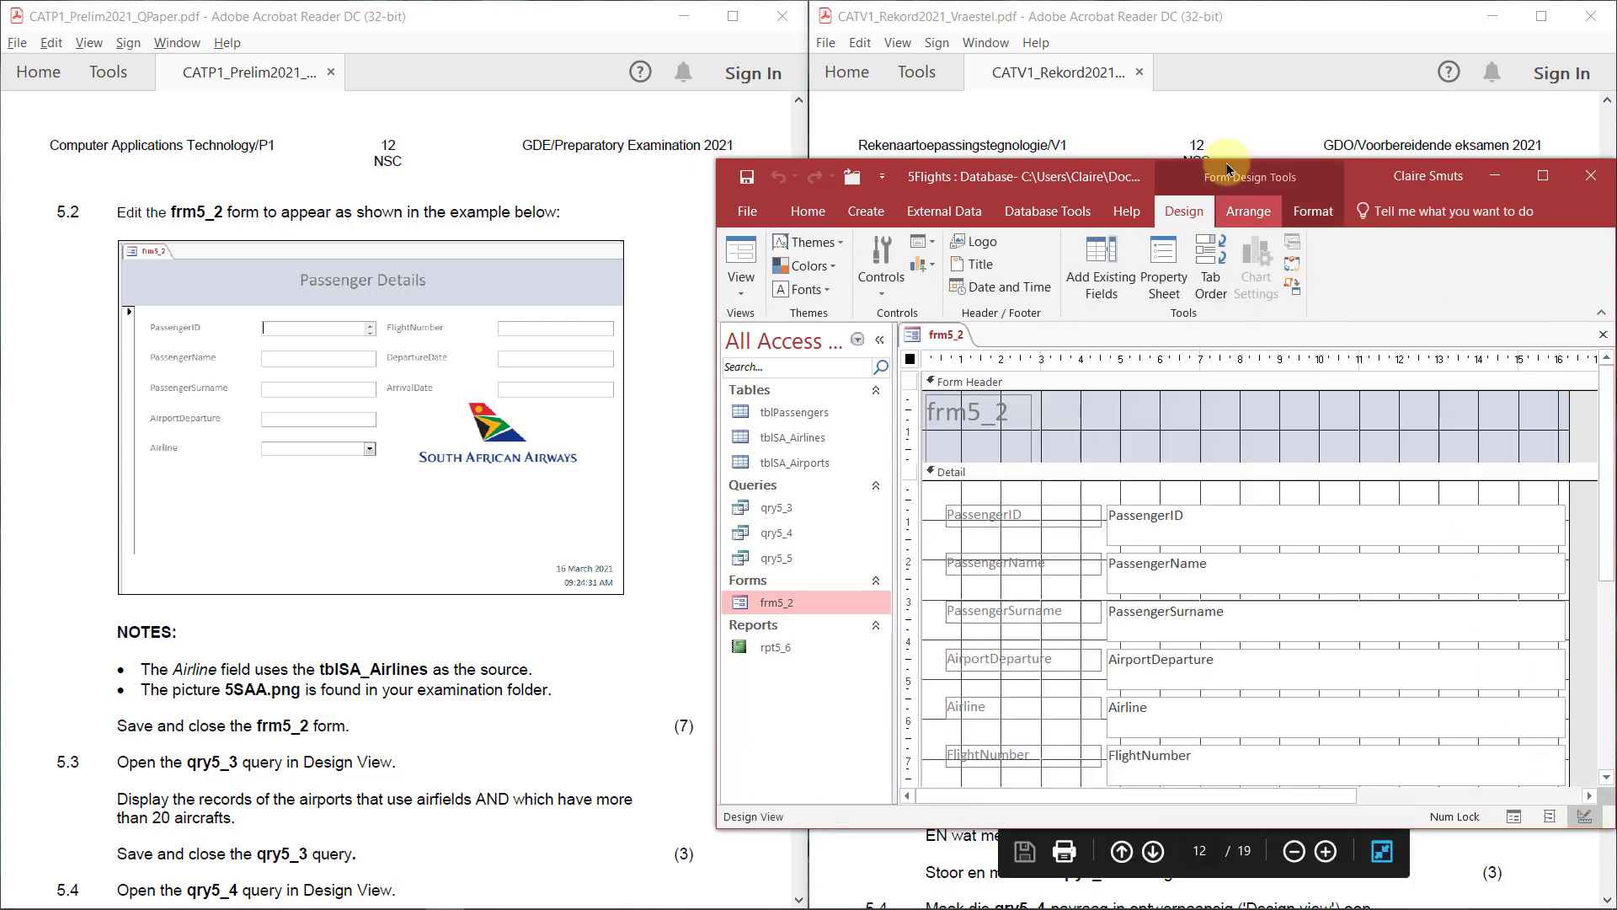
{"action": "left_click_drag", "start_coordinate": [1227, 168], "coordinate": [1211, 101]}
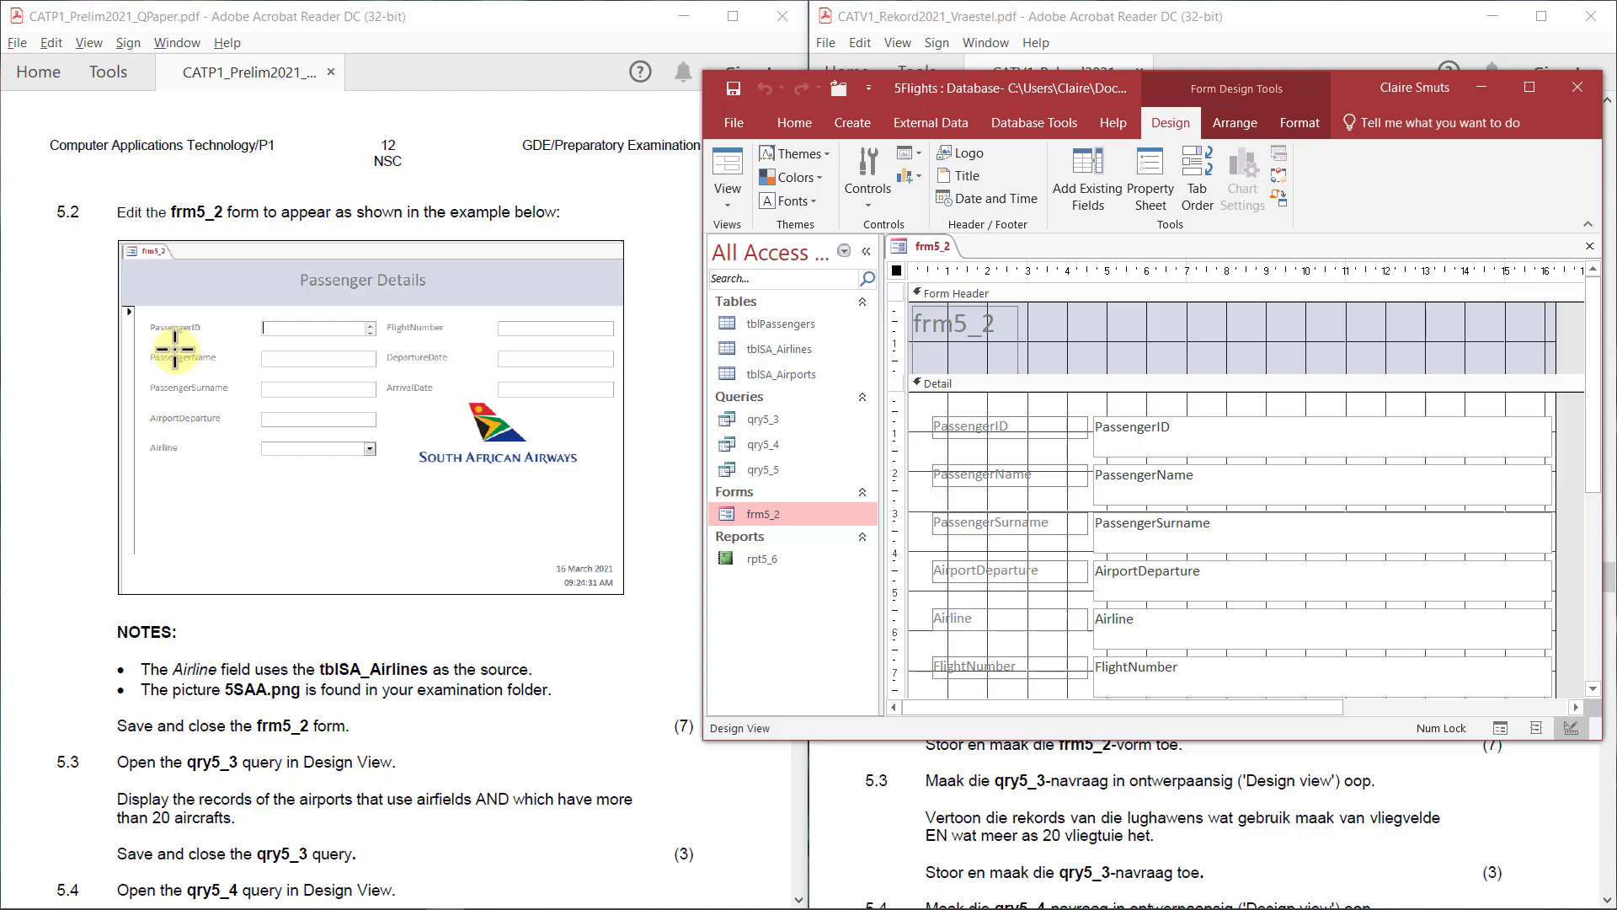
Resize the Detail section's text boxes together, narrowing them to end at about 11 cm on the ruler and reducing their height to one line.
{"action": "left_click_drag", "start_coordinate": [1413, 397], "coordinate": [1329, 619]}
{"action": "scroll", "coordinate": [1329, 619], "scroll_direction": "up", "scroll_amount": 3}
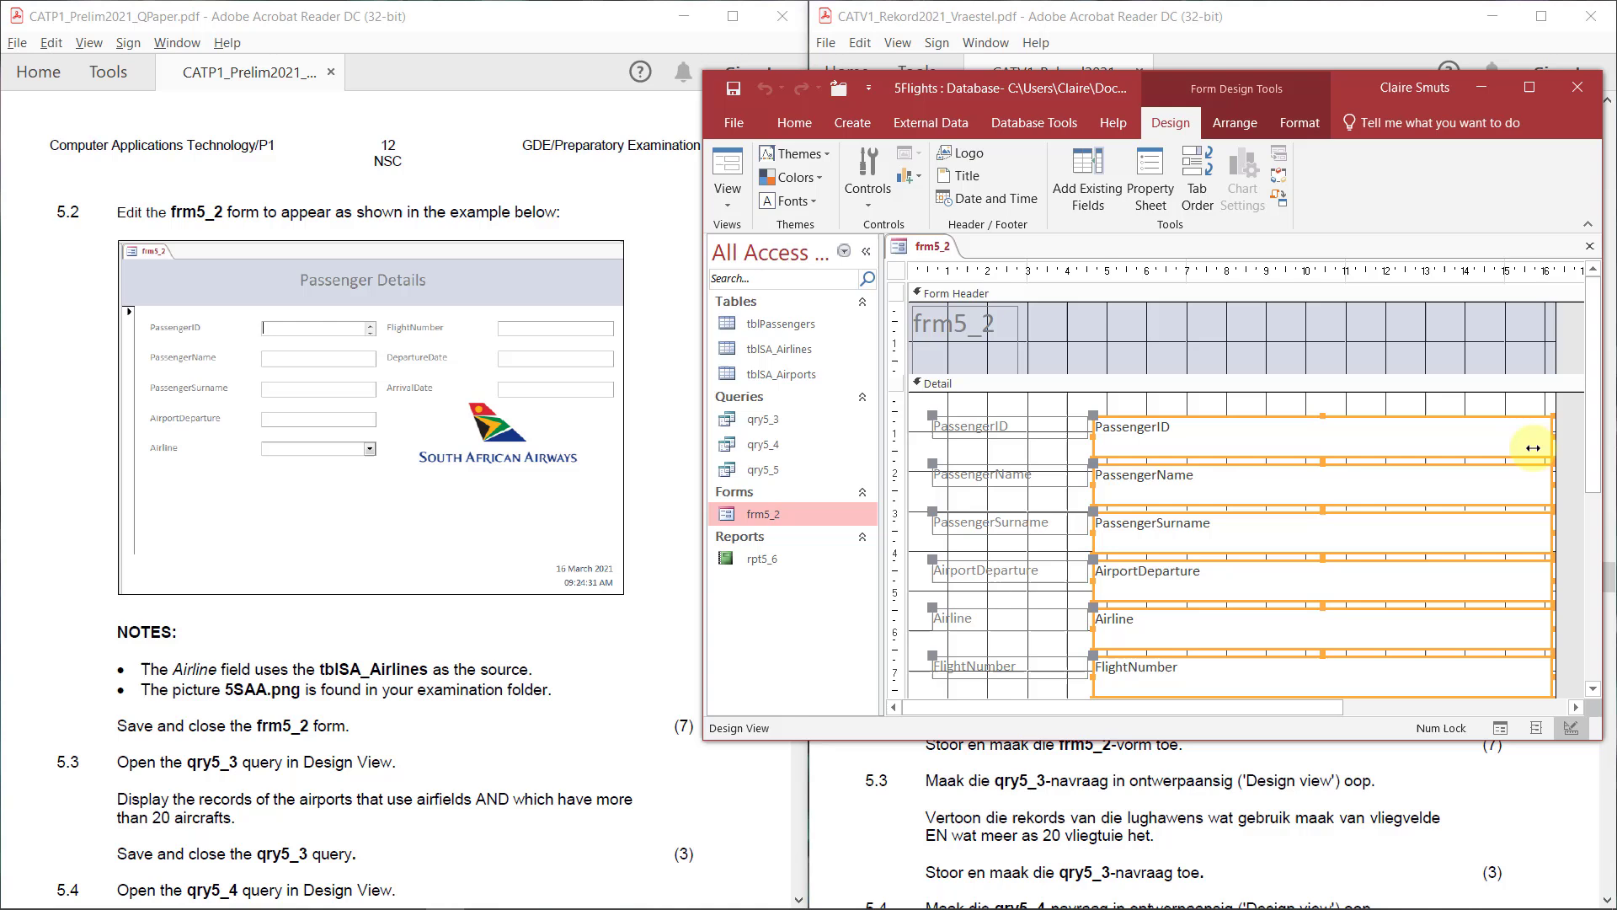
{"action": "left_click_drag", "start_coordinate": [1533, 447], "coordinate": [1346, 446]}
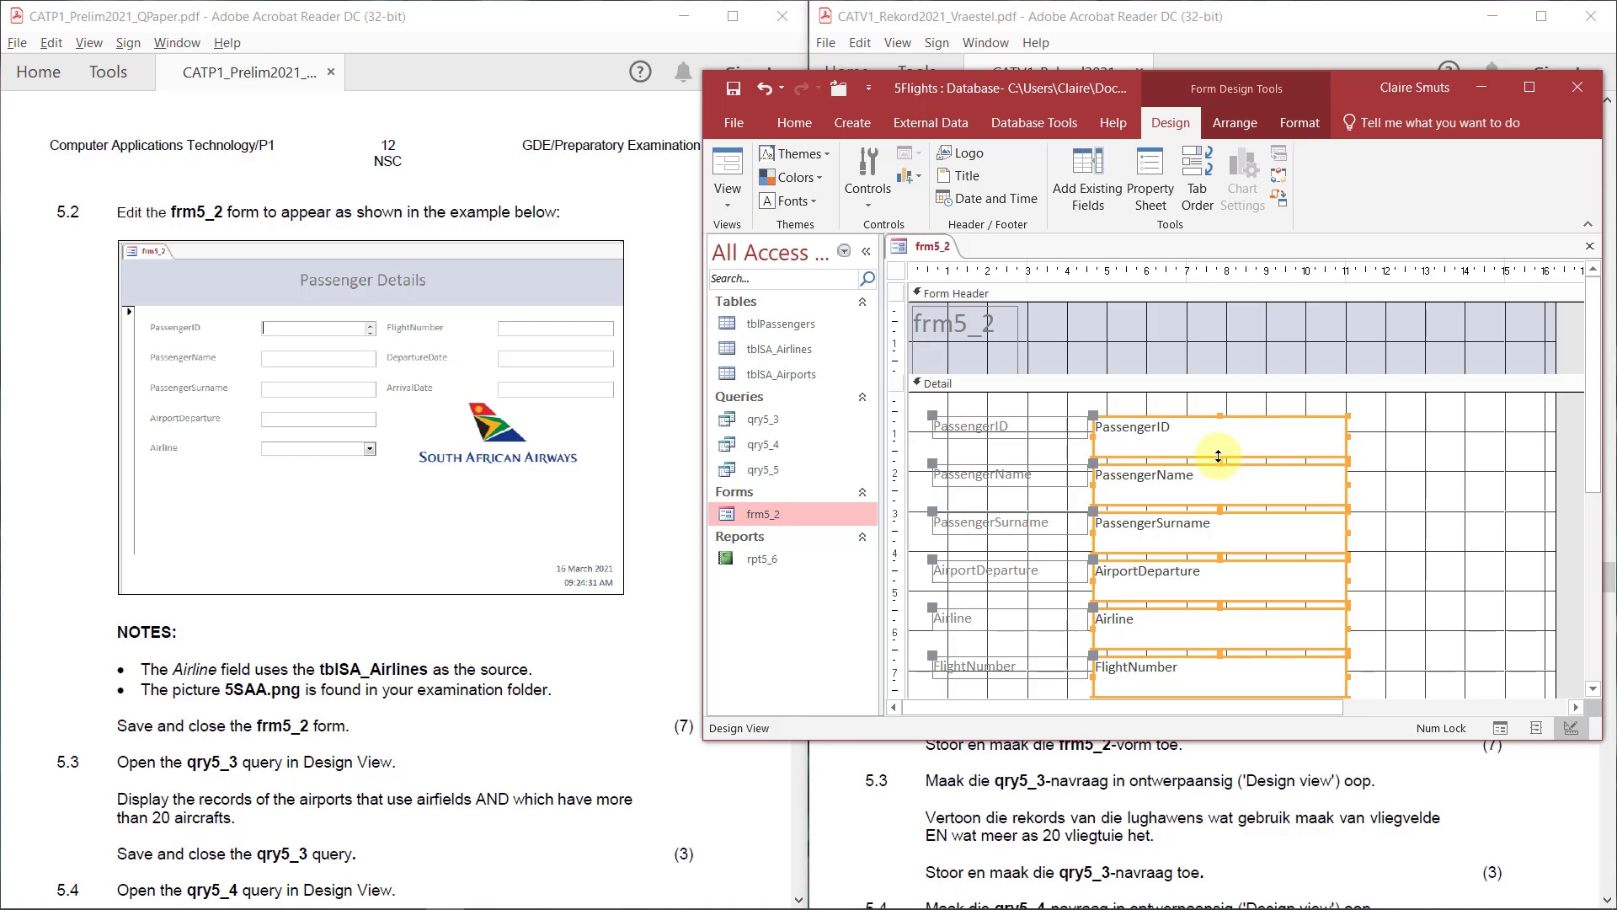
{"action": "left_click_drag", "start_coordinate": [1218, 455], "coordinate": [1215, 438]}
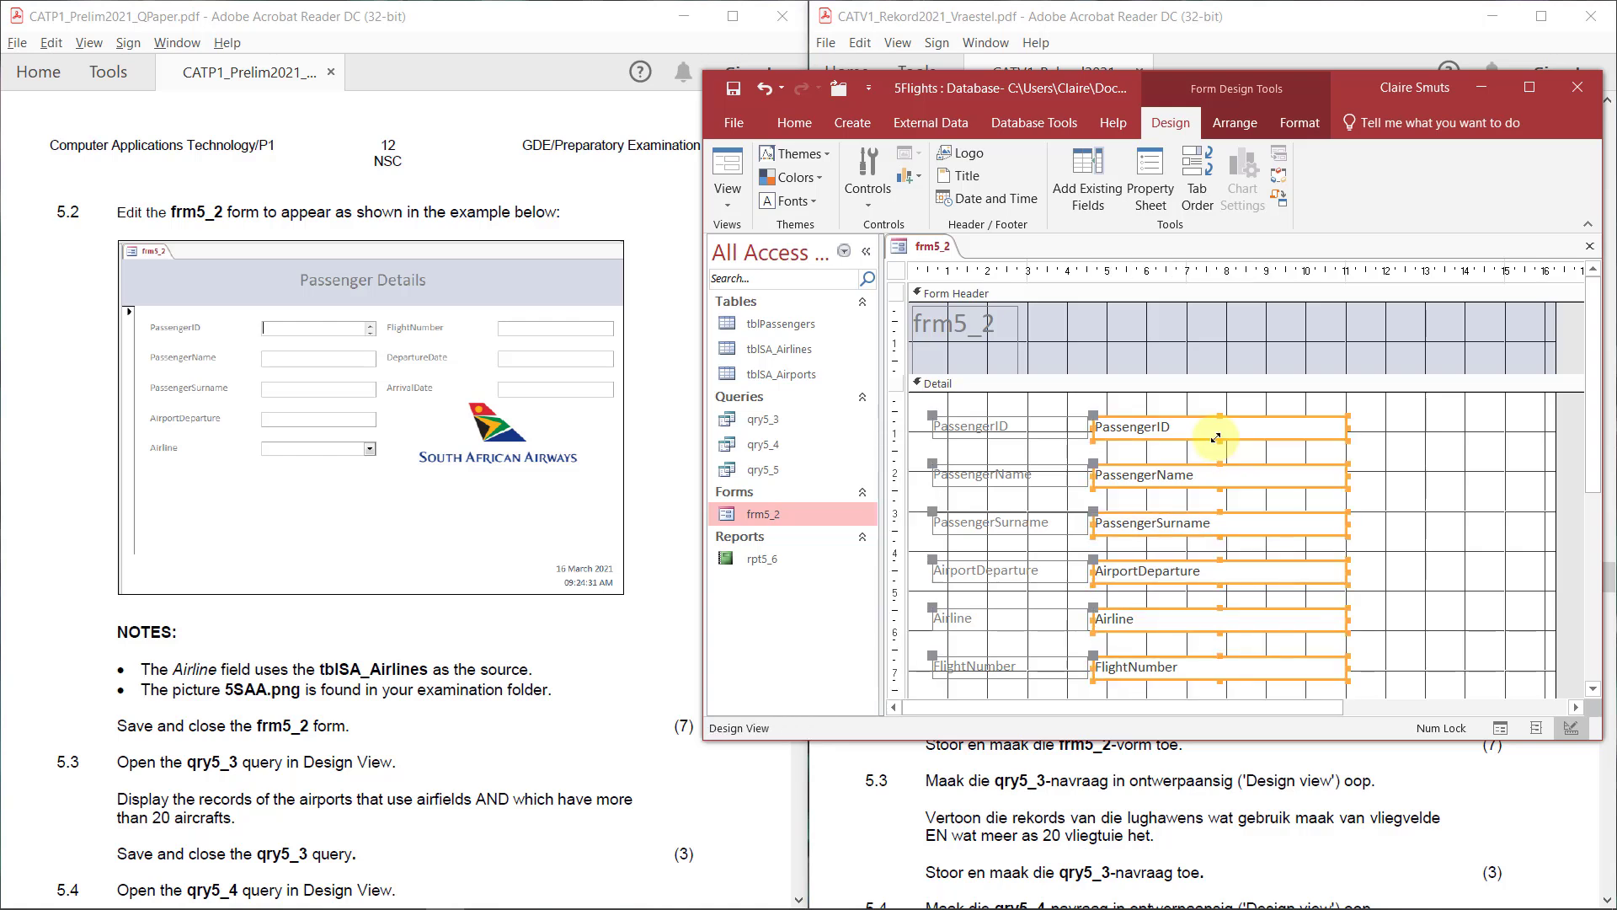
{"action": "left_click", "coordinate": [1394, 496]}
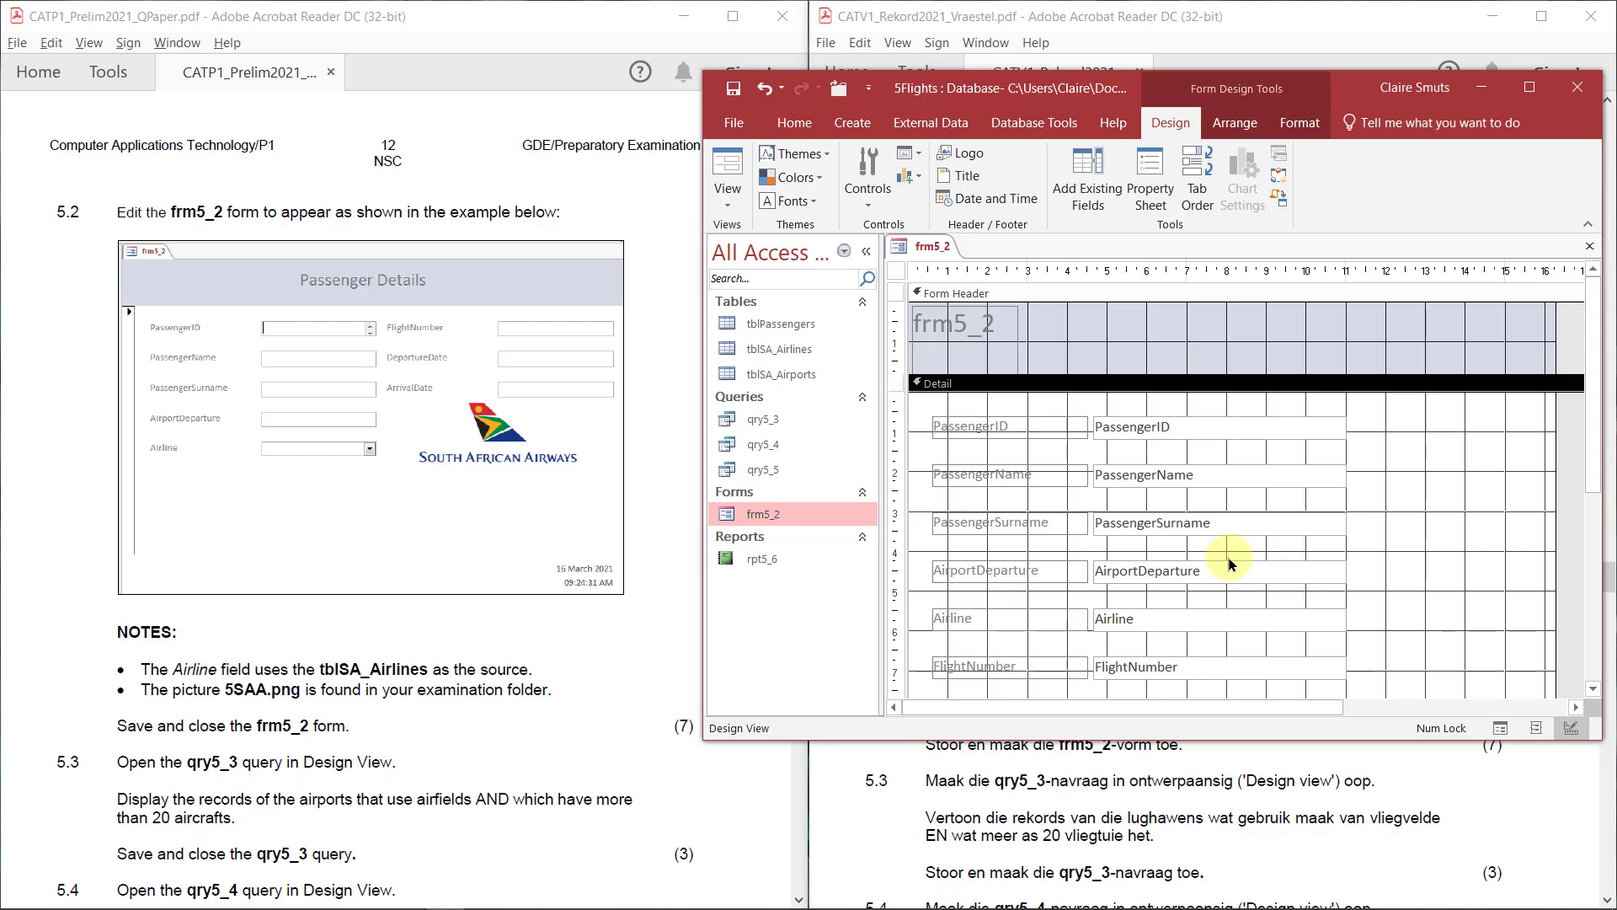
{"action": "left_click", "coordinate": [1031, 425]}
{"action": "left_click", "coordinate": [1029, 475]}
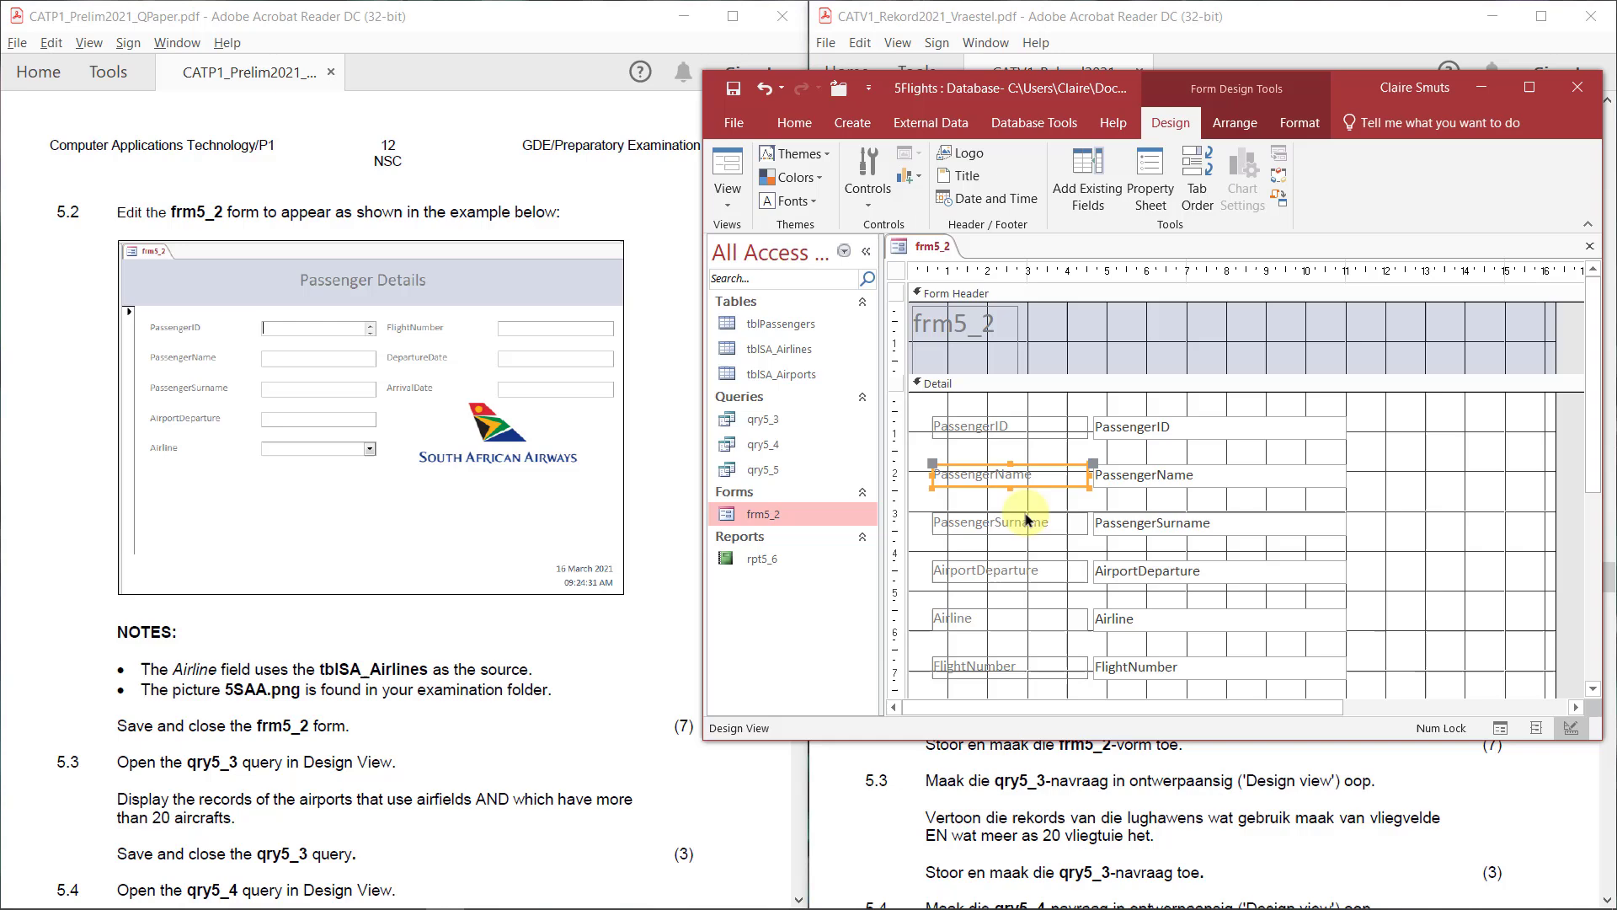
{"action": "left_click", "coordinate": [1026, 528]}
{"action": "left_click", "coordinate": [1028, 573]}
{"action": "left_click", "coordinate": [1019, 624]}
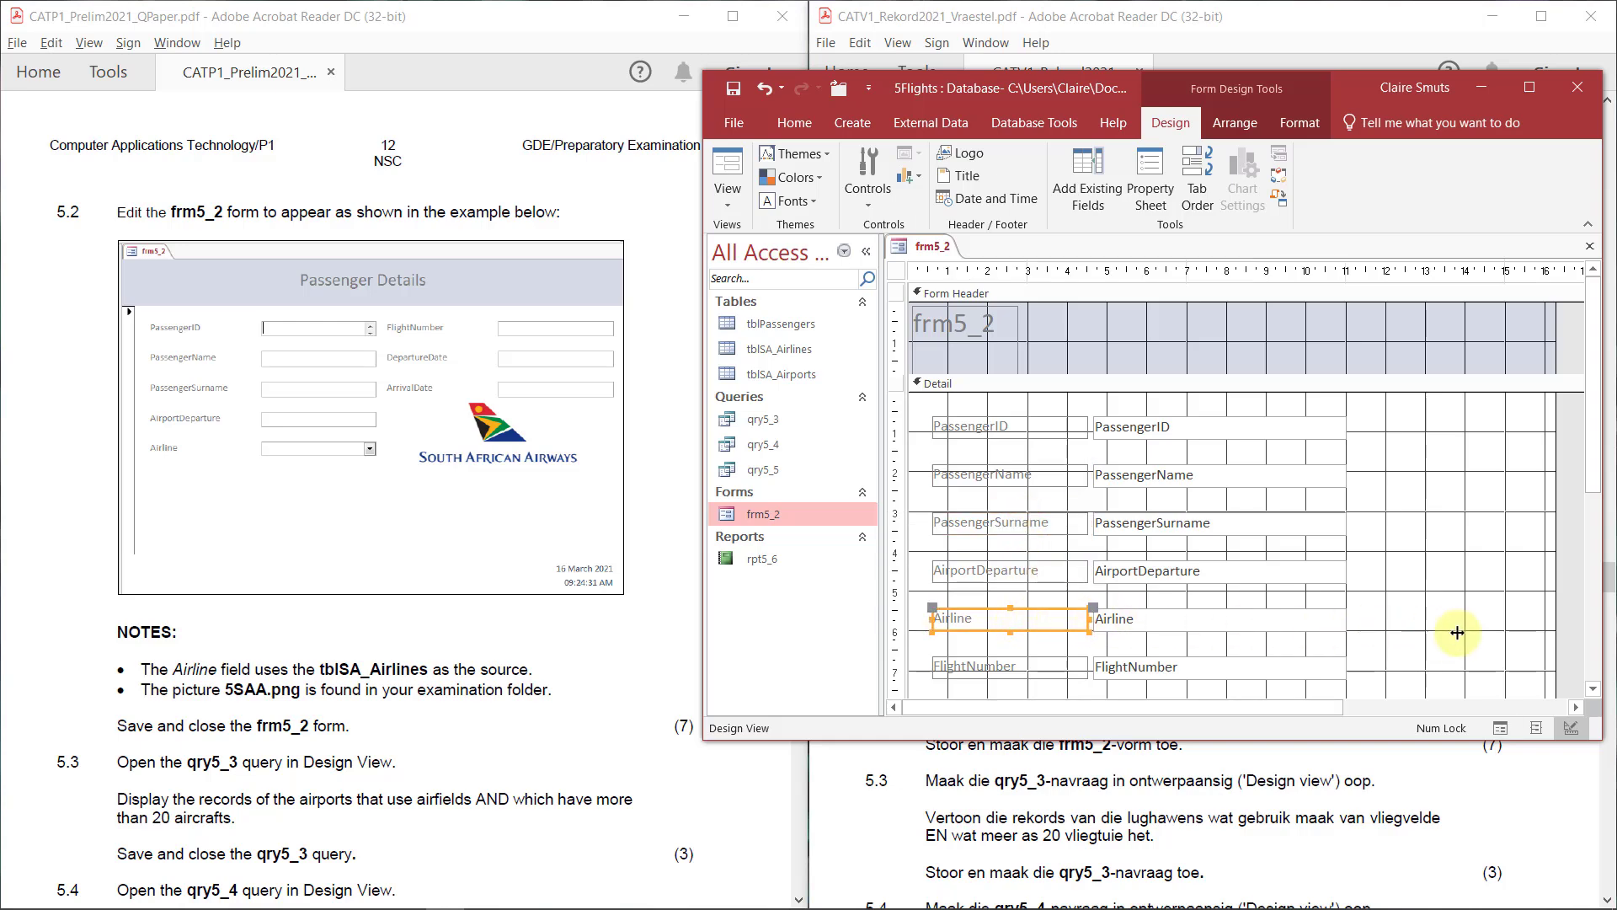
Widen the frm5_2 form area to about 18.4 cm to make room for a second column of fields.
{"action": "mouse_move", "coordinate": [1554, 635]}
{"action": "left_mouse_down"}
{"action": "mouse_move", "coordinate": [1578, 632]}
{"action": "mouse_move", "coordinate": [1563, 641]}
{"action": "left_mouse_up"}
{"action": "scroll", "coordinate": [1564, 641], "scroll_direction": "down", "scroll_amount": 3}
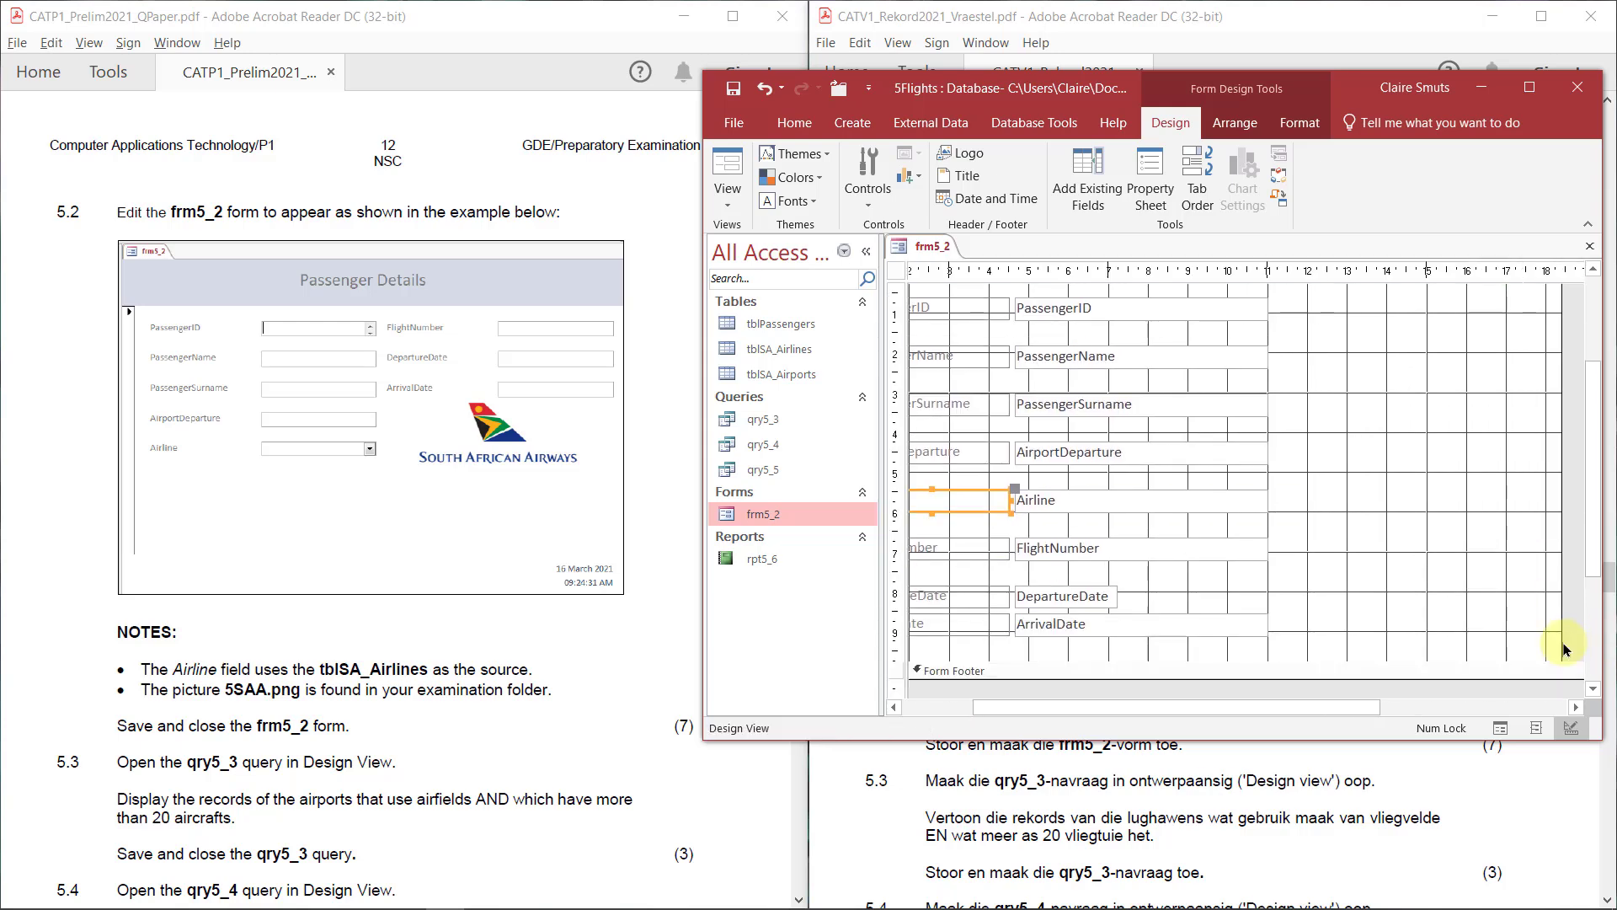
Move the FlightNumber, DepartureDate and ArrivalDate fields into a second column beside PassengerID, PassengerName and PassengerSurname, aligning ArrivalDate with the PassengerSurname row.
{"action": "left_click_drag", "start_coordinate": [1298, 536], "coordinate": [1381, 401]}
{"action": "scroll", "coordinate": [1372, 386], "scroll_direction": "up", "scroll_amount": 2}
{"action": "left_click", "coordinate": [1382, 511]}
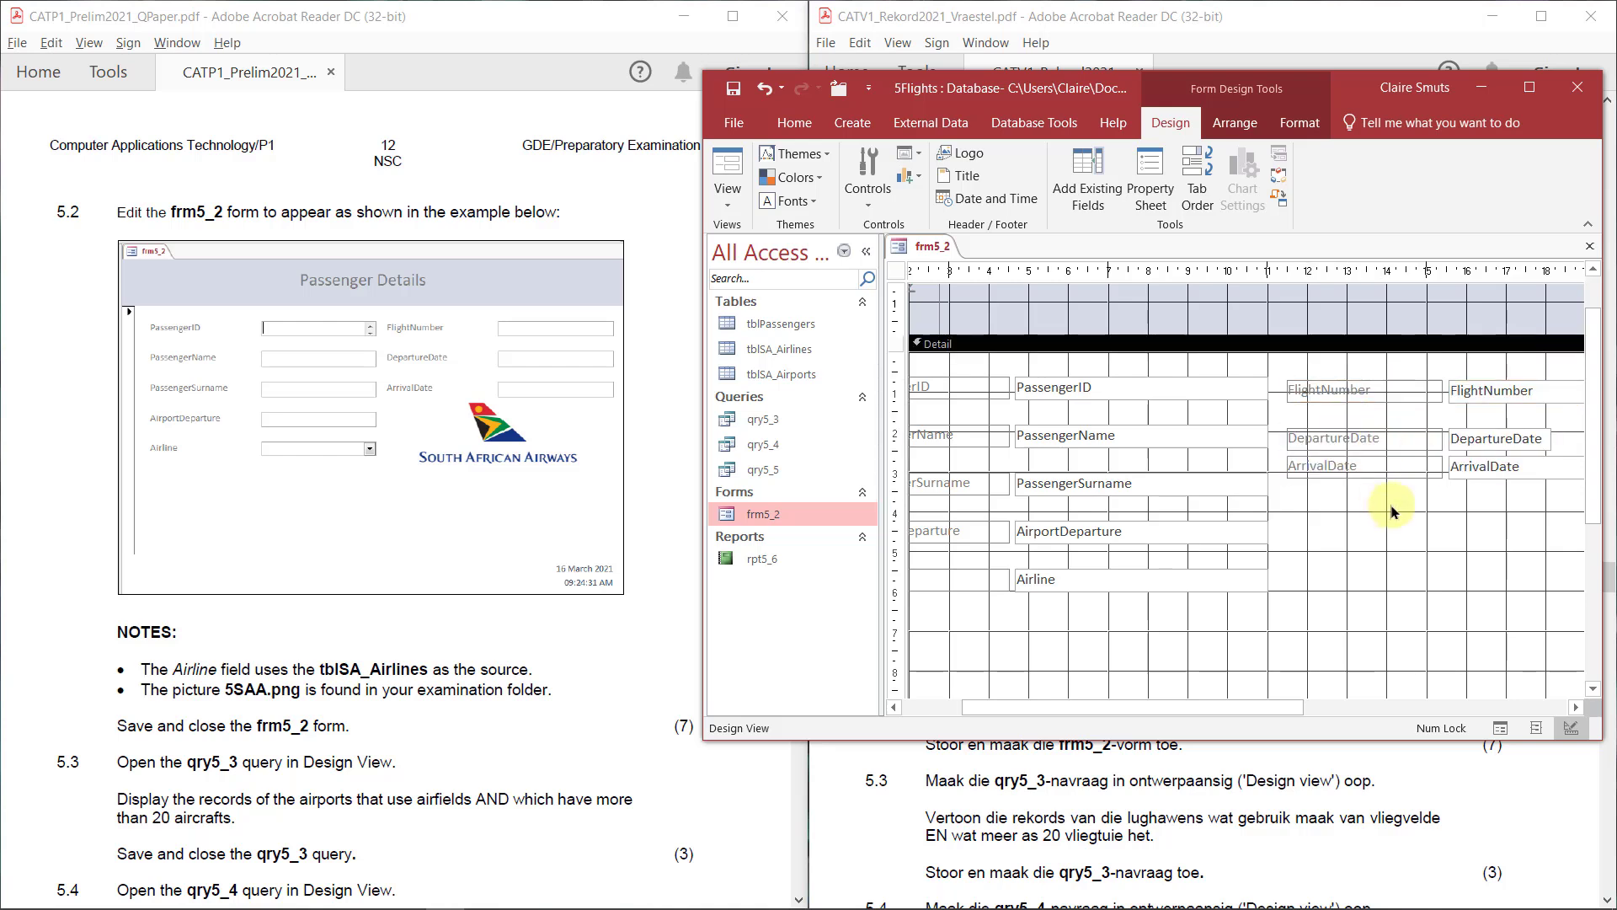
{"action": "left_click", "coordinate": [1423, 470]}
{"action": "left_click_drag", "start_coordinate": [1423, 470], "coordinate": [1424, 486]}
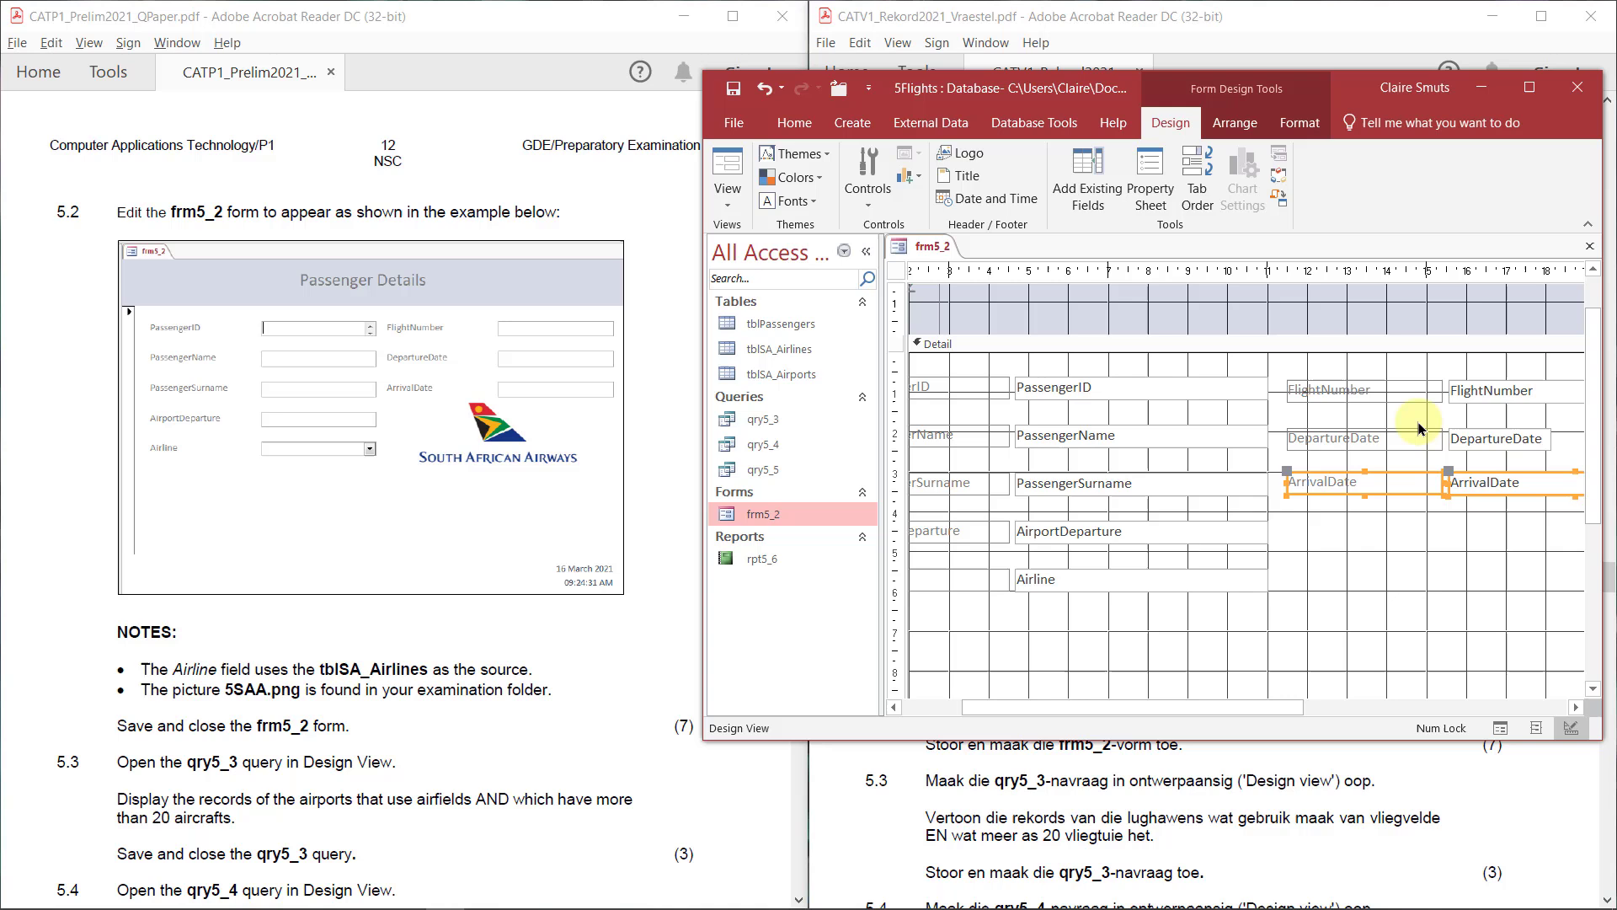
{"action": "left_click_drag", "start_coordinate": [1416, 411], "coordinate": [1418, 469]}
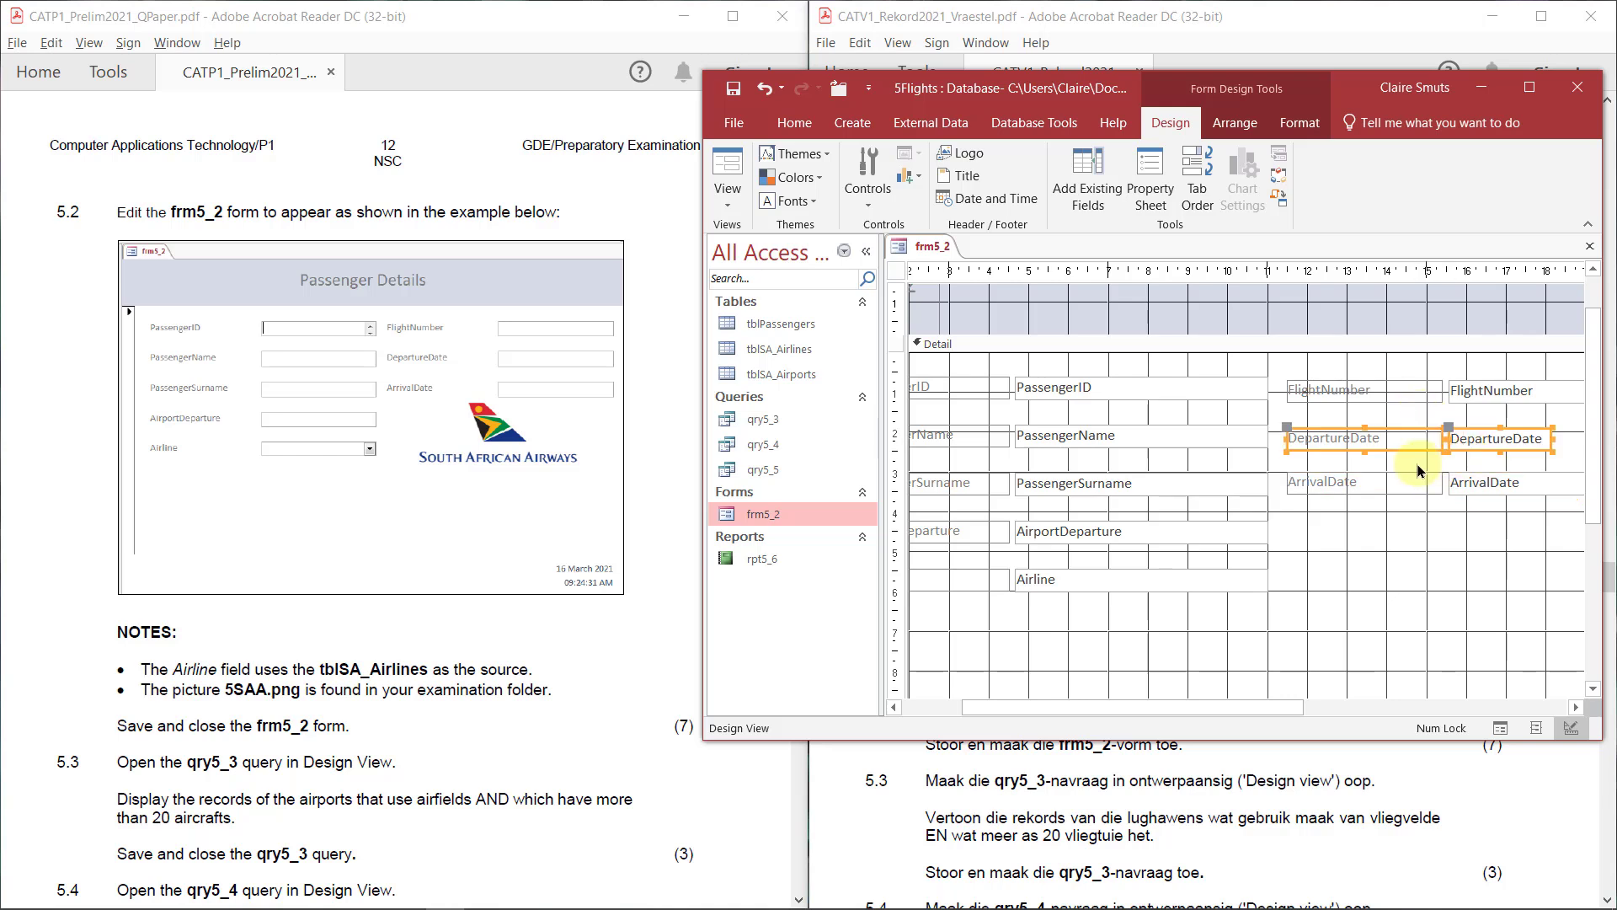
{"action": "left_click", "coordinate": [1418, 469]}
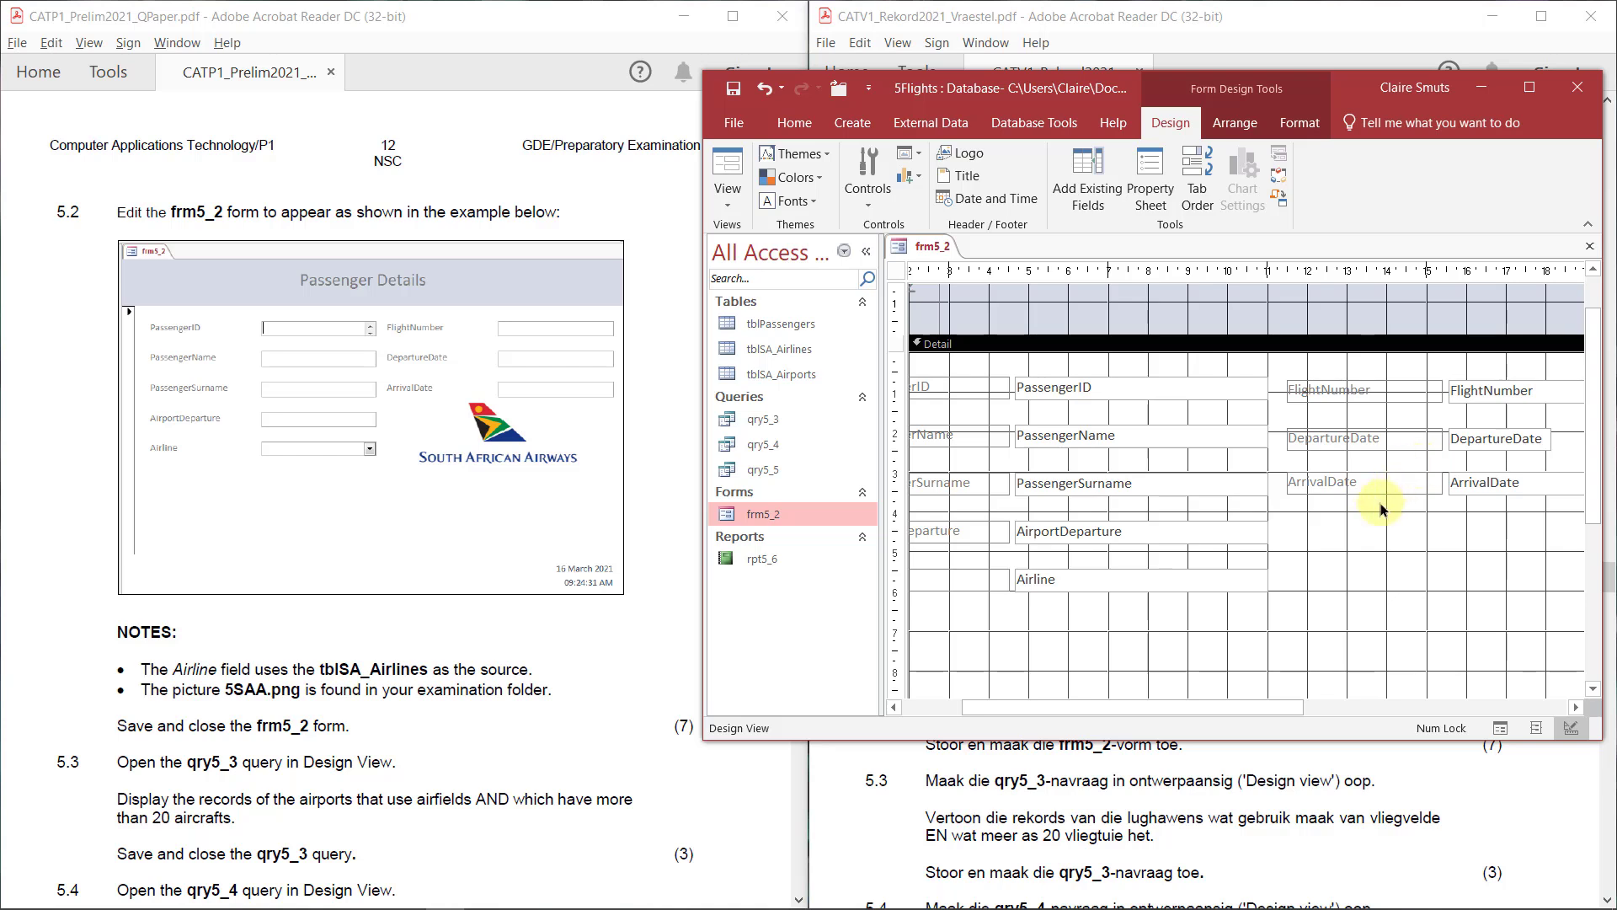
{"action": "left_click", "coordinate": [1318, 568]}
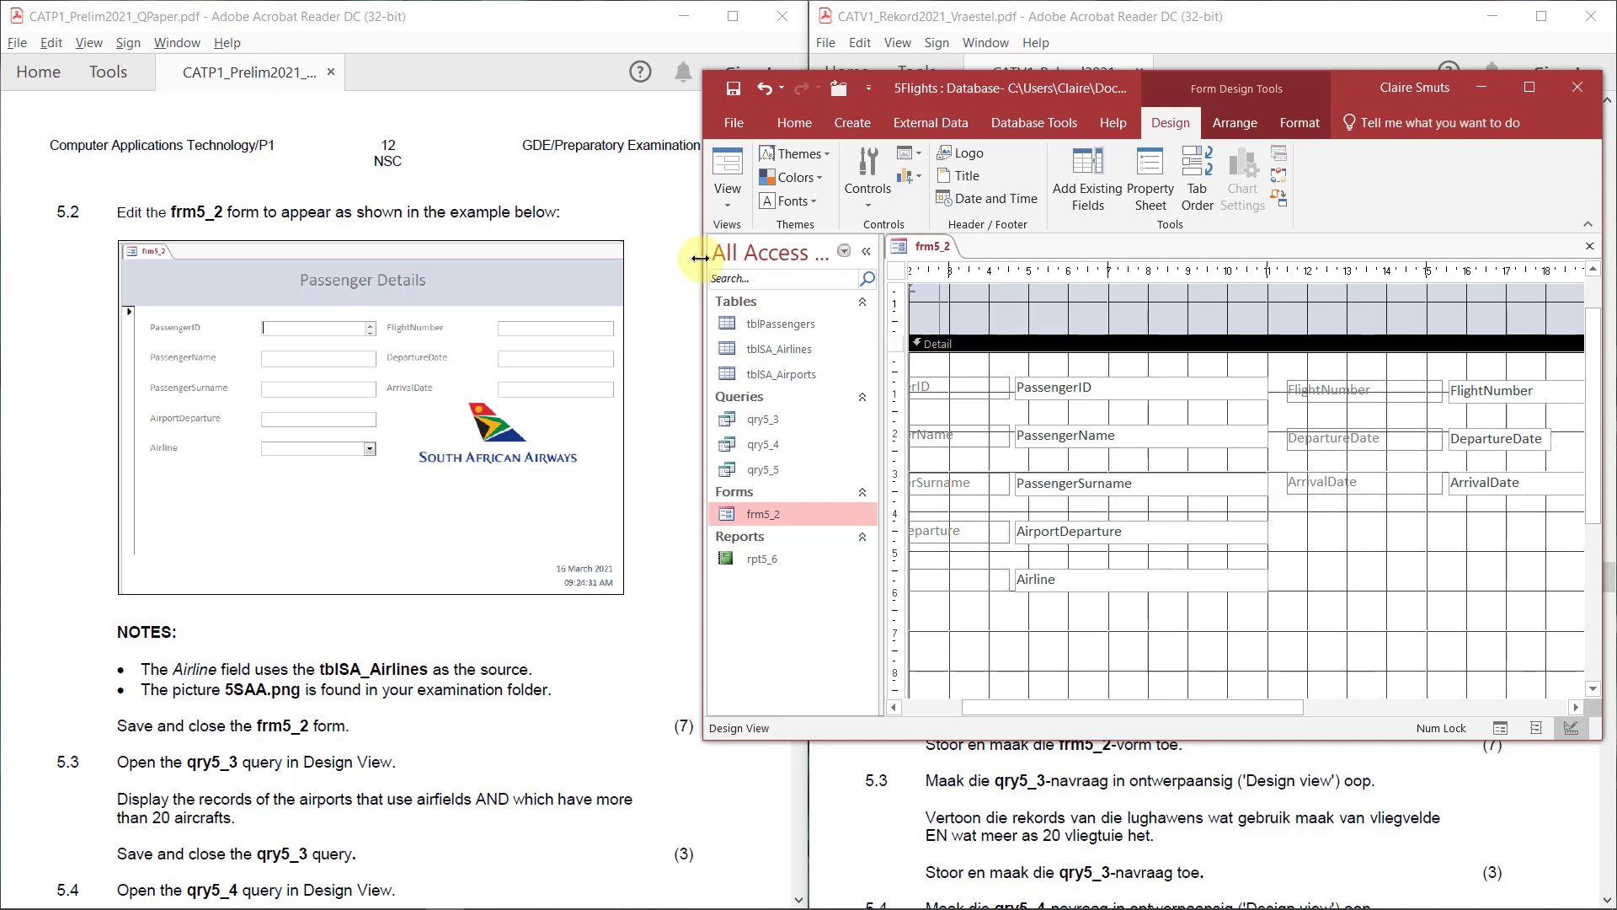
Insert the picture 5SAA from the P1 Practical Data folder below ArrivalDate in the Detail section, about 9 cm wide.
{"action": "left_click_drag", "start_coordinate": [702, 266], "coordinate": [441, 257]}
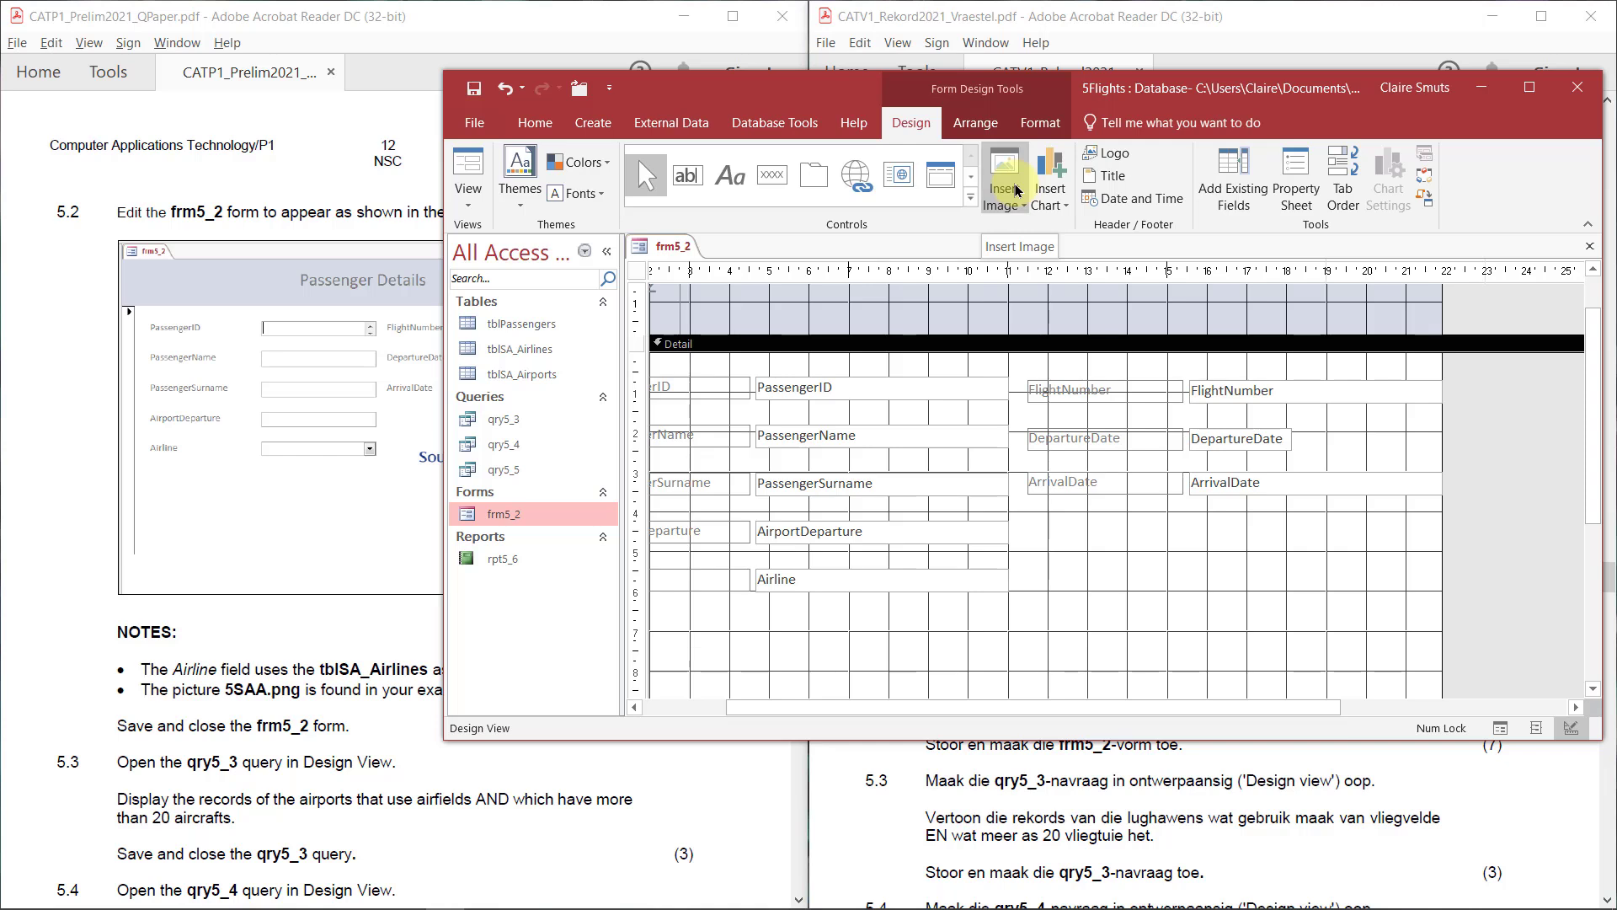
{"action": "left_click", "coordinate": [970, 197]}
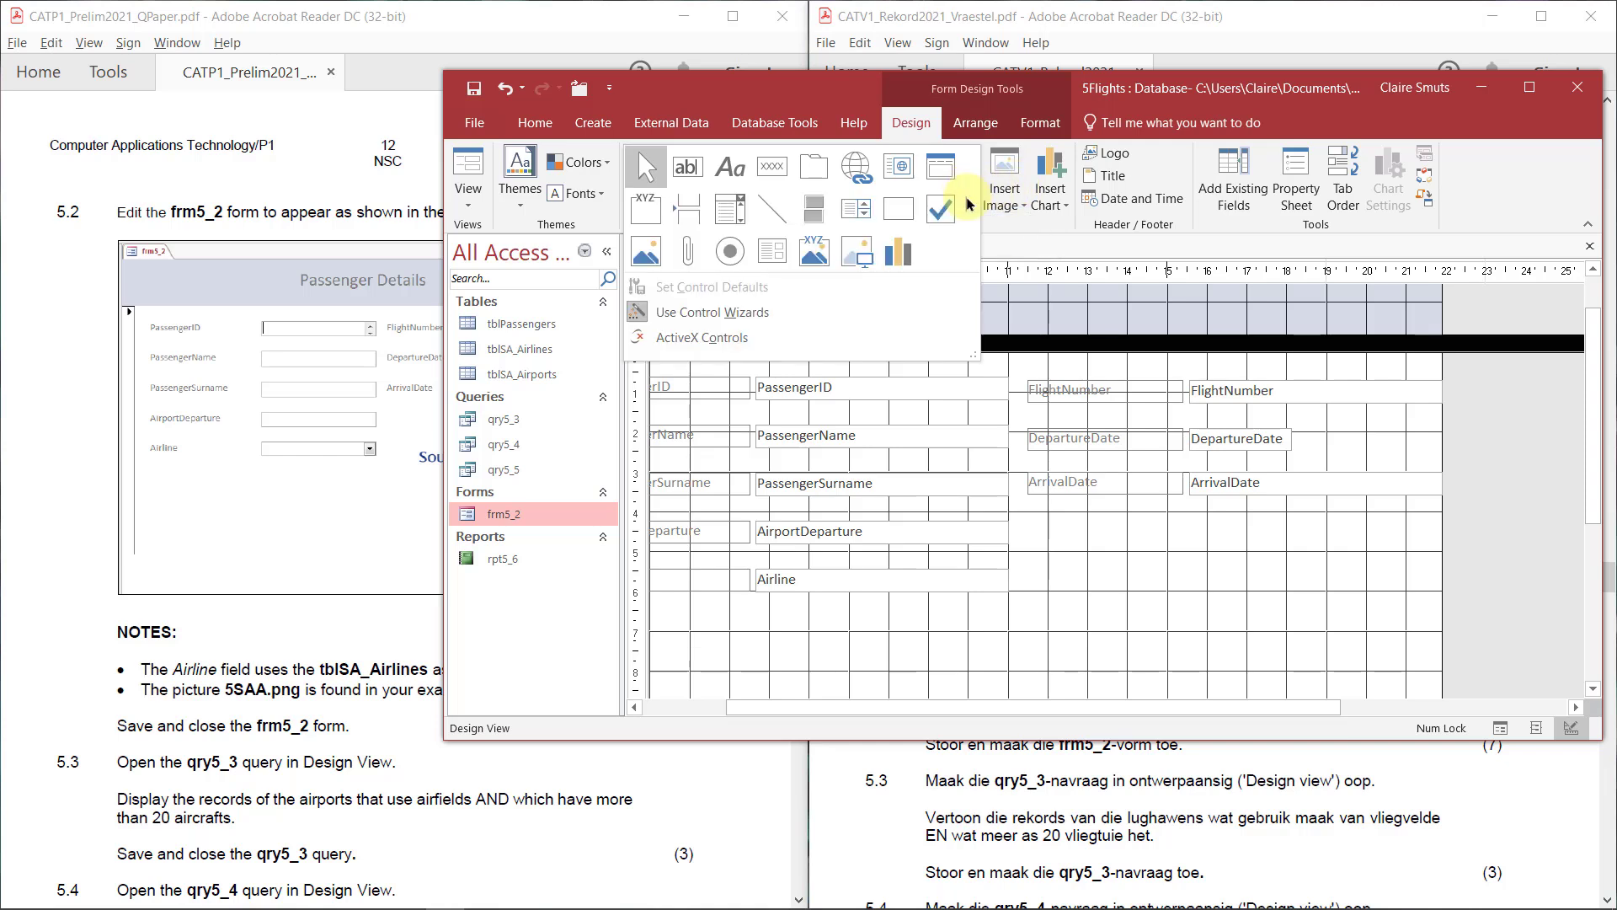
{"action": "left_click", "coordinate": [853, 253]}
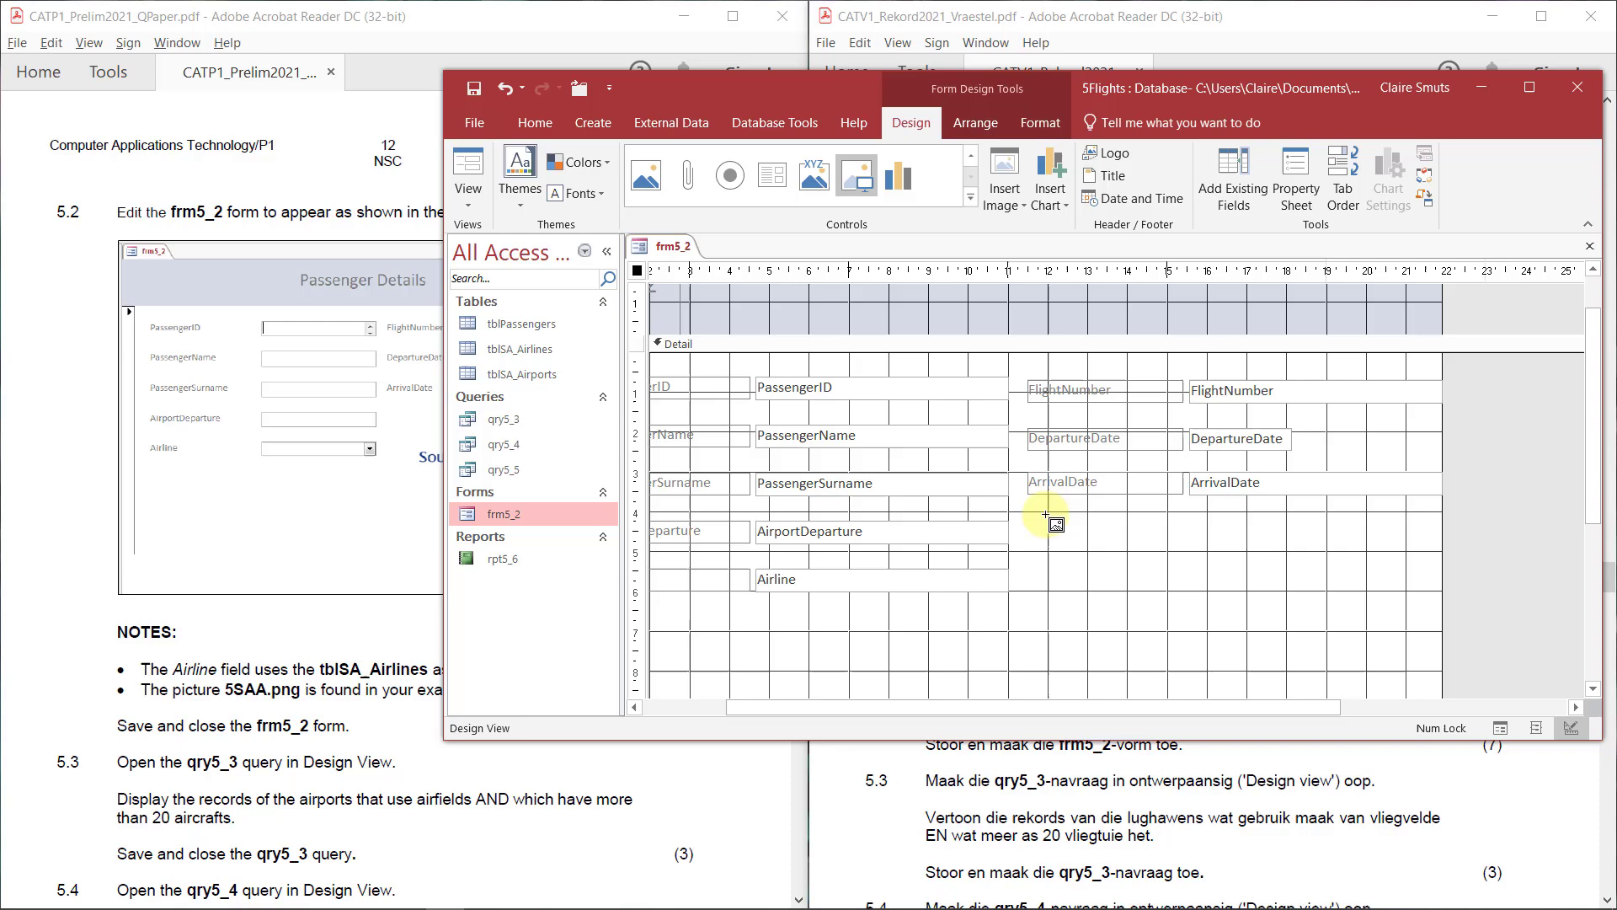
{"action": "left_click_drag", "start_coordinate": [1046, 515], "coordinate": [1401, 665]}
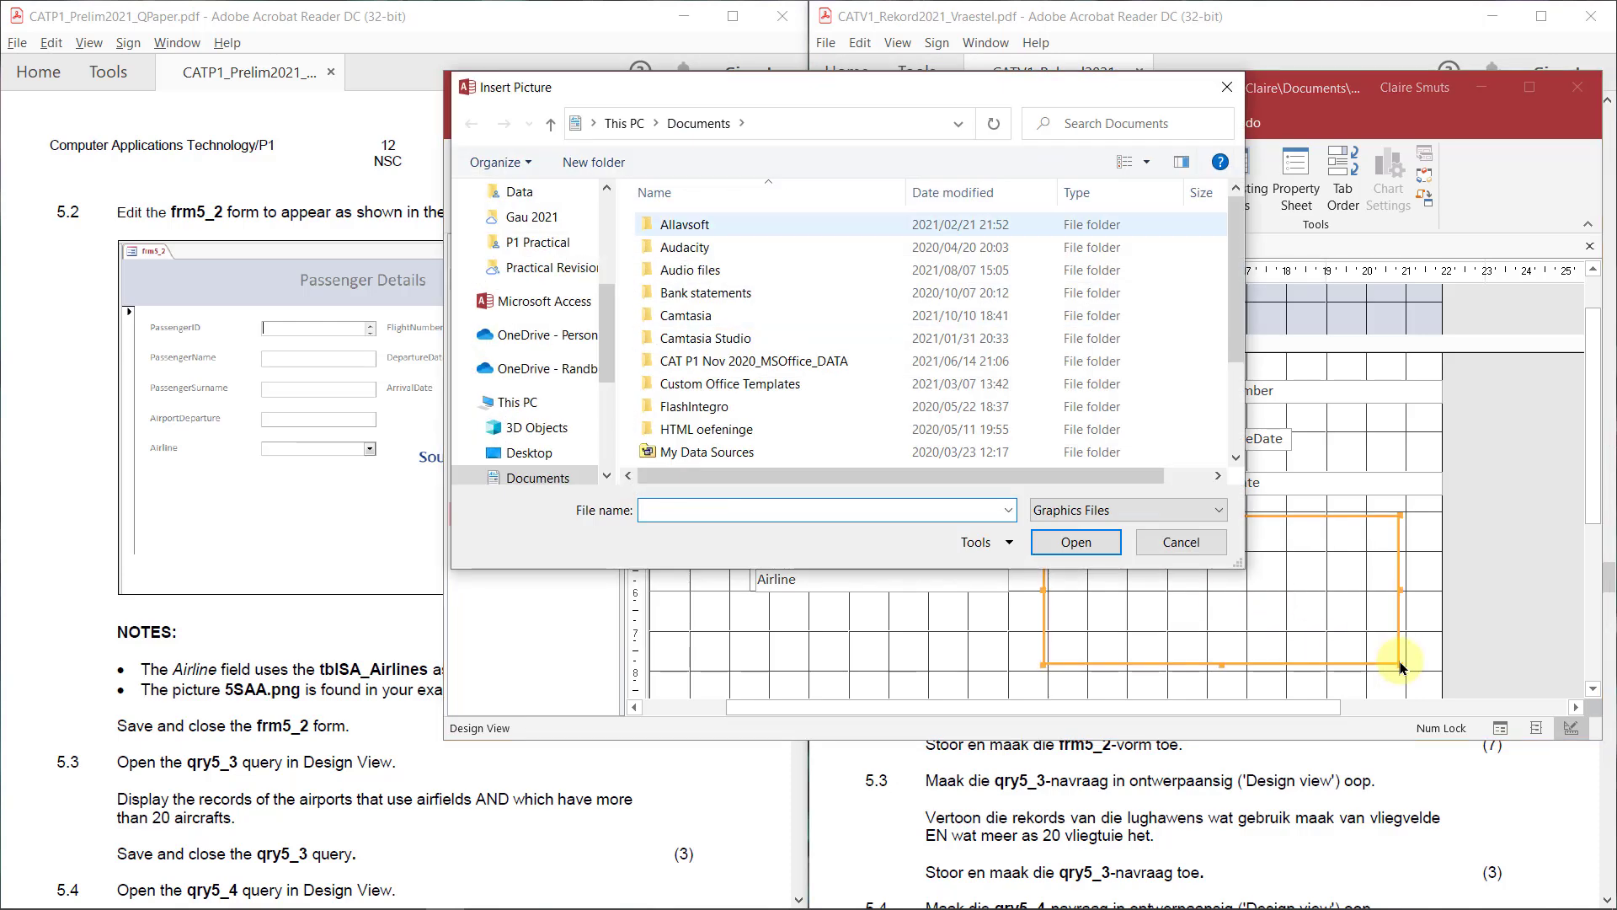
{"action": "left_click", "coordinate": [559, 193]}
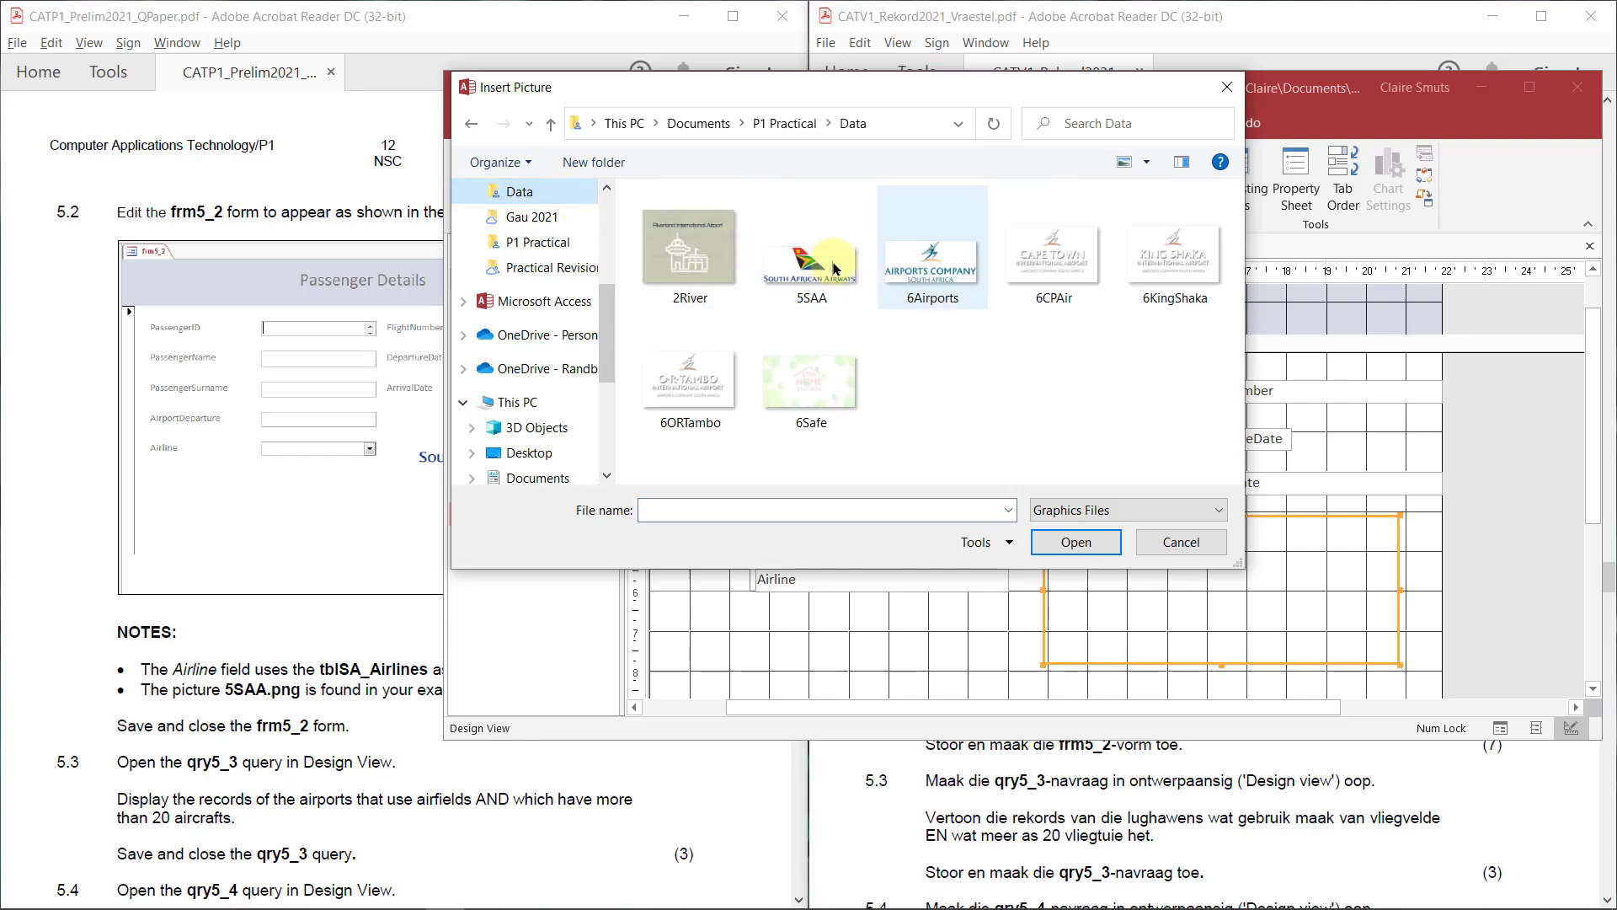
{"action": "left_click", "coordinate": [834, 268]}
{"action": "double_click", "coordinate": [834, 268]}
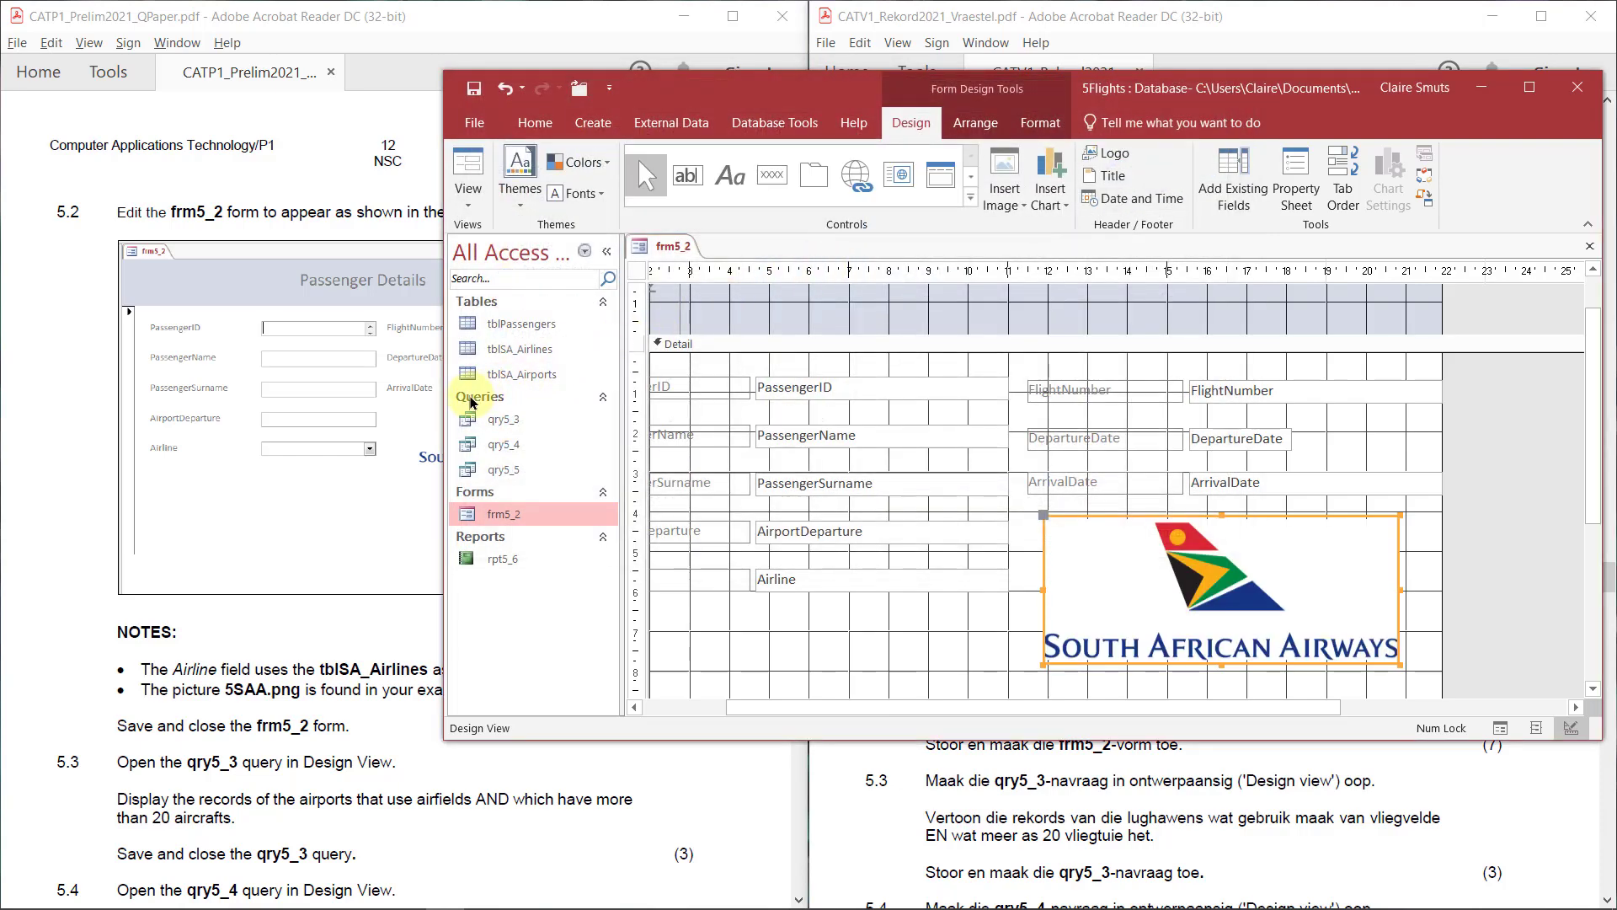
Show the properties of the Airline text box in the Detail section and change the control to a combo box.
{"action": "left_click_drag", "start_coordinate": [444, 403], "coordinate": [818, 371]}
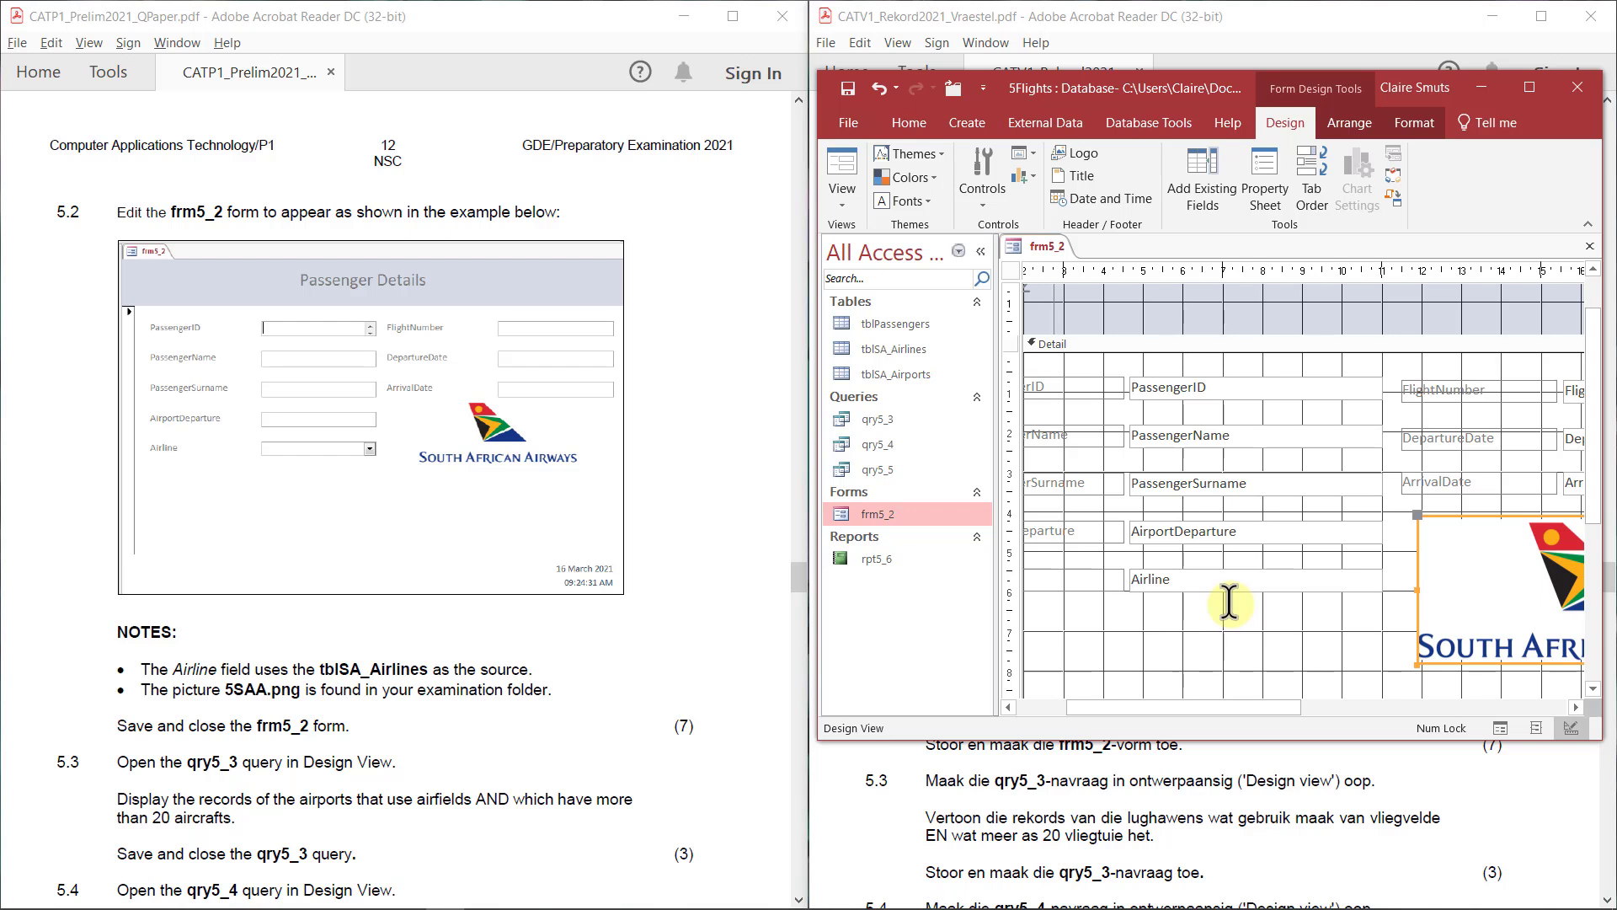
{"action": "left_click", "coordinate": [1178, 588]}
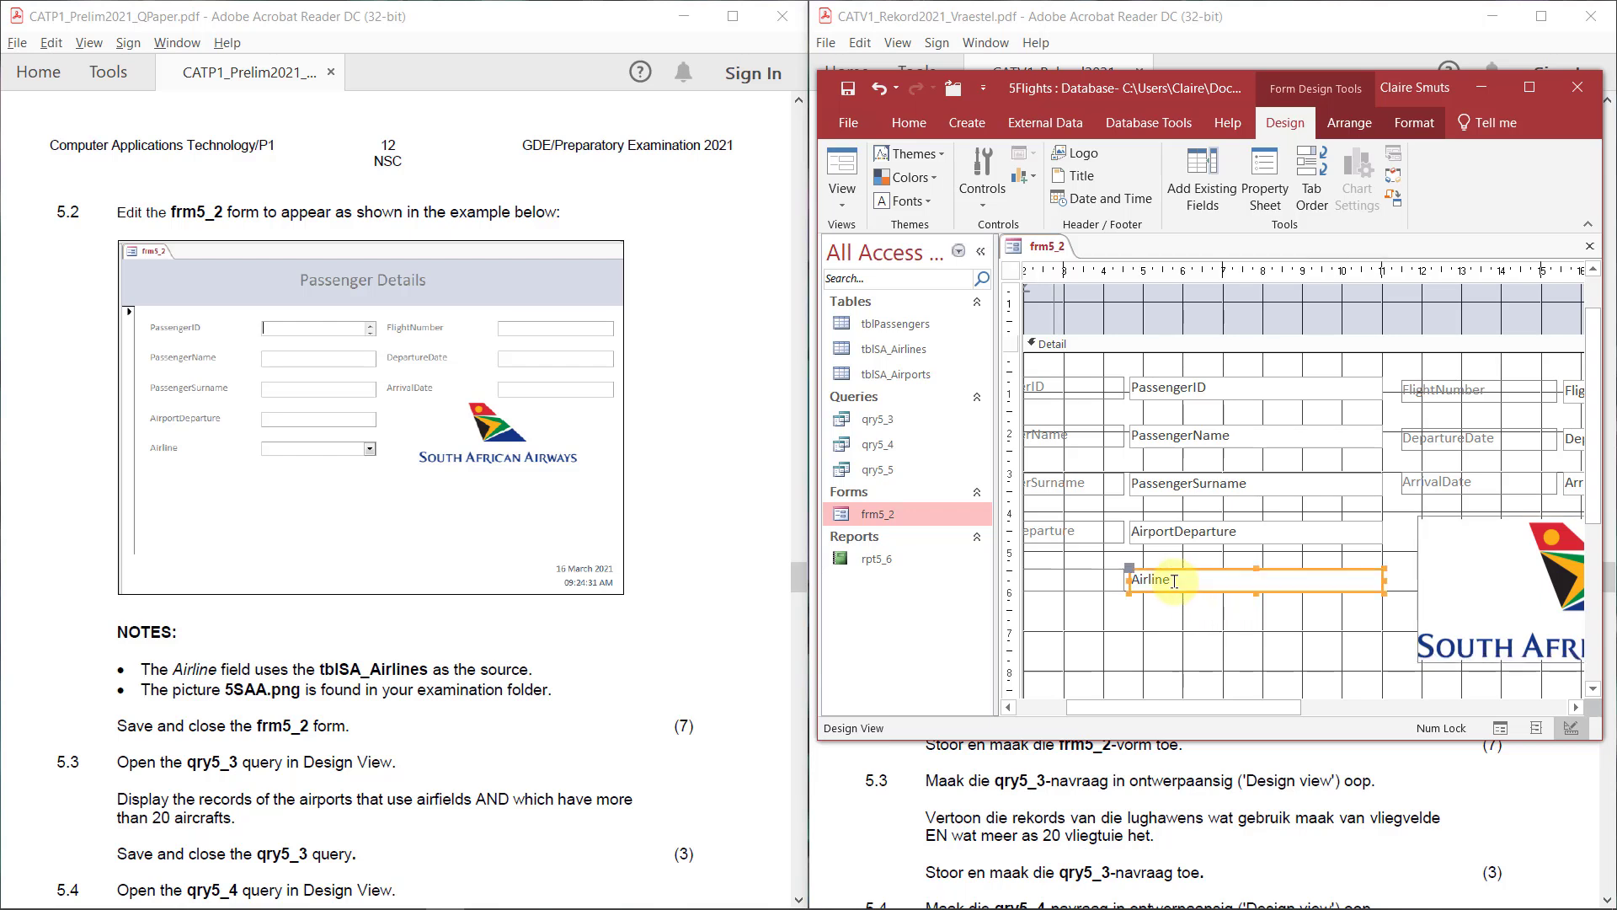
{"action": "left_click_drag", "start_coordinate": [1162, 704], "coordinate": [1086, 707]}
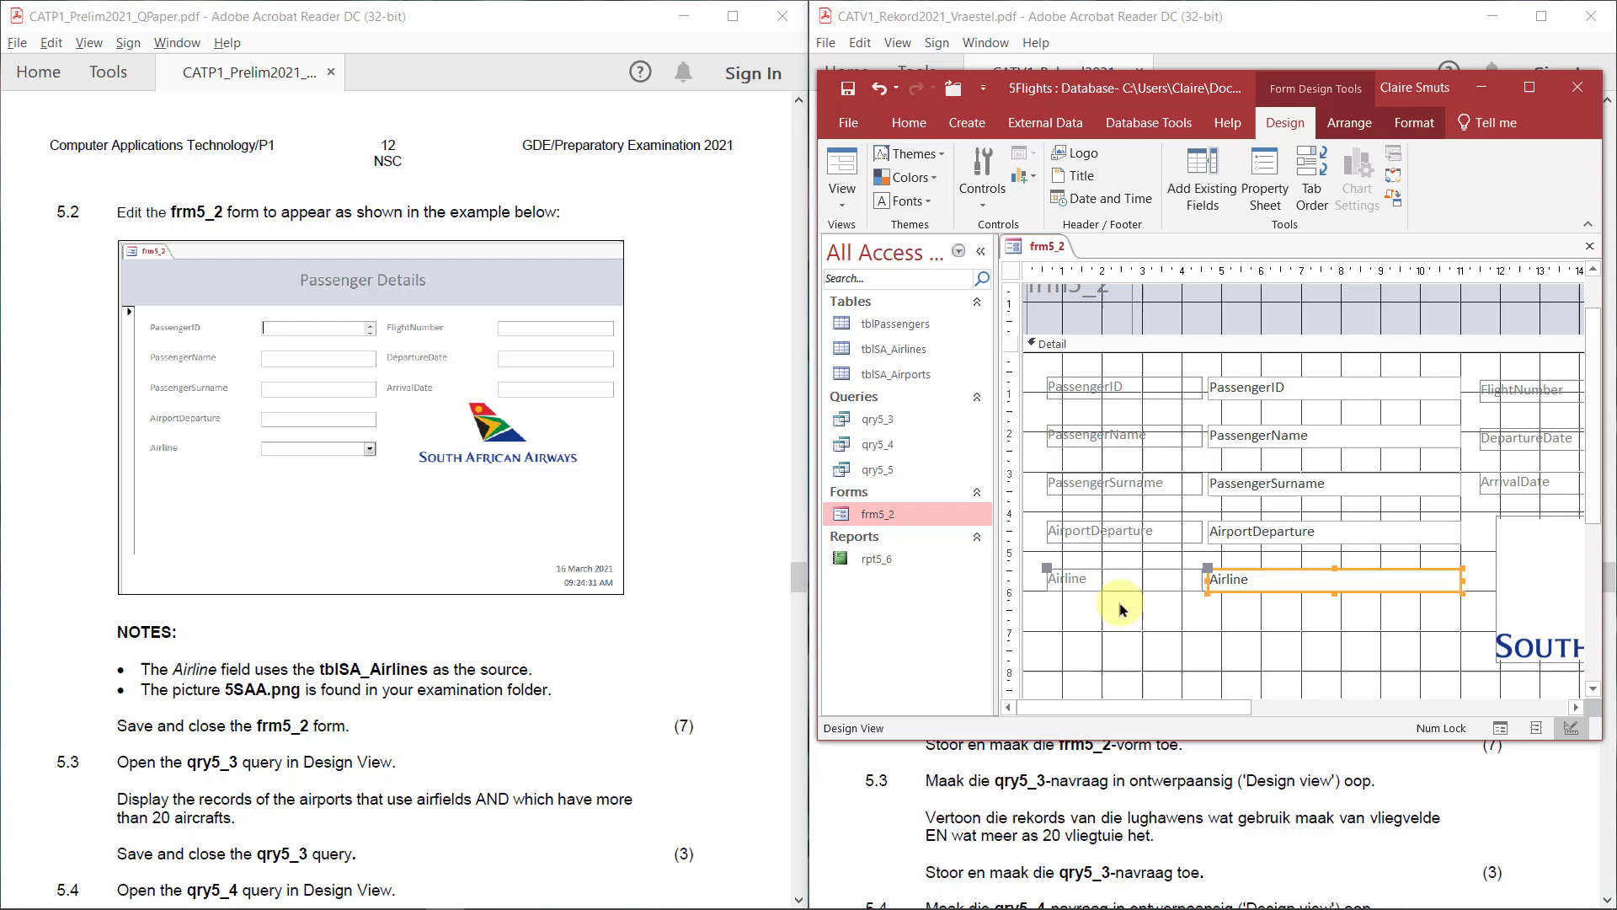
{"action": "left_click", "coordinate": [1127, 579]}
{"action": "left_click", "coordinate": [1263, 580]}
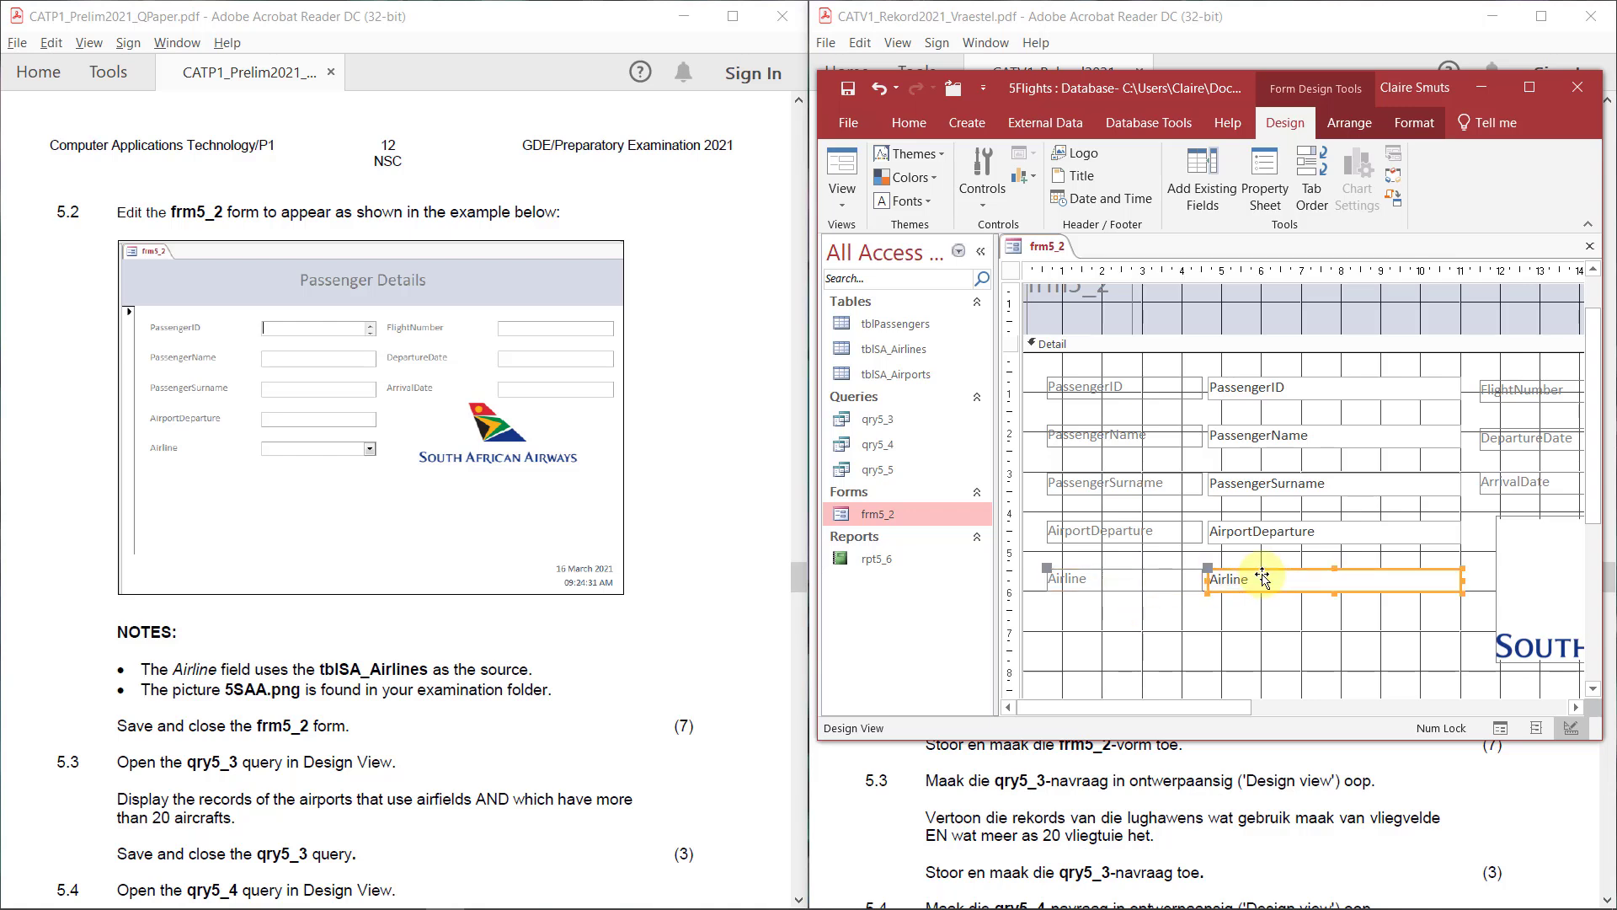
{"action": "left_click", "coordinate": [1267, 192]}
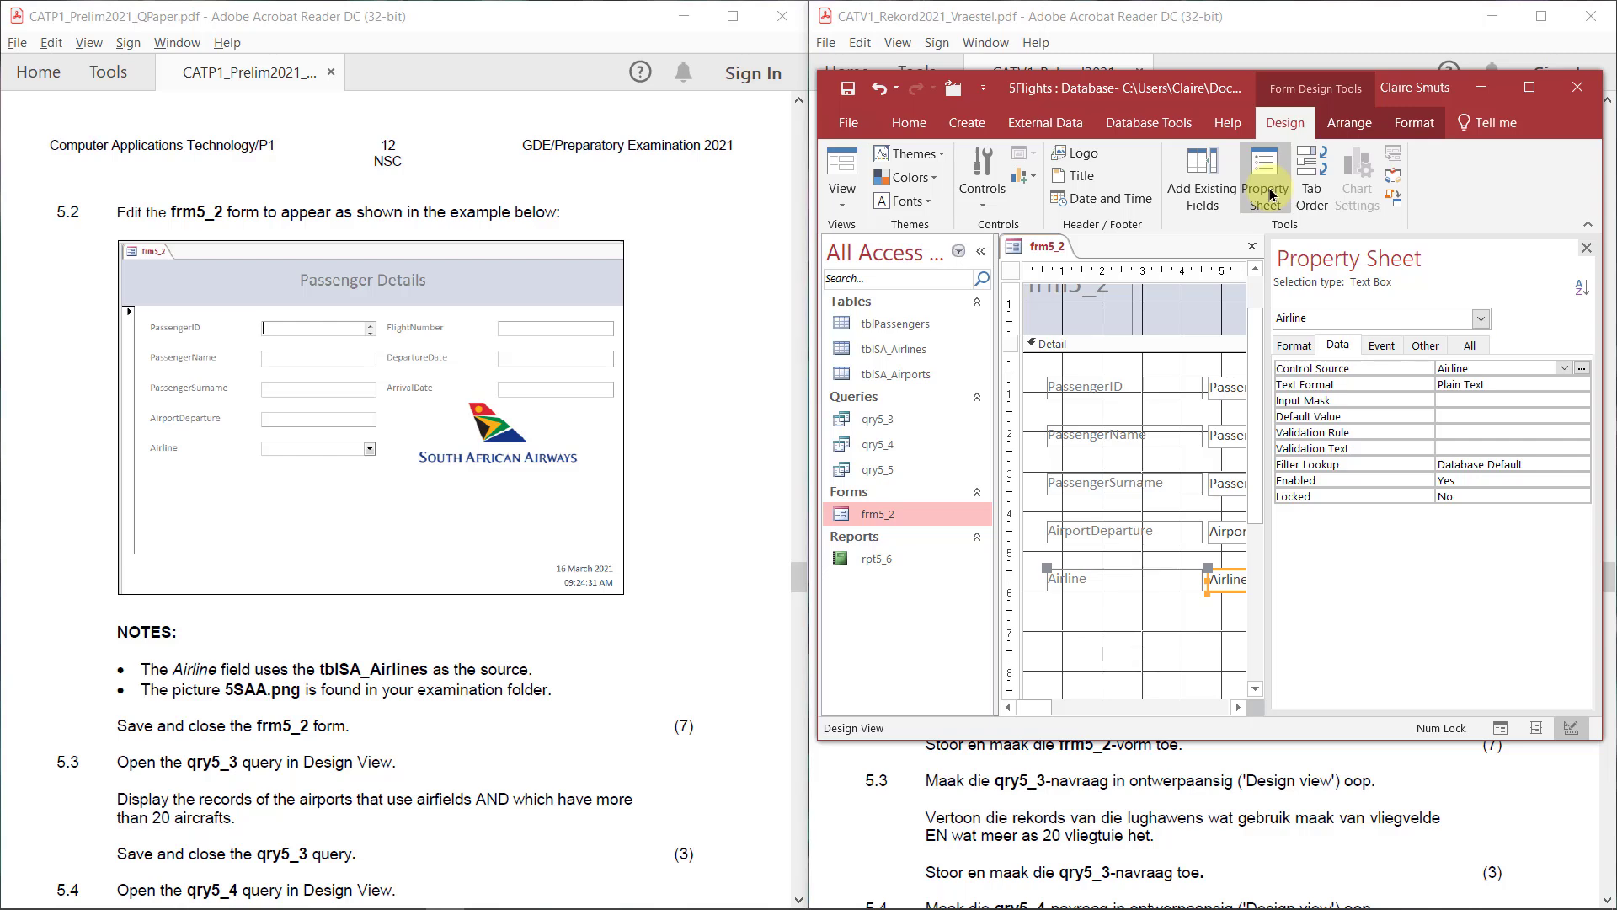
{"action": "left_click", "coordinate": [1132, 587]}
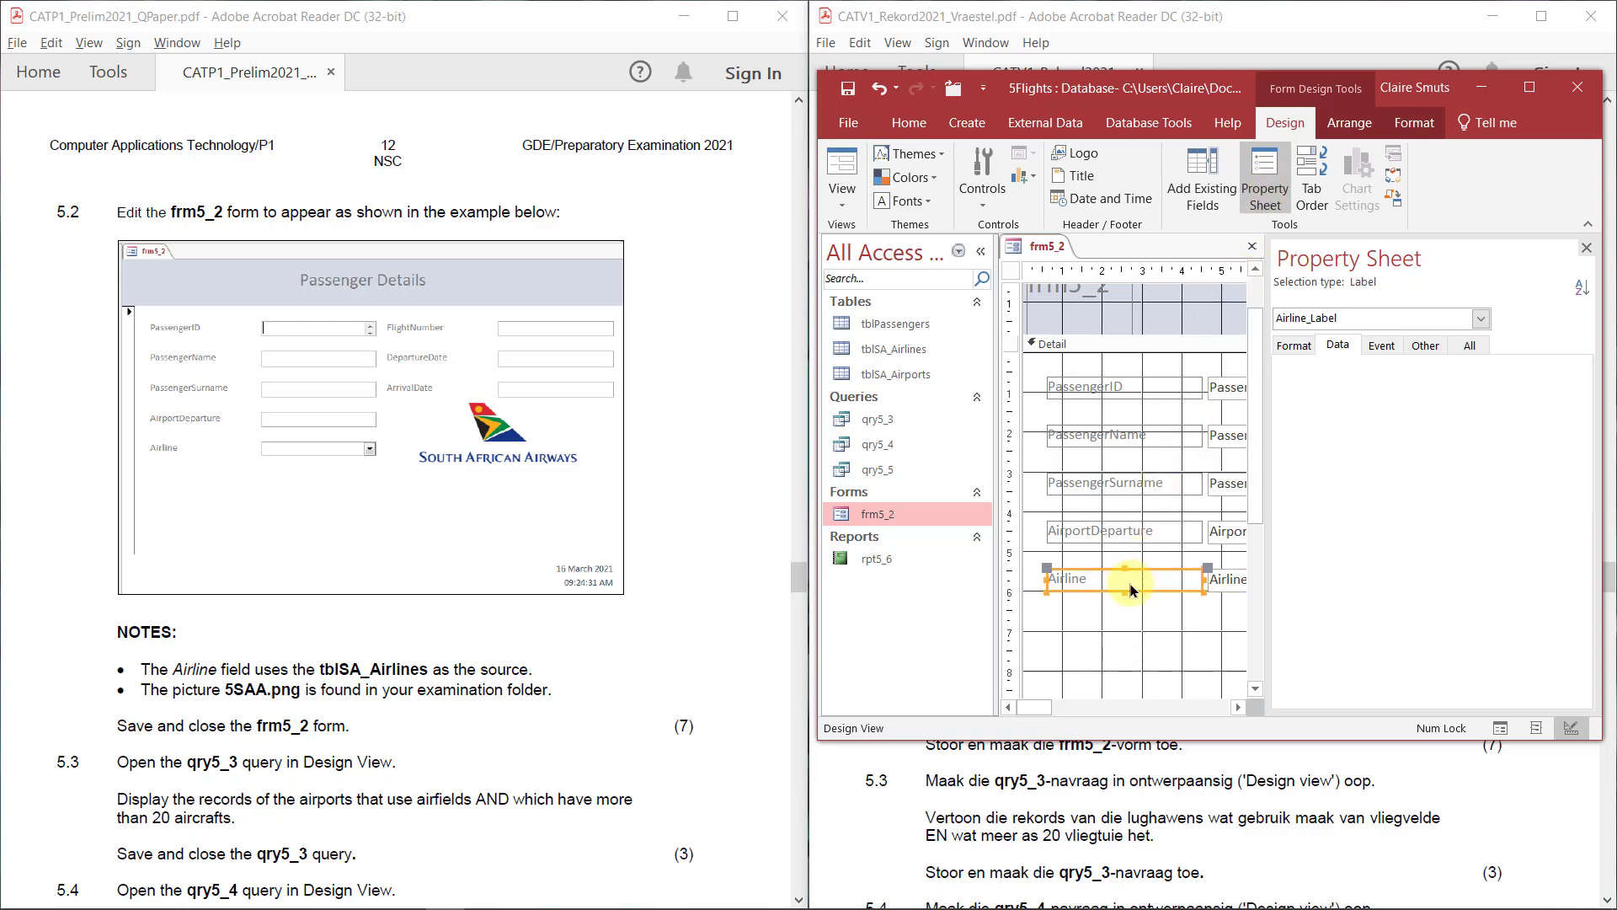
{"action": "left_click", "coordinate": [1230, 580]}
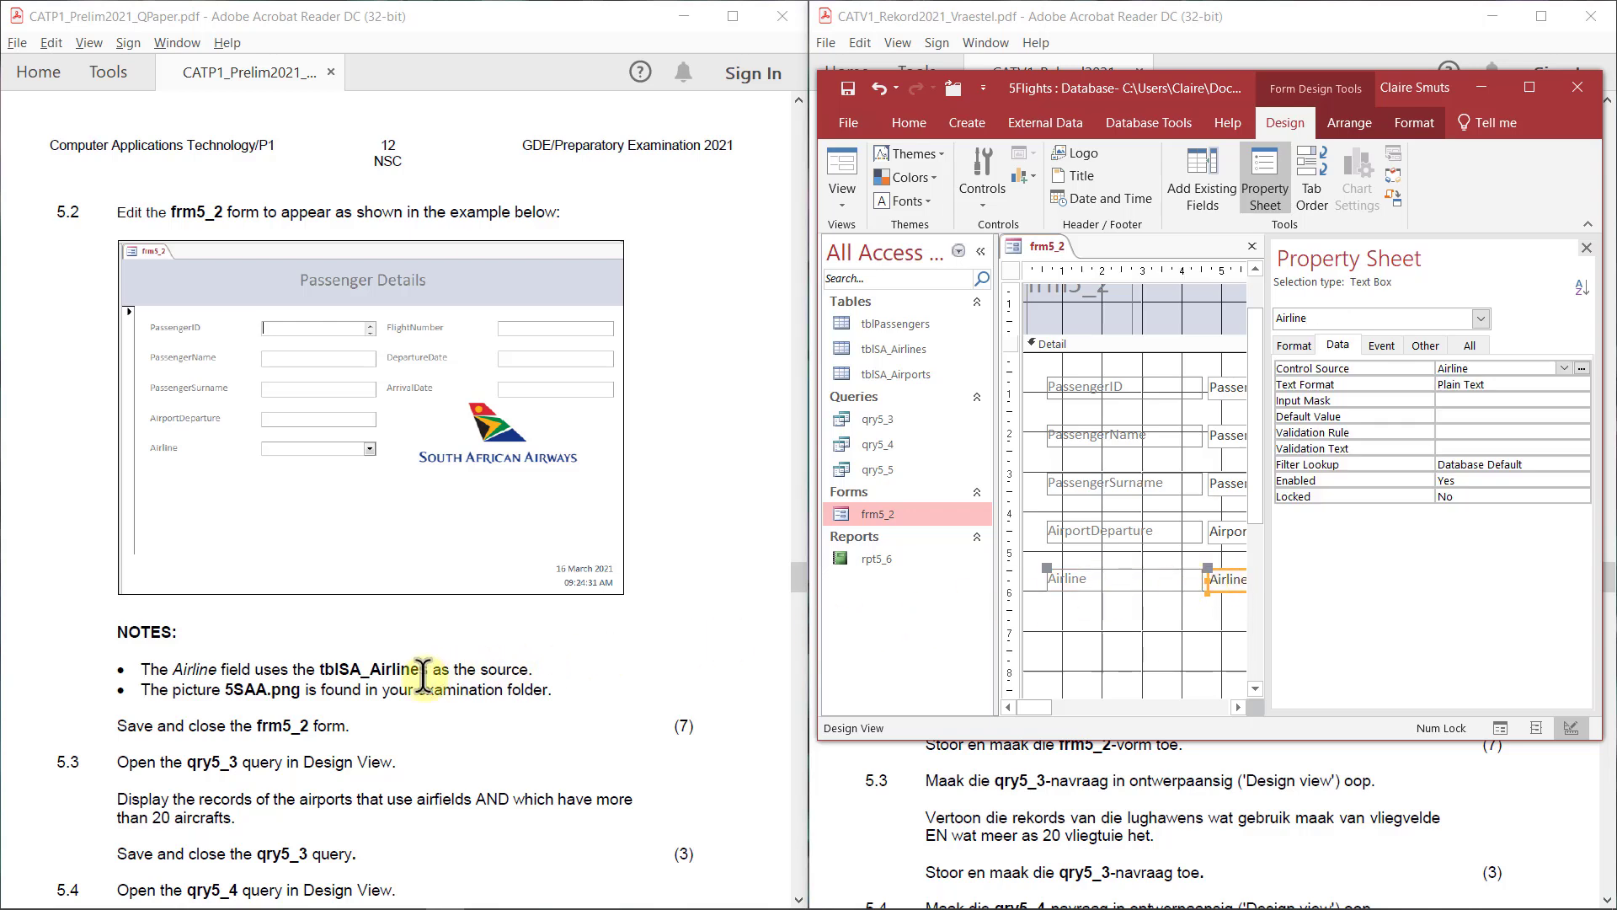
{"action": "left_click_drag", "start_coordinate": [1036, 707], "coordinate": [1101, 708]}
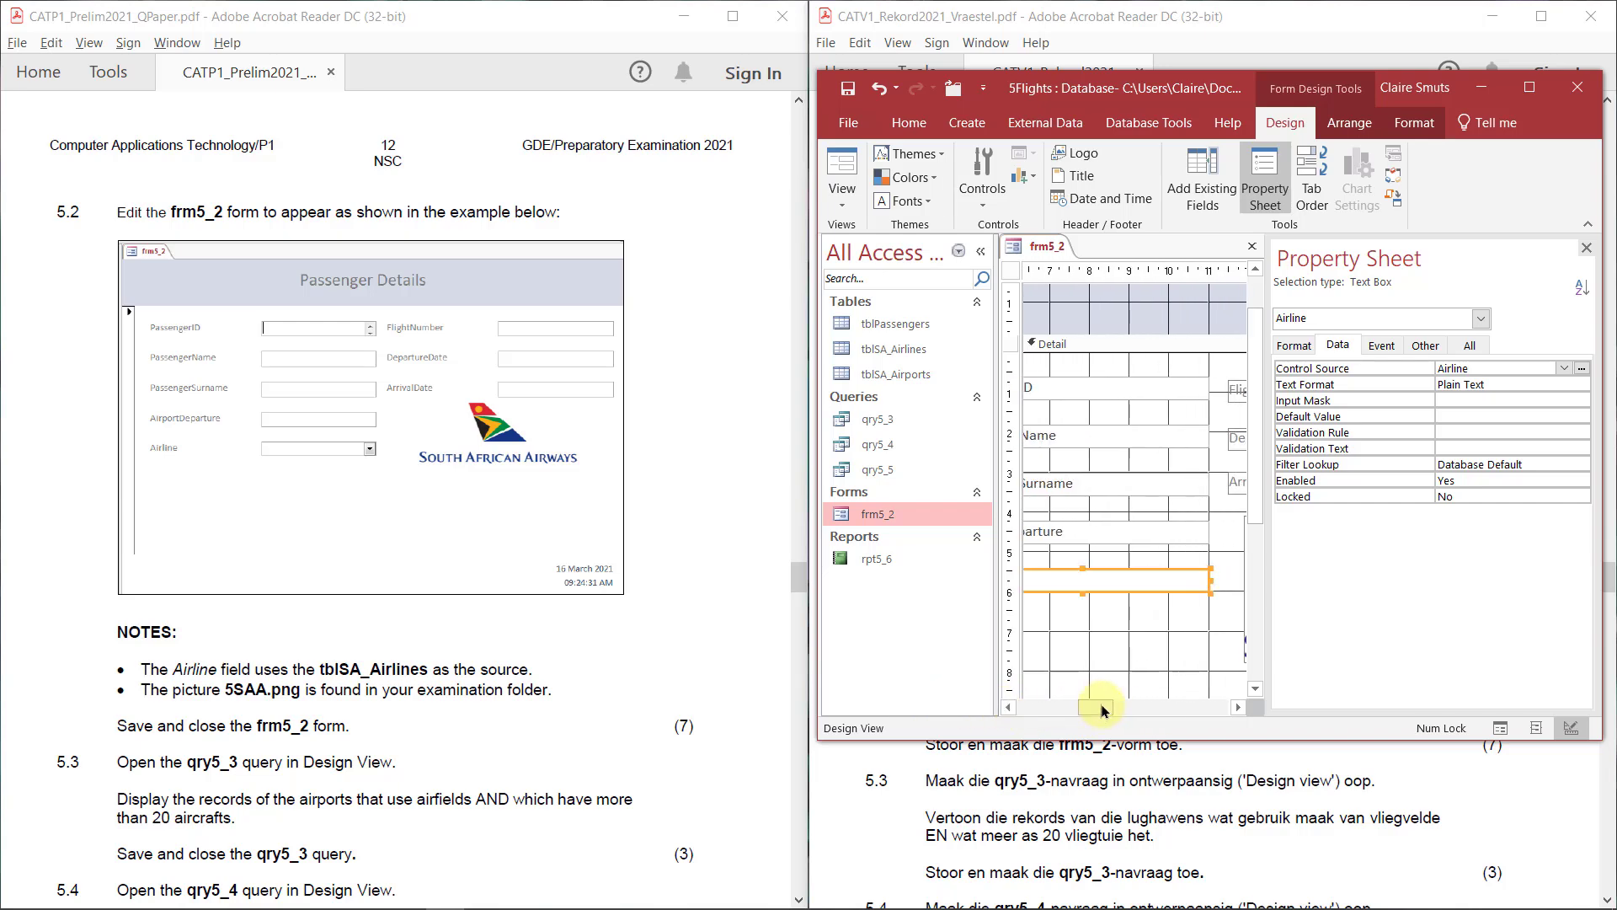
{"action": "right_click", "coordinate": [1160, 580]}
{"action": "mouse_move", "coordinate": [1254, 309]}
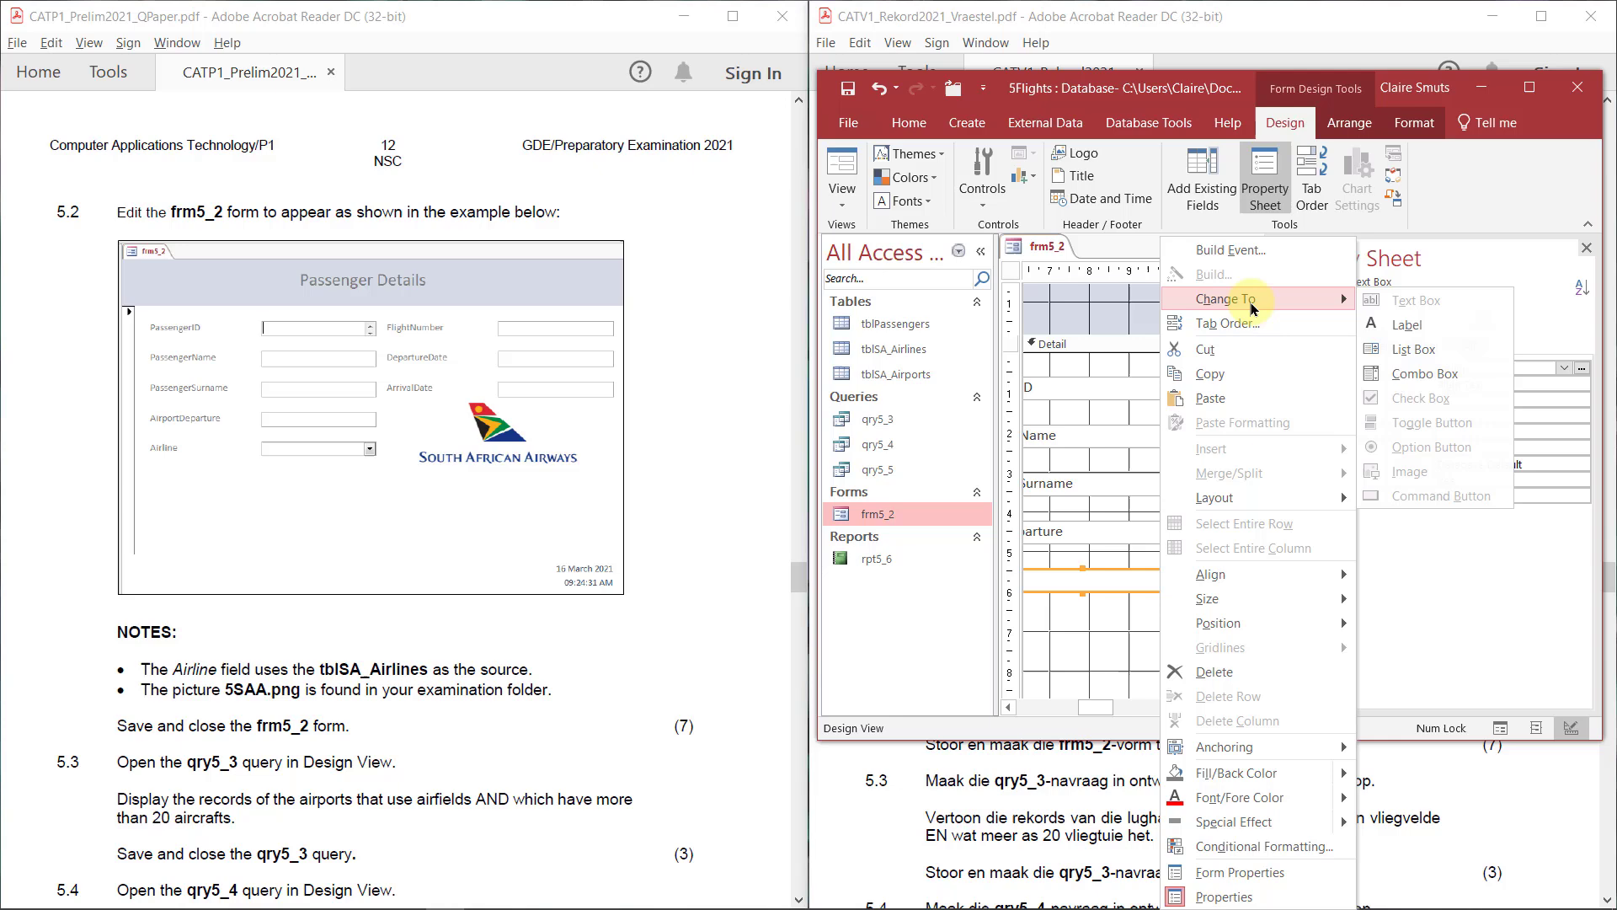
{"action": "left_click", "coordinate": [1412, 369]}
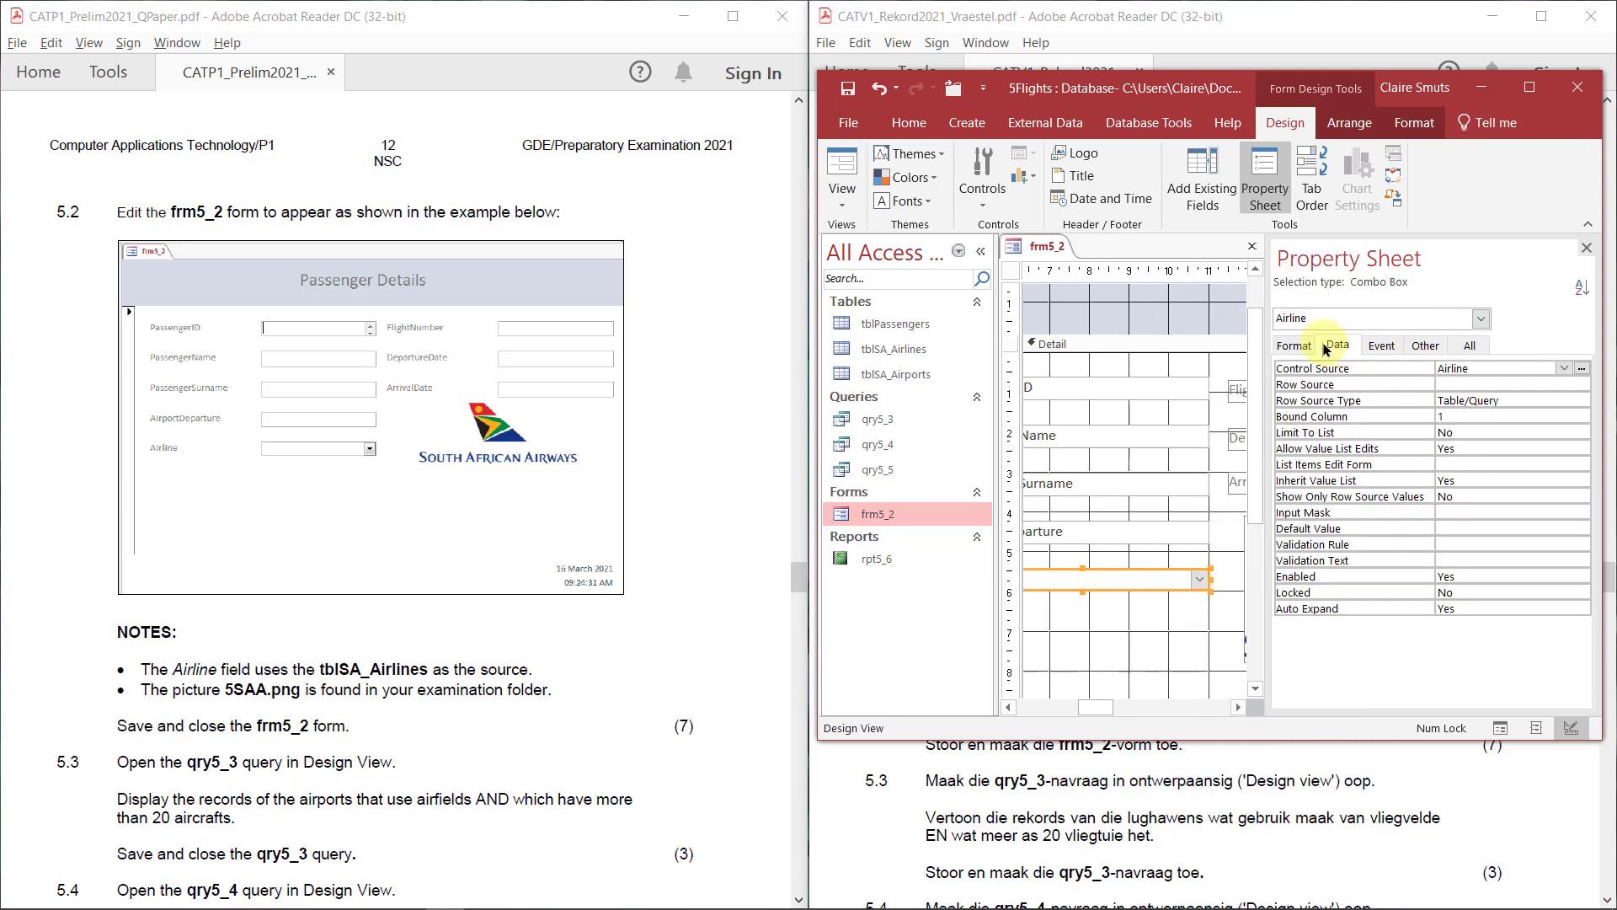
Set the Airline combo box's Row Source to tblSA_Airlines.
{"action": "left_click", "coordinate": [1528, 383]}
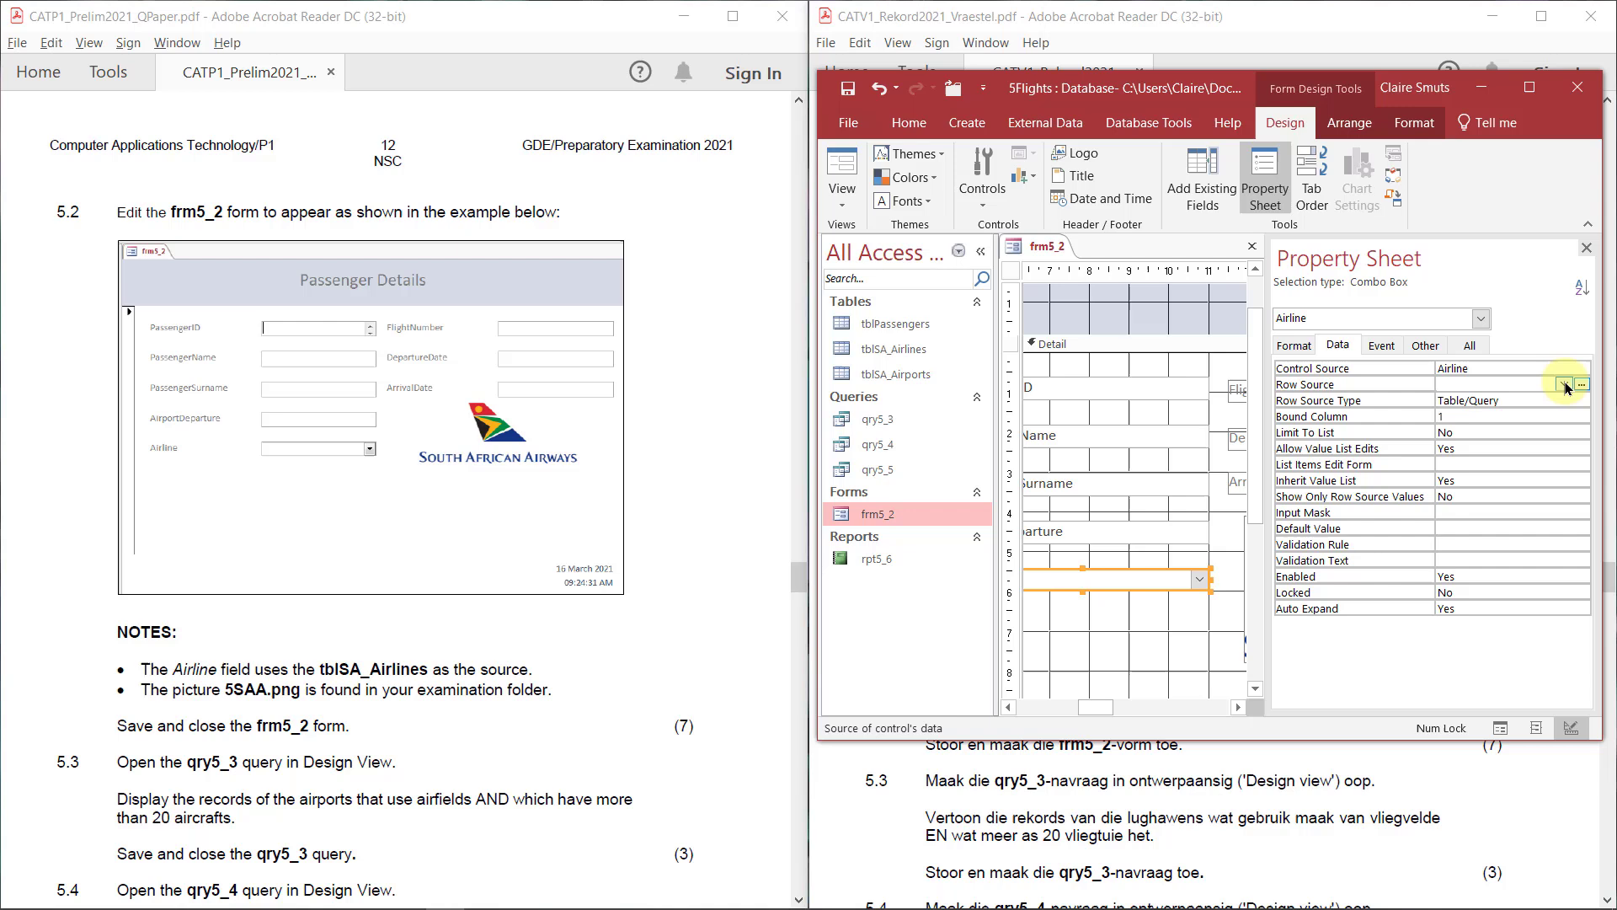
{"action": "left_click", "coordinate": [1564, 384]}
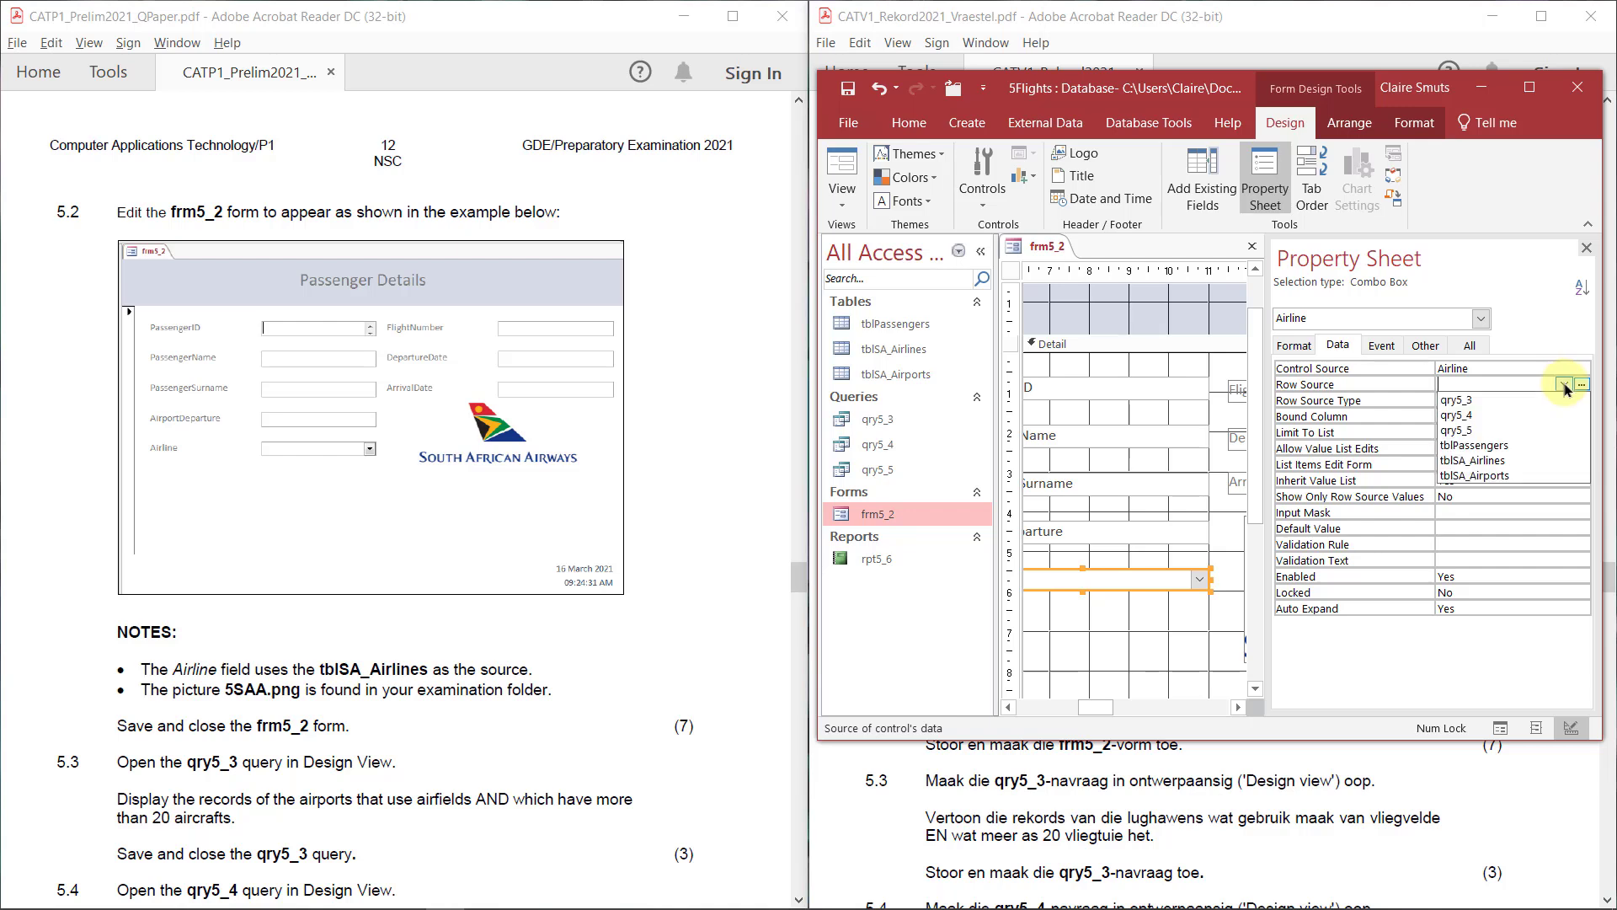
{"action": "left_click", "coordinate": [1544, 463]}
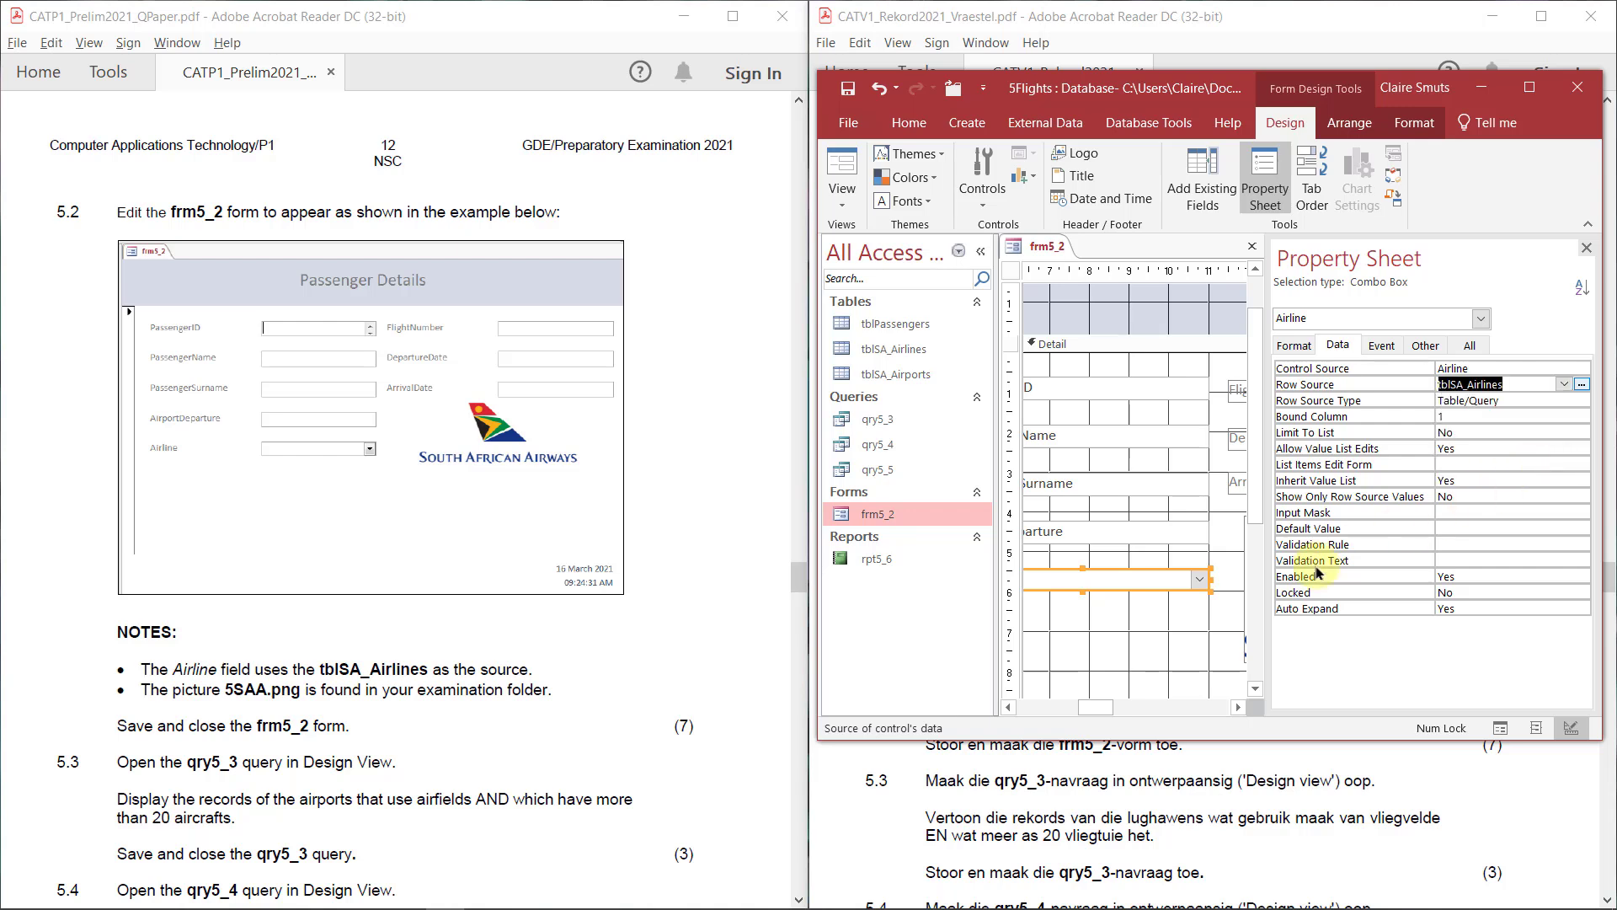
{"action": "left_click", "coordinate": [1174, 629]}
Close the Property Sheet and expand the Form Footer to about 2.3 cm high, making room for the date and time shown in the example.
{"action": "left_click_drag", "start_coordinate": [1110, 708], "coordinate": [1202, 707]}
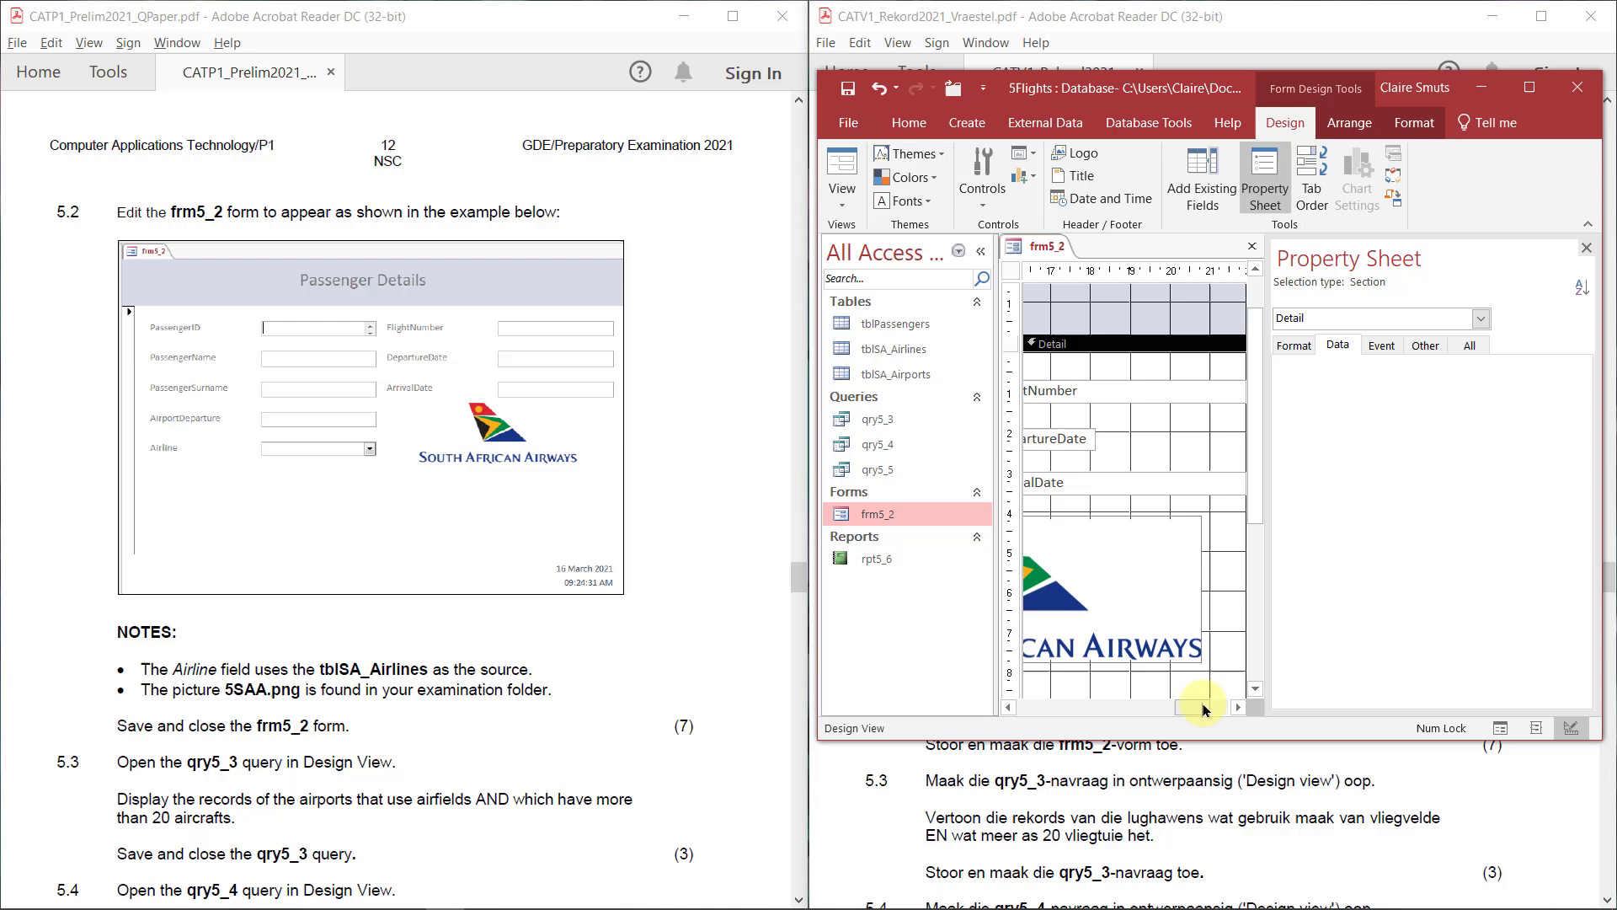
{"action": "left_click", "coordinate": [639, 547]}
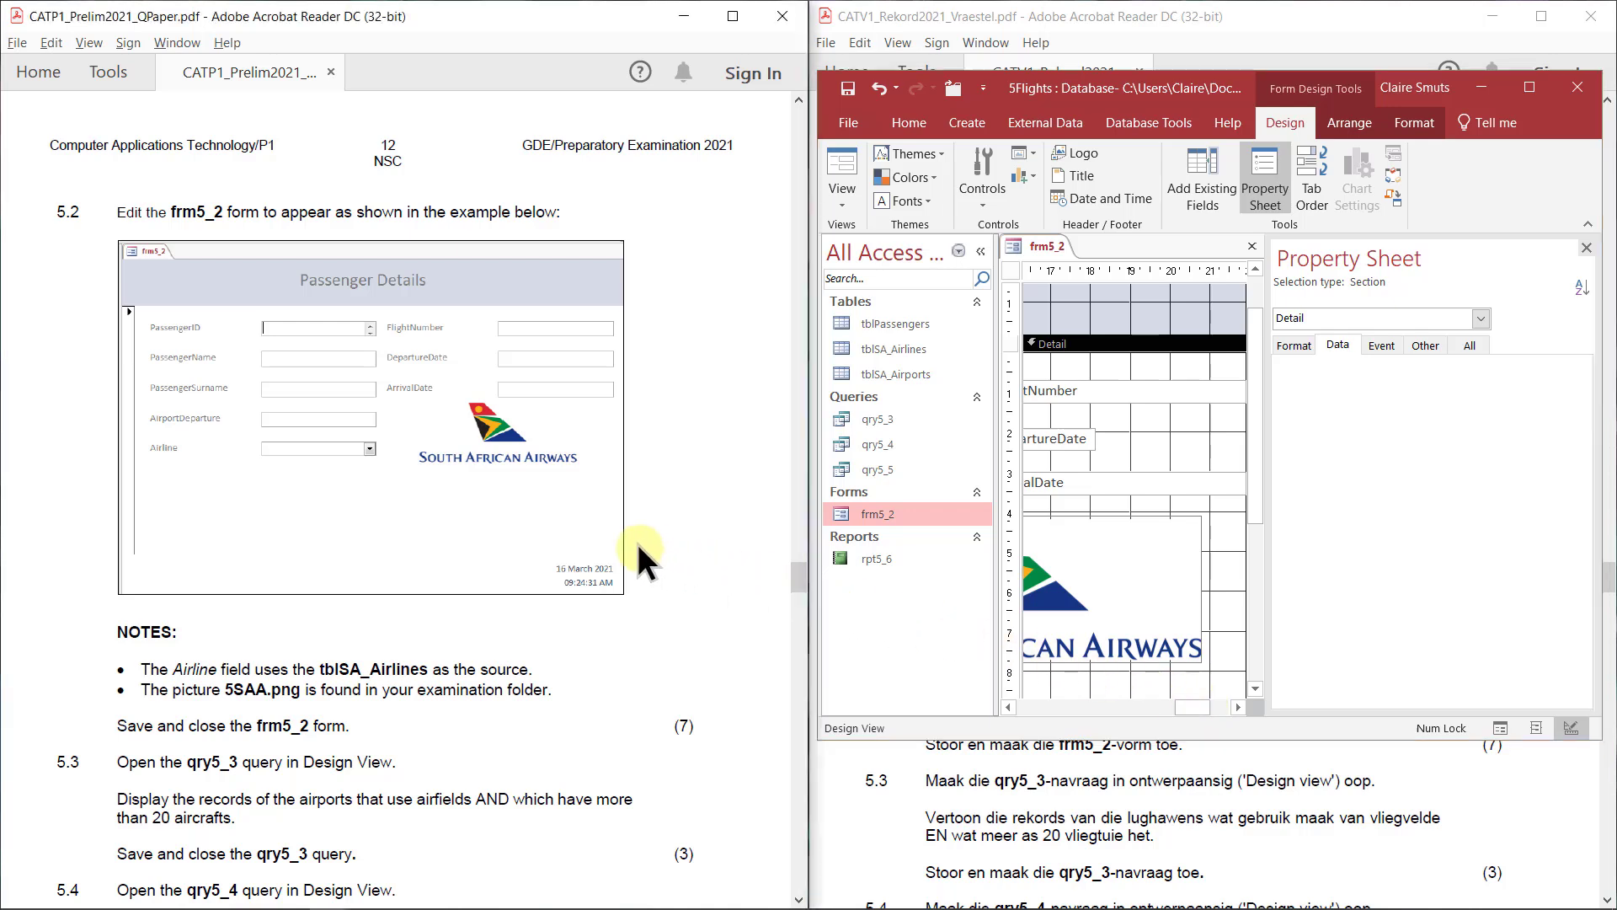
{"action": "left_click_drag", "start_coordinate": [551, 553], "coordinate": [634, 602]}
{"action": "left_click", "coordinate": [660, 549]}
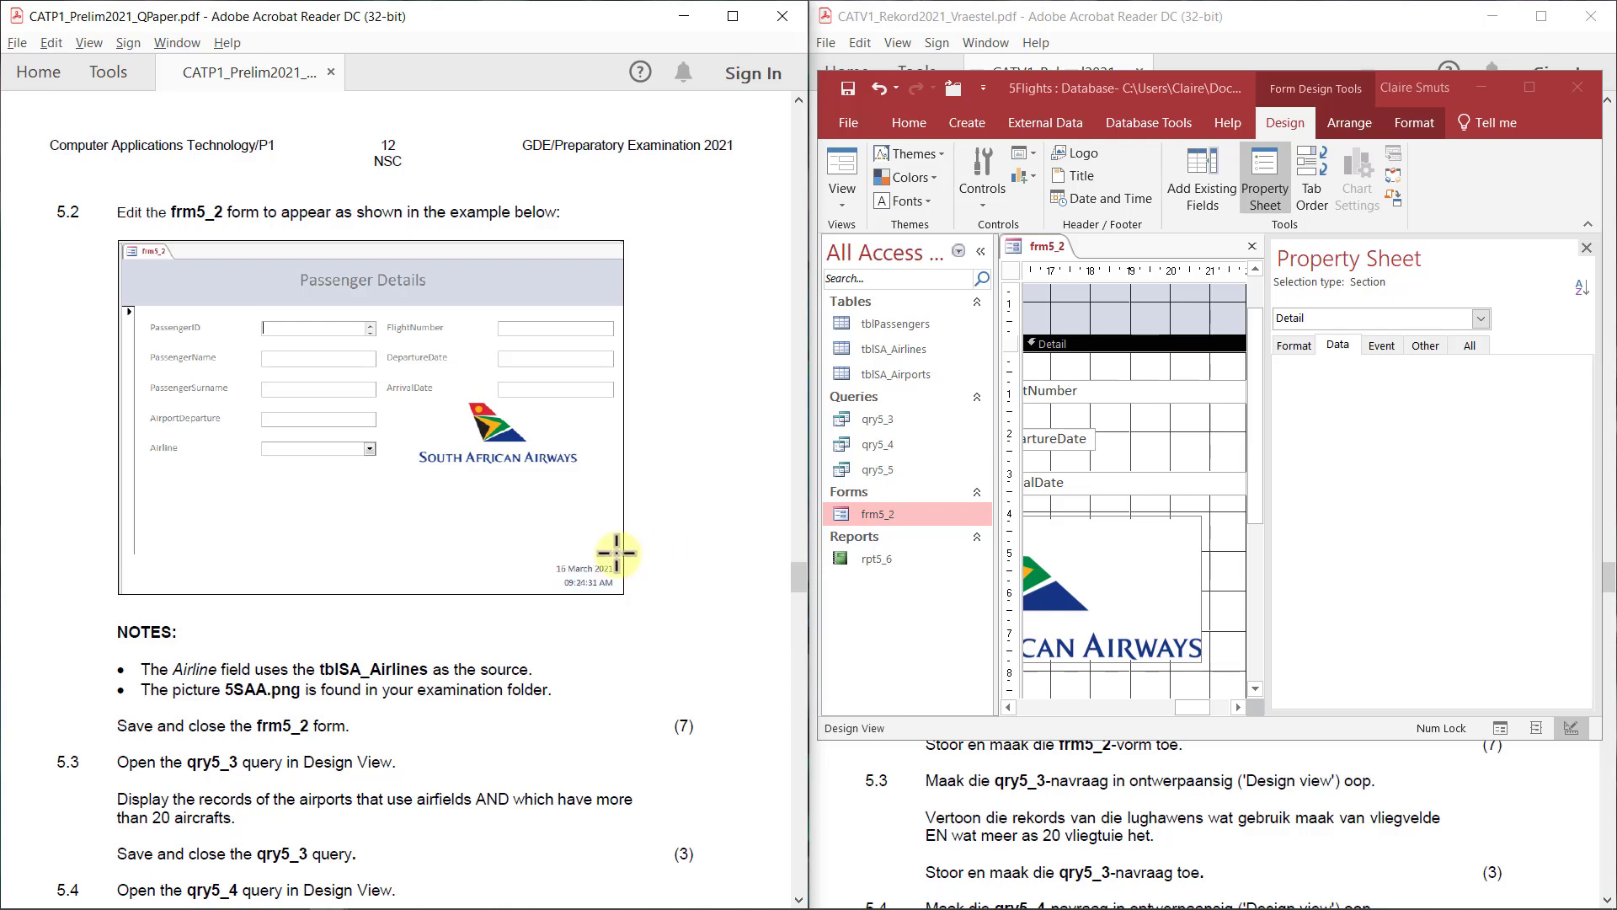
{"action": "left_click_drag", "start_coordinate": [540, 555], "coordinate": [628, 596]}
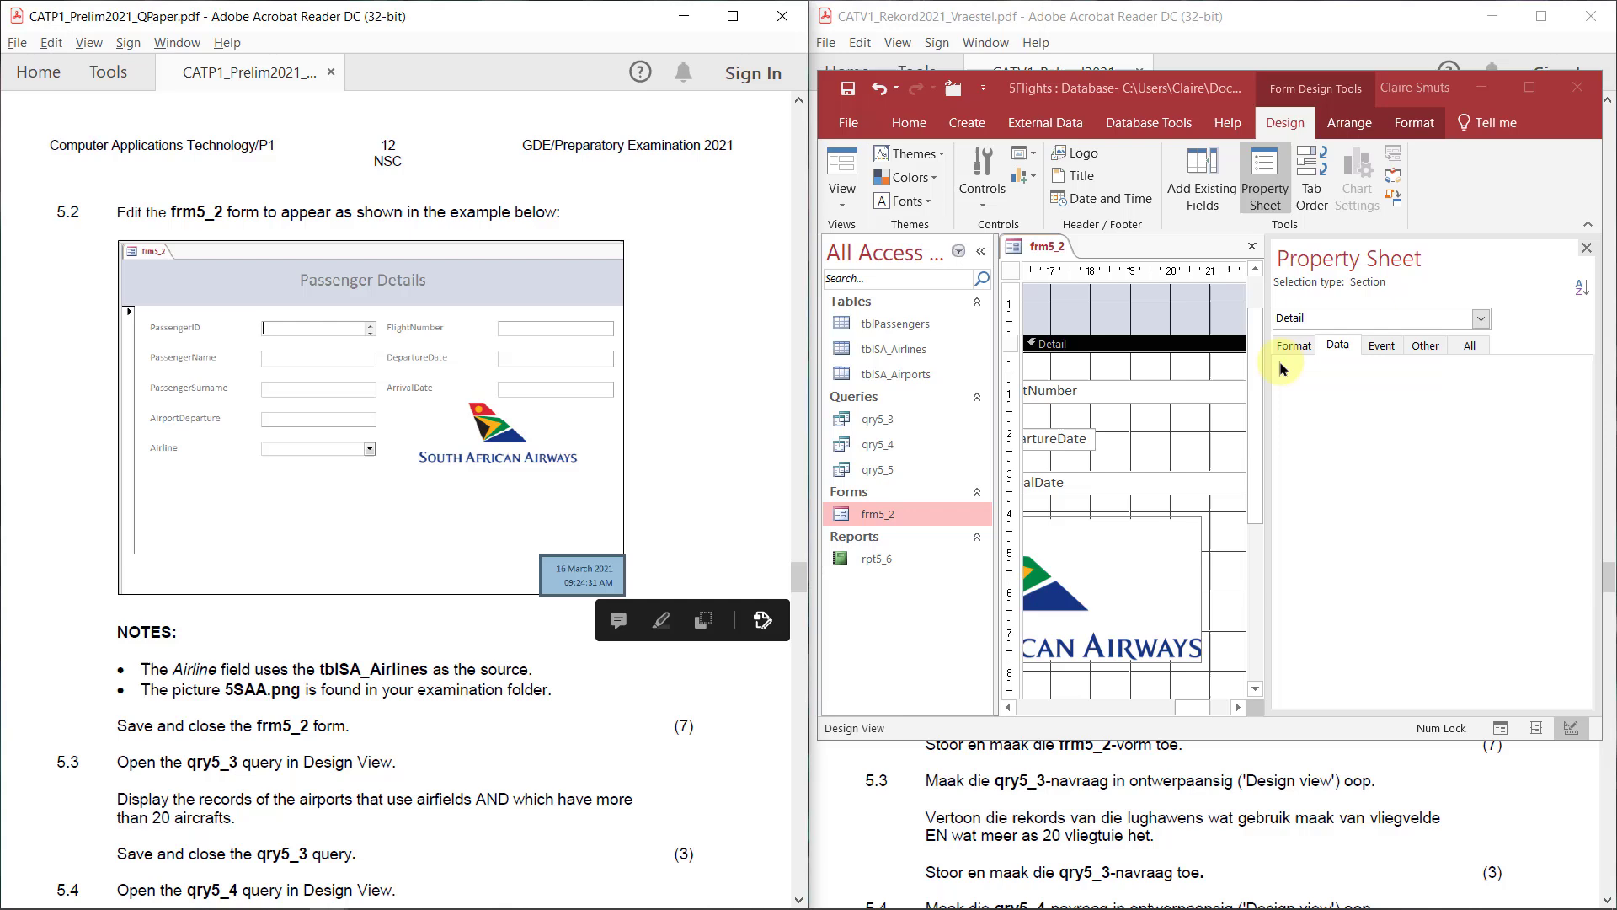
{"action": "left_click", "coordinate": [1588, 252]}
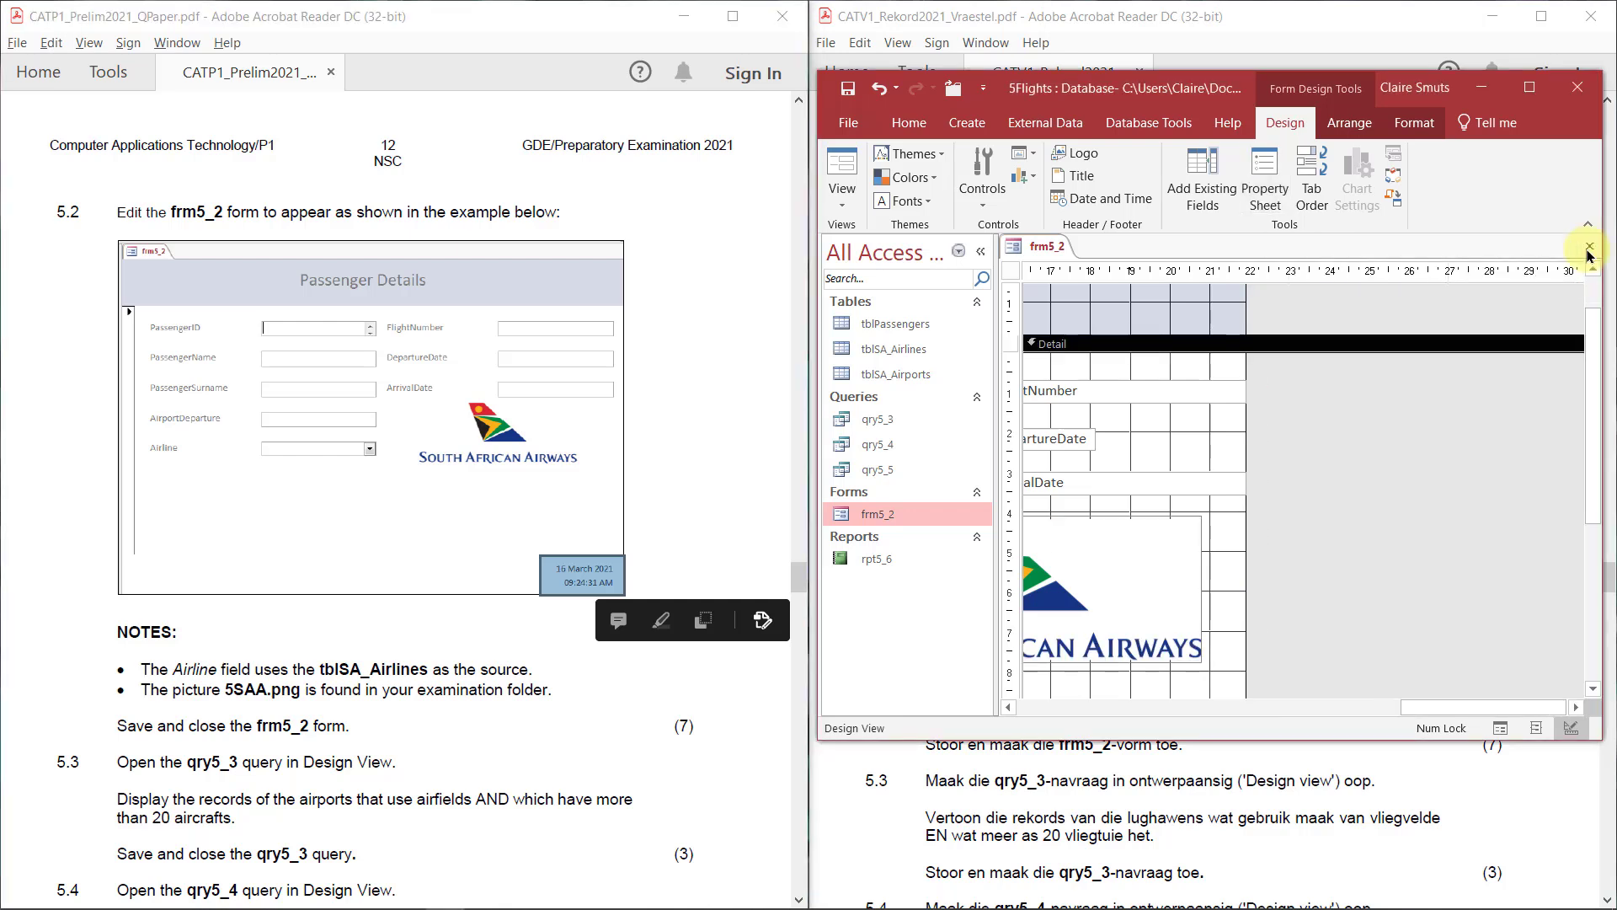
{"action": "scroll", "coordinate": [1567, 337], "scroll_direction": "down", "scroll_amount": 5}
{"action": "left_click_drag", "start_coordinate": [1480, 708], "coordinate": [1386, 704]}
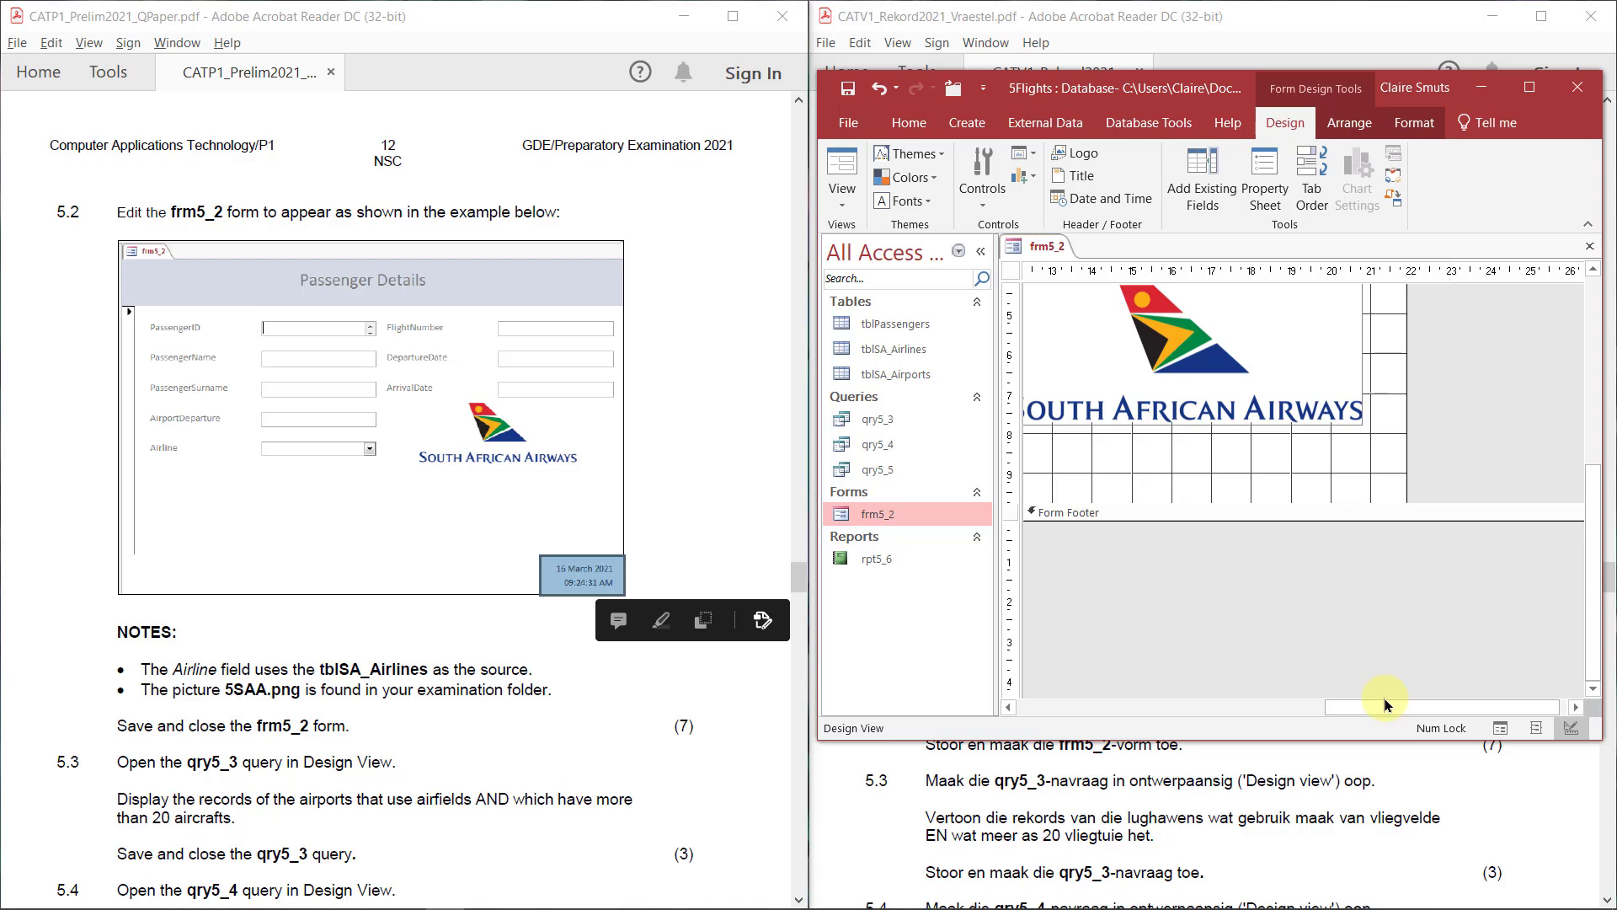
{"action": "left_click", "coordinate": [579, 570]}
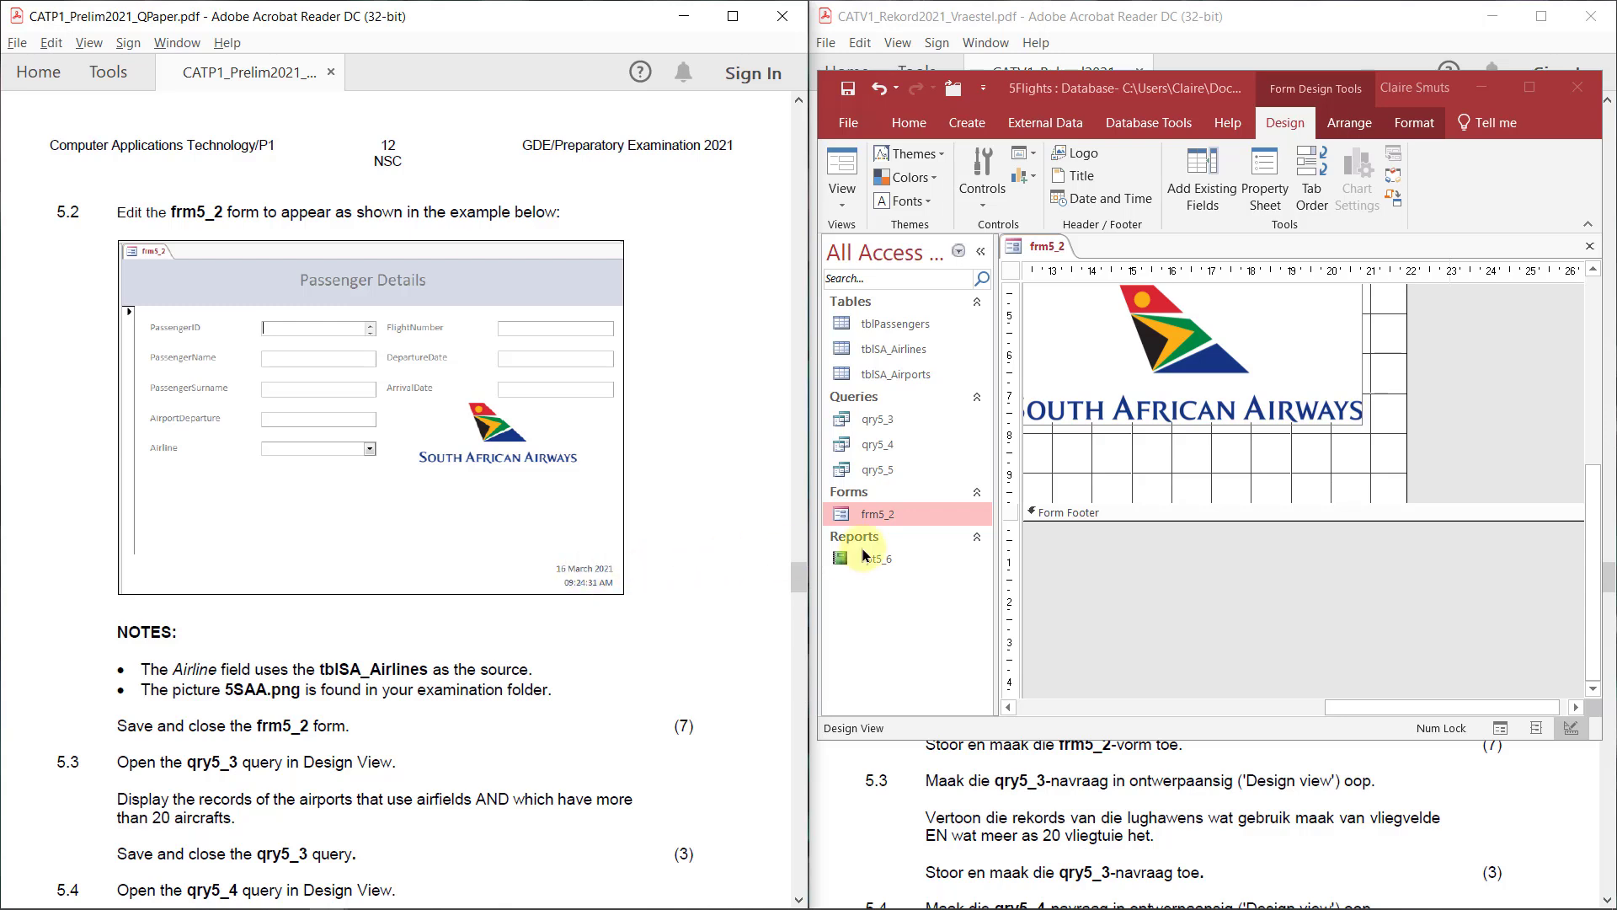
{"action": "left_click_drag", "start_coordinate": [1226, 522], "coordinate": [1220, 615]}
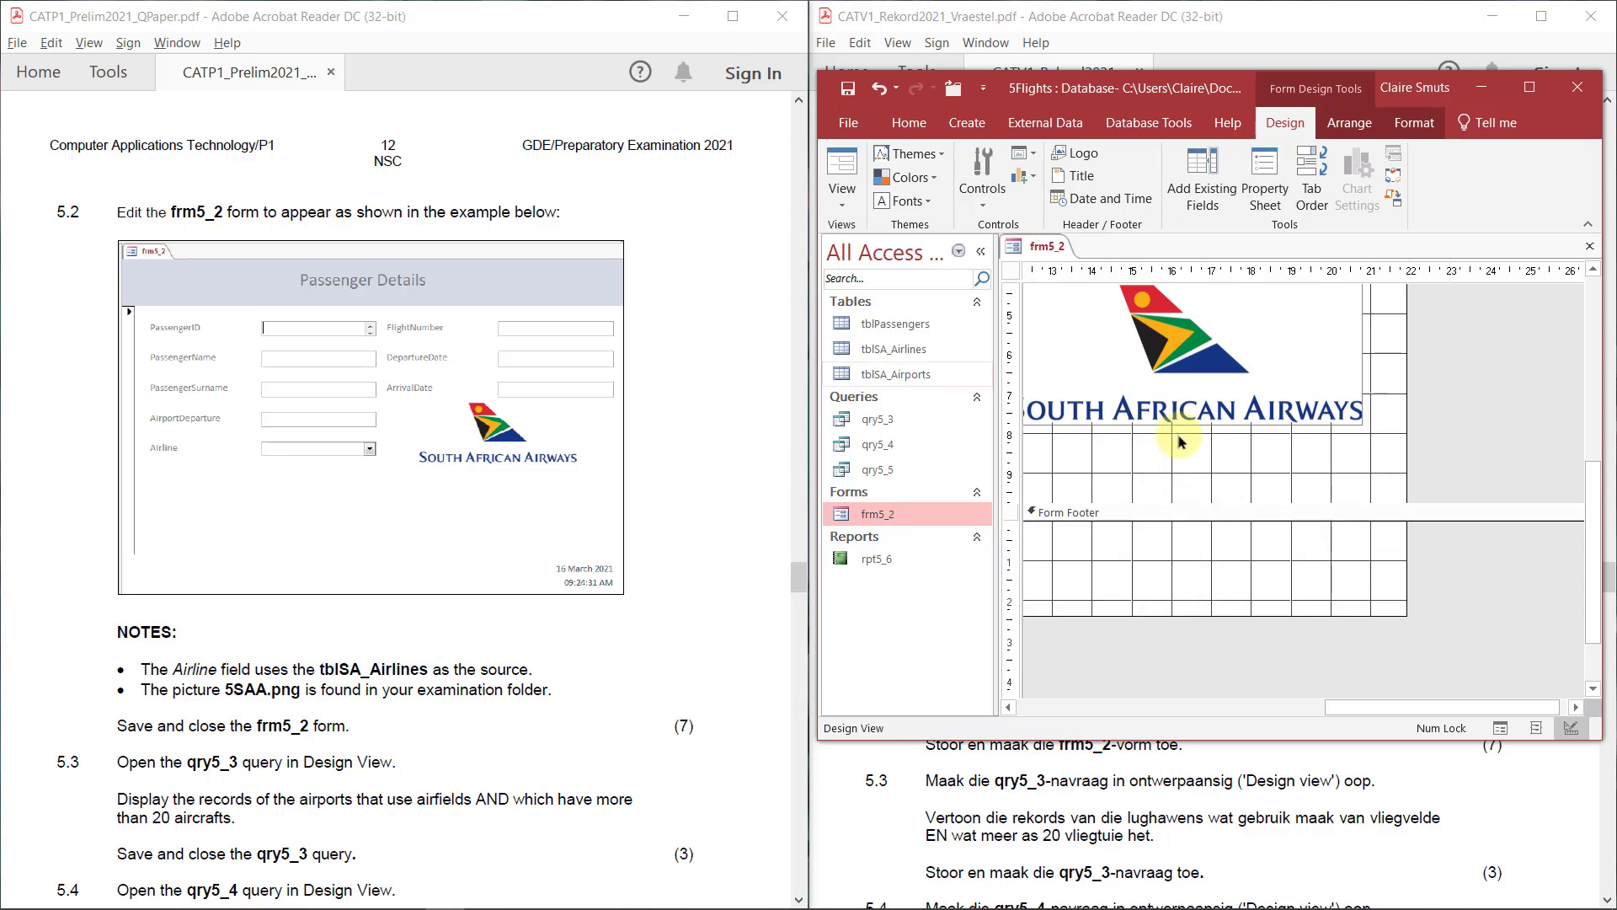
Insert the date and time in the form, using the long date format and the 24-hour time format with seconds.
{"action": "left_click", "coordinate": [1124, 204]}
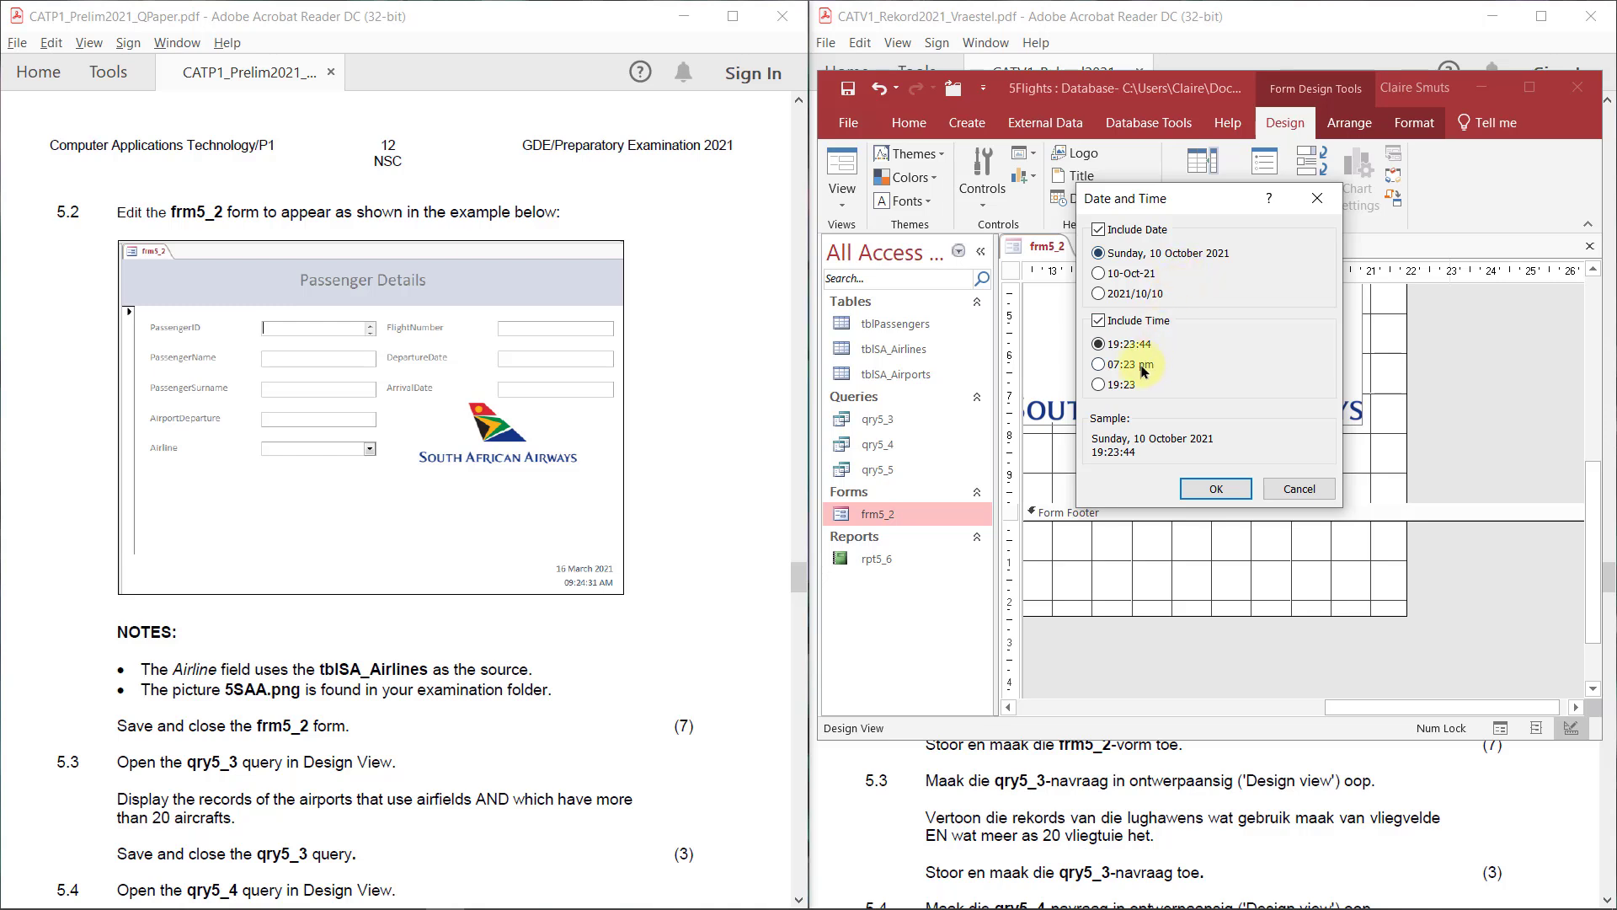
{"action": "left_click", "coordinate": [1099, 364]}
{"action": "left_click", "coordinate": [1099, 344]}
{"action": "left_click", "coordinate": [1216, 489]}
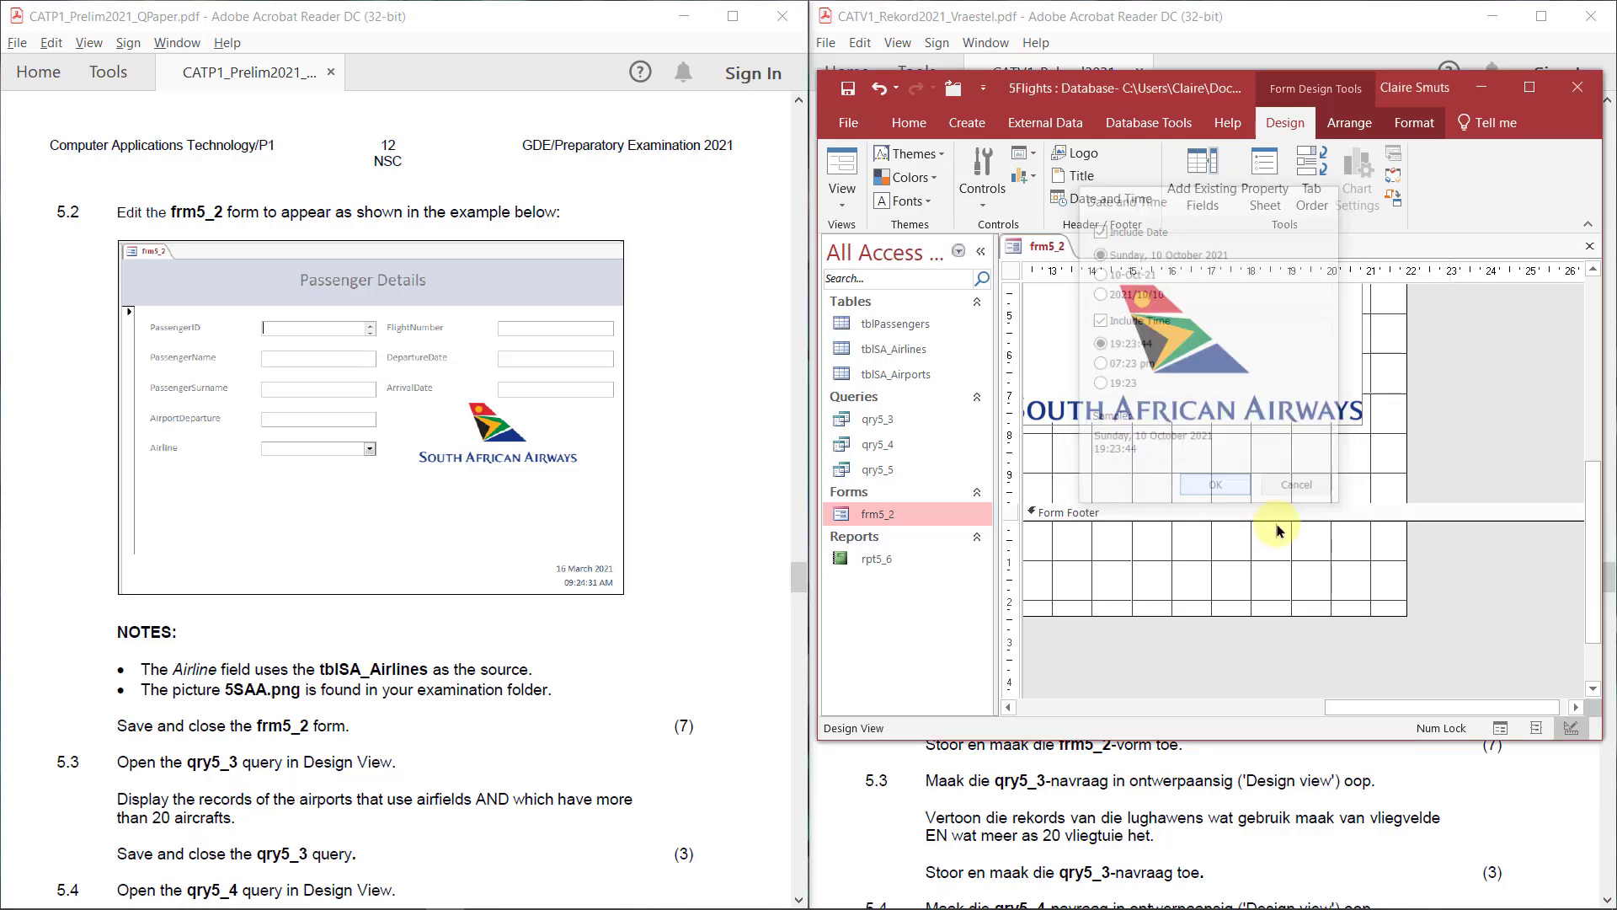
{"action": "scroll", "coordinate": [1346, 576], "scroll_direction": "up", "scroll_amount": 5}
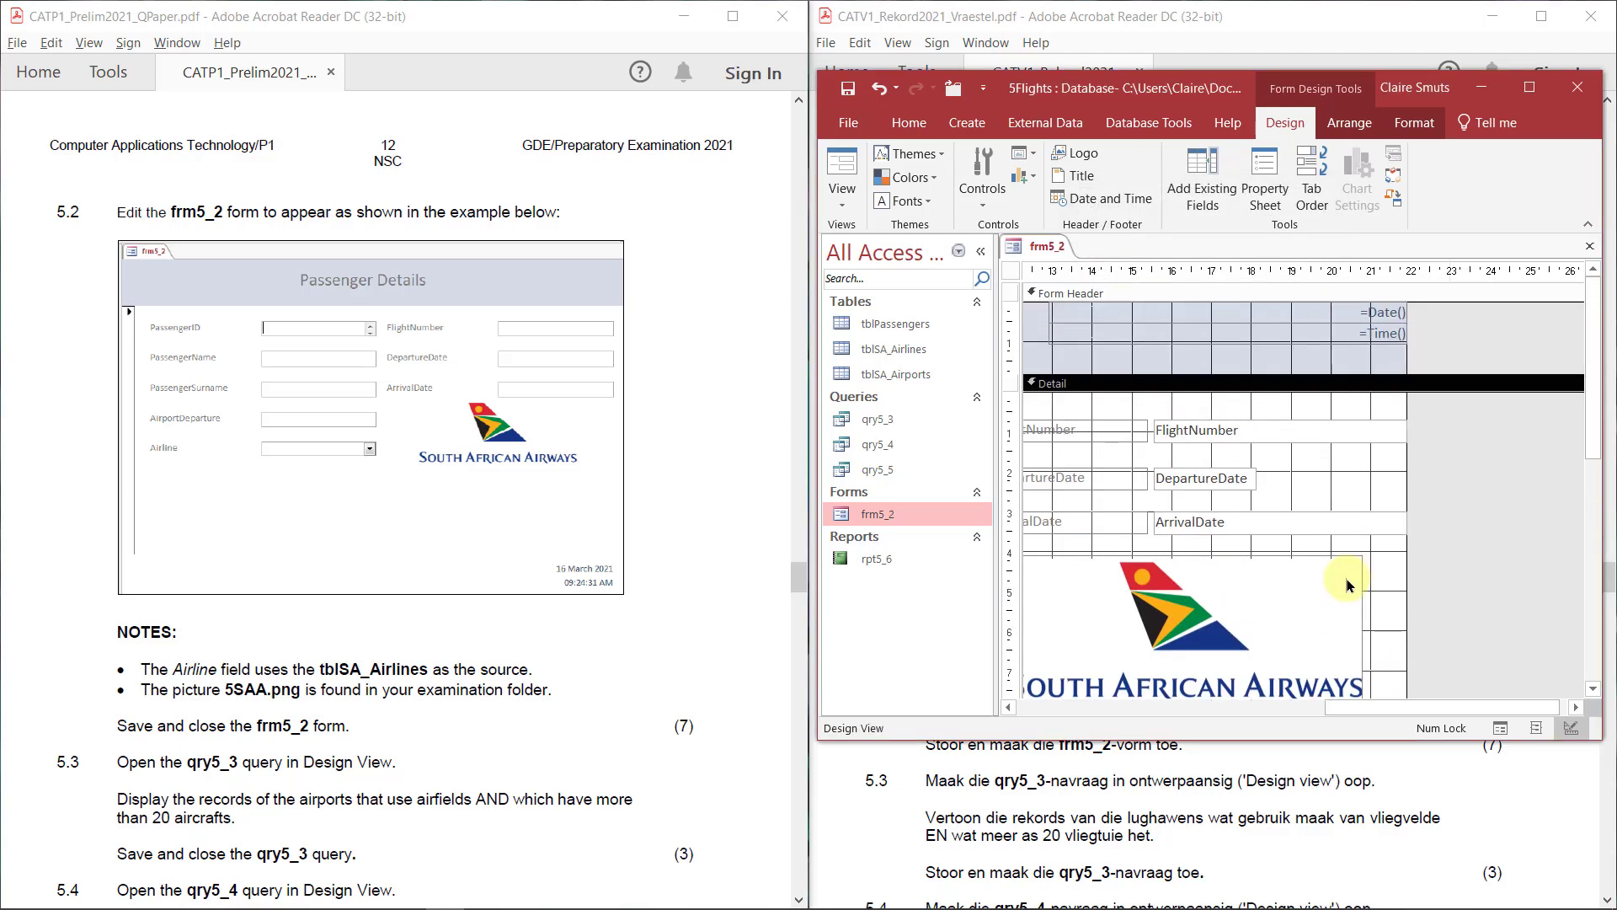
Move the date and time controls together from the Form Header to the upper edge of the Form Footer.
{"action": "left_click", "coordinate": [1383, 314]}
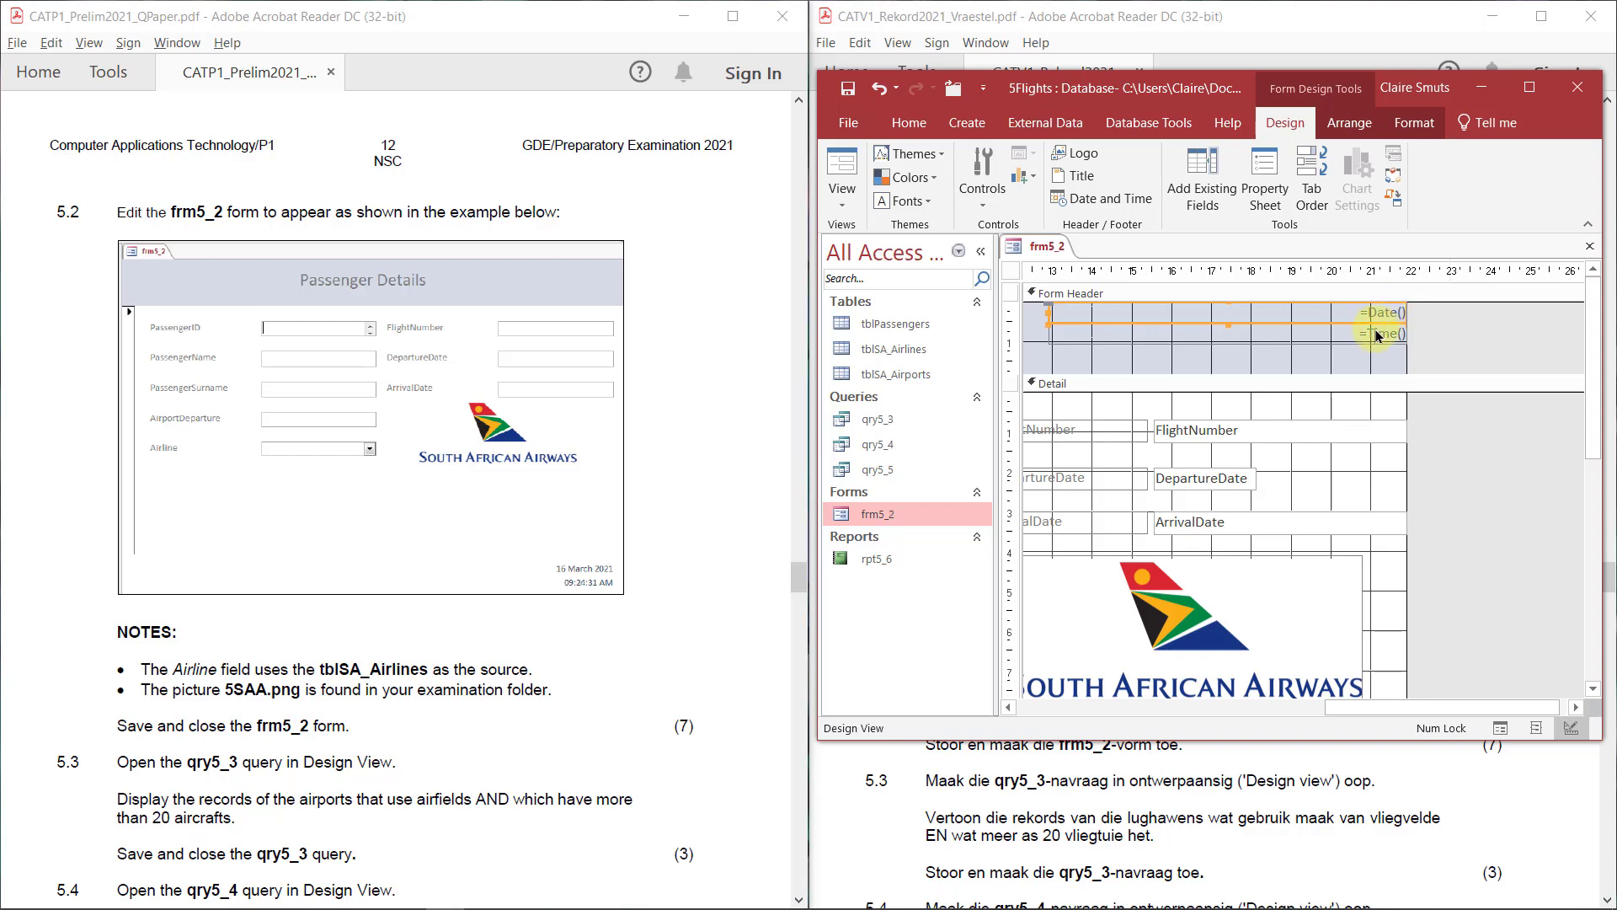
{"action": "left_click", "coordinate": [1379, 335], "text": "shift"}
{"action": "left_click_drag", "start_coordinate": [1366, 344], "coordinate": [1365, 534]}
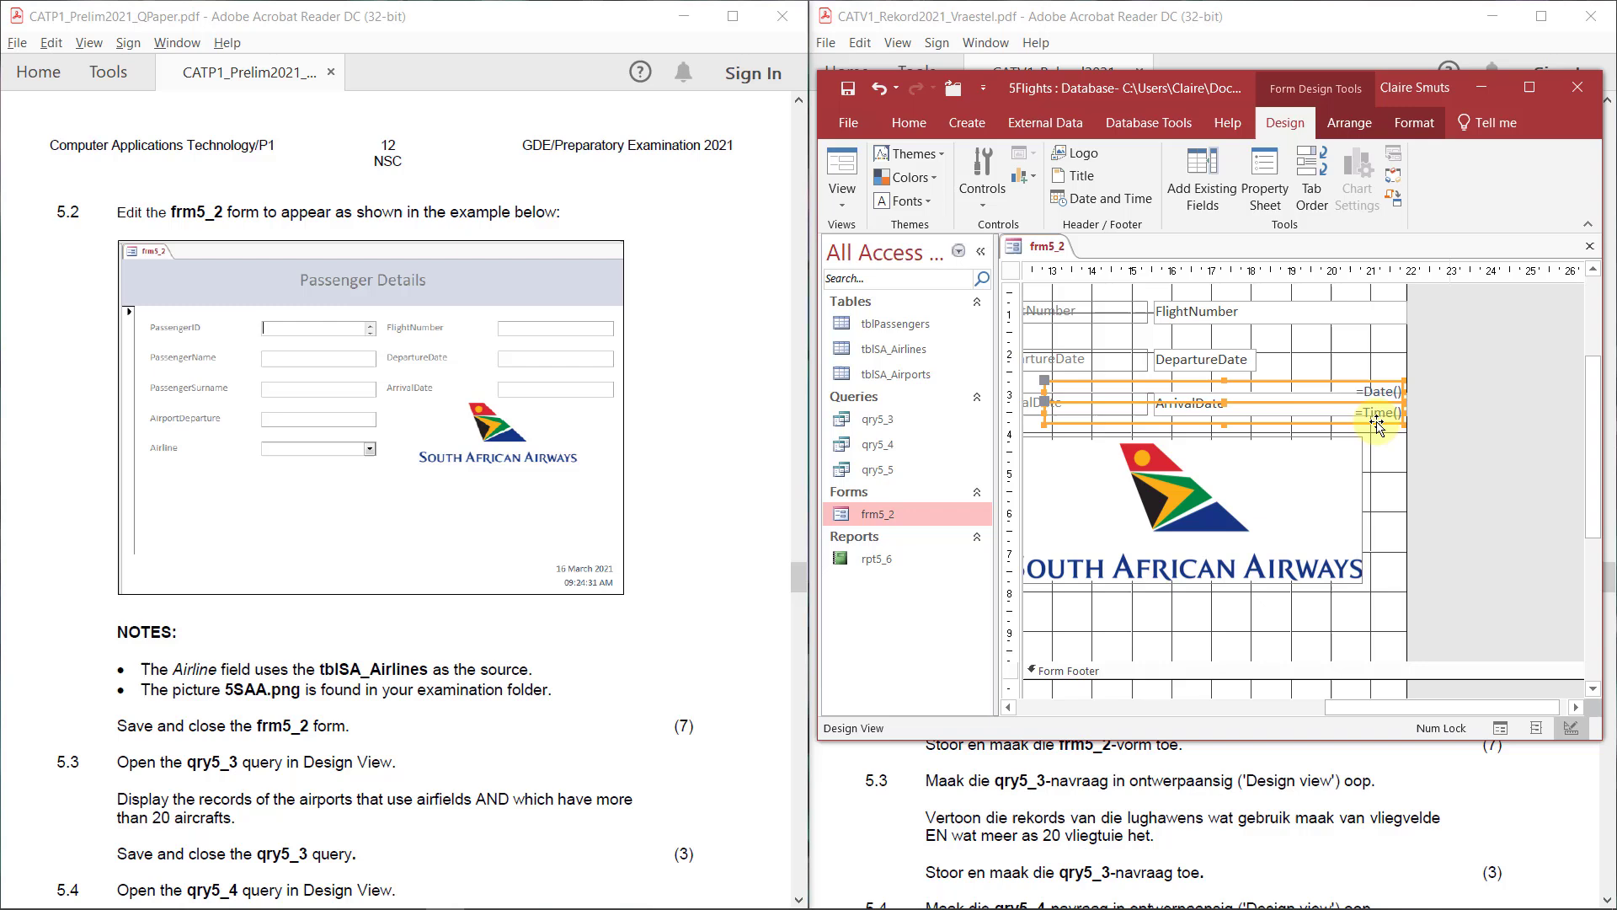
{"action": "left_click_drag", "start_coordinate": [1353, 404], "coordinate": [1364, 623]}
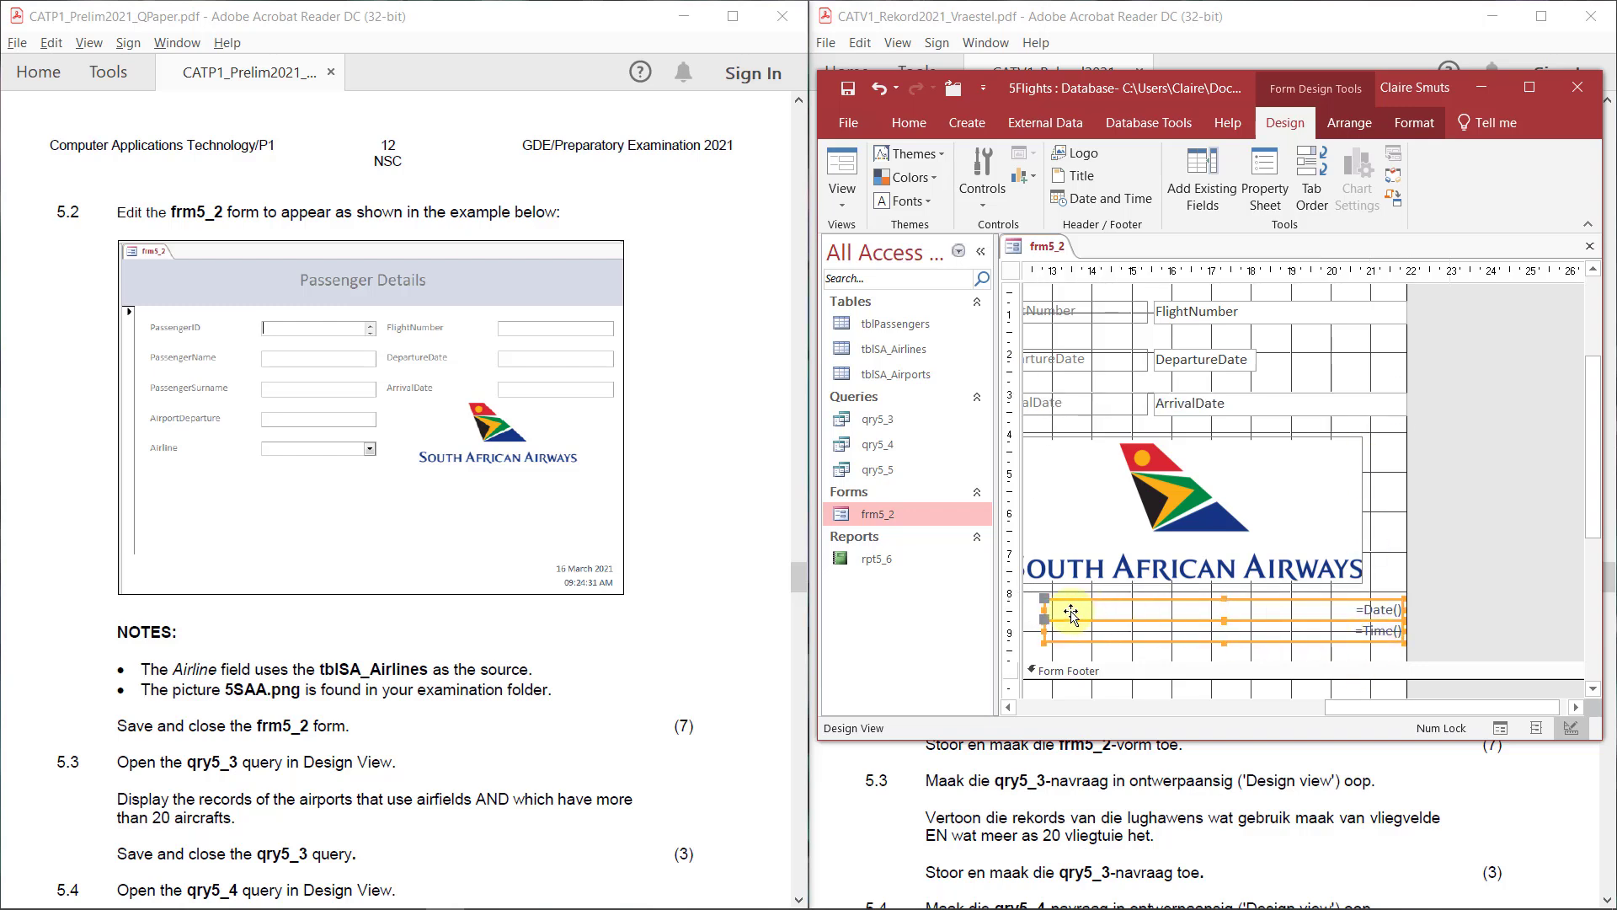
{"action": "scroll", "coordinate": [1071, 615], "scroll_direction": "down", "scroll_amount": 3}
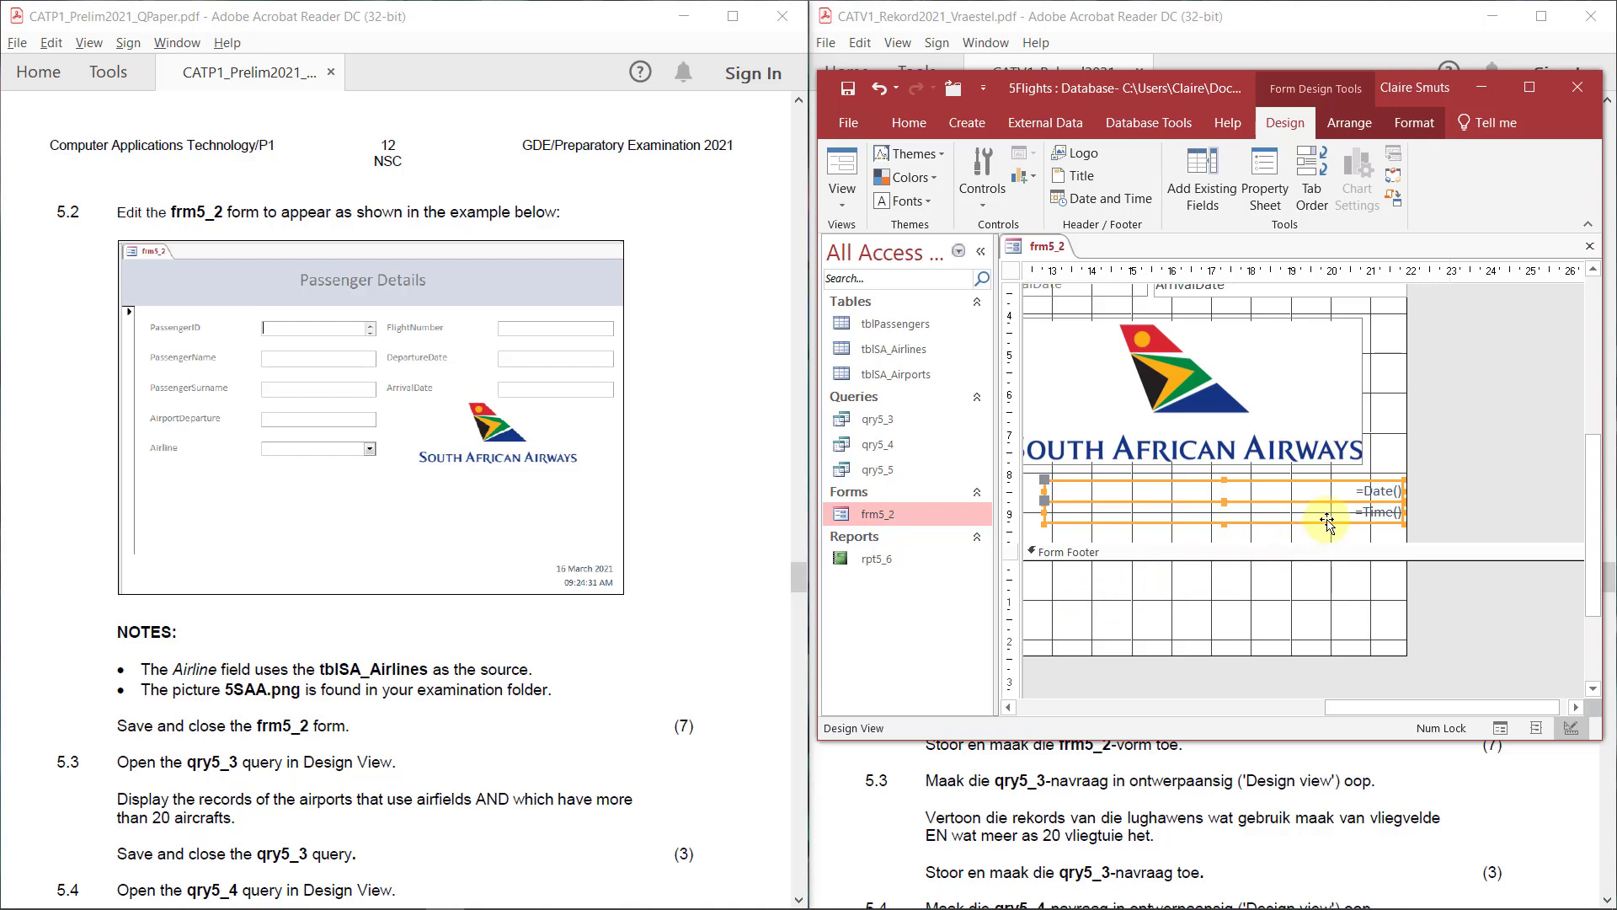
{"action": "left_click_drag", "start_coordinate": [1324, 520], "coordinate": [1331, 619]}
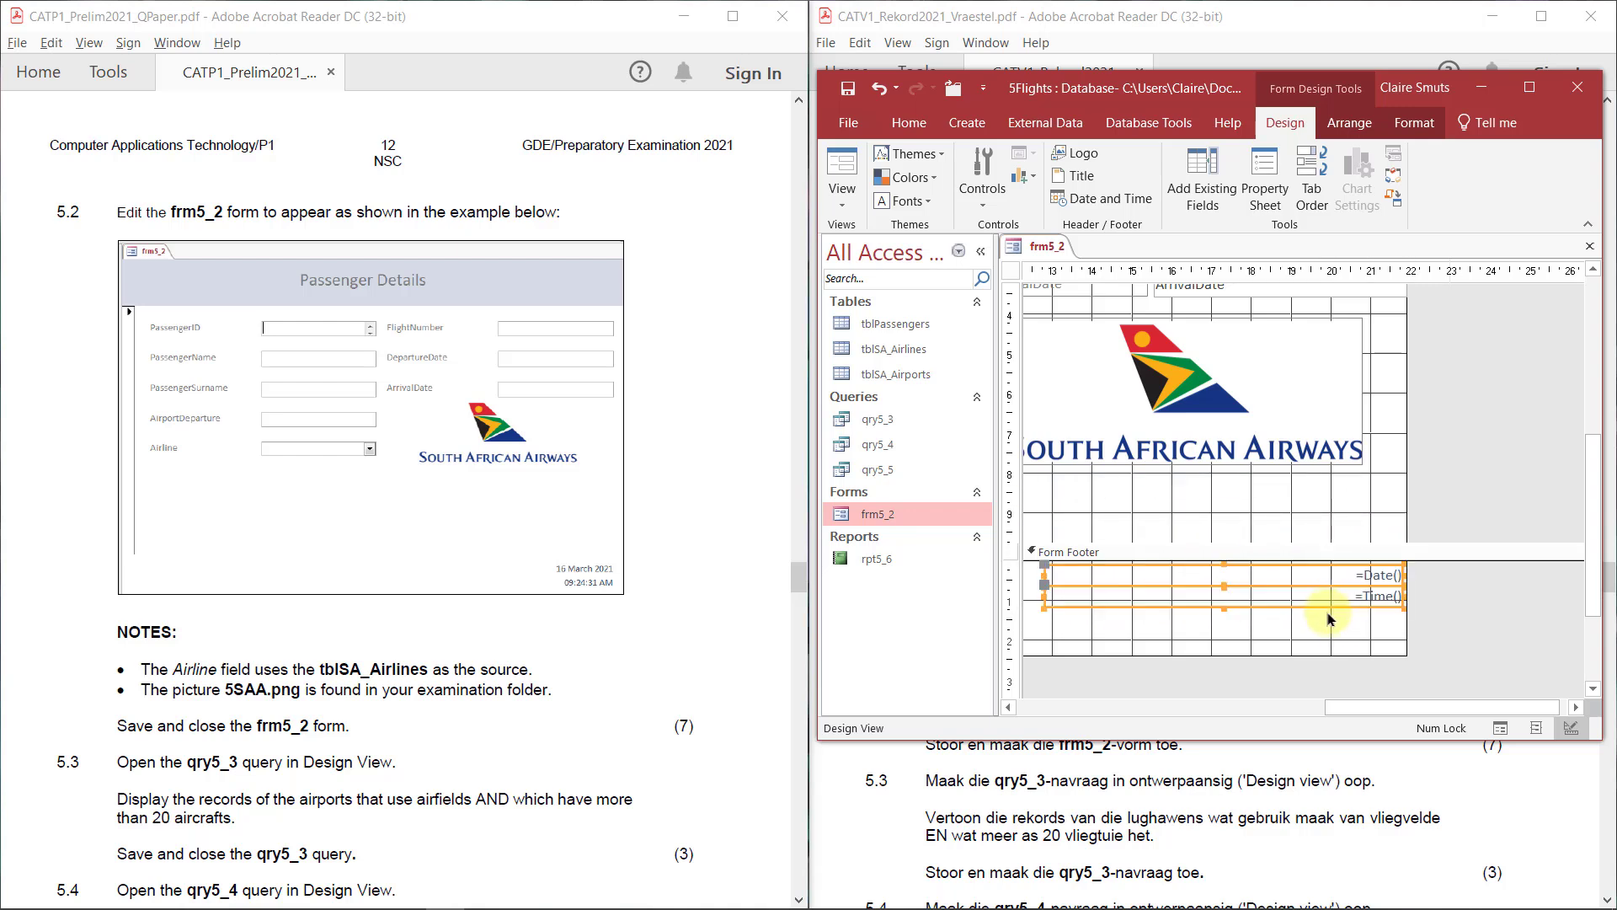
Check frm5_2 in Form View, examining the footer's date and time and the Airline combo box's list.
{"action": "left_click", "coordinate": [1500, 727]}
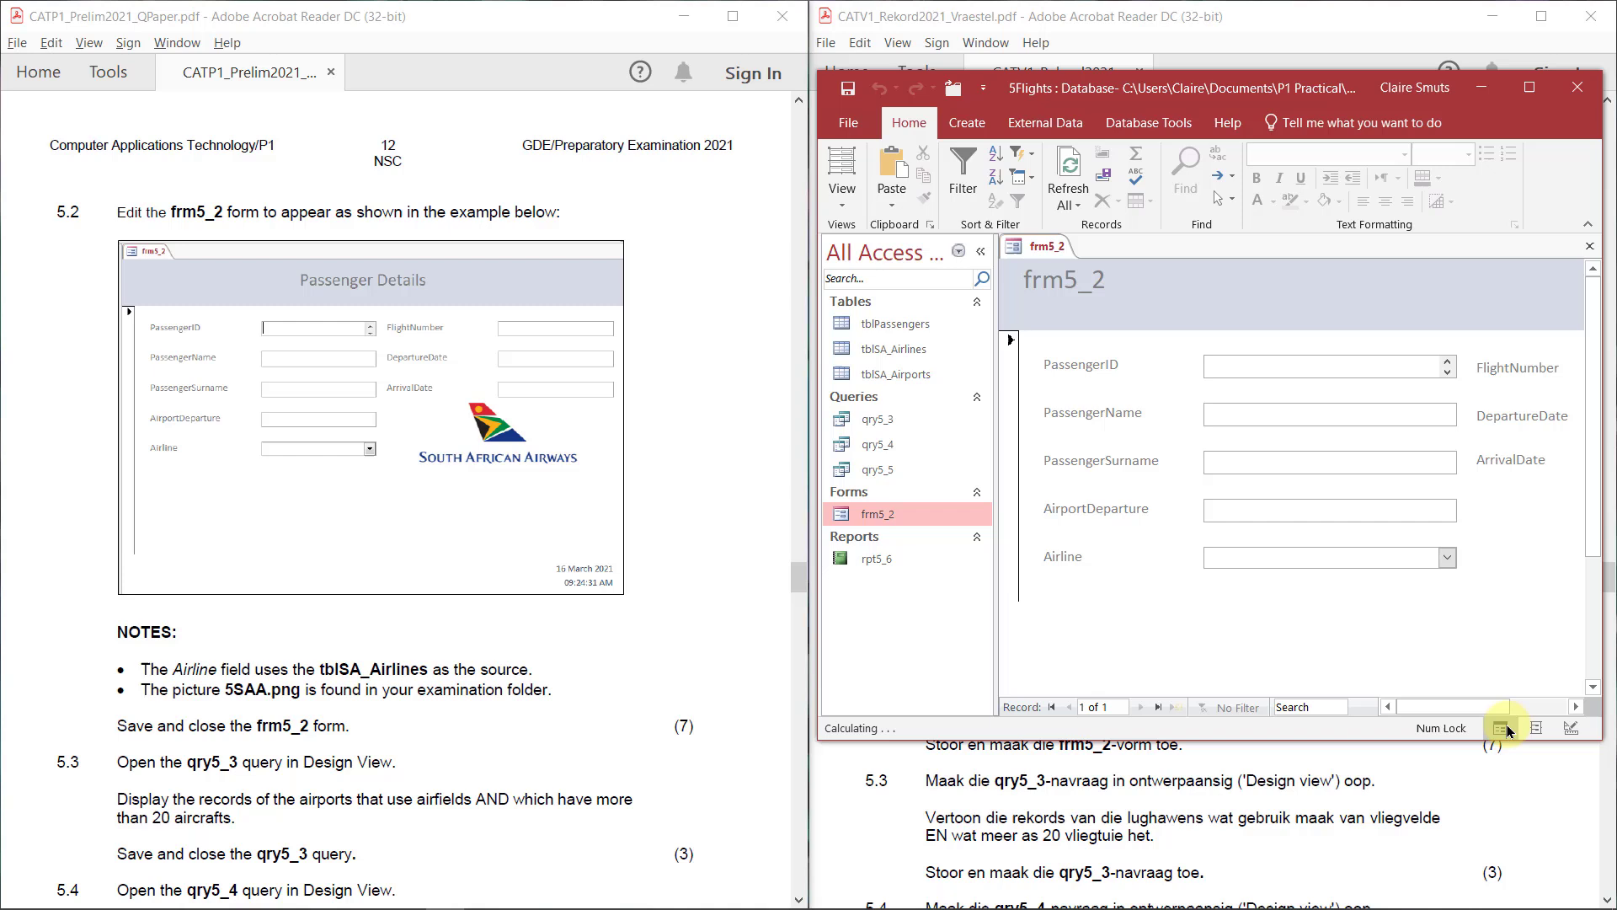
{"action": "left_click_drag", "start_coordinate": [1433, 705], "coordinate": [1549, 696]}
{"action": "scroll", "coordinate": [1546, 688], "scroll_direction": "down", "scroll_amount": 3}
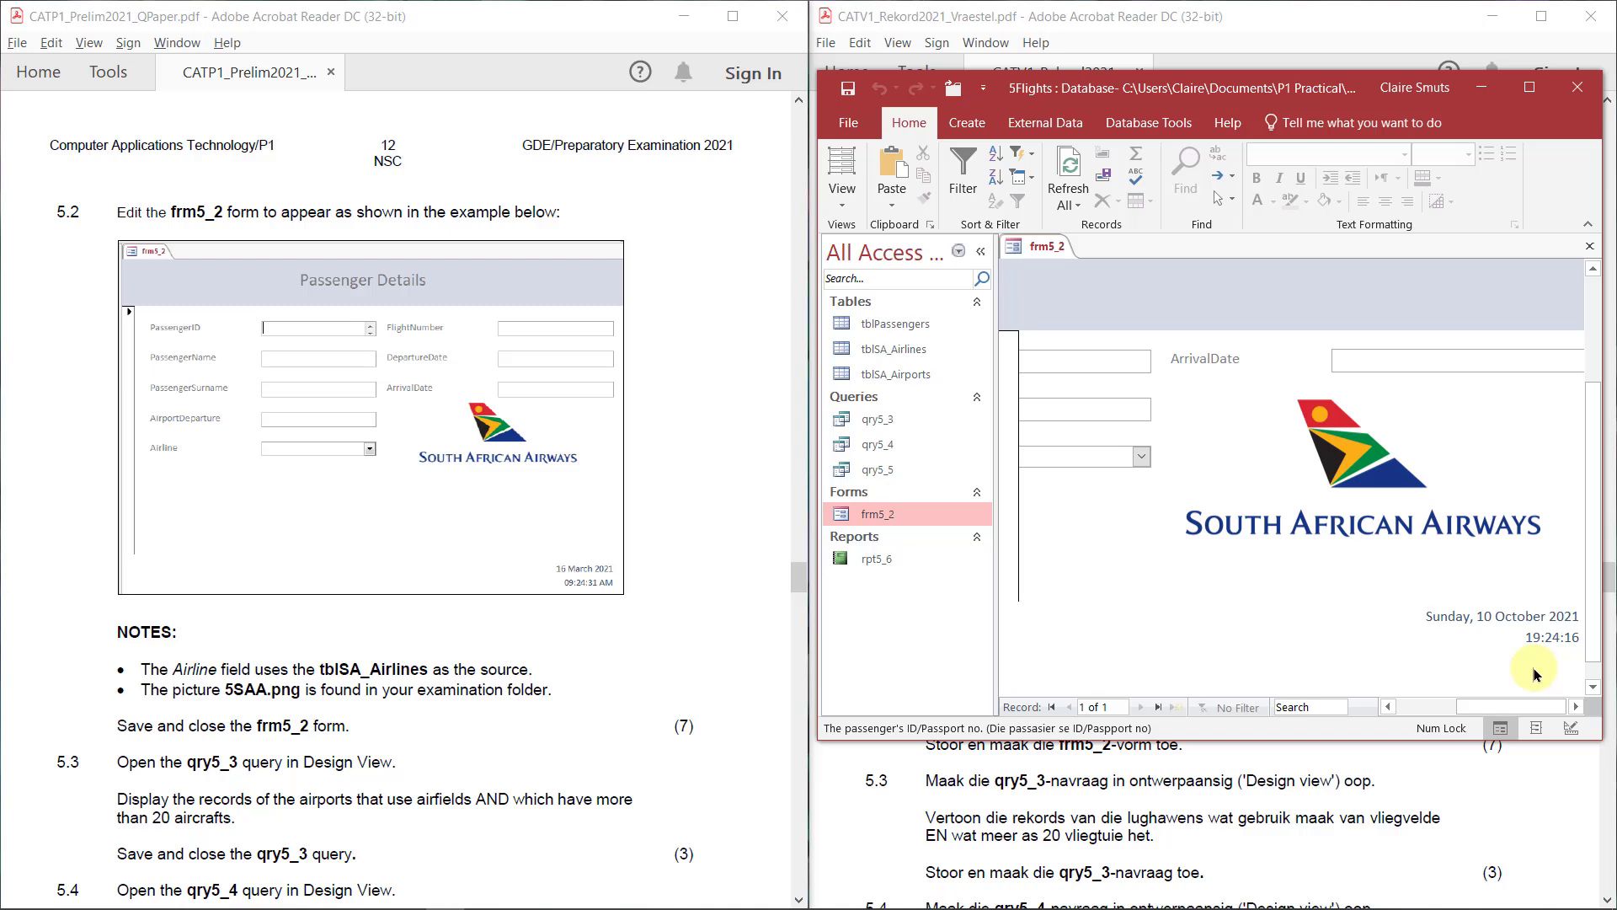
{"action": "left_click_drag", "start_coordinate": [1468, 701], "coordinate": [1408, 701]}
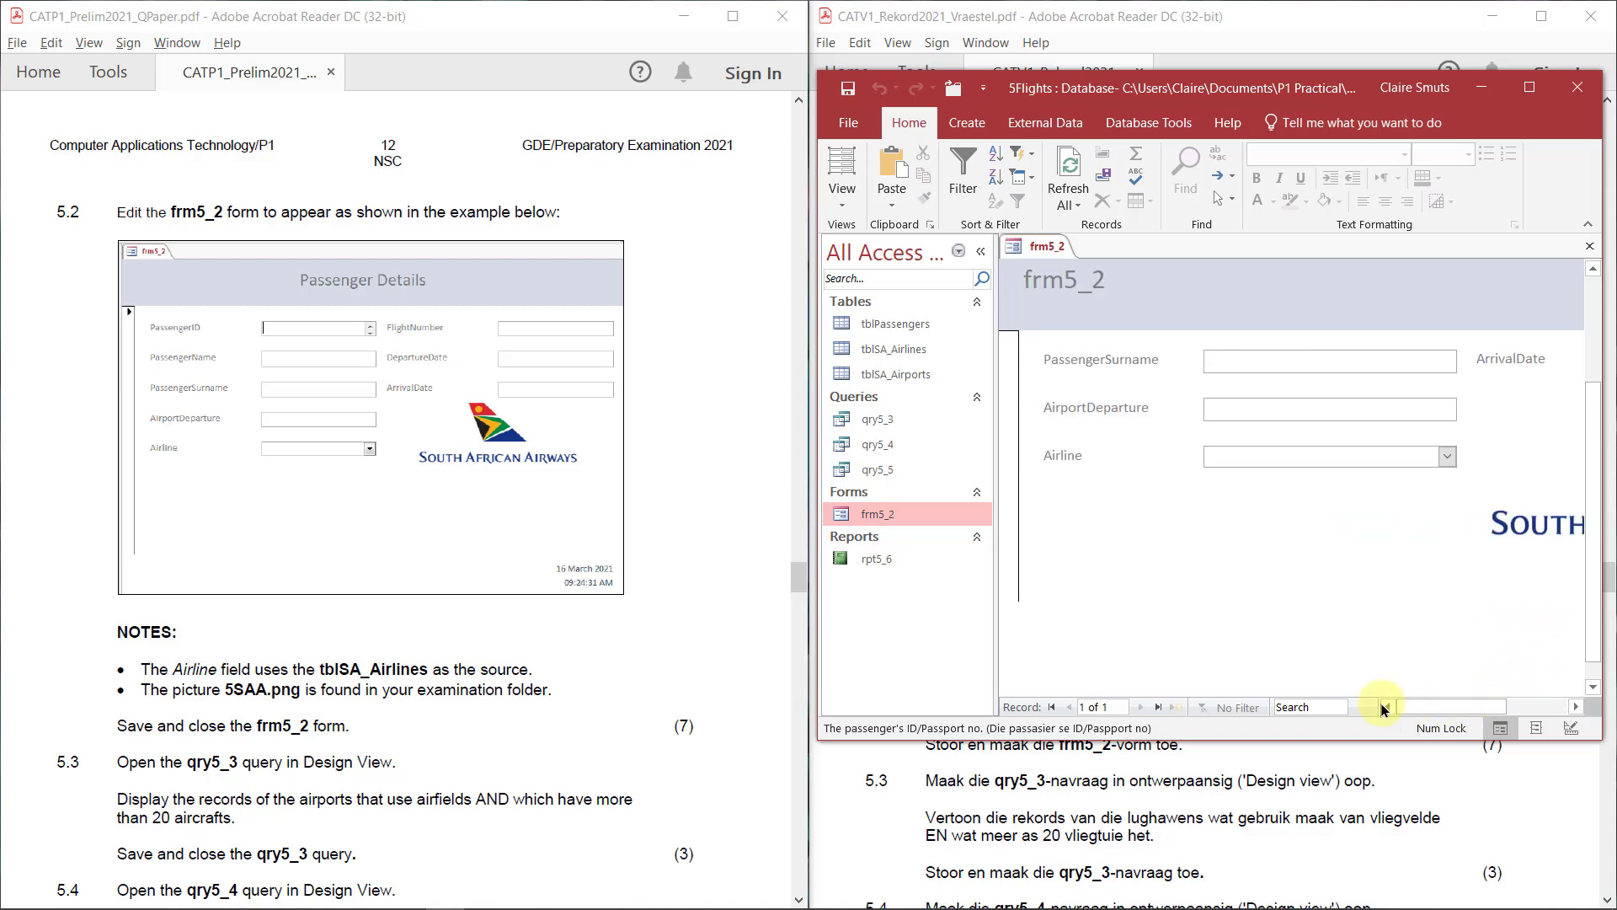
{"action": "left_click", "coordinate": [1445, 459]}
{"action": "left_click", "coordinate": [1445, 459]}
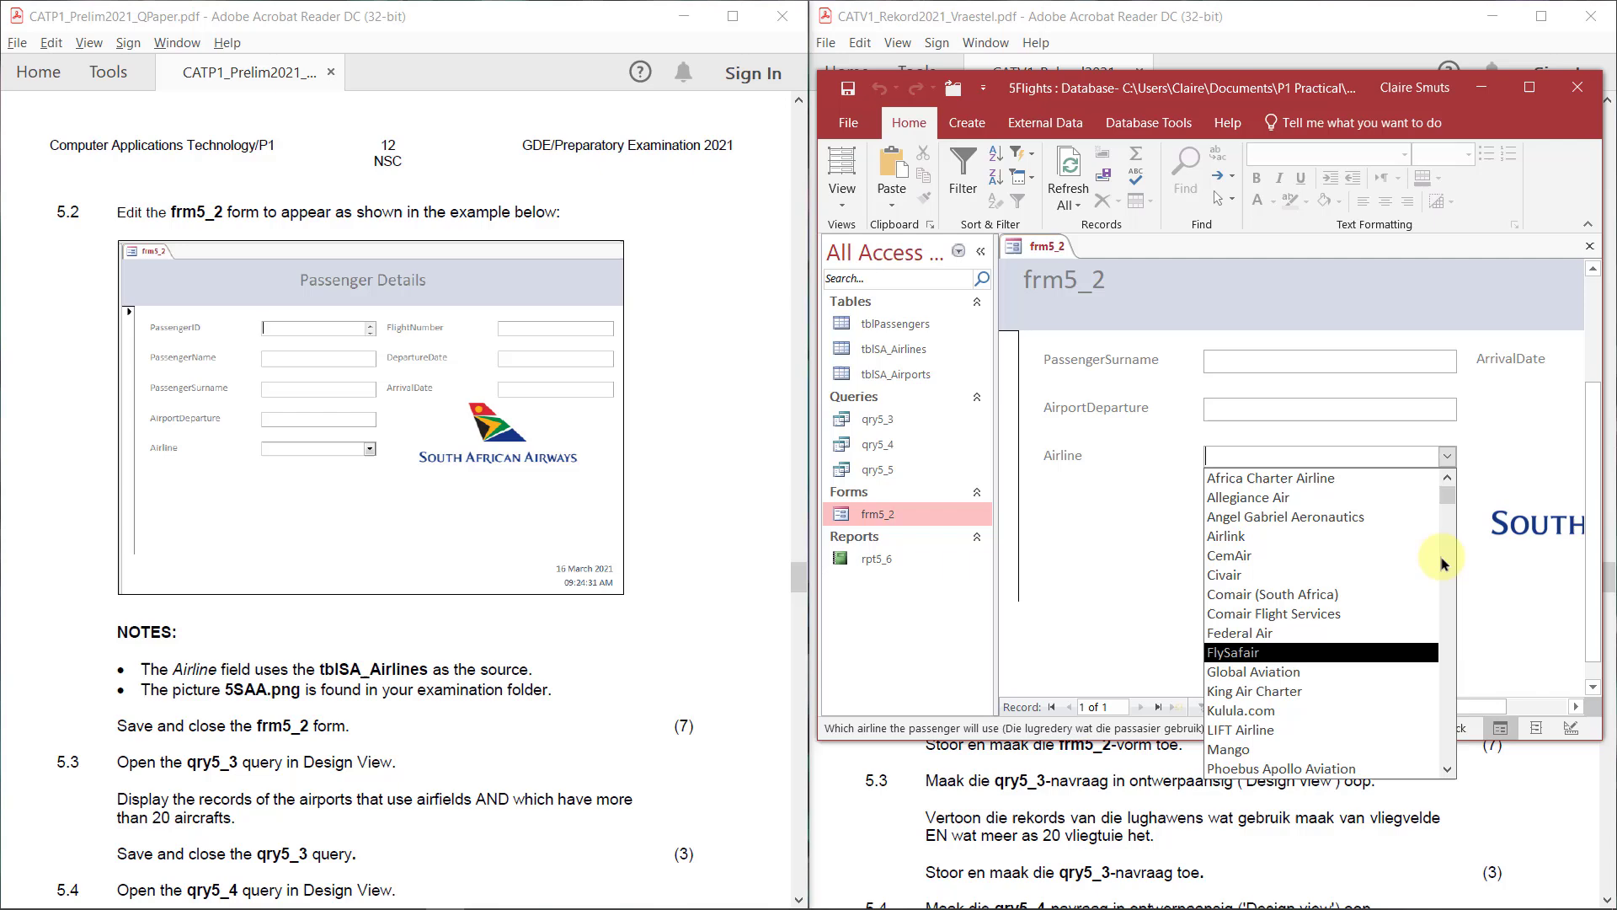
{"action": "scroll", "coordinate": [1437, 606], "scroll_direction": "down", "scroll_amount": 1}
{"action": "left_click", "coordinate": [1530, 600]}
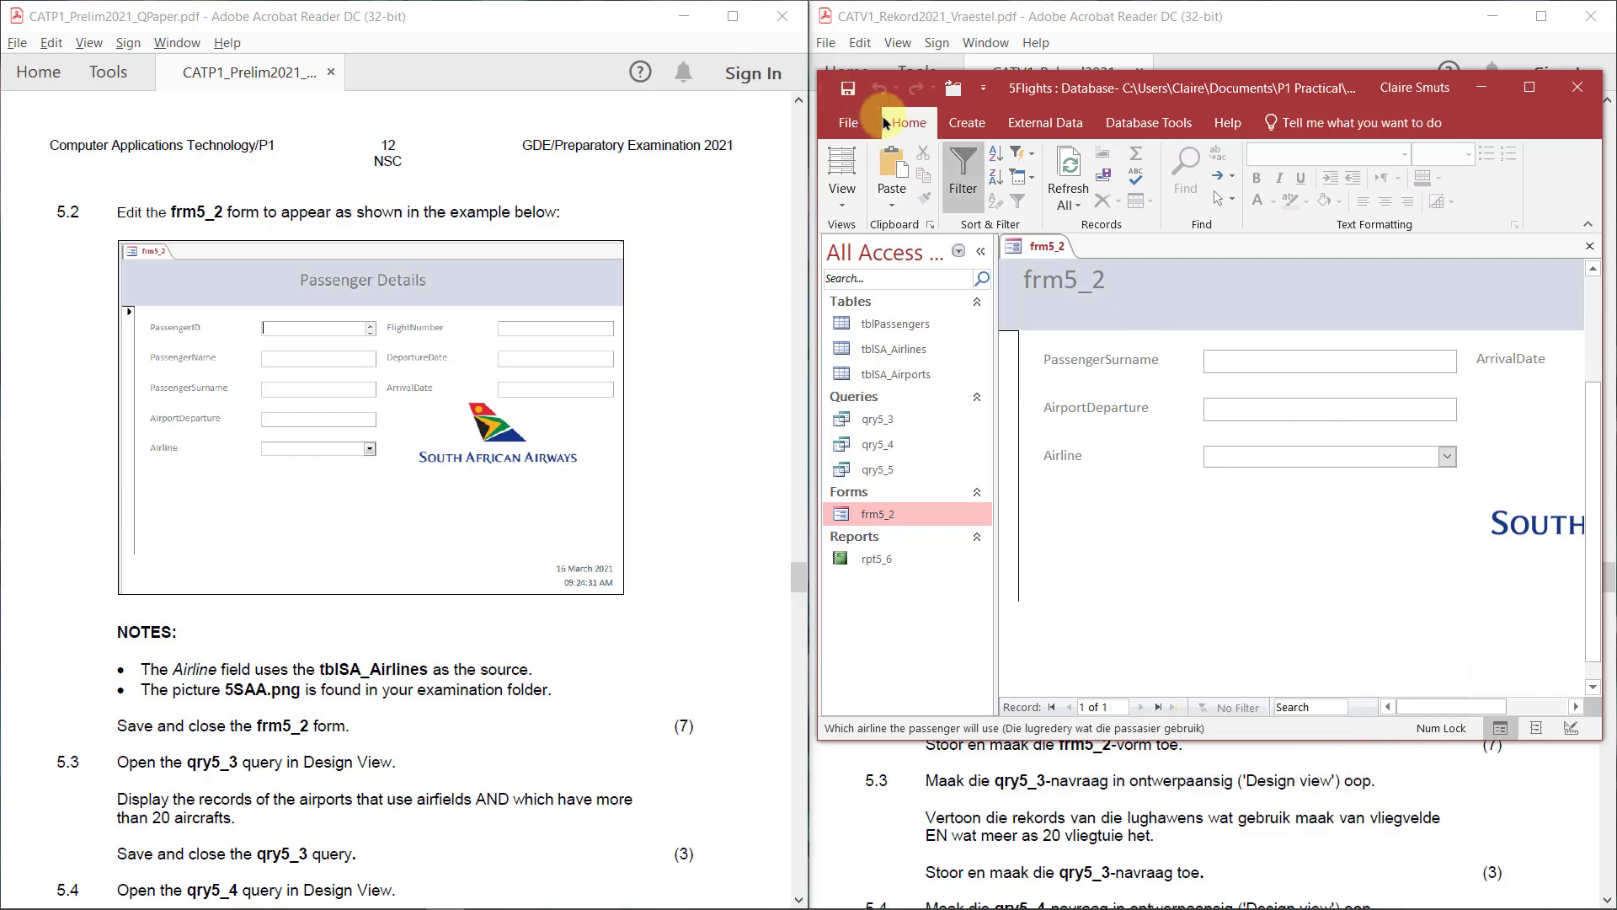
Save and close the frm5_2 form.
{"action": "right_click", "coordinate": [1059, 245]}
{"action": "left_click", "coordinate": [1095, 276]}
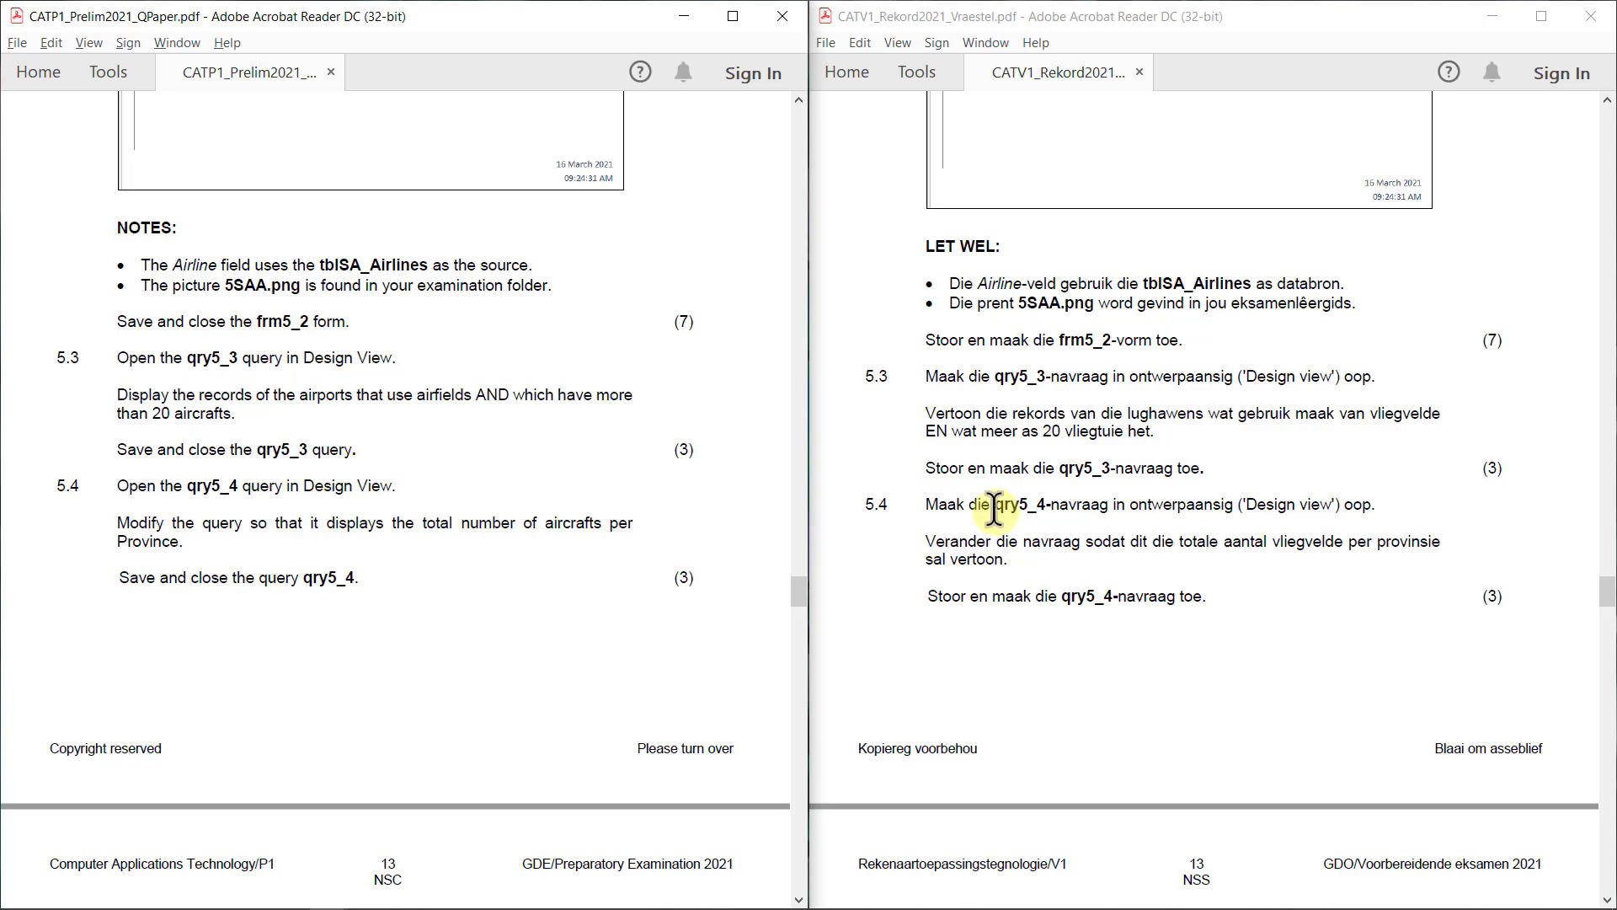
Read question 5.3 in the Afrikaans paper, highlighting its airfield and more-than-20-aircraft conditions.
{"action": "left_click_drag", "start_coordinate": [1376, 415], "coordinate": [1437, 421]}
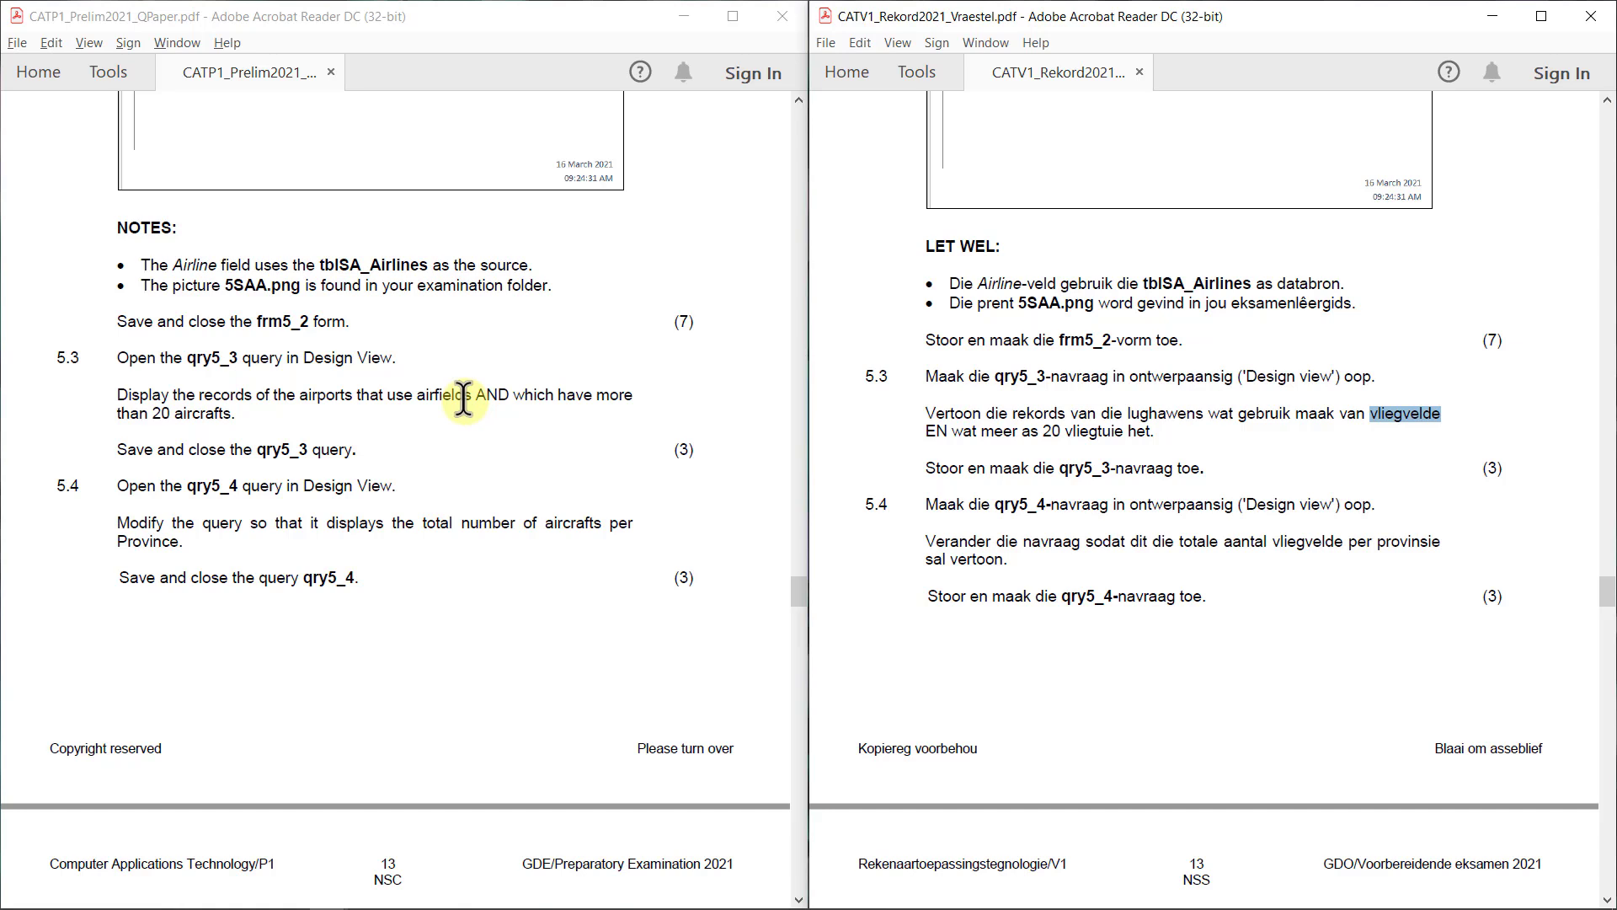
{"action": "left_click_drag", "start_coordinate": [981, 431], "coordinate": [1101, 431]}
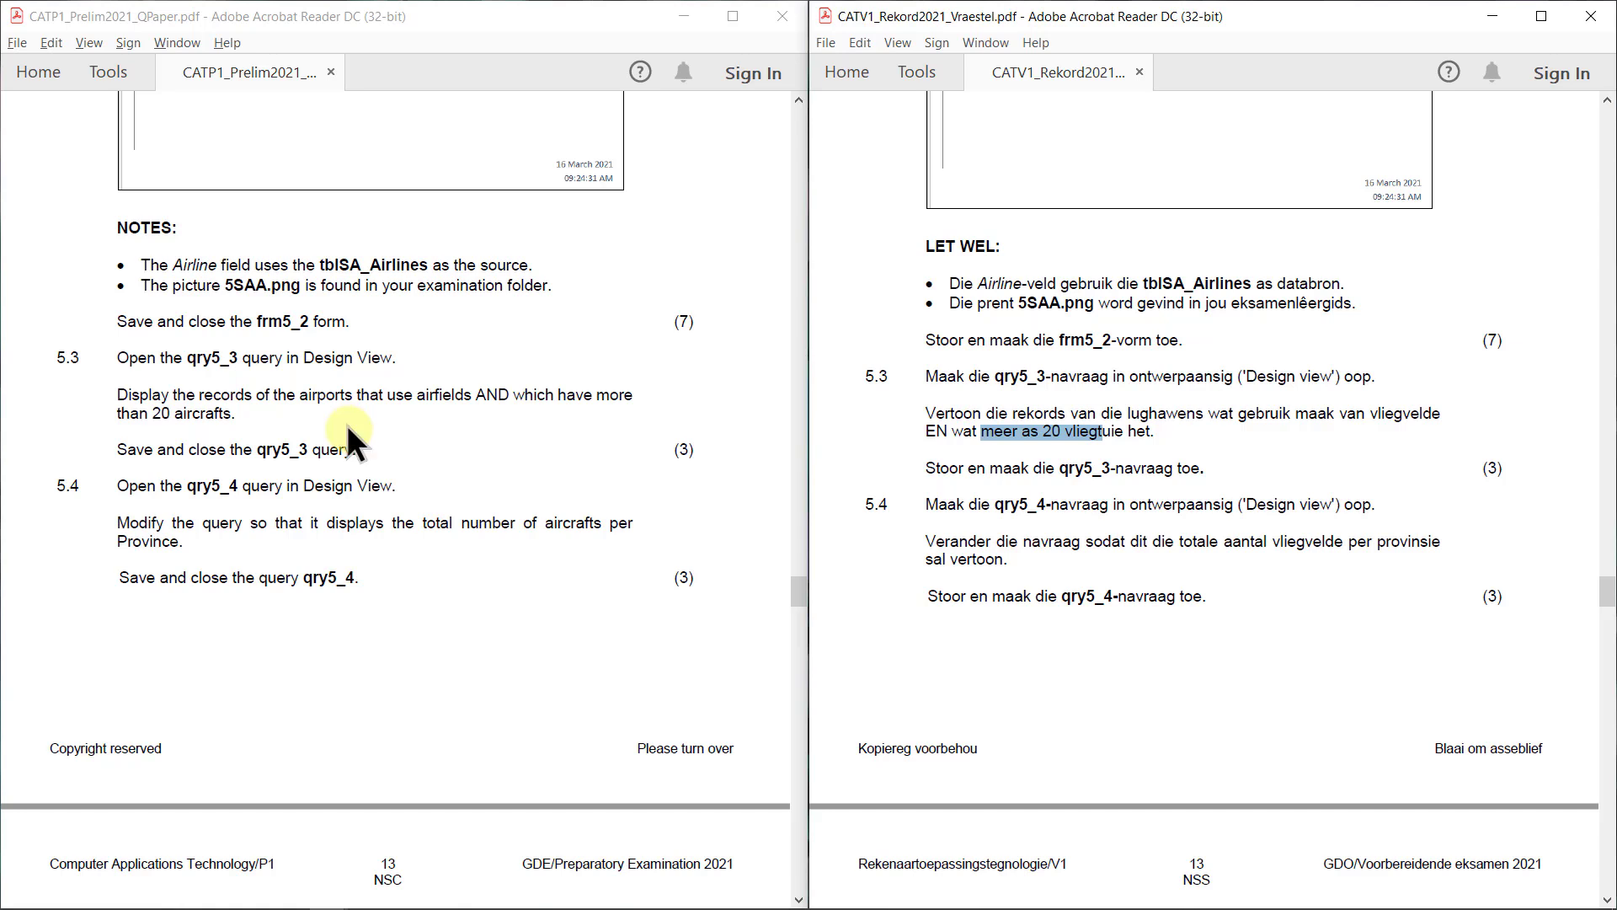
{"action": "left_click", "coordinate": [880, 396]}
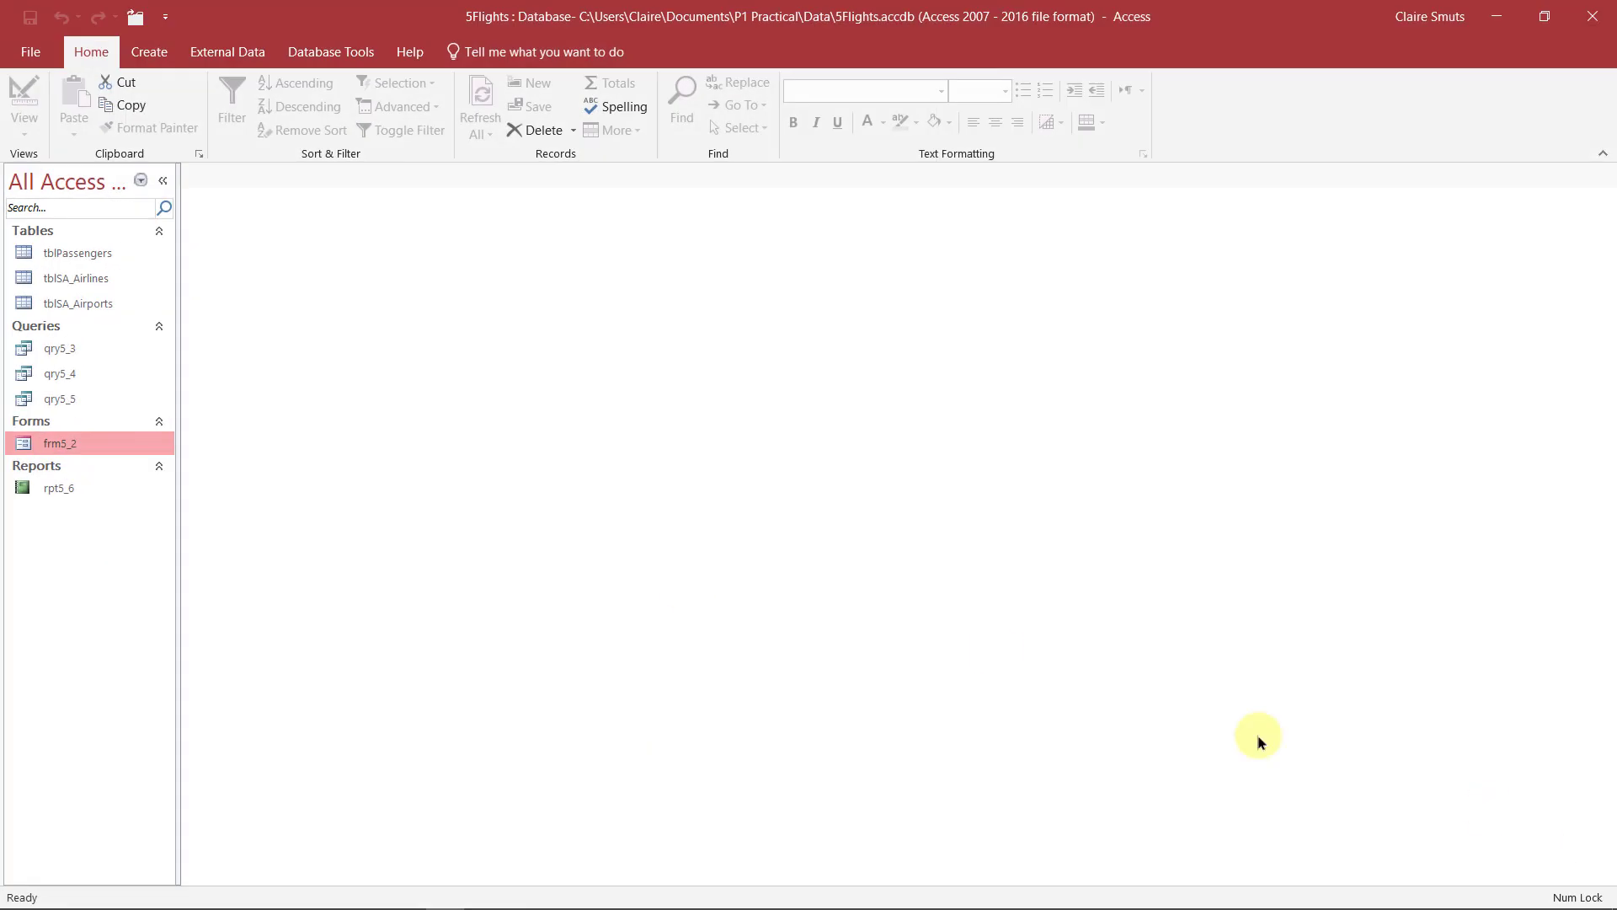
Open the qry5_3 query in the 5Flights database and copy the word Airfield from the Clanwilliam record's AirportName.
{"action": "left_click", "coordinate": [65, 354]}
{"action": "double_click", "coordinate": [64, 354]}
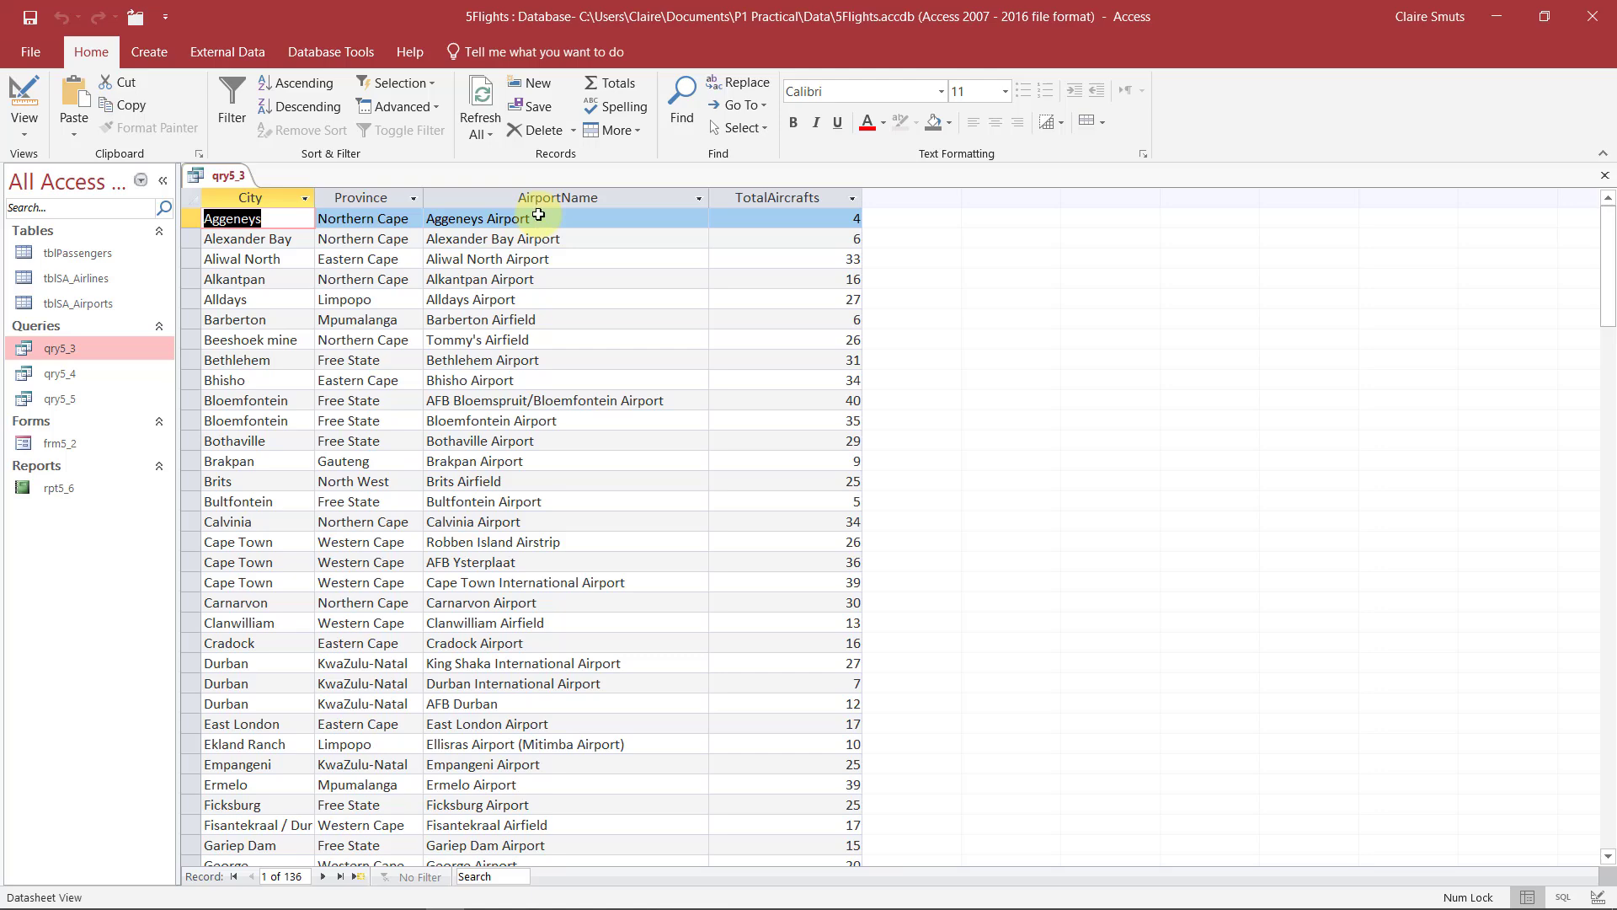
{"action": "scroll", "coordinate": [538, 215], "scroll_direction": "down", "scroll_amount": 1}
{"action": "left_click", "coordinate": [533, 562]}
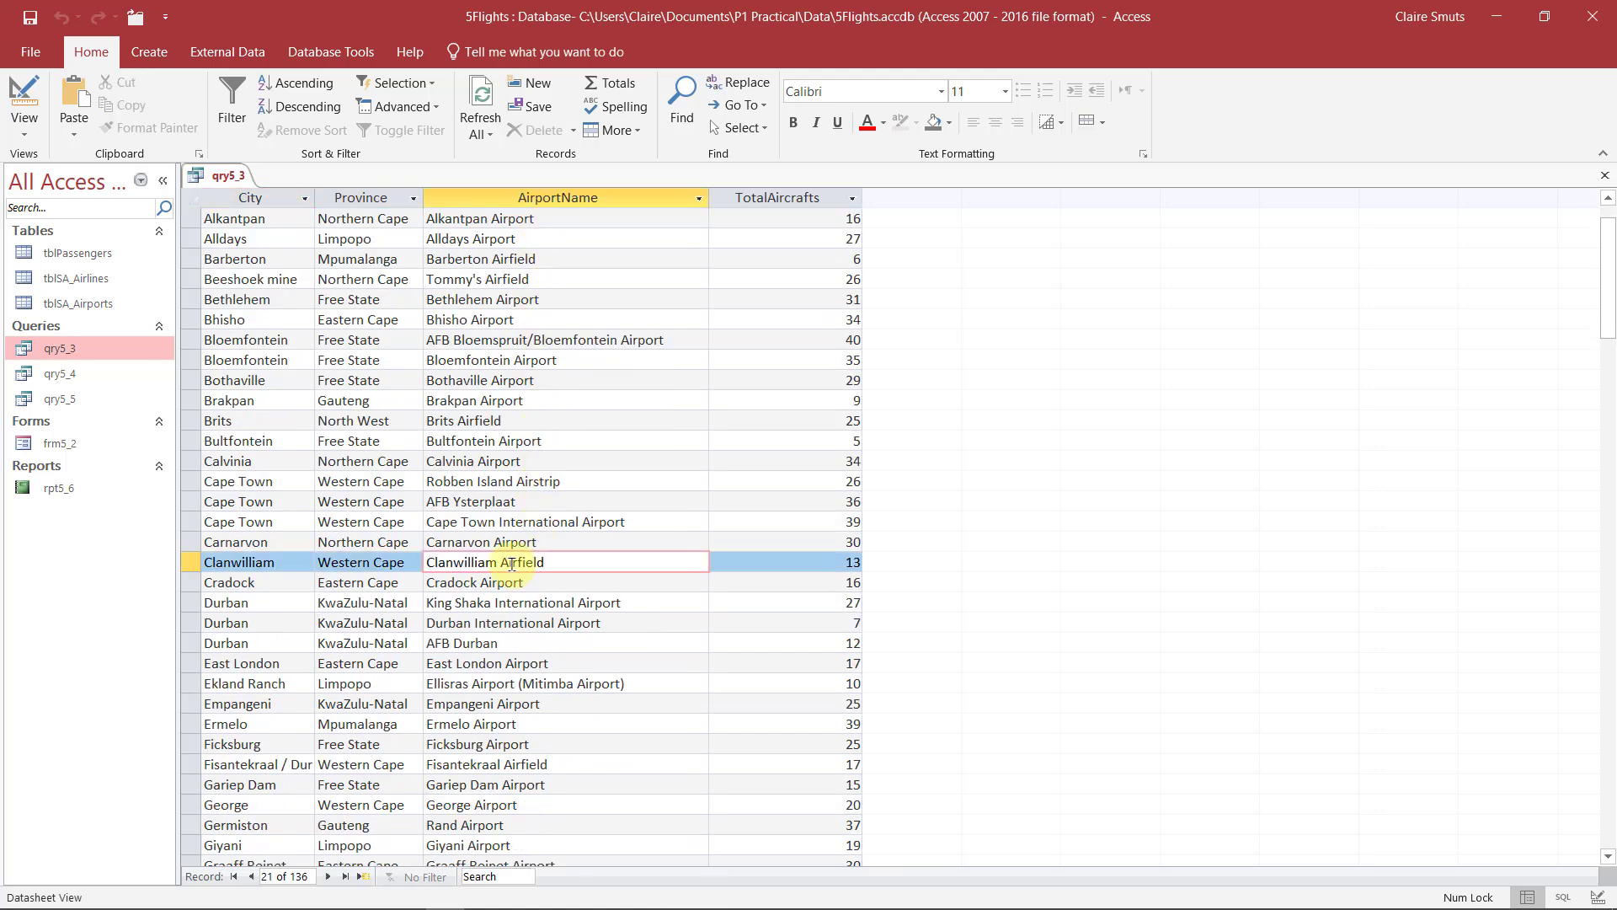
{"action": "double_click", "coordinate": [533, 561]}
{"action": "key", "text": "ctrl+c"}
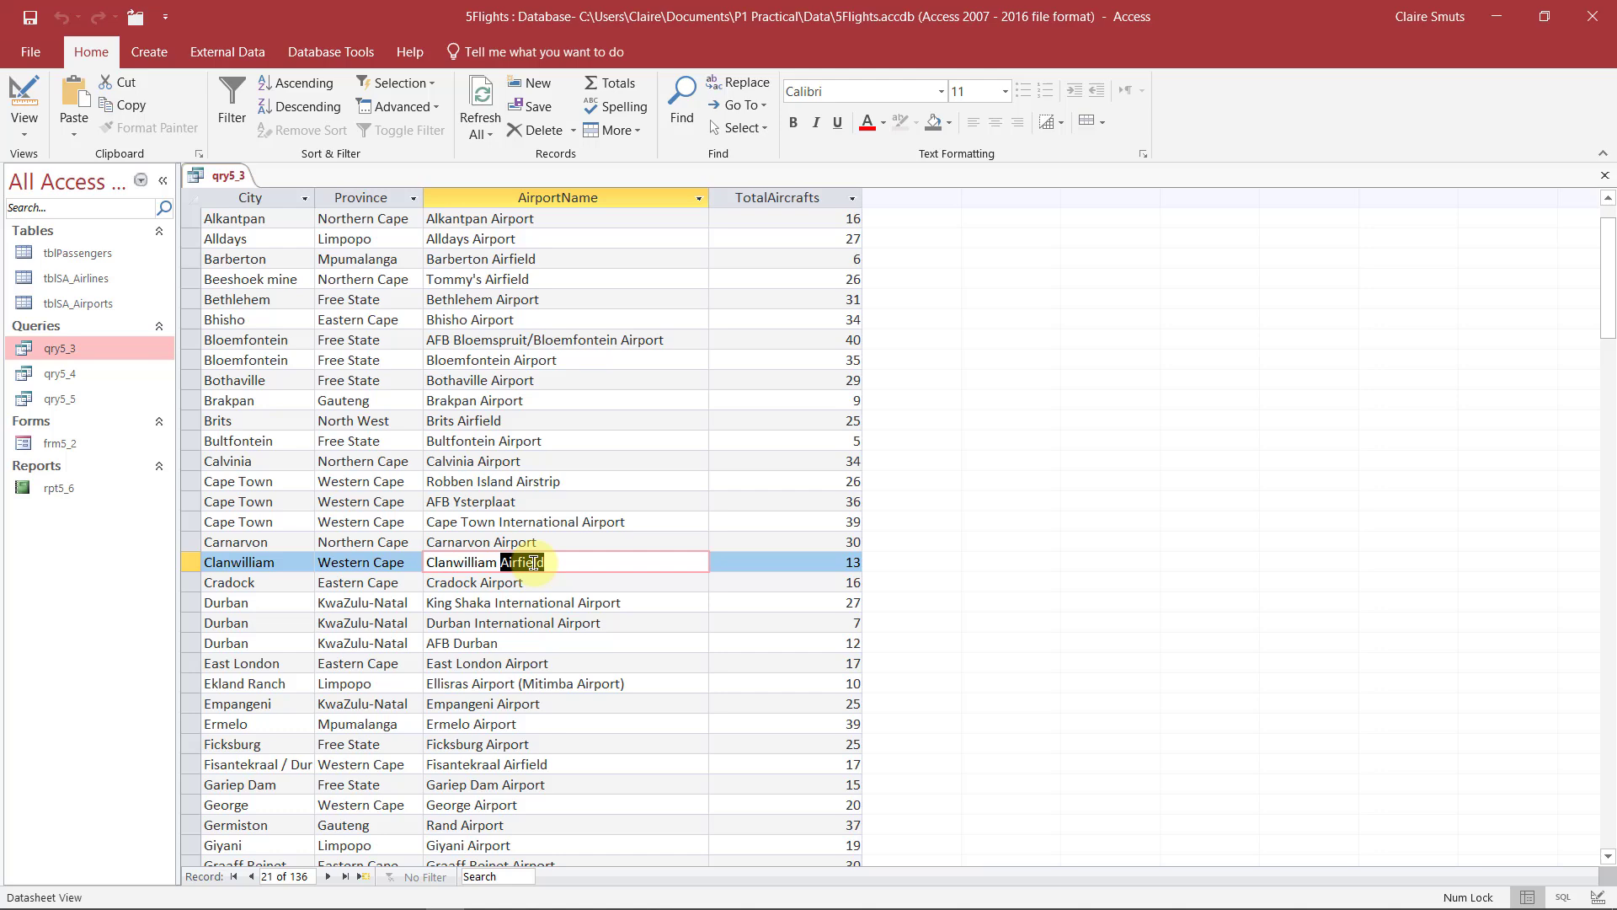
In qry5_3's Design View, set the AirportName criterion to *Airfield and run the query.
{"action": "left_click", "coordinate": [20, 99]}
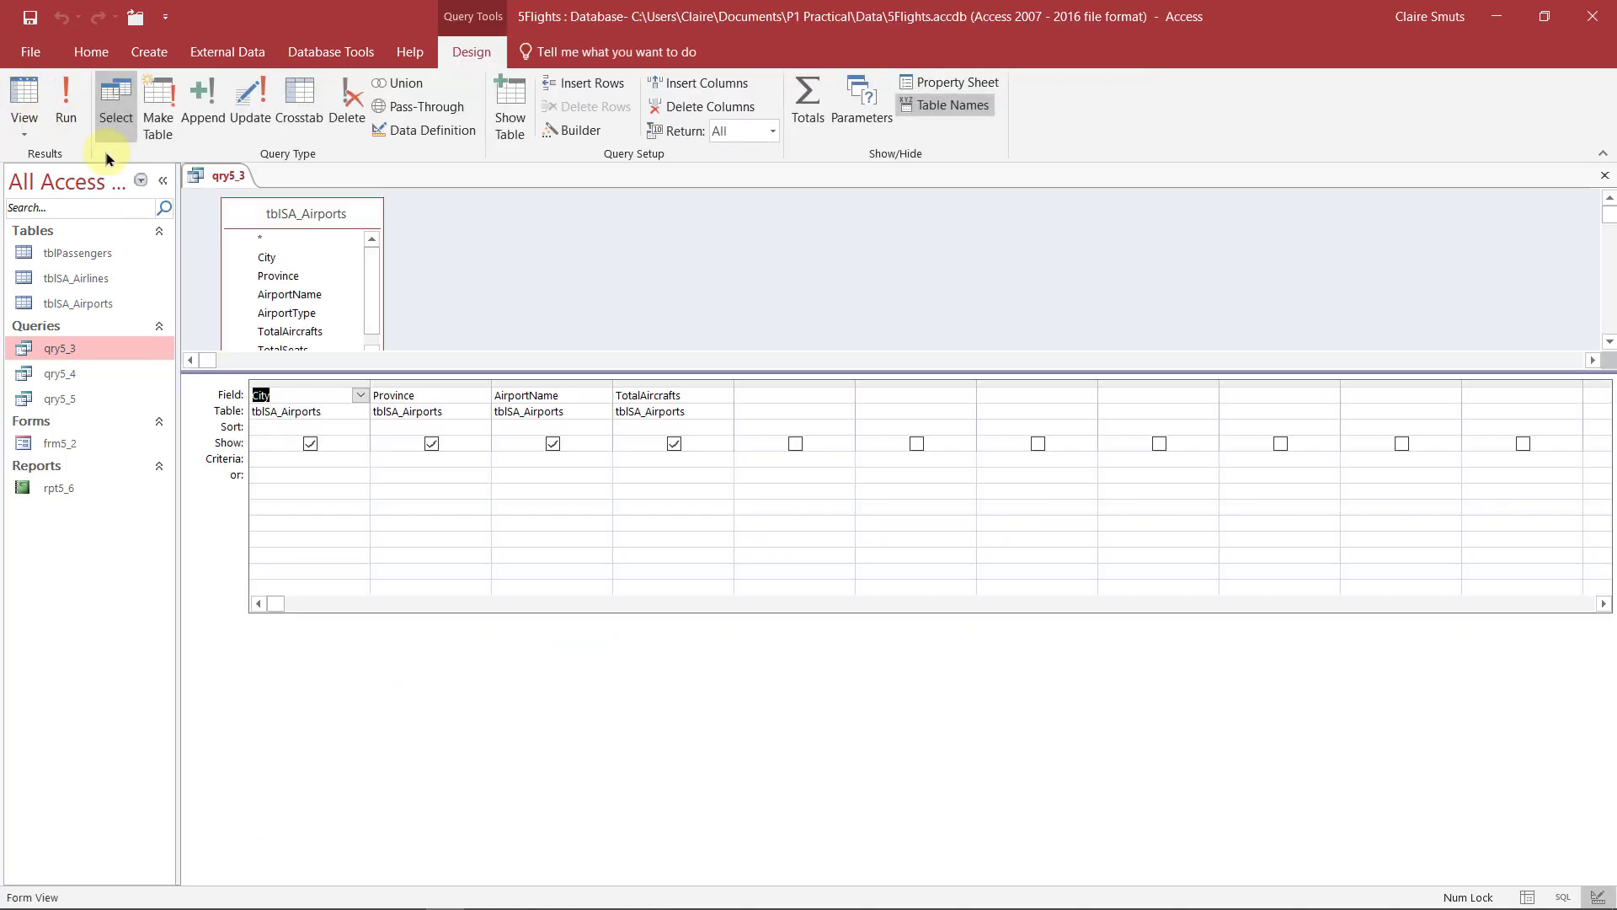
{"action": "left_click", "coordinate": [571, 459]}
{"action": "type", "text": "*"}
{"action": "key", "text": "ctrl+v"}
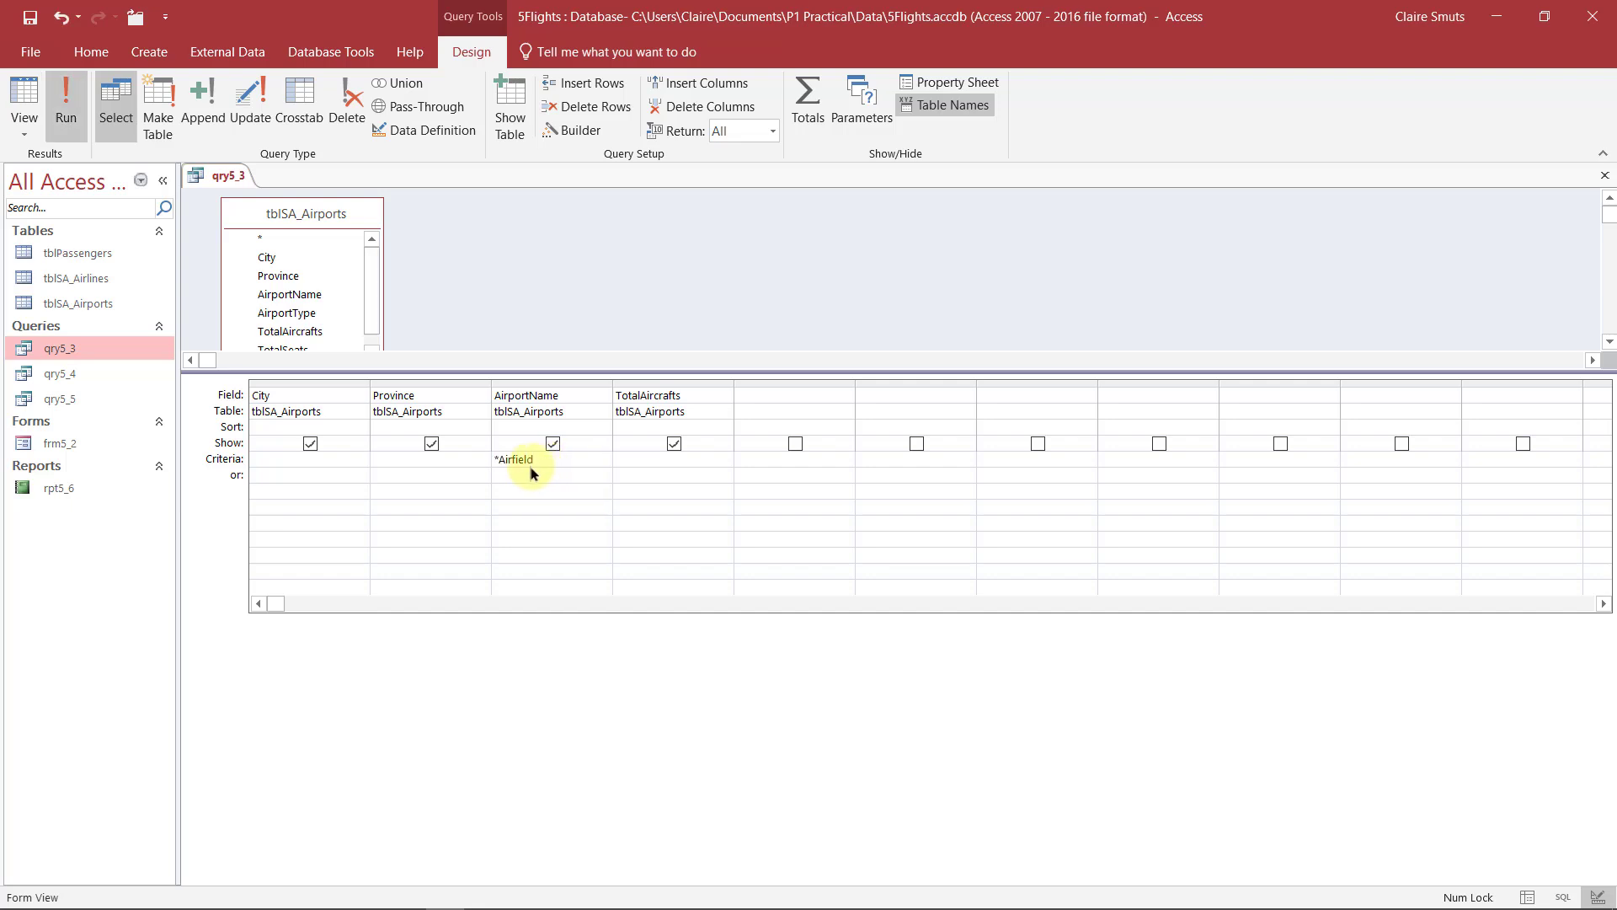
{"action": "left_click", "coordinate": [504, 471]}
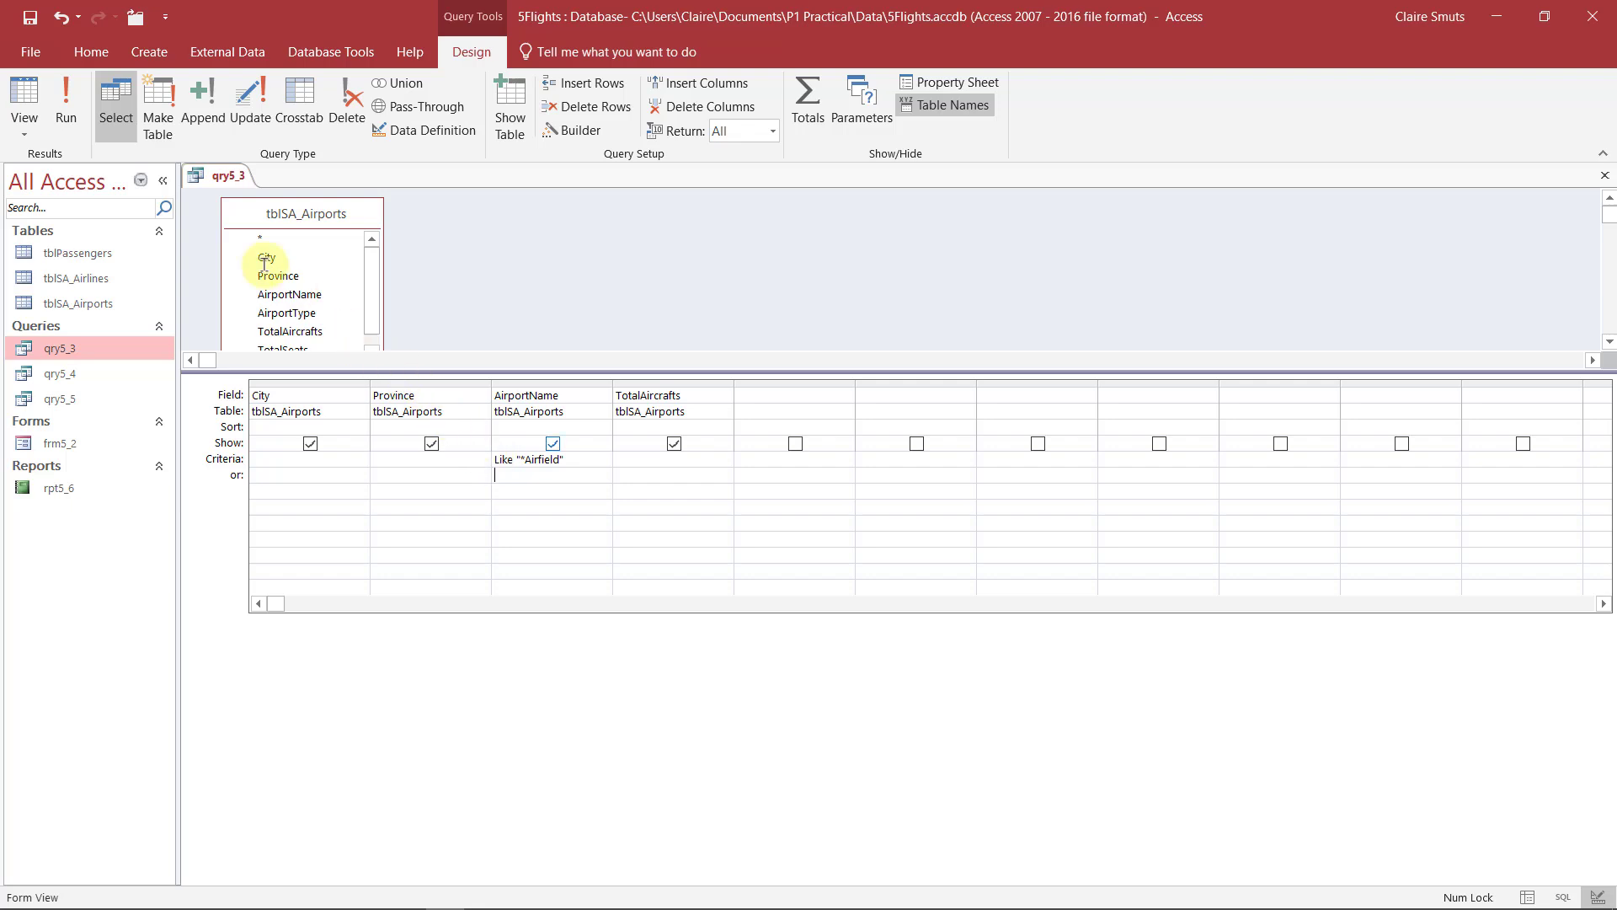
{"action": "left_click", "coordinate": [69, 103]}
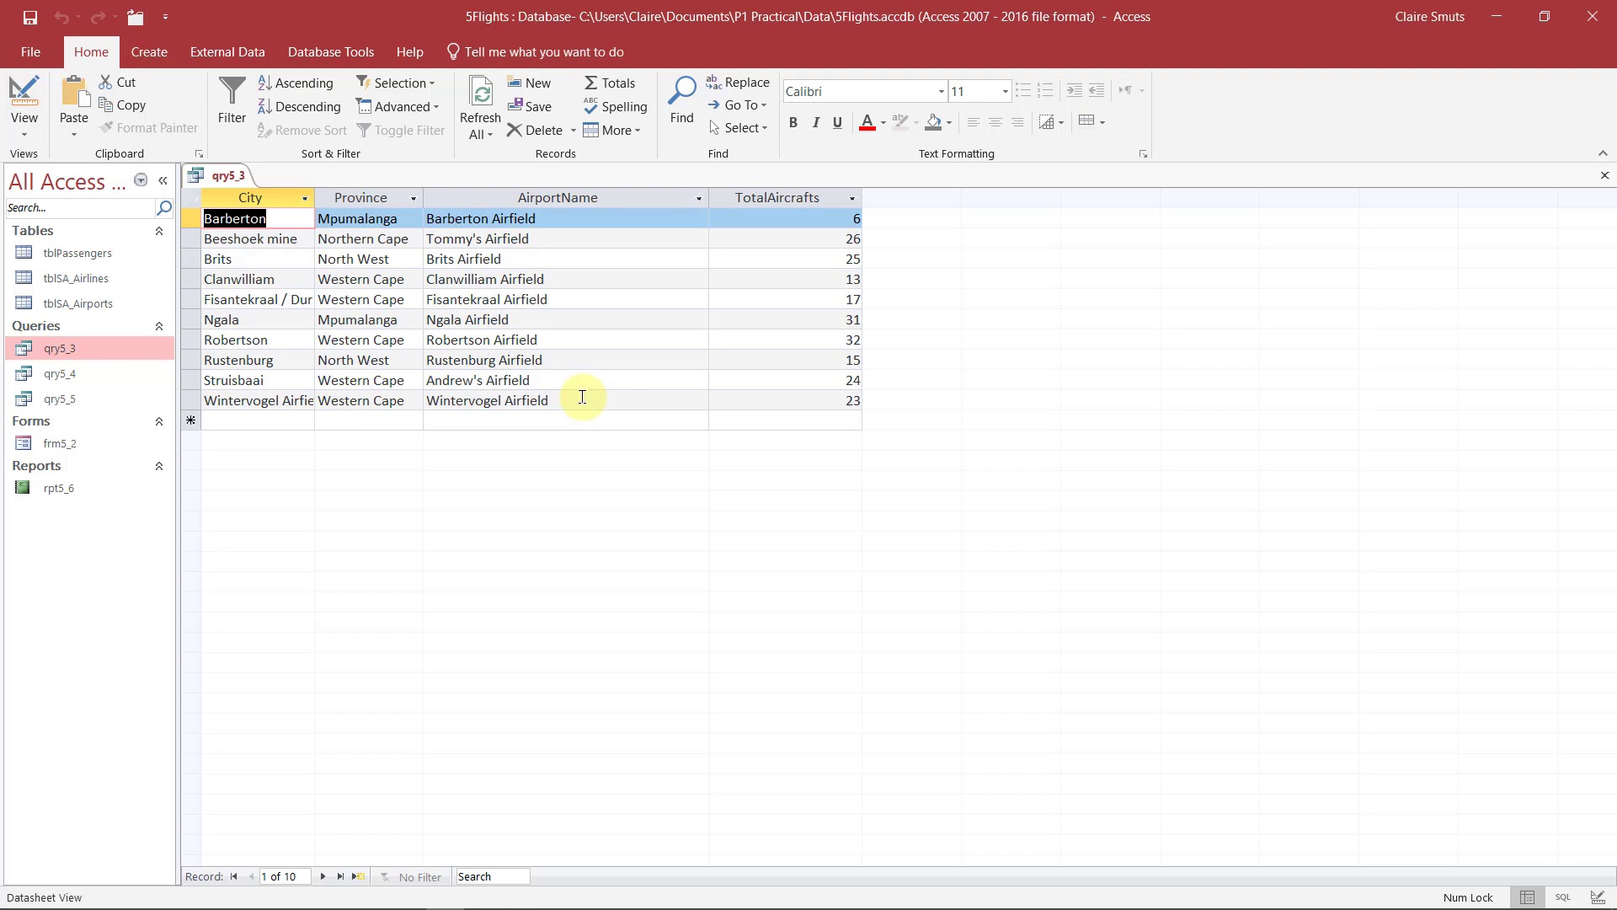
Recheck question 5.3, add the criterion >20 for TotalAircrafts in qry5_3's Design View, and run the query.
{"action": "left_click", "coordinate": [23, 95]}
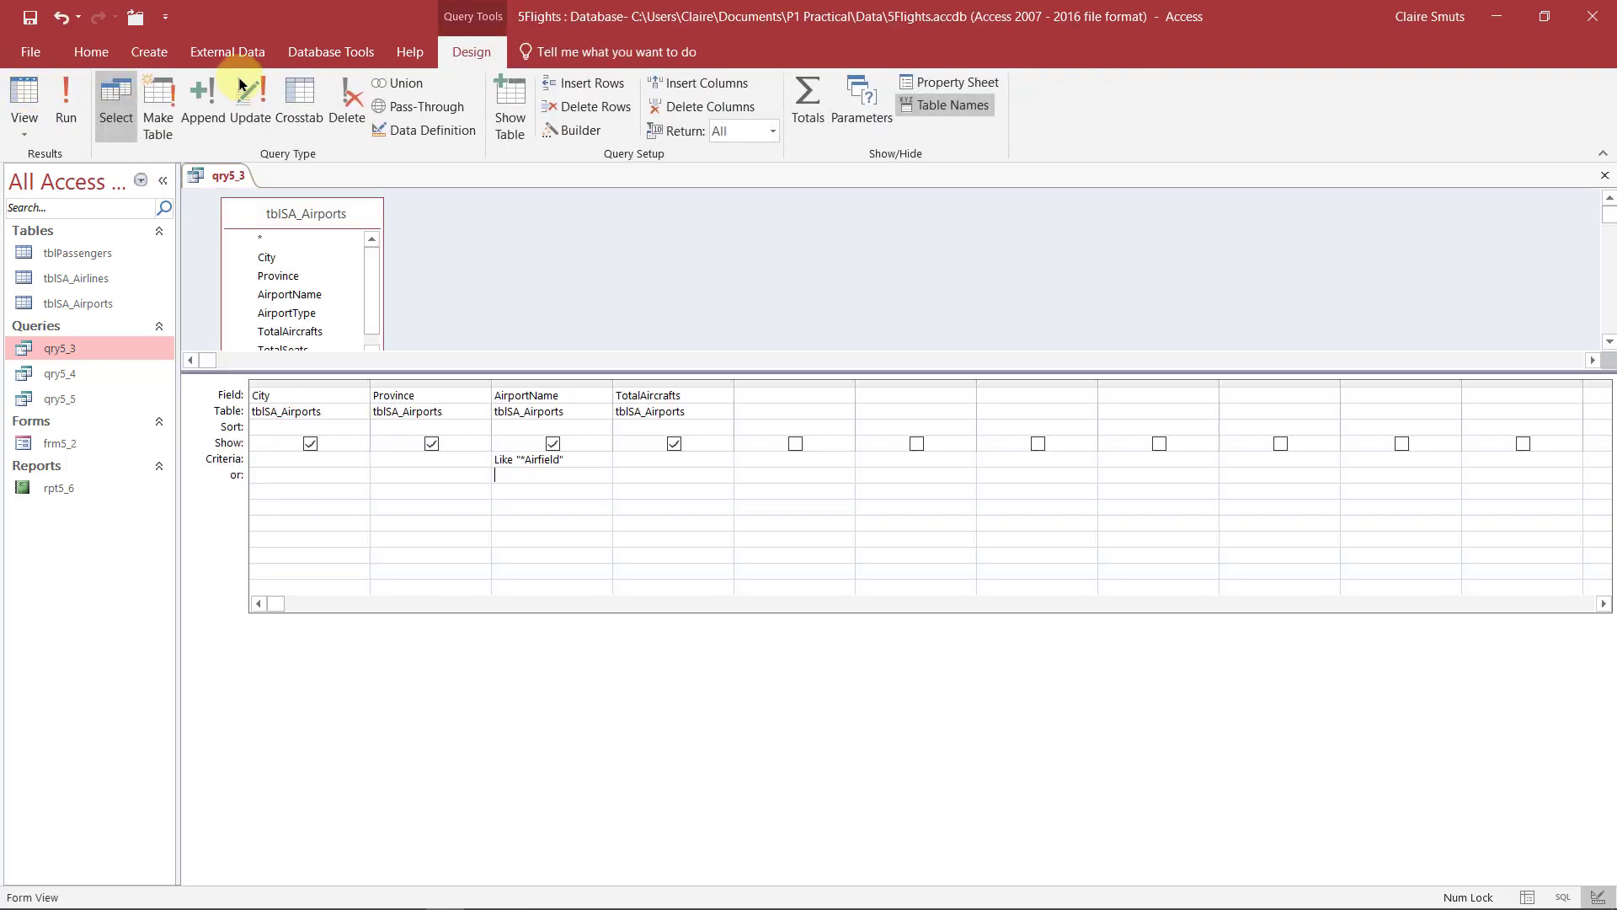
{"action": "left_click", "coordinate": [1496, 16]}
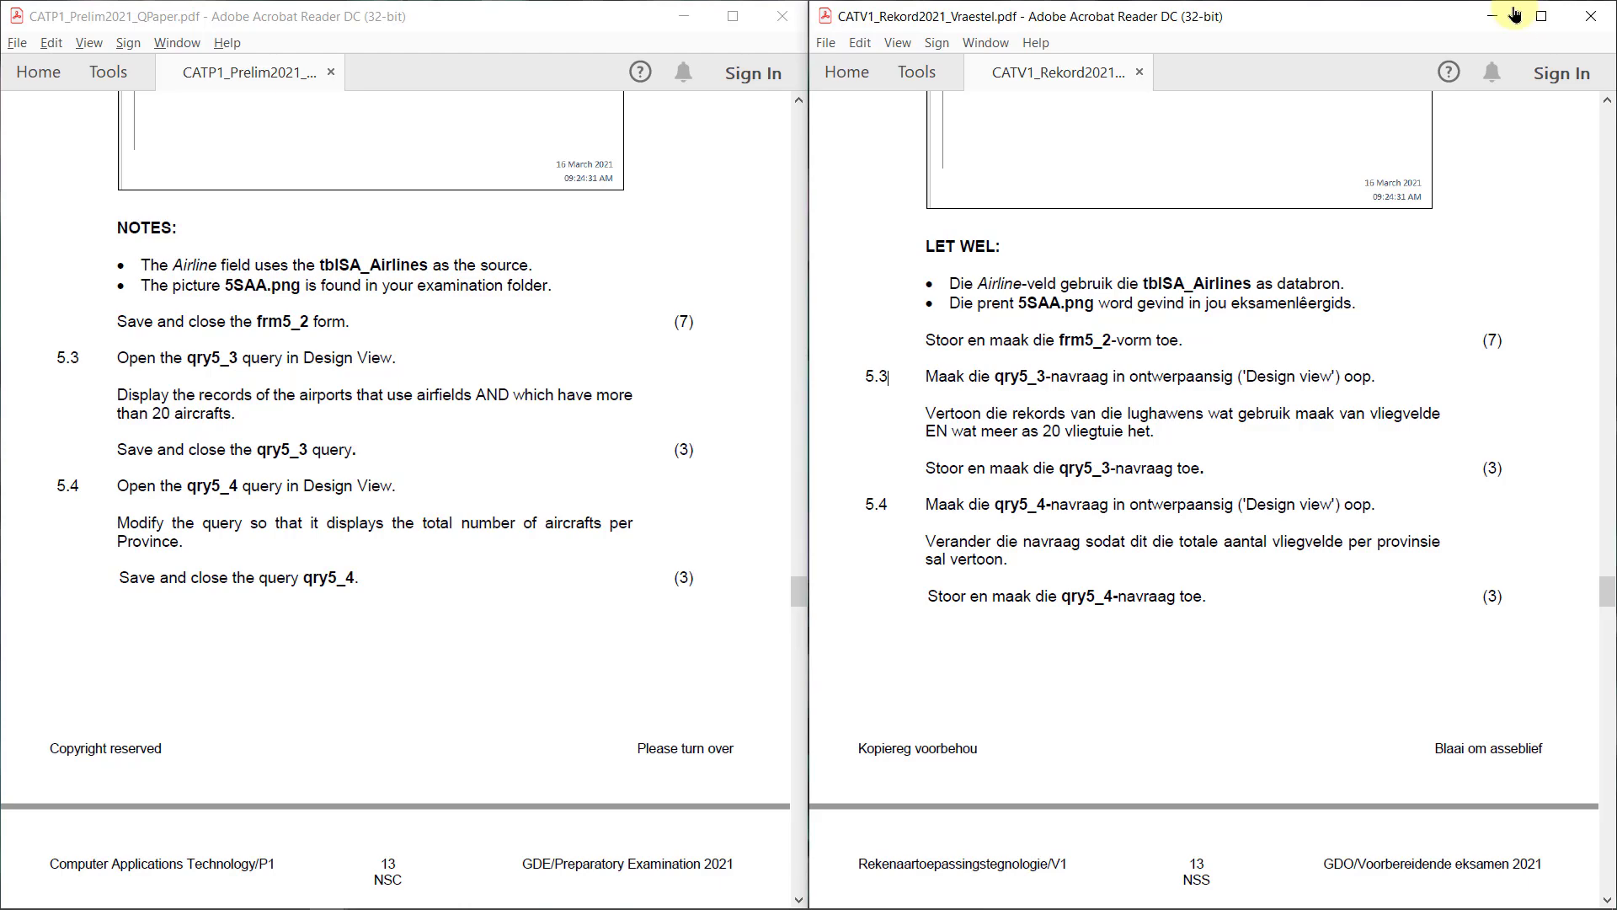
{"action": "key", "text": "alt+Tab"}
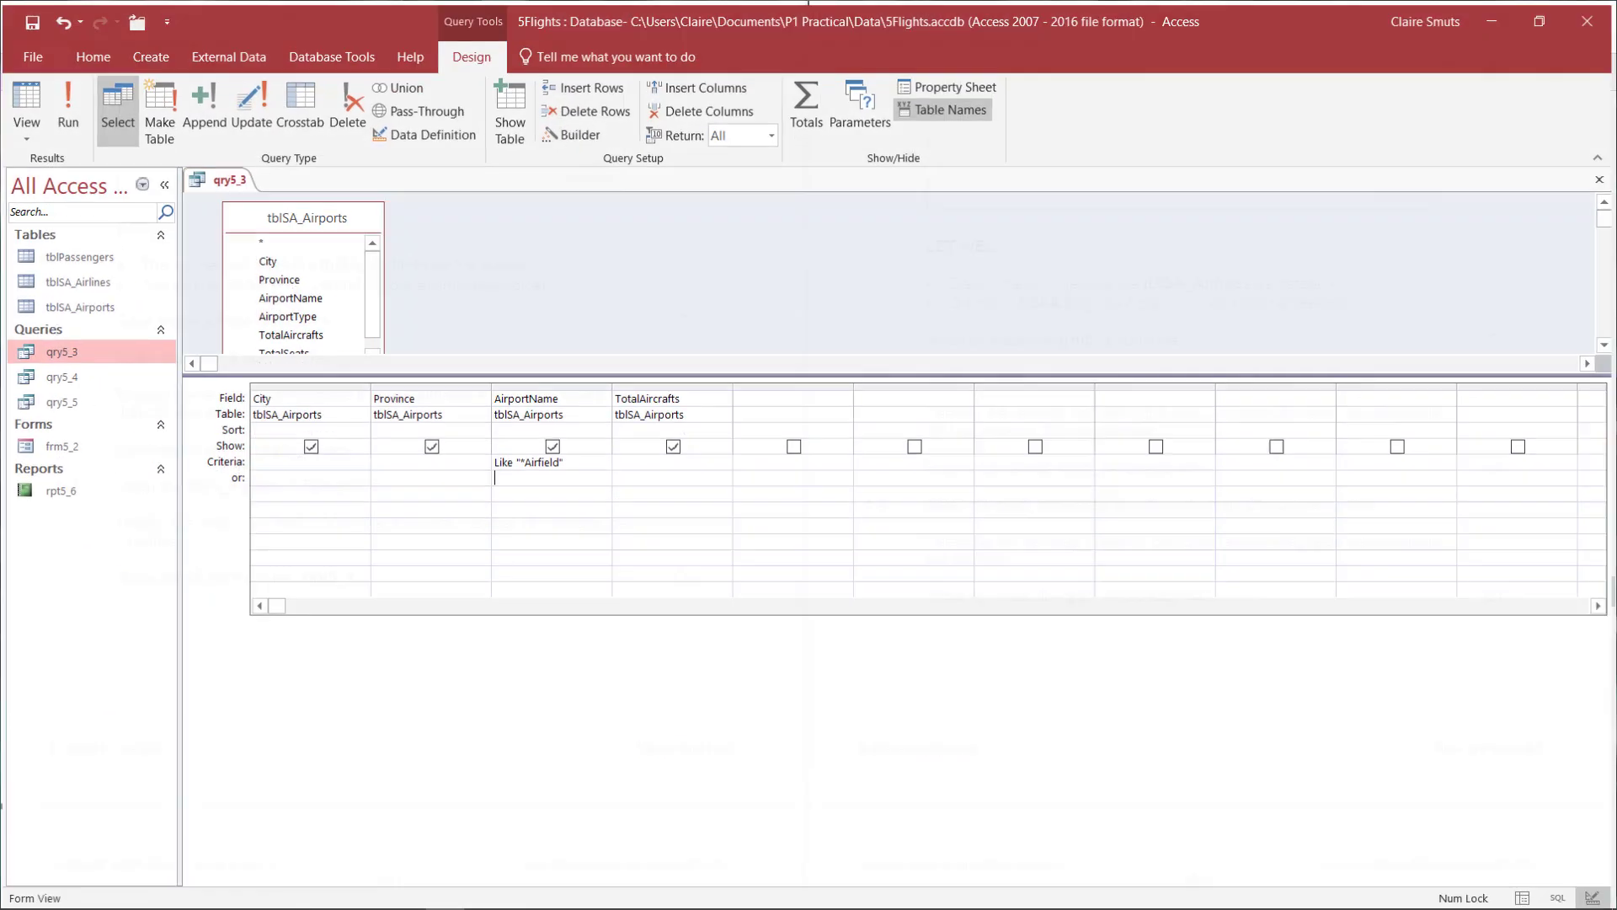
{"action": "left_click", "coordinate": [628, 459]}
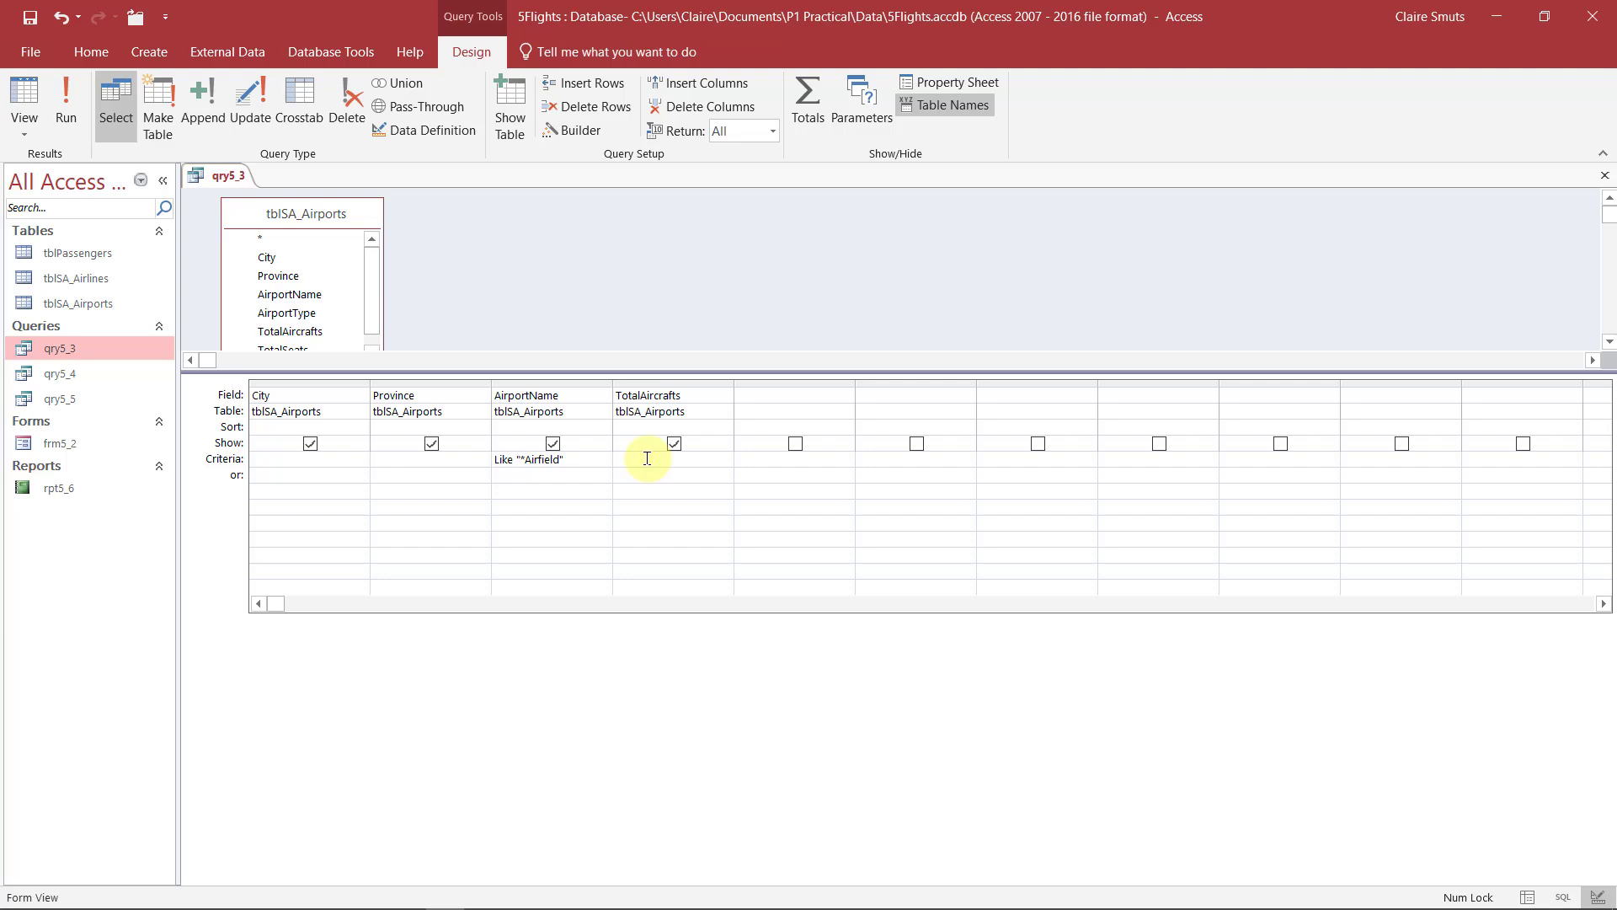
{"action": "type", "text": ">20"}
{"action": "left_click", "coordinate": [69, 125]}
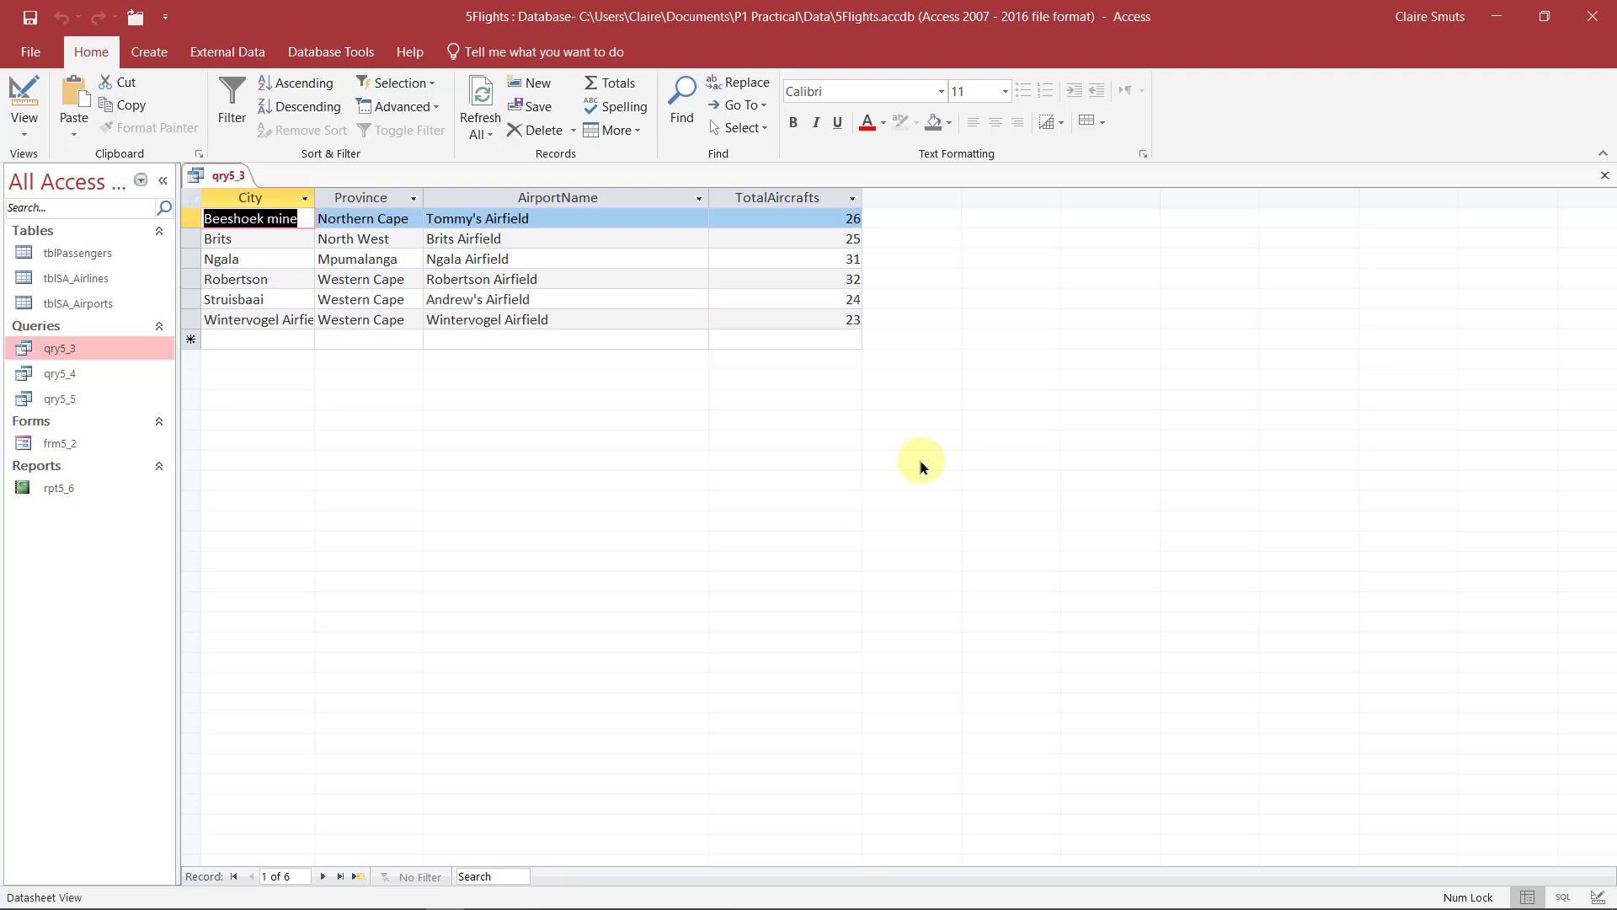
Consult question 5.4 in the exam paper and open the qry5_4 query in Design View.
{"action": "key", "text": "alt+Tab"}
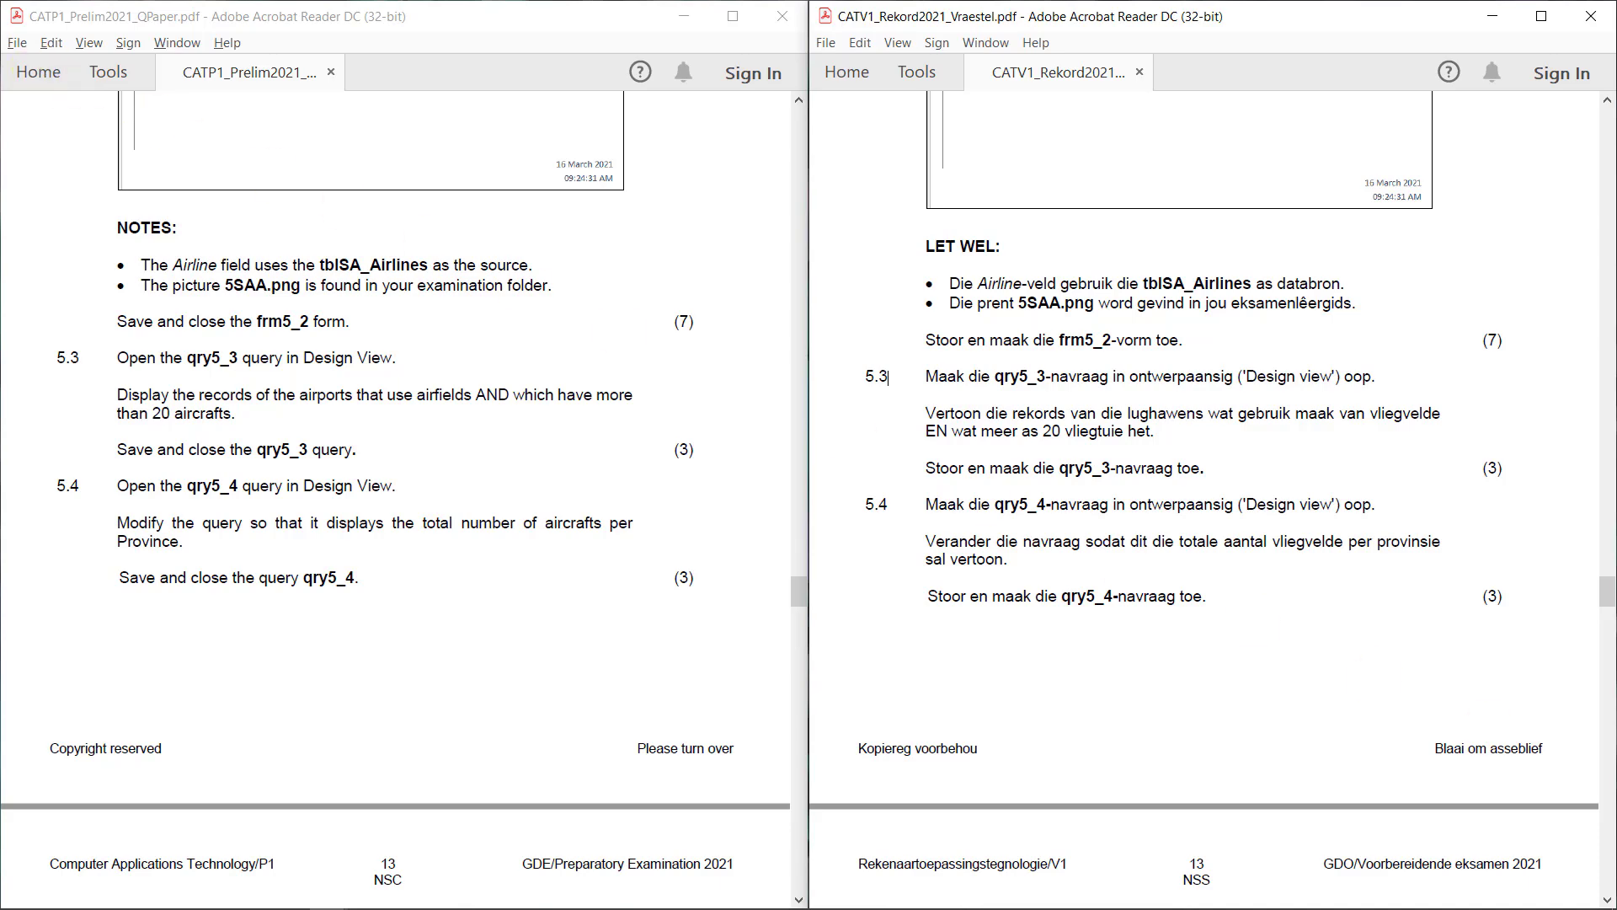
{"action": "key", "text": "alt+Tab"}
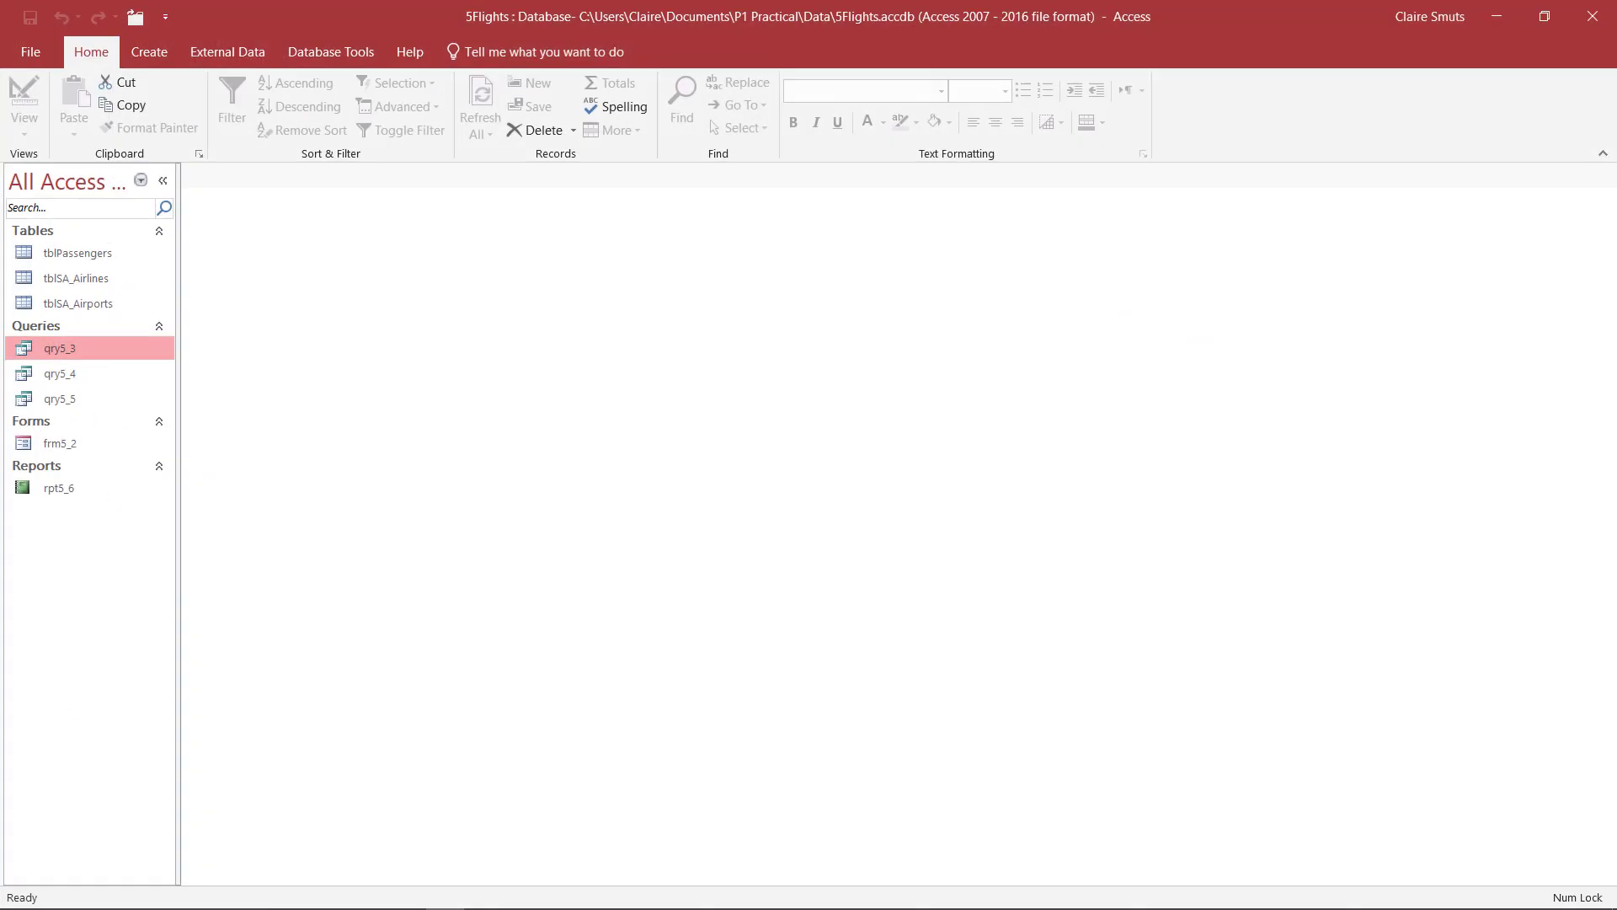
{"action": "left_click", "coordinate": [83, 377]}
{"action": "double_click", "coordinate": [83, 376]}
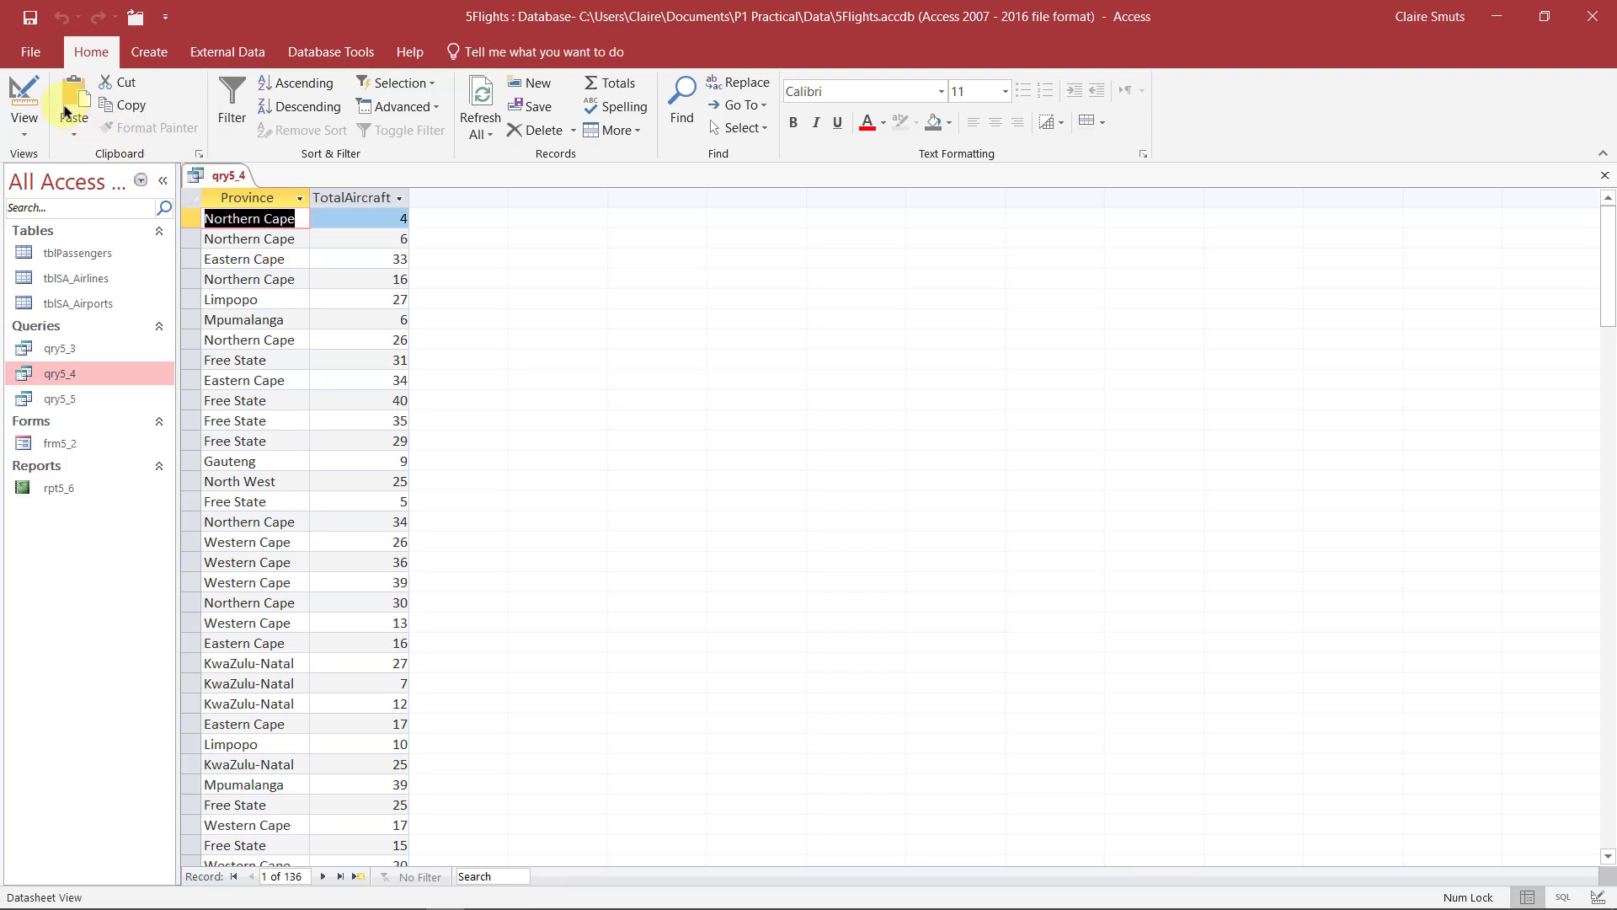
{"action": "left_click", "coordinate": [20, 90]}
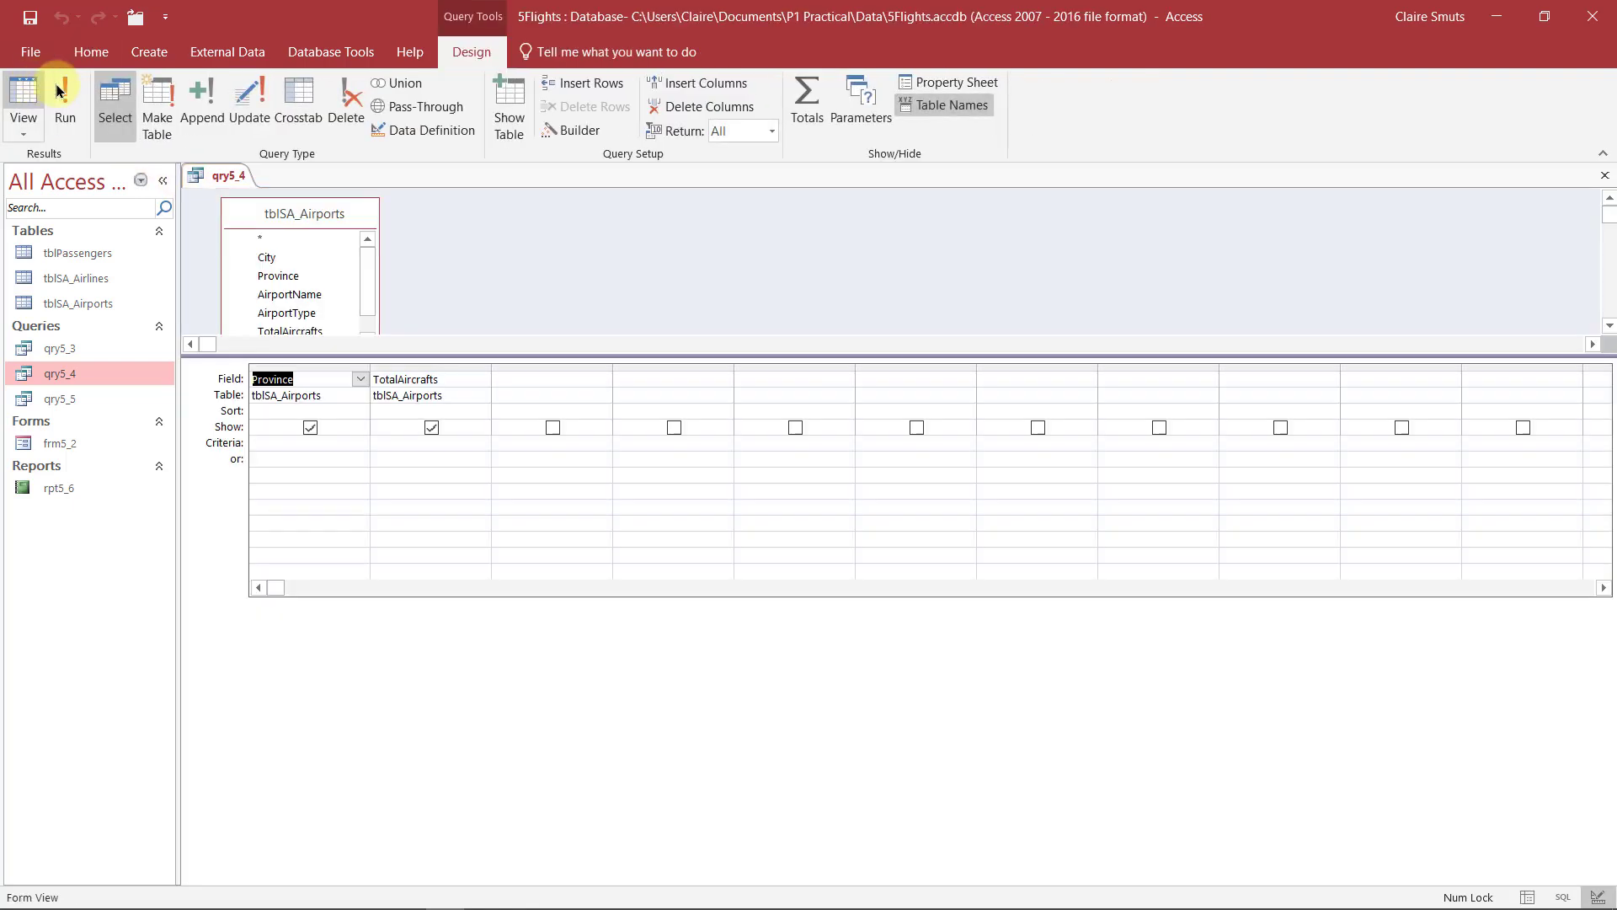
Add totals to qry5_4, summing TotalAircrafts grouped by Province, and run the query.
{"action": "left_click", "coordinate": [798, 113]}
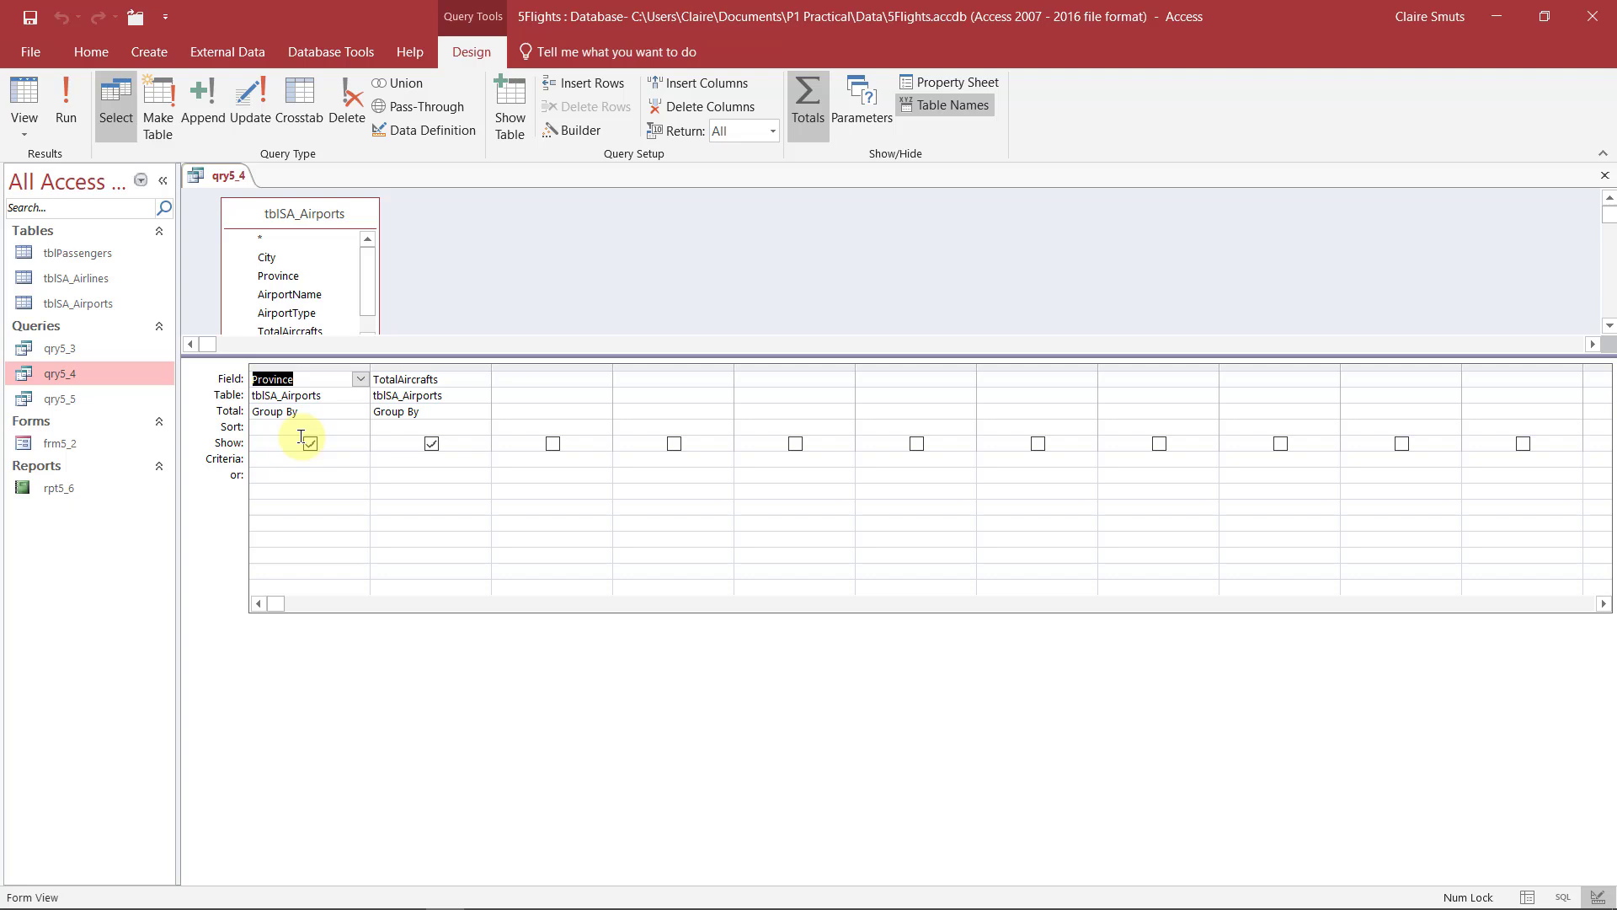
{"action": "left_click", "coordinate": [426, 412]}
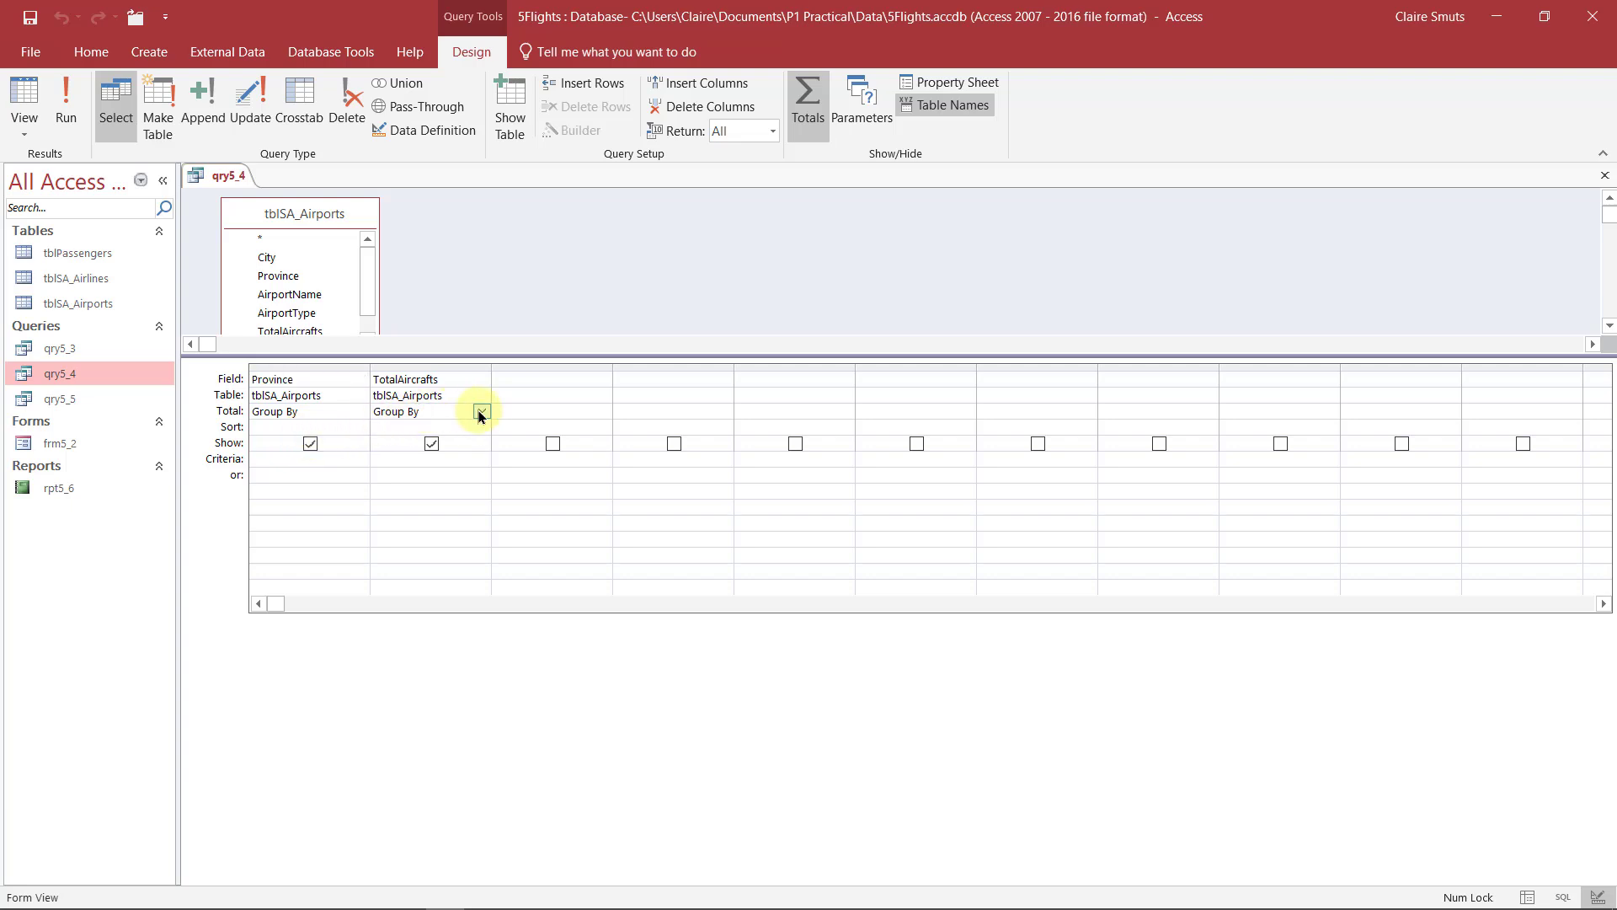
{"action": "left_click", "coordinate": [481, 412]}
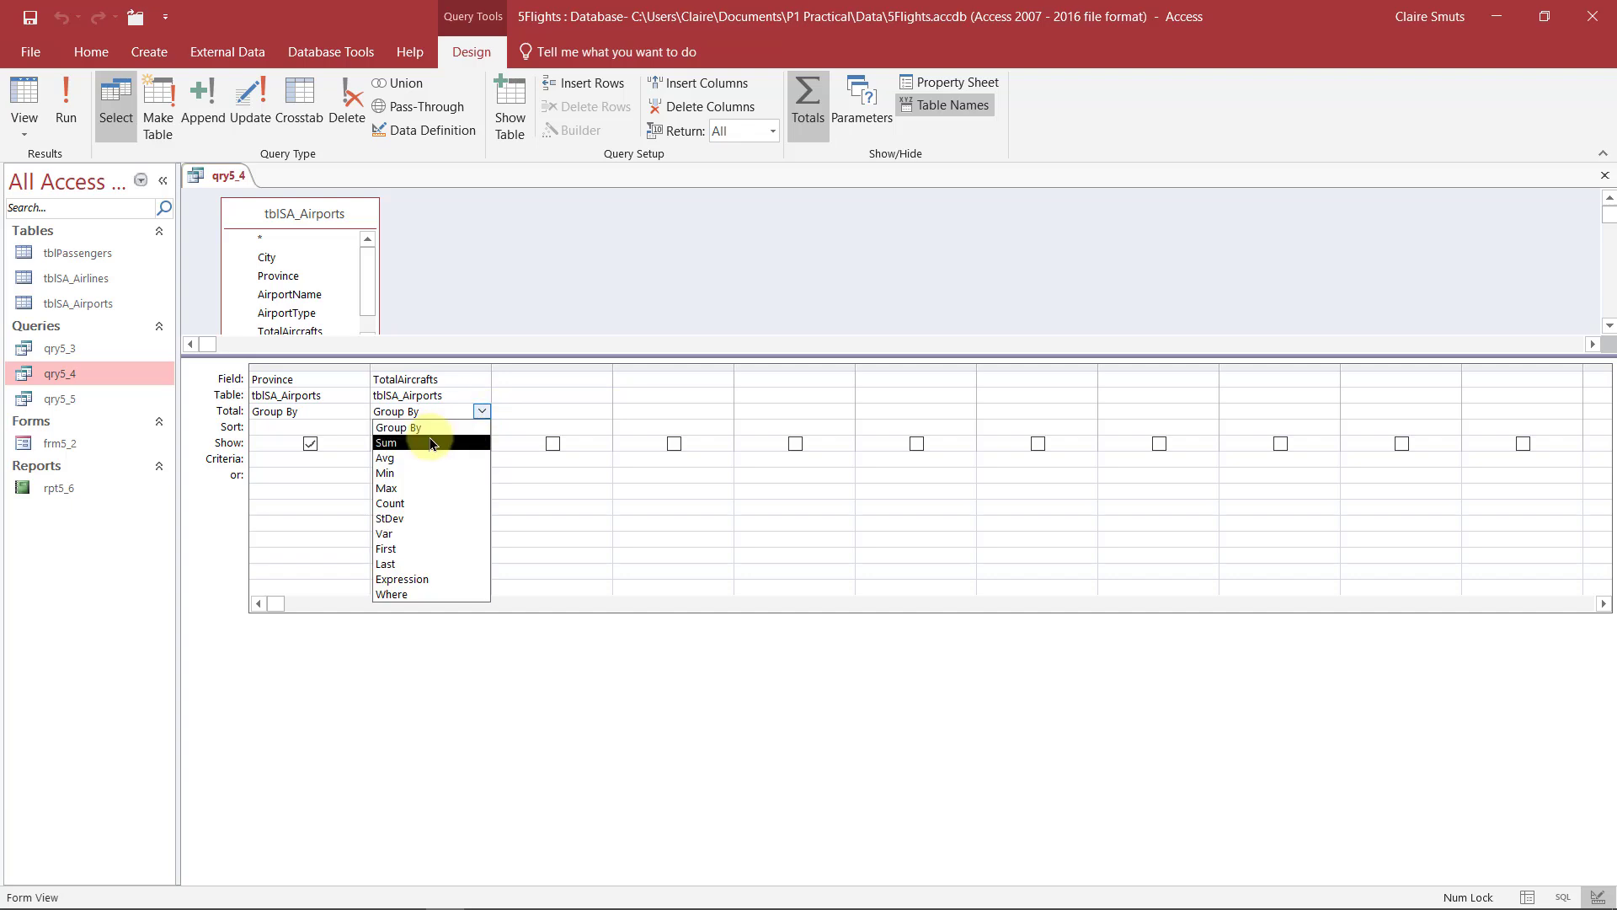
{"action": "left_click", "coordinate": [386, 442]}
{"action": "left_click", "coordinate": [65, 102]}
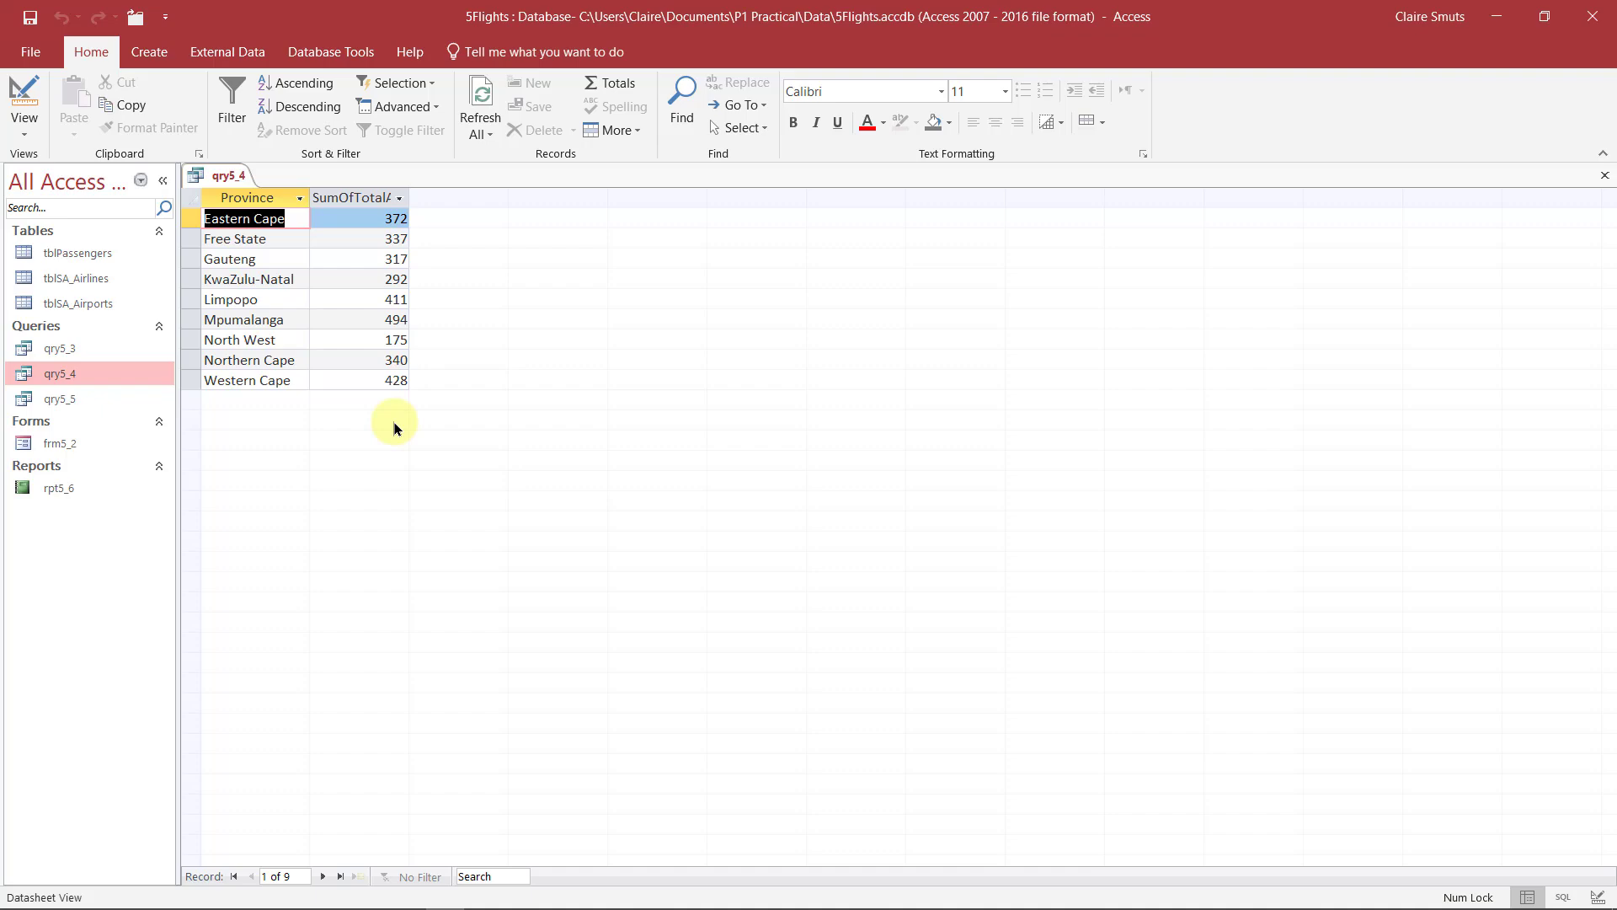
Save and close the qry5_4 query.
{"action": "right_click", "coordinate": [214, 181]}
{"action": "left_click", "coordinate": [224, 180]}
{"action": "right_click", "coordinate": [225, 181]}
{"action": "left_click", "coordinate": [261, 217]}
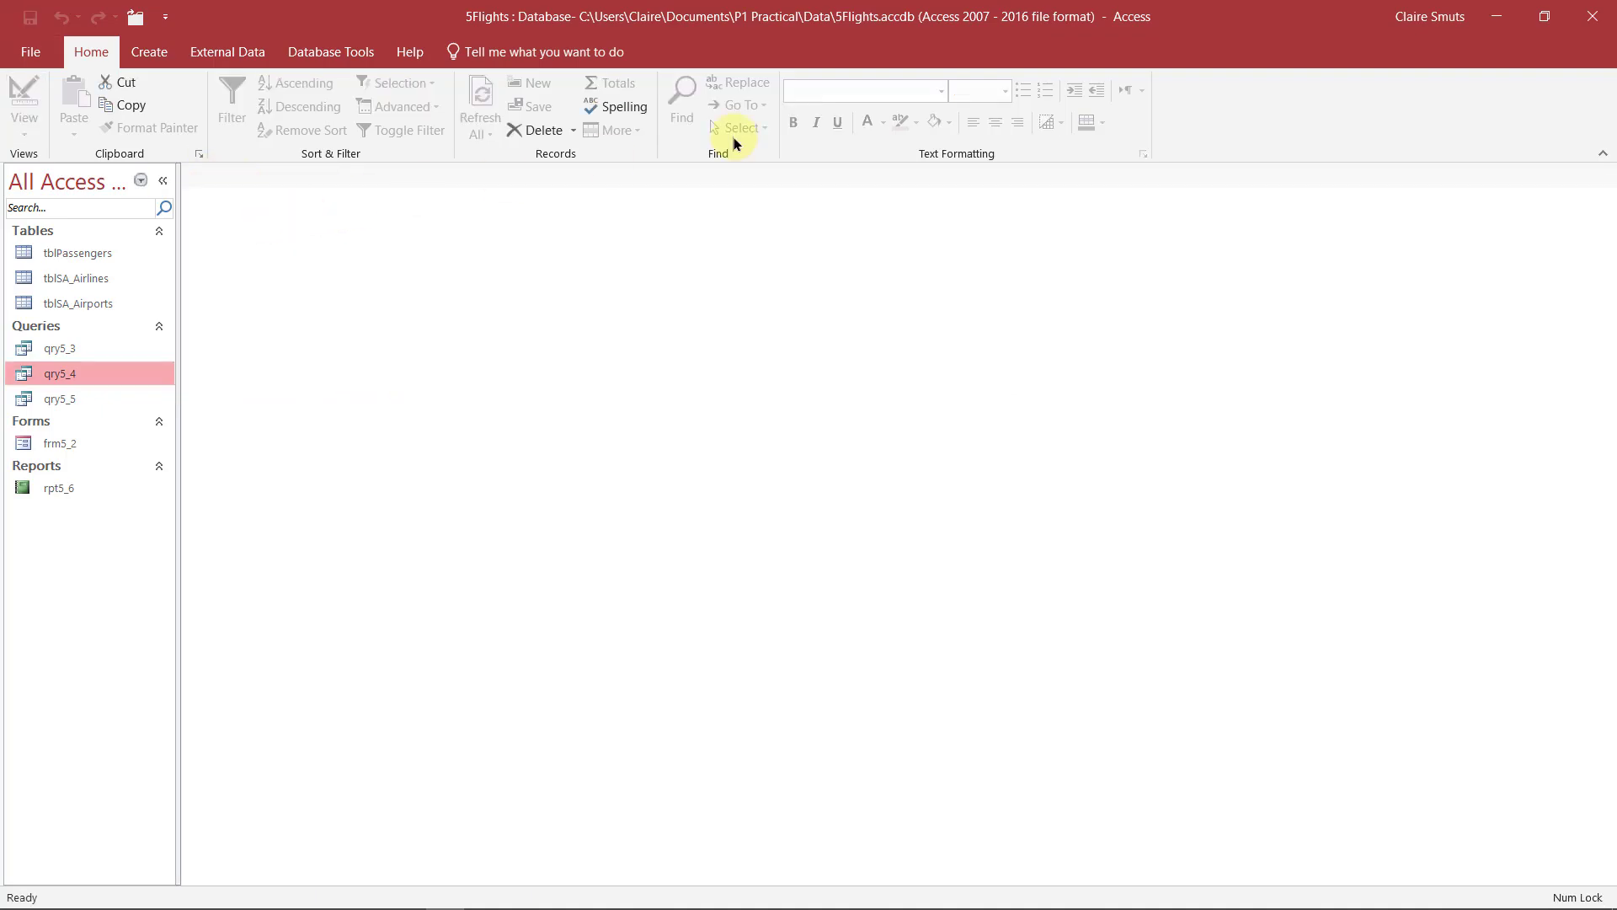
Consult question 5.5 in the exam paper, open qry5_5 to review its TotalAircrafts and TotalSeats columns, and switch it to Design View.
{"action": "left_click", "coordinate": [1496, 16]}
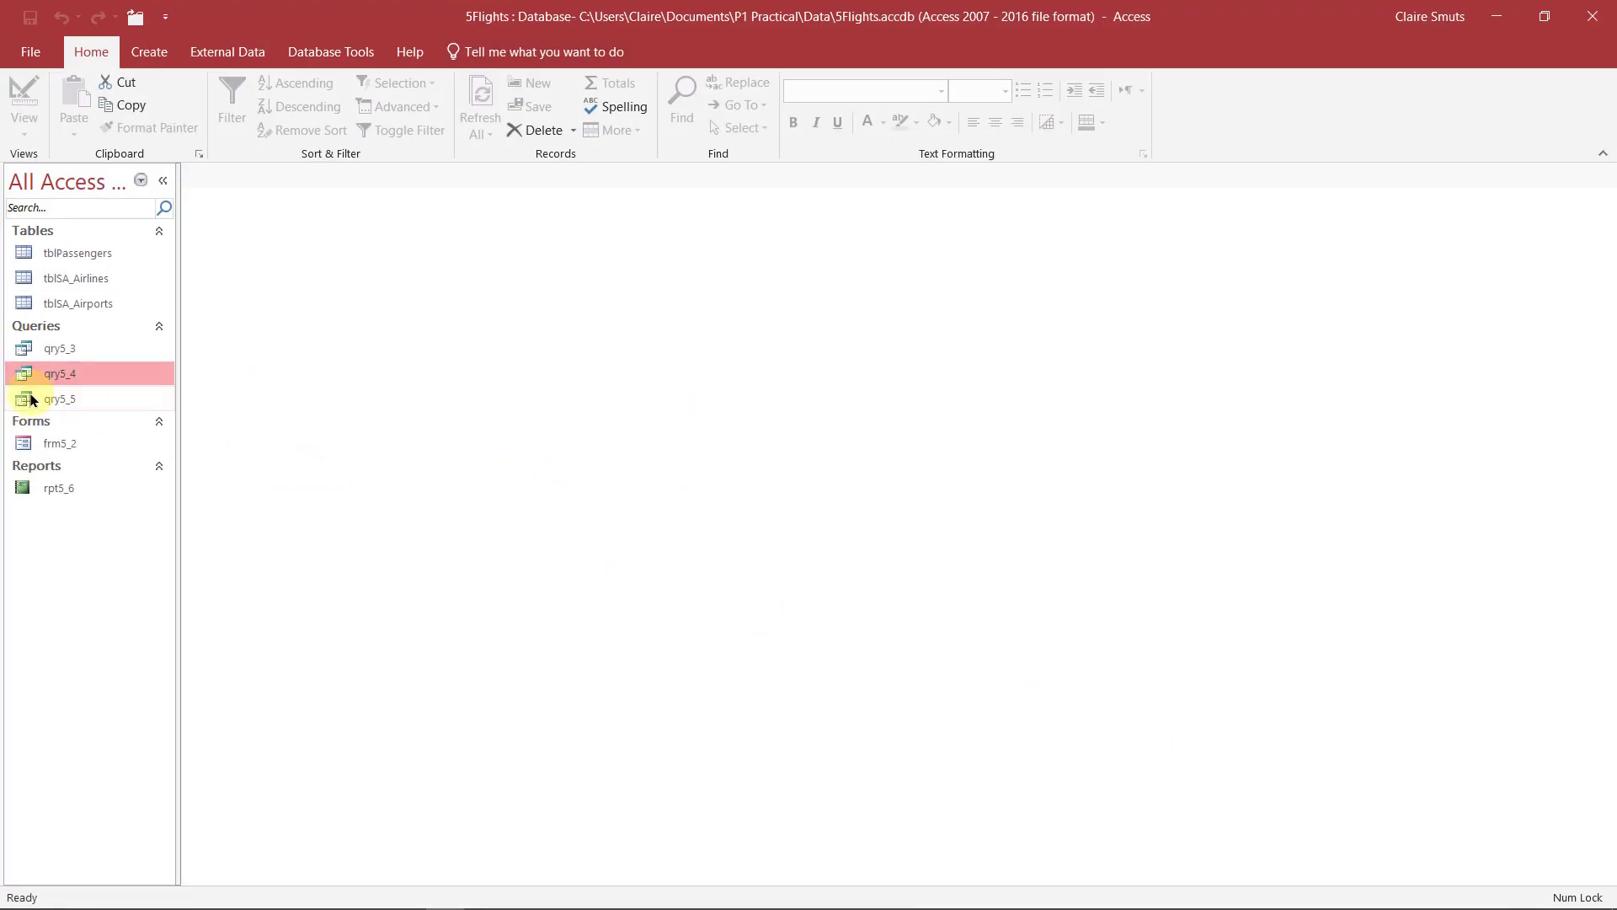
{"action": "double_click", "coordinate": [31, 399]}
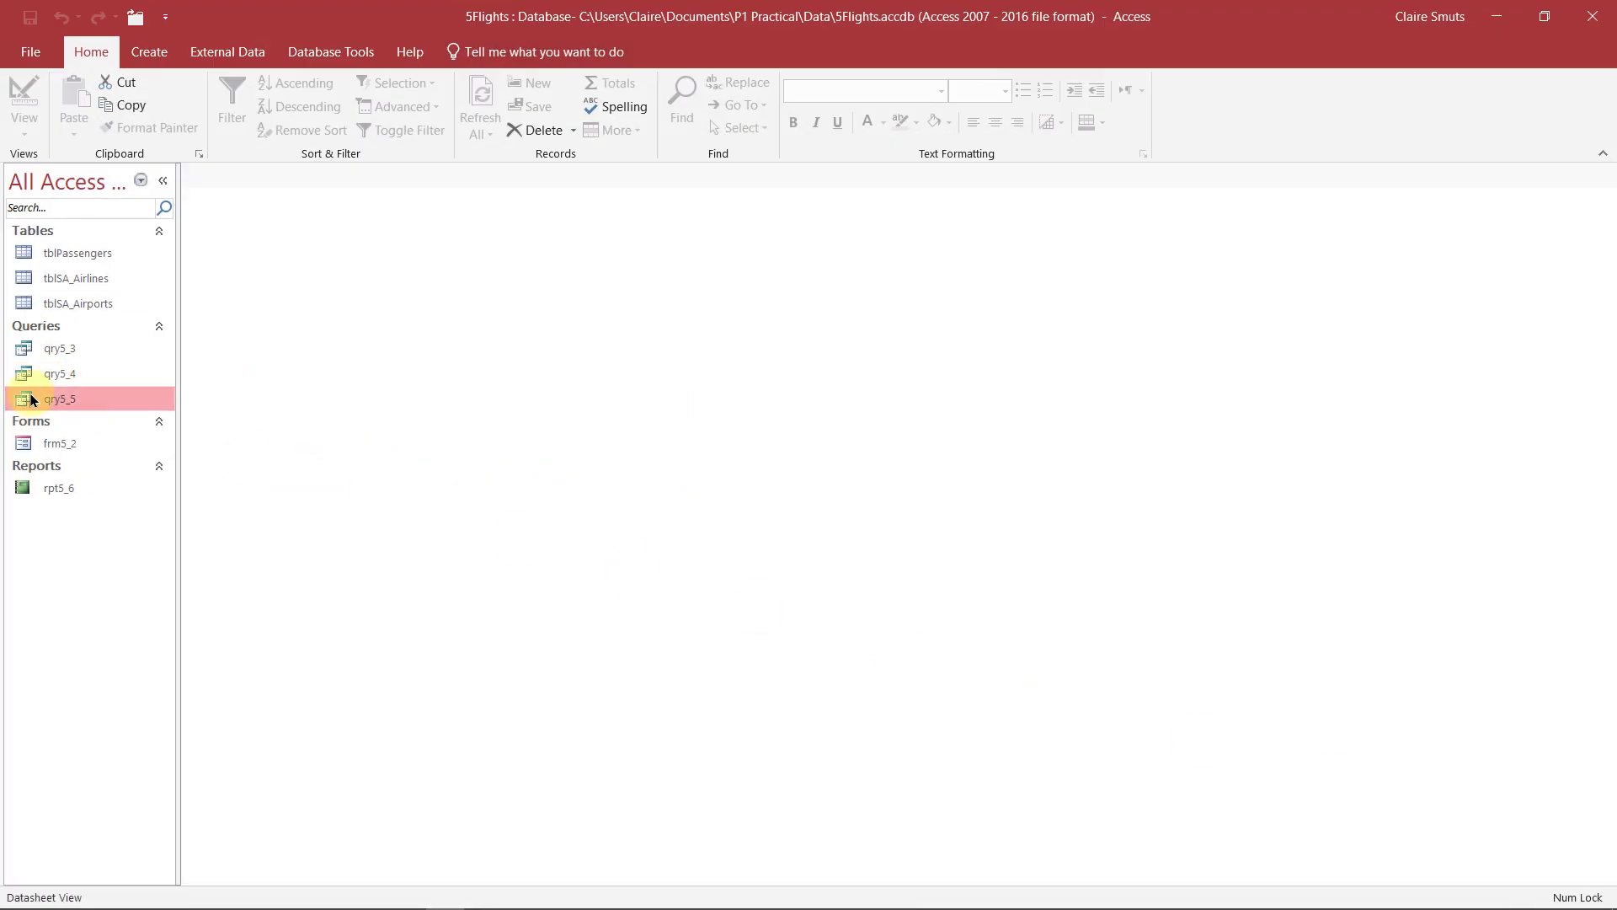
{"action": "left_click", "coordinate": [960, 197]}
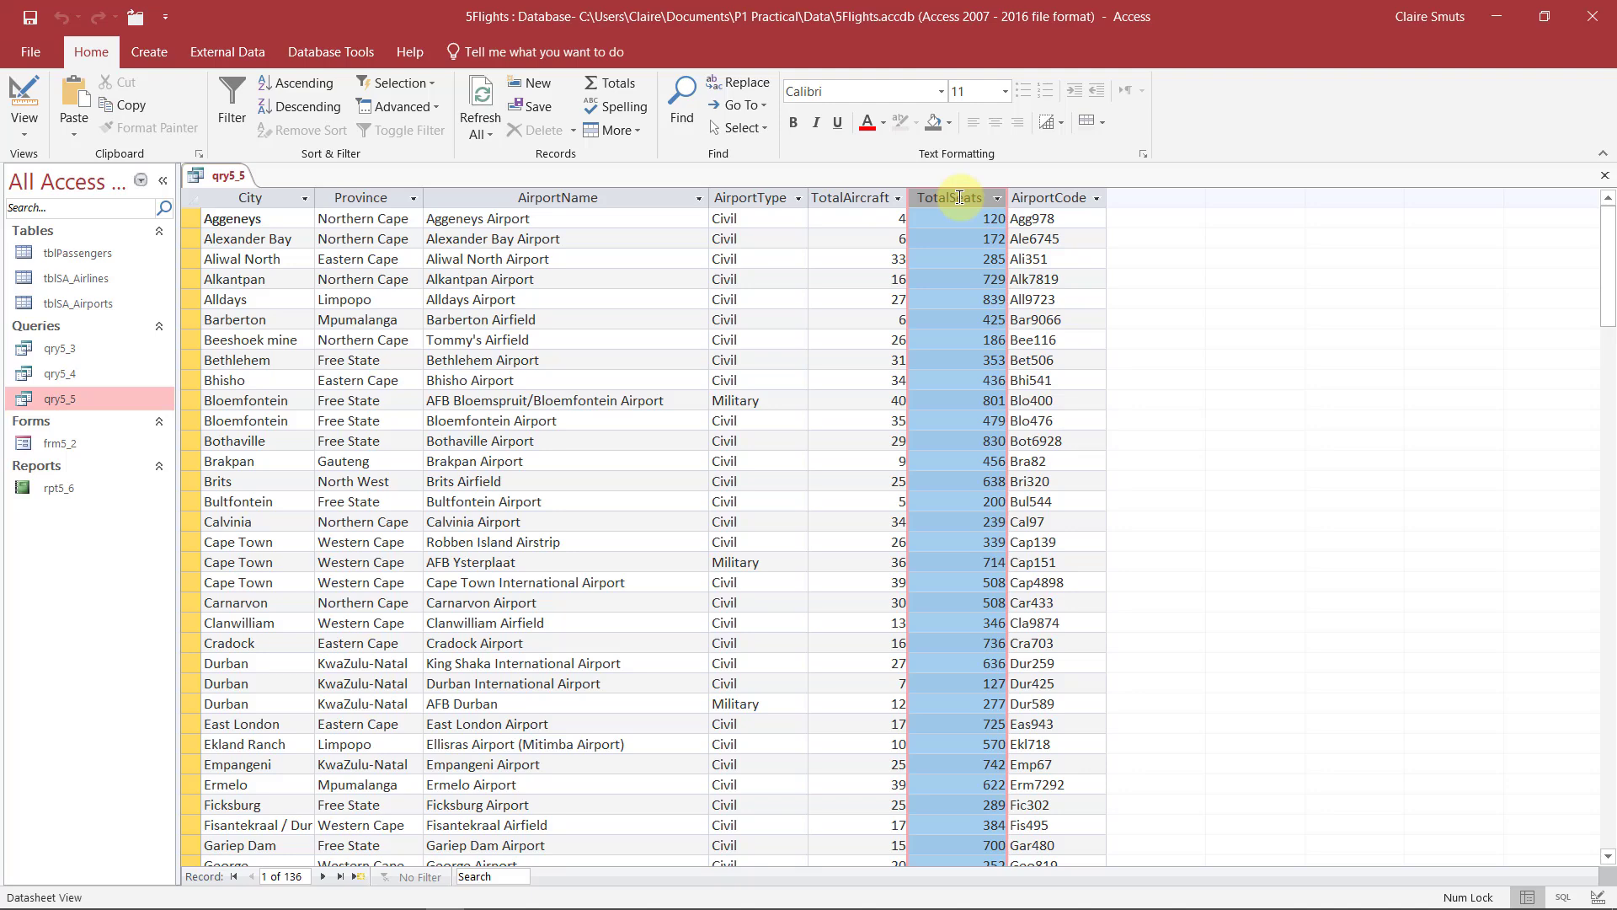
{"action": "left_click", "coordinate": [875, 200]}
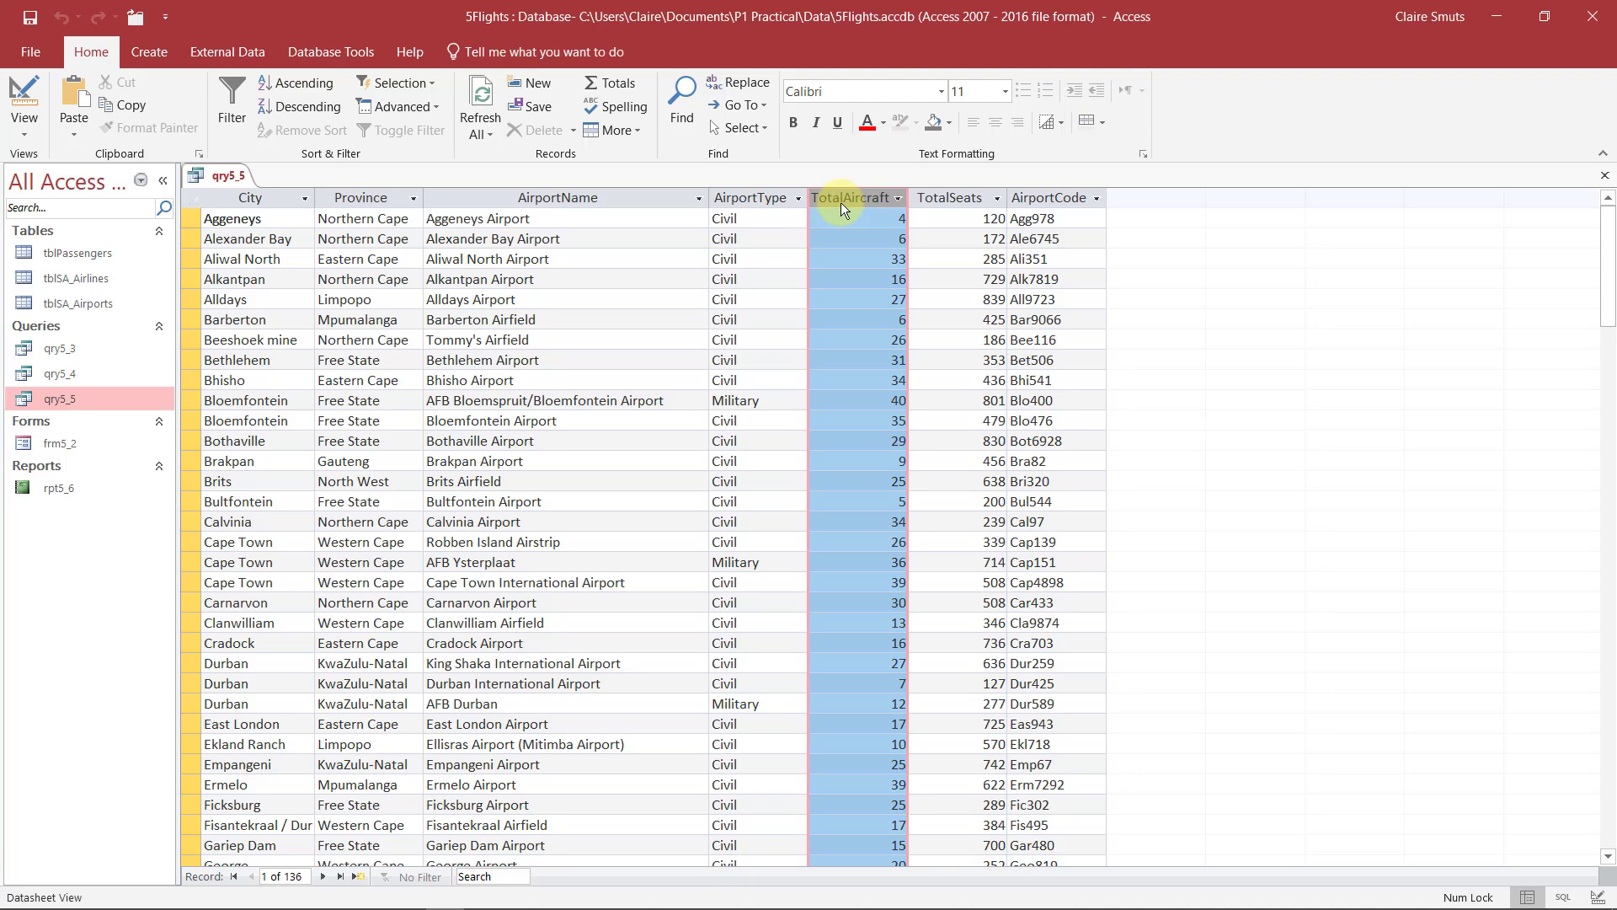
{"action": "left_click", "coordinate": [953, 196]}
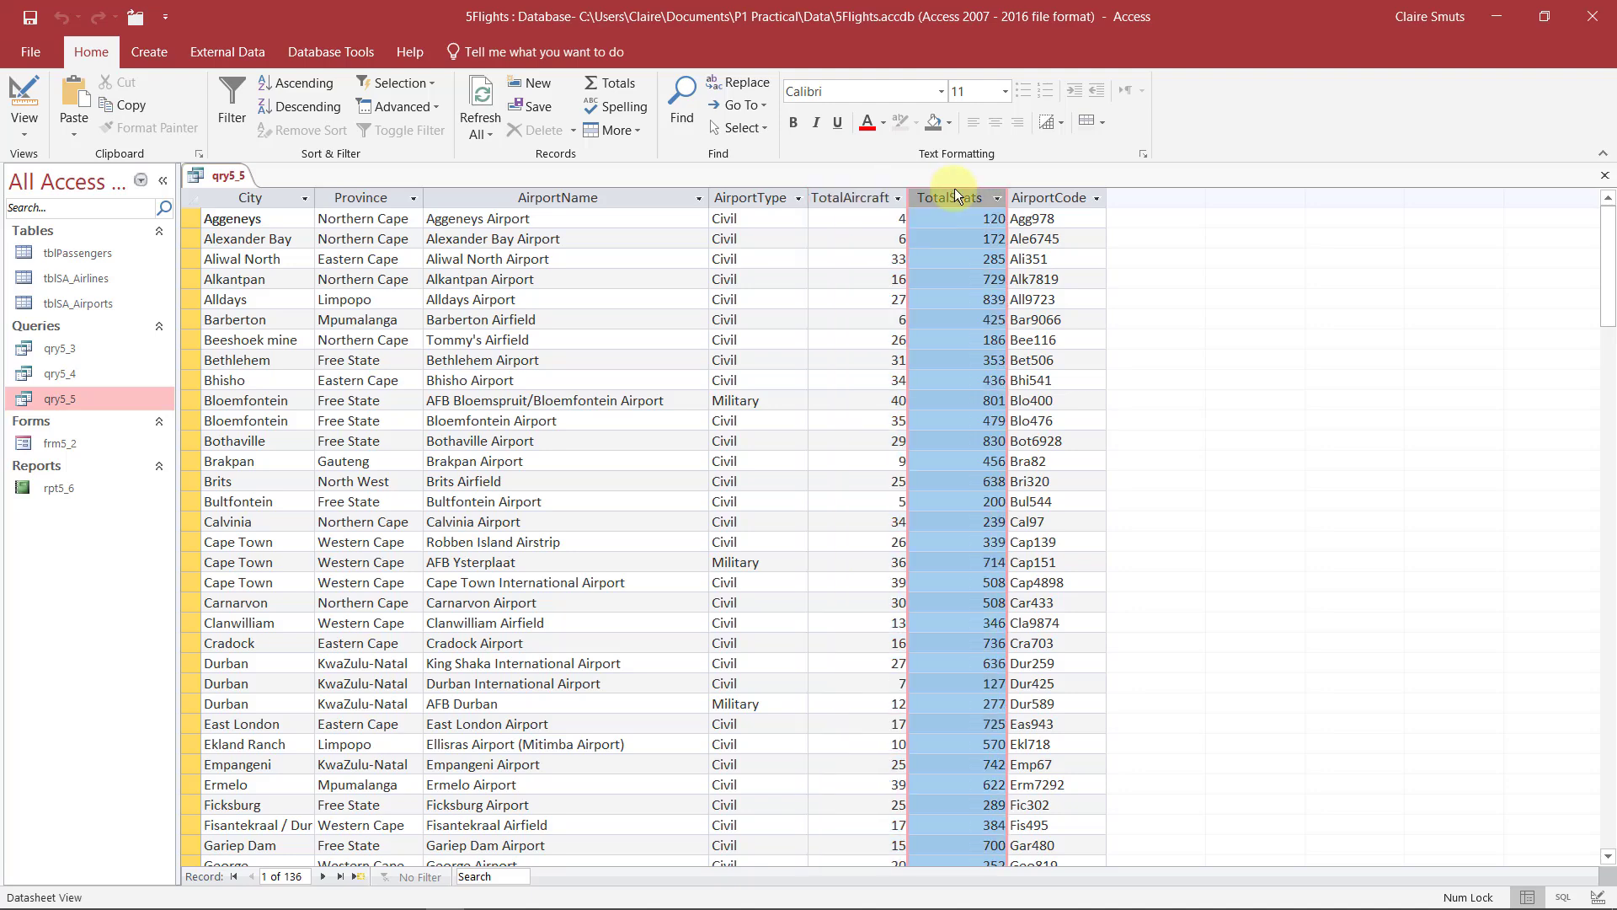
{"action": "left_click", "coordinate": [22, 103]}
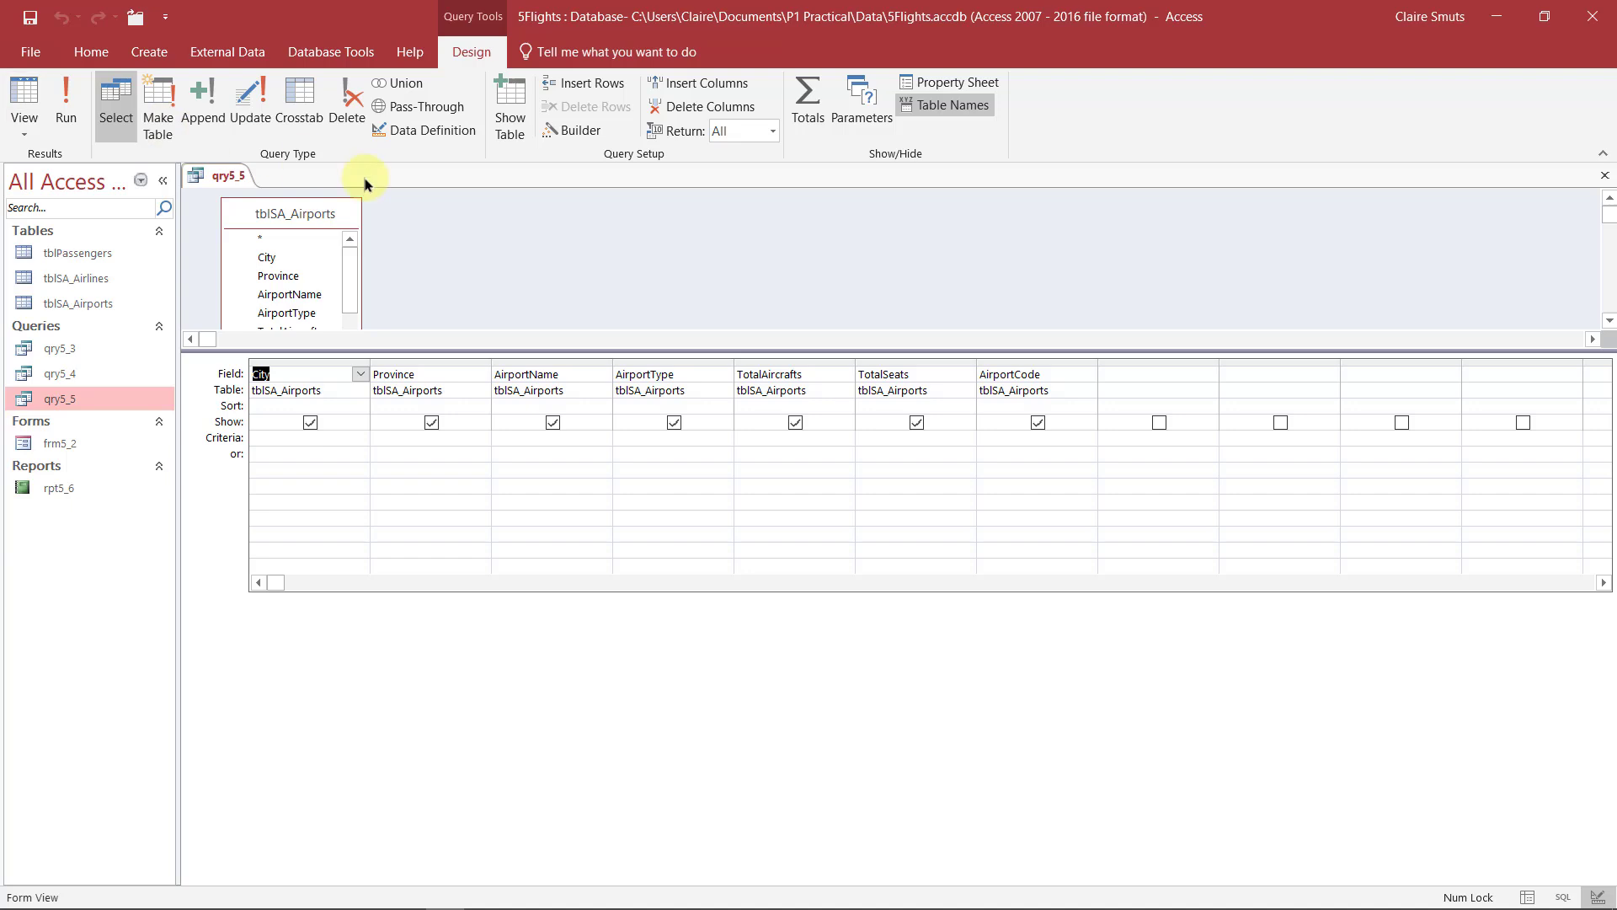
Try entering the calculated field TotalBudget: [TotalSeats]*35 in qry5_5's first empty column, rechecking question 5.5, and delete that column again.
{"action": "left_click", "coordinate": [1135, 374]}
{"action": "left_click_drag", "start_coordinate": [1219, 367], "coordinate": [1318, 367]}
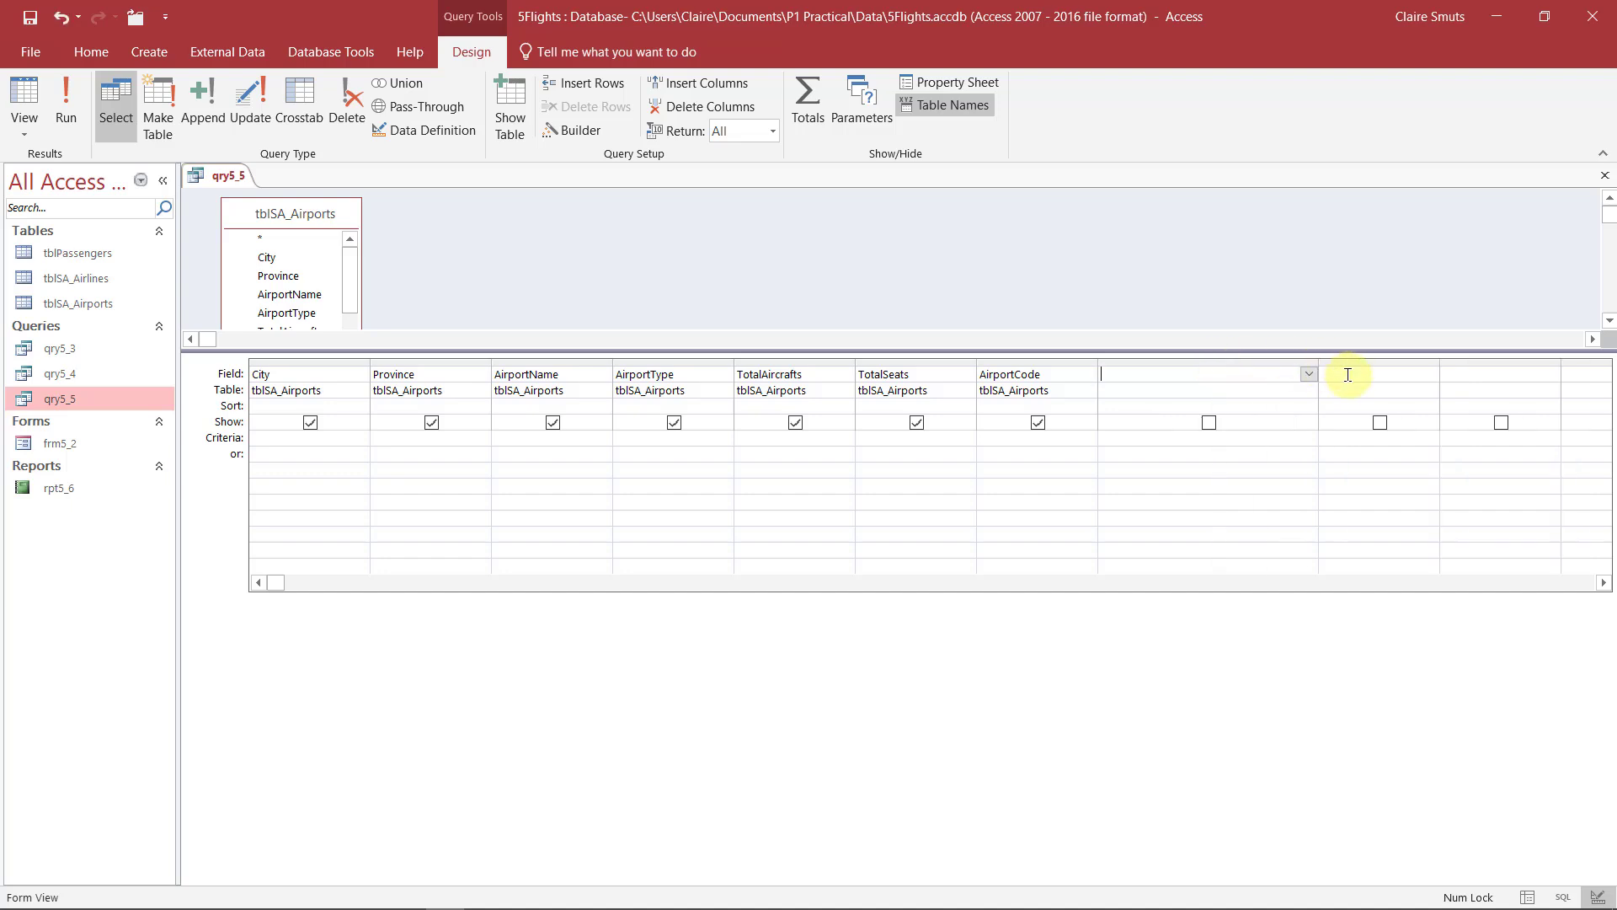
{"action": "type", "text": "To"}
{"action": "key", "text": "BackSpace"}
{"action": "key", "text": "BackSpace"}
{"action": "key", "text": "BackSpace"}
{"action": "key", "text": "alt+Tab"}
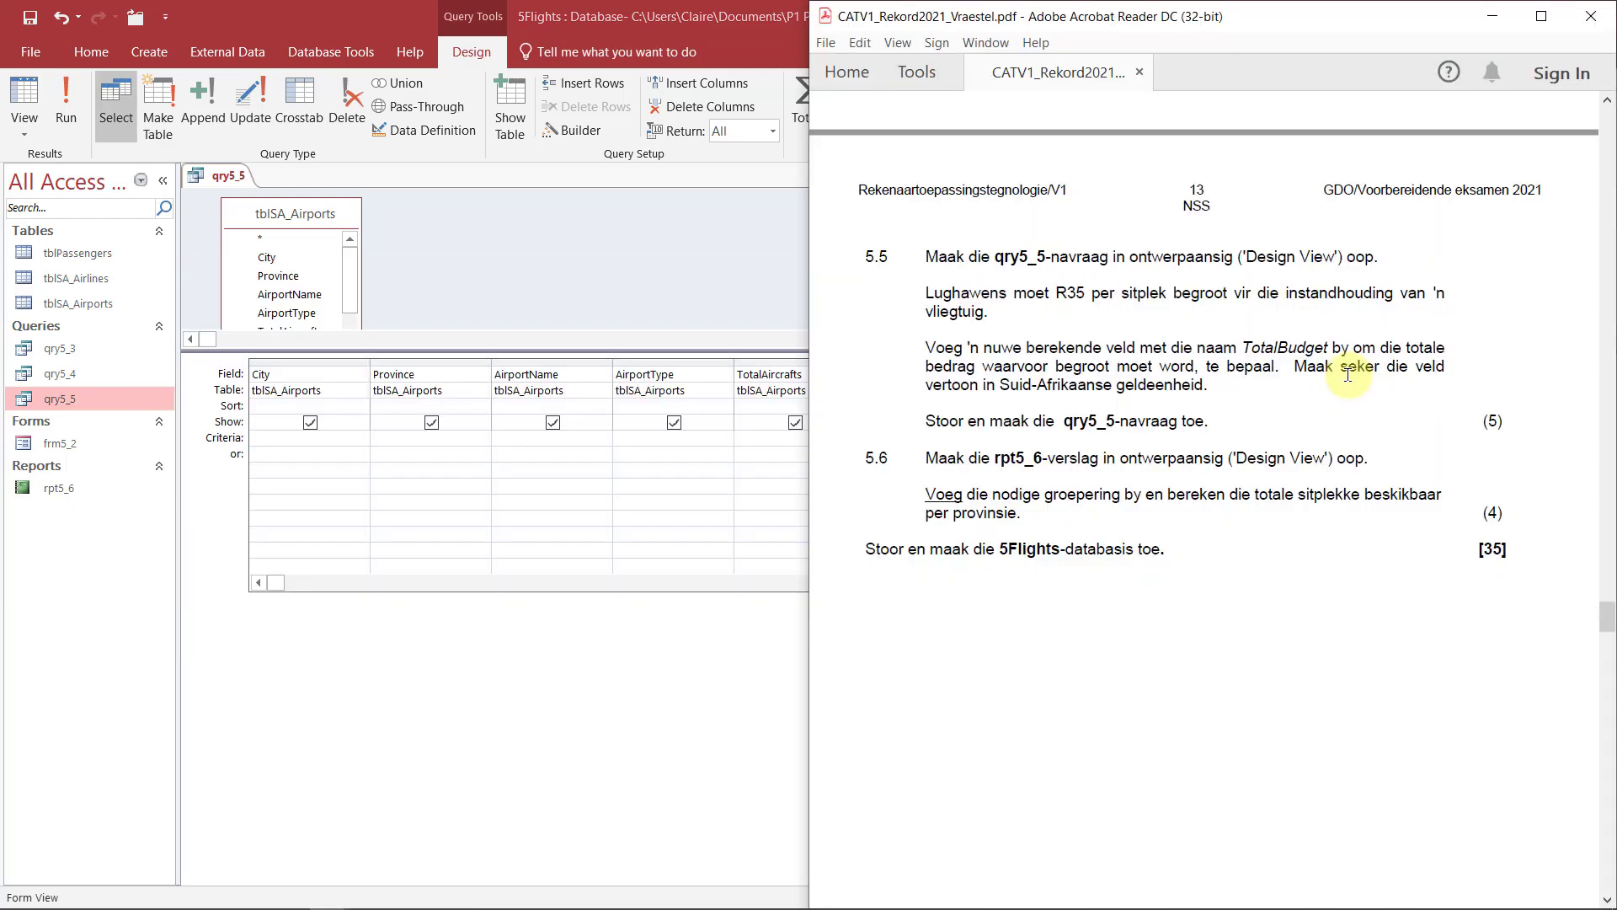
{"action": "key", "text": "alt+Tab"}
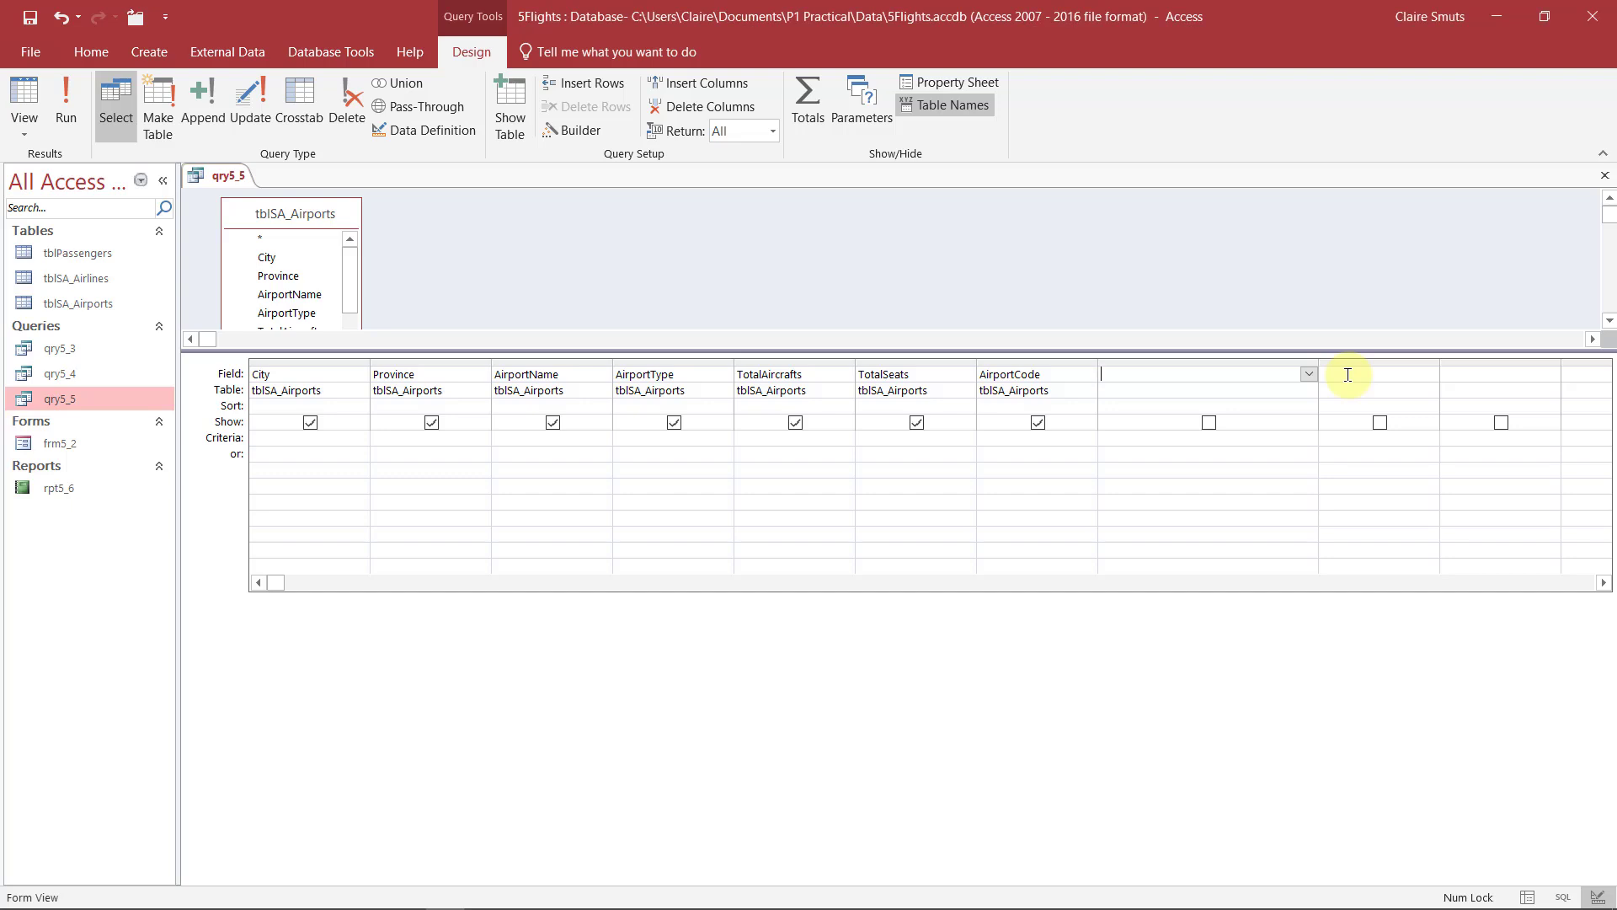
{"action": "type", "text": "TotalBudget"}
{"action": "type", "text": ": TotalSeats*35"}
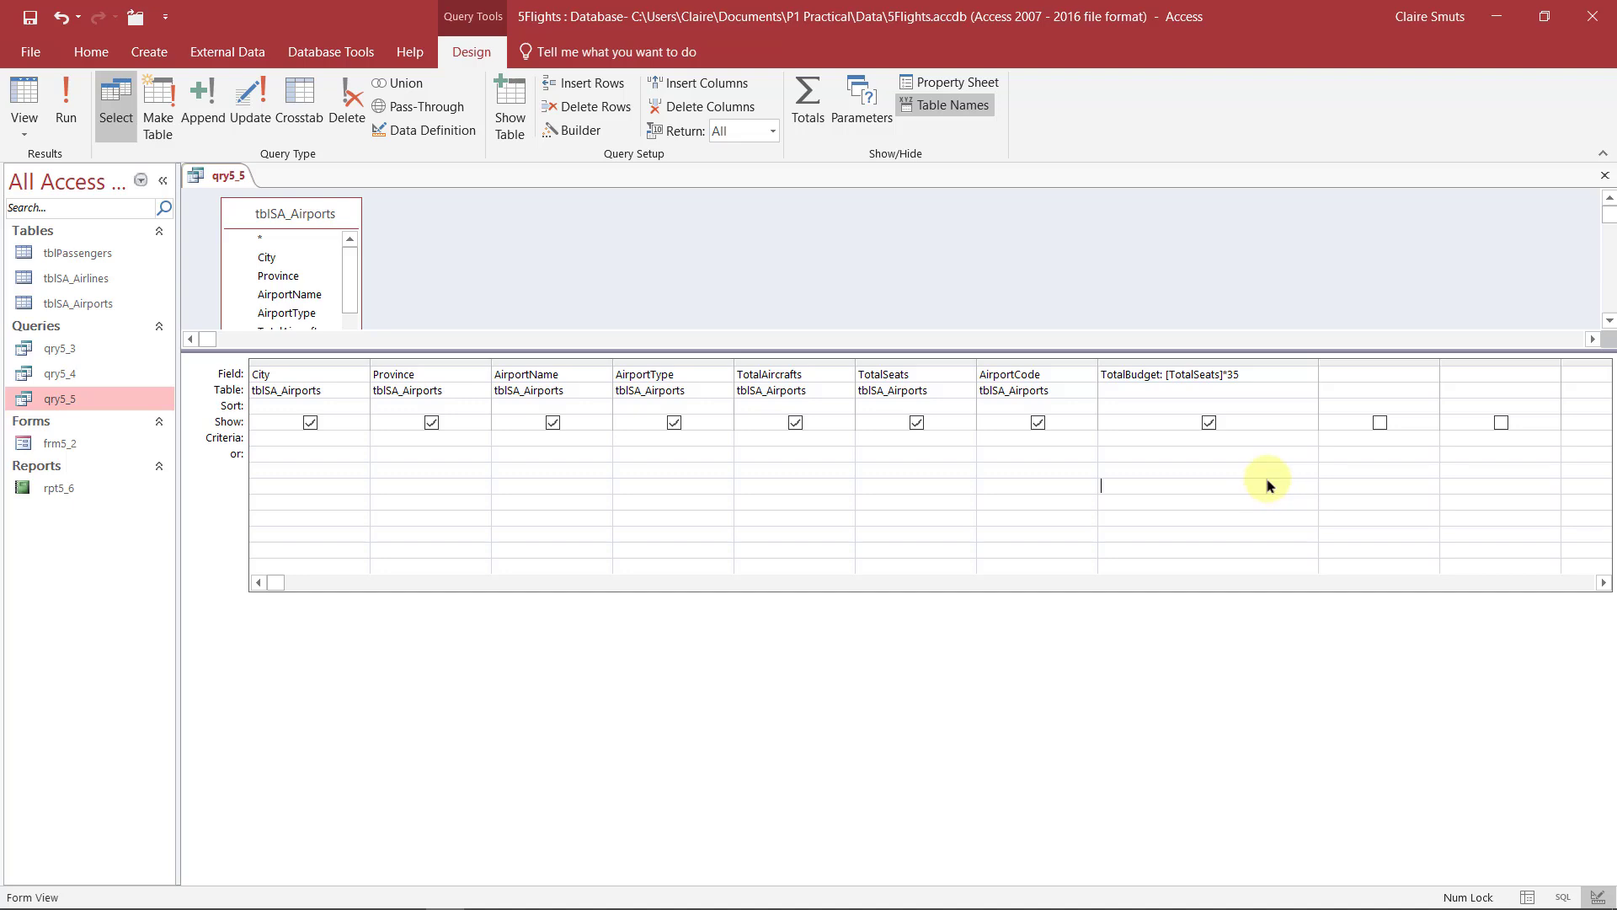
{"action": "left_click", "coordinate": [1253, 364]}
{"action": "key", "text": "Delete"}
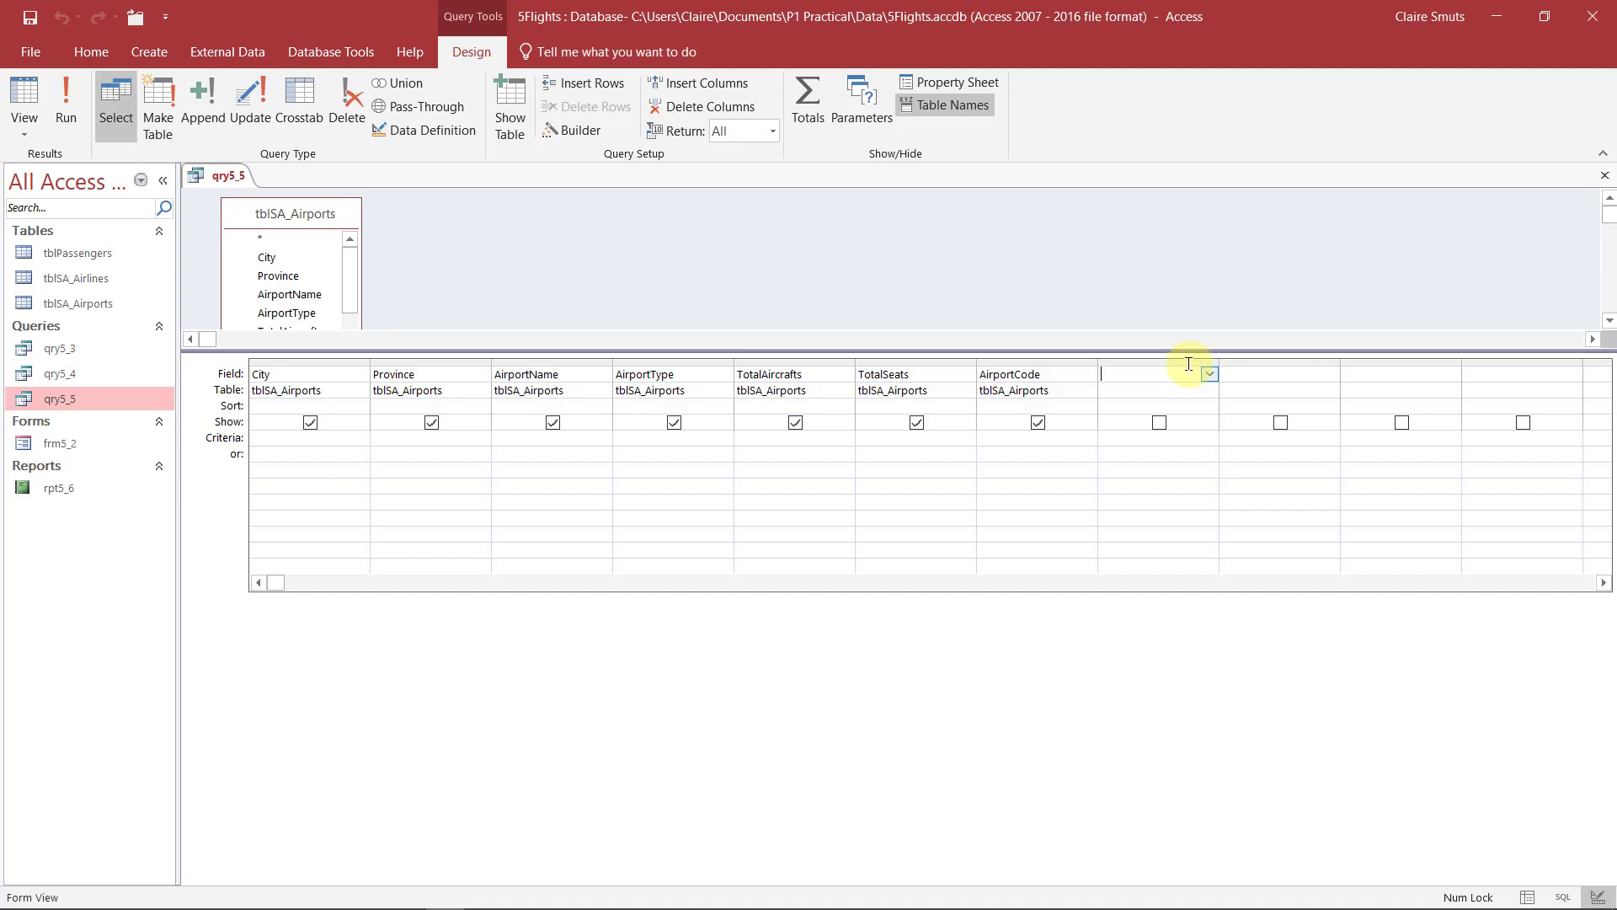
Build the calculated field [TotalSeats]*35 with the Expression Builder in qry5_5's first empty column and run the query.
{"action": "left_click", "coordinate": [584, 132]}
{"action": "left_click_drag", "start_coordinate": [787, 169], "coordinate": [1235, 201]}
{"action": "double_click", "coordinate": [1227, 462]}
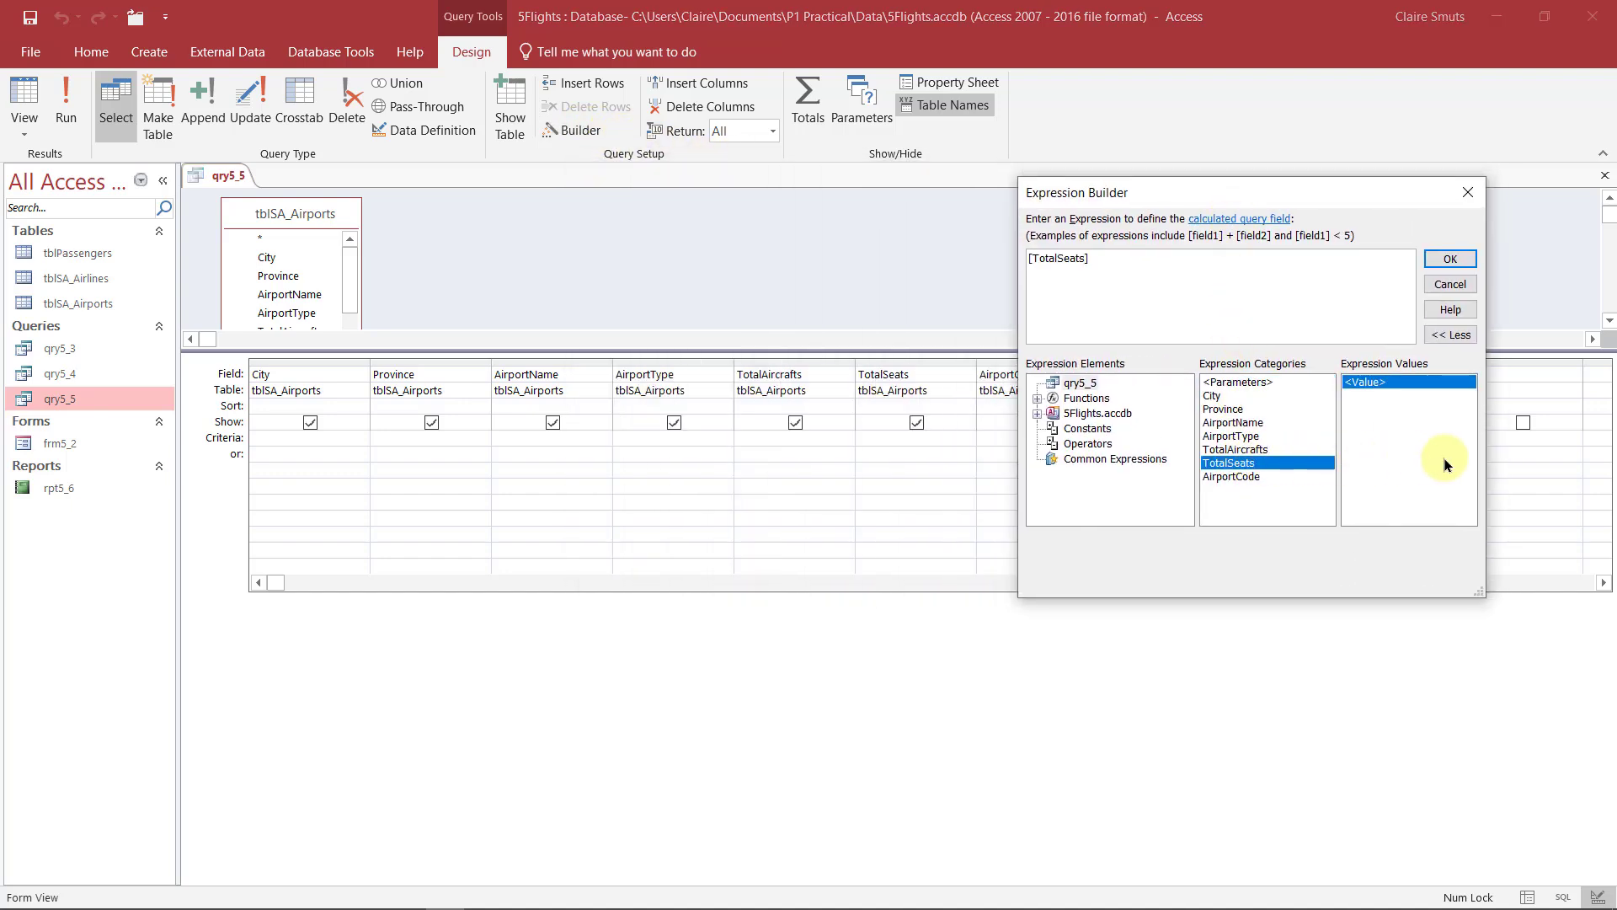
{"action": "type", "text": "*35"}
{"action": "left_click", "coordinate": [1448, 259]}
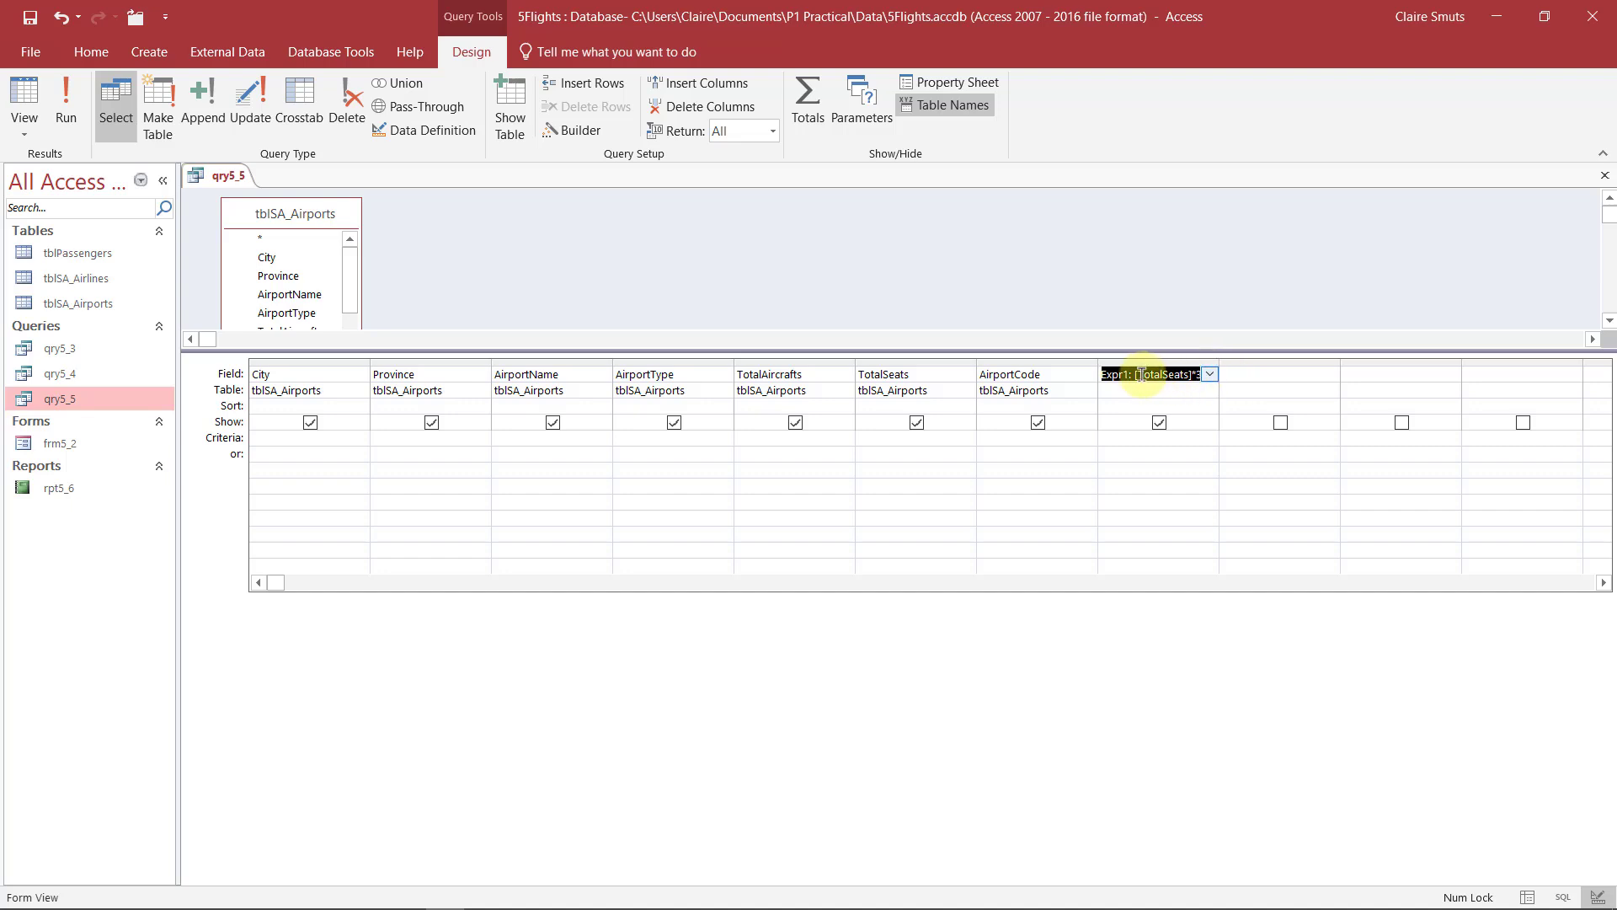
{"action": "left_click_drag", "start_coordinate": [1130, 374], "coordinate": [1093, 375]}
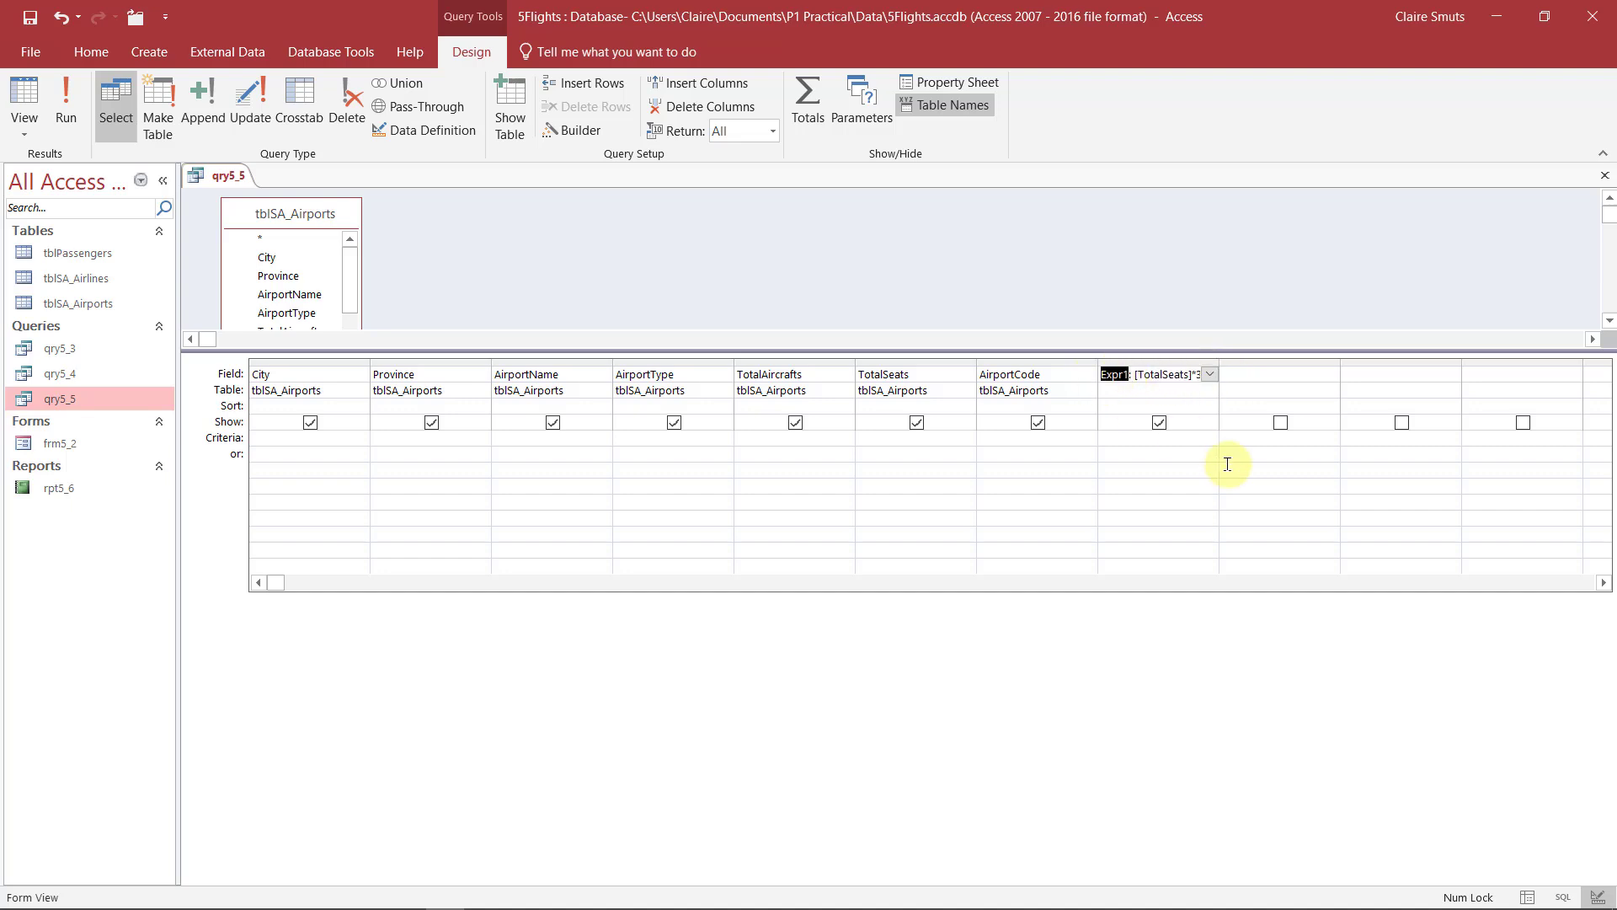
{"action": "left_click", "coordinate": [67, 102]}
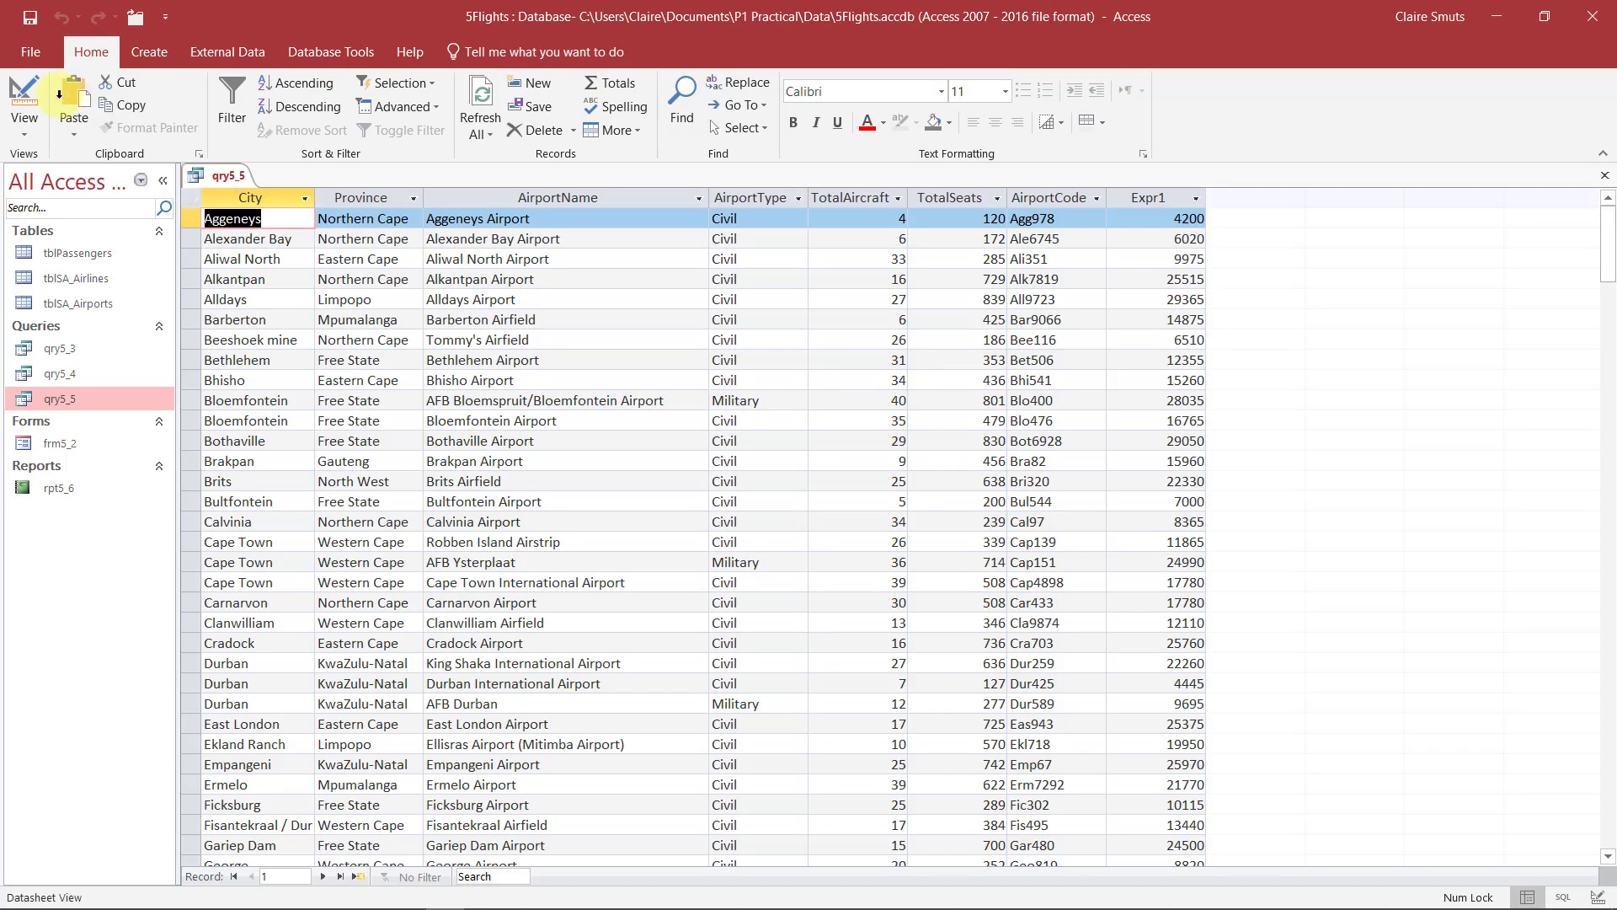
Rename the calculated field in qry5_5's Design View as TotalBudget and run the query.
{"action": "left_click", "coordinate": [25, 97]}
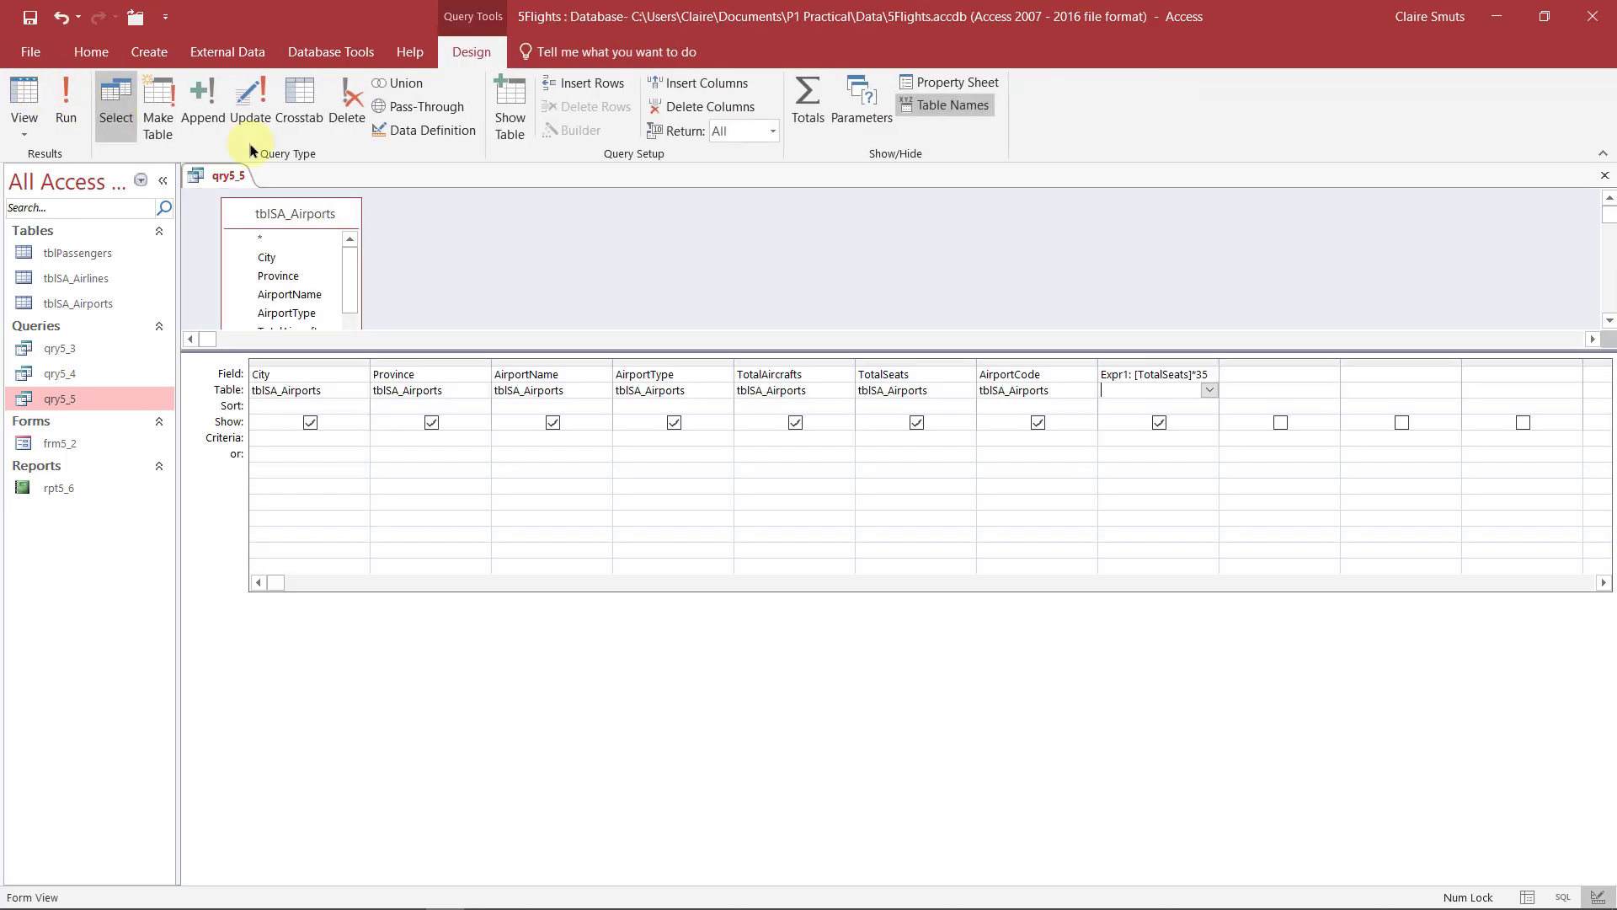
{"action": "left_click", "coordinate": [1112, 364]}
{"action": "double_click", "coordinate": [1114, 374]}
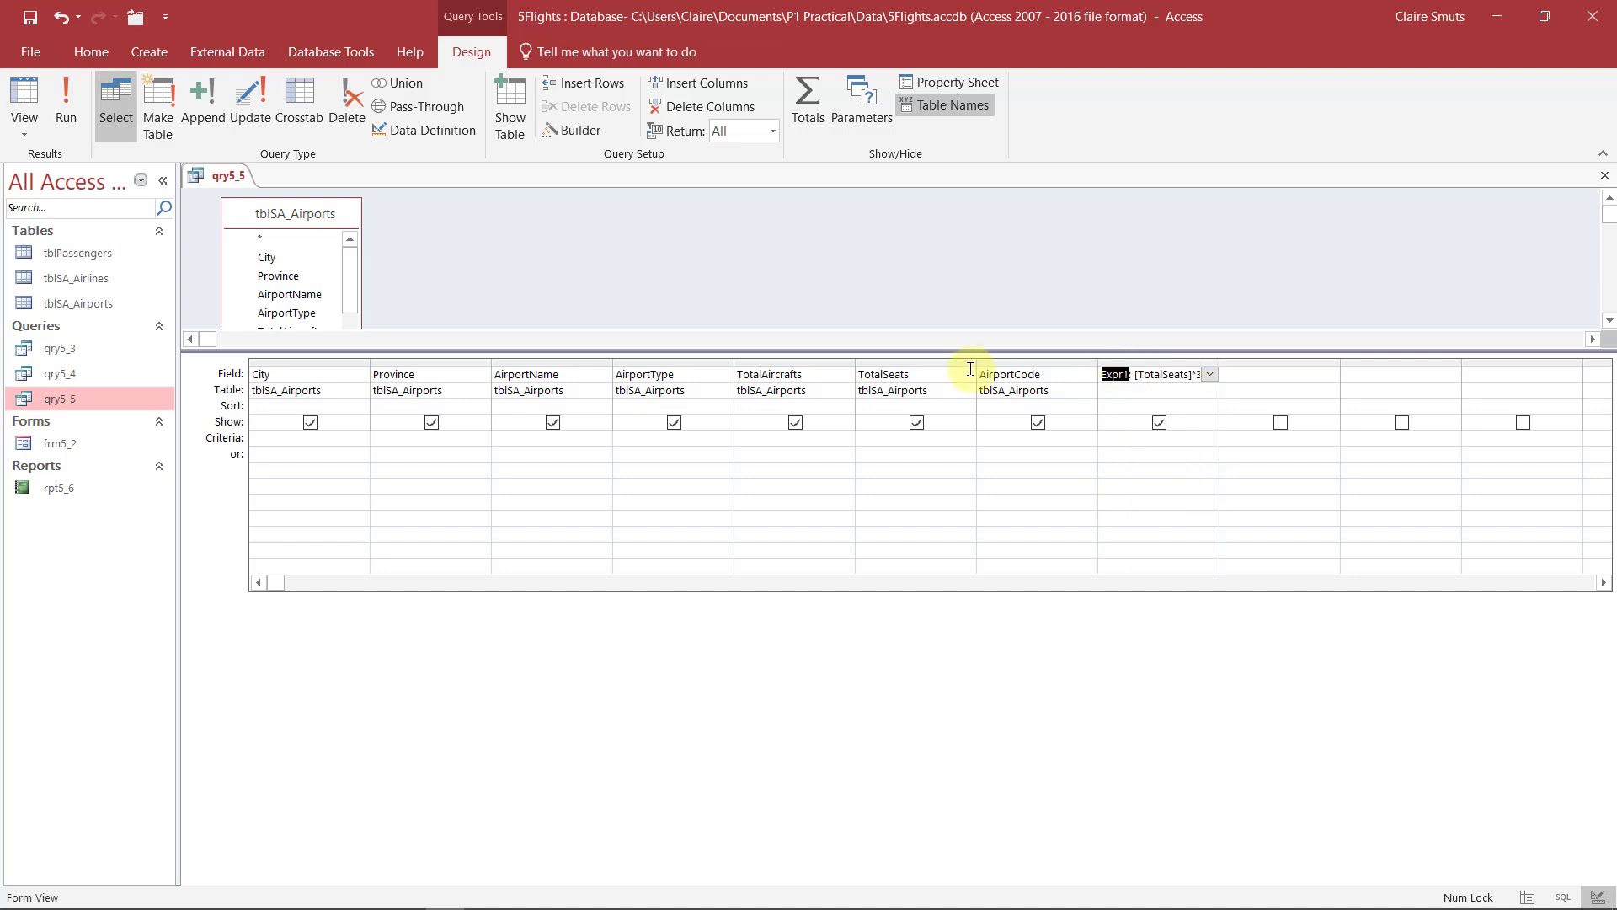
{"action": "type", "text": "TotalBurd"}
{"action": "key", "text": "BackSpace"}
{"action": "key", "text": "BackSpace"}
{"action": "type", "text": "dget"}
{"action": "left_click", "coordinate": [61, 120]}
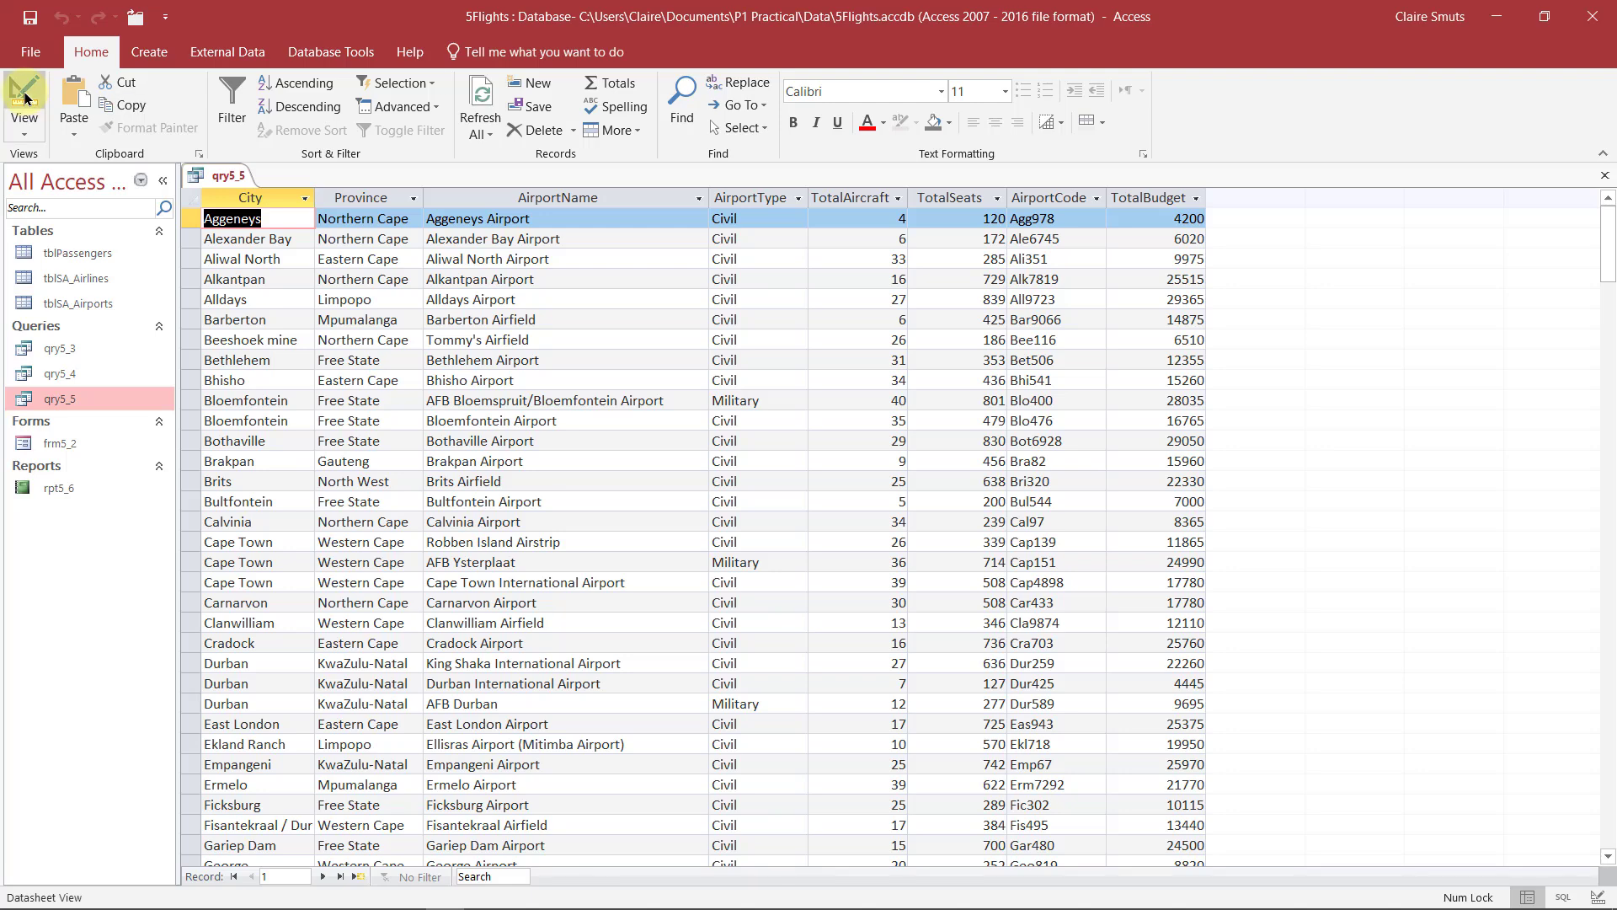
Set the TotalBudget field's Format property to Currency and check the column in Datasheet View.
{"action": "left_click", "coordinate": [26, 99]}
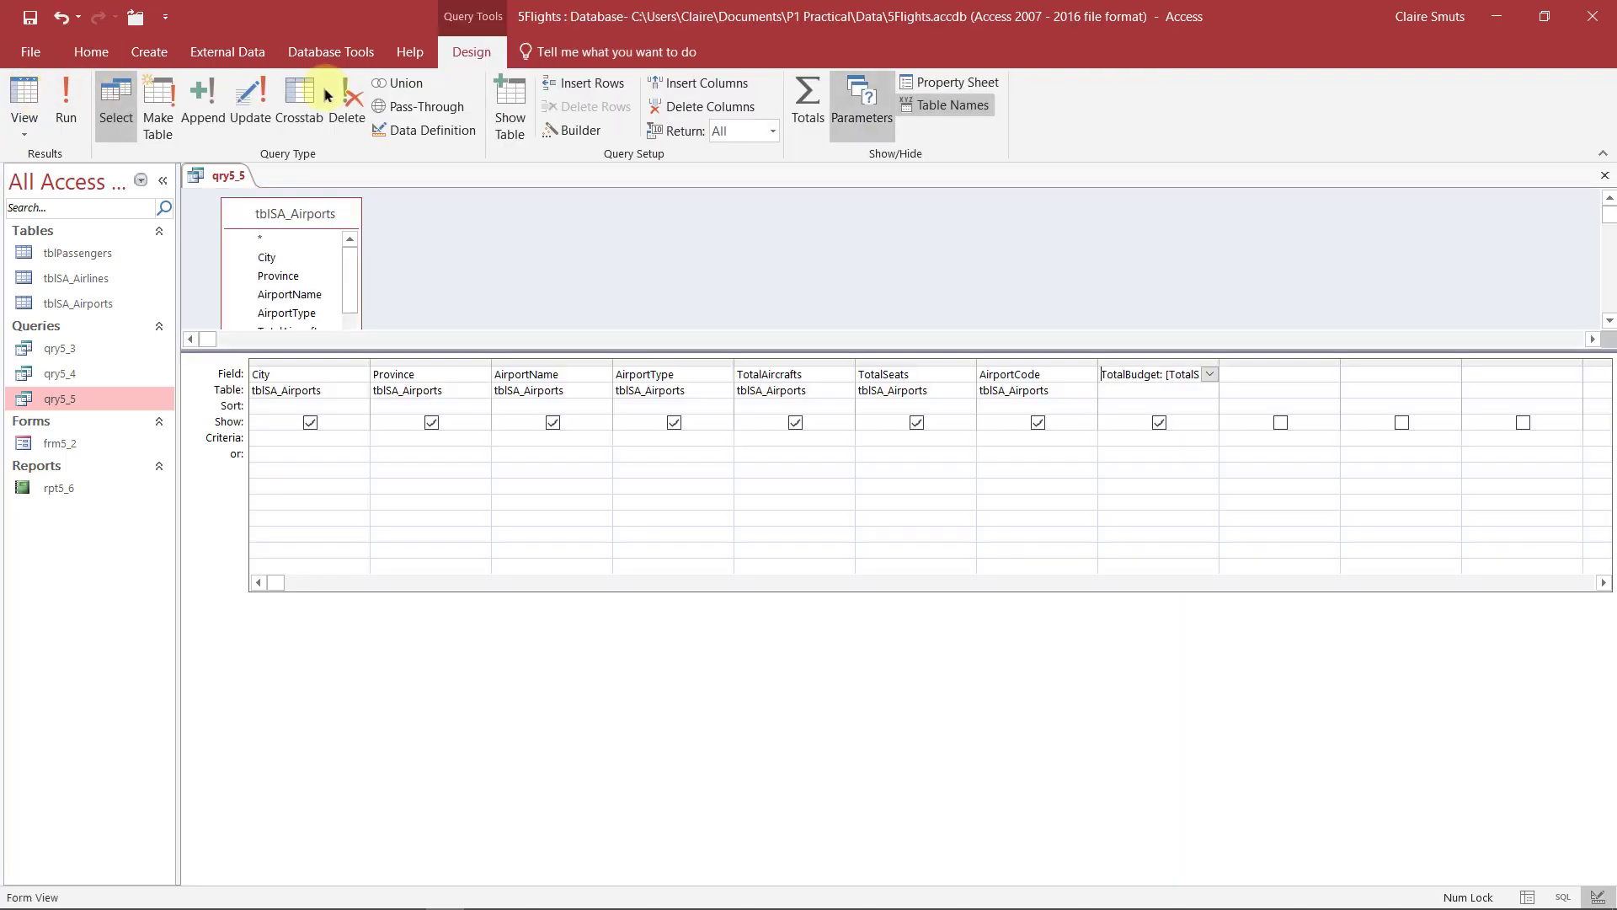
{"action": "left_click", "coordinate": [950, 81]}
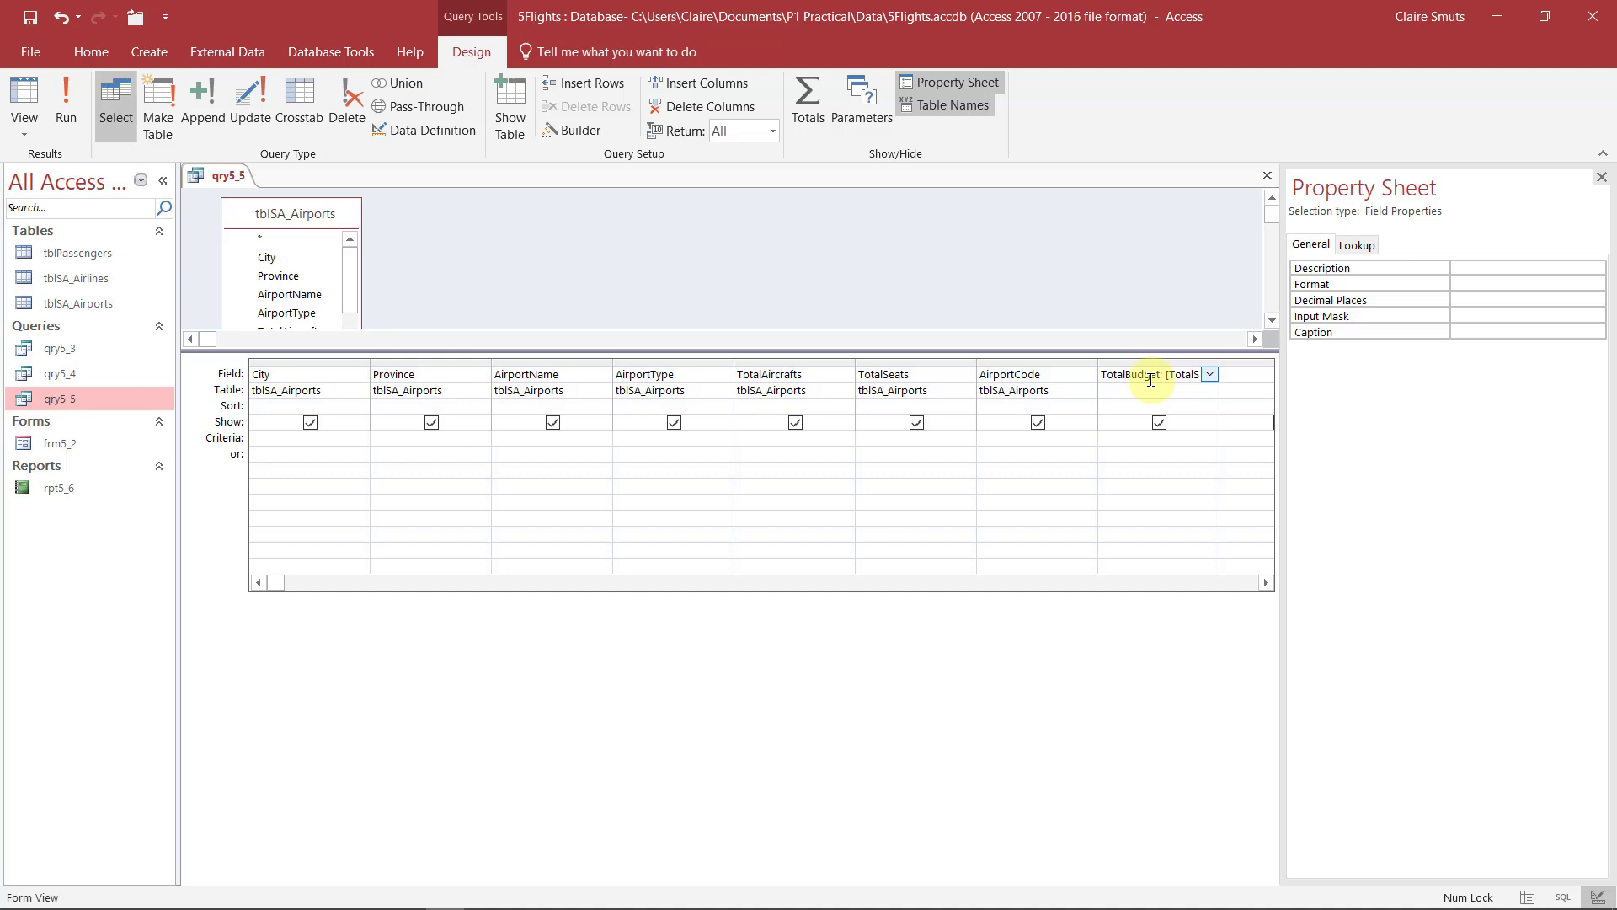
{"action": "left_click", "coordinate": [1539, 284]}
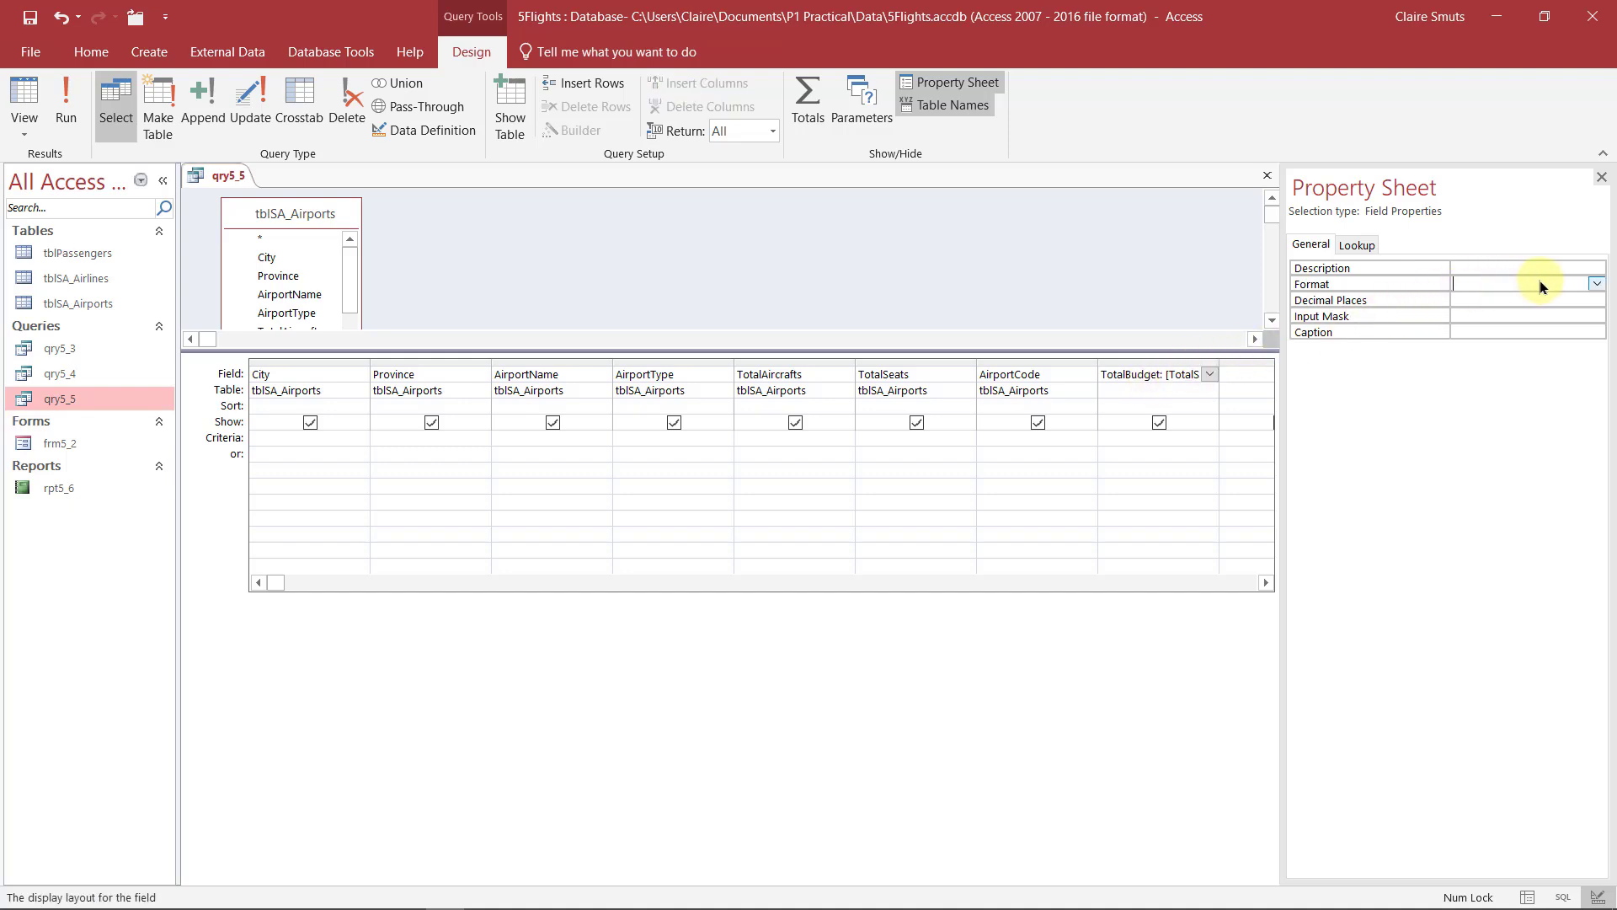
{"action": "left_click", "coordinate": [1596, 283]}
{"action": "left_click", "coordinate": [1543, 311]}
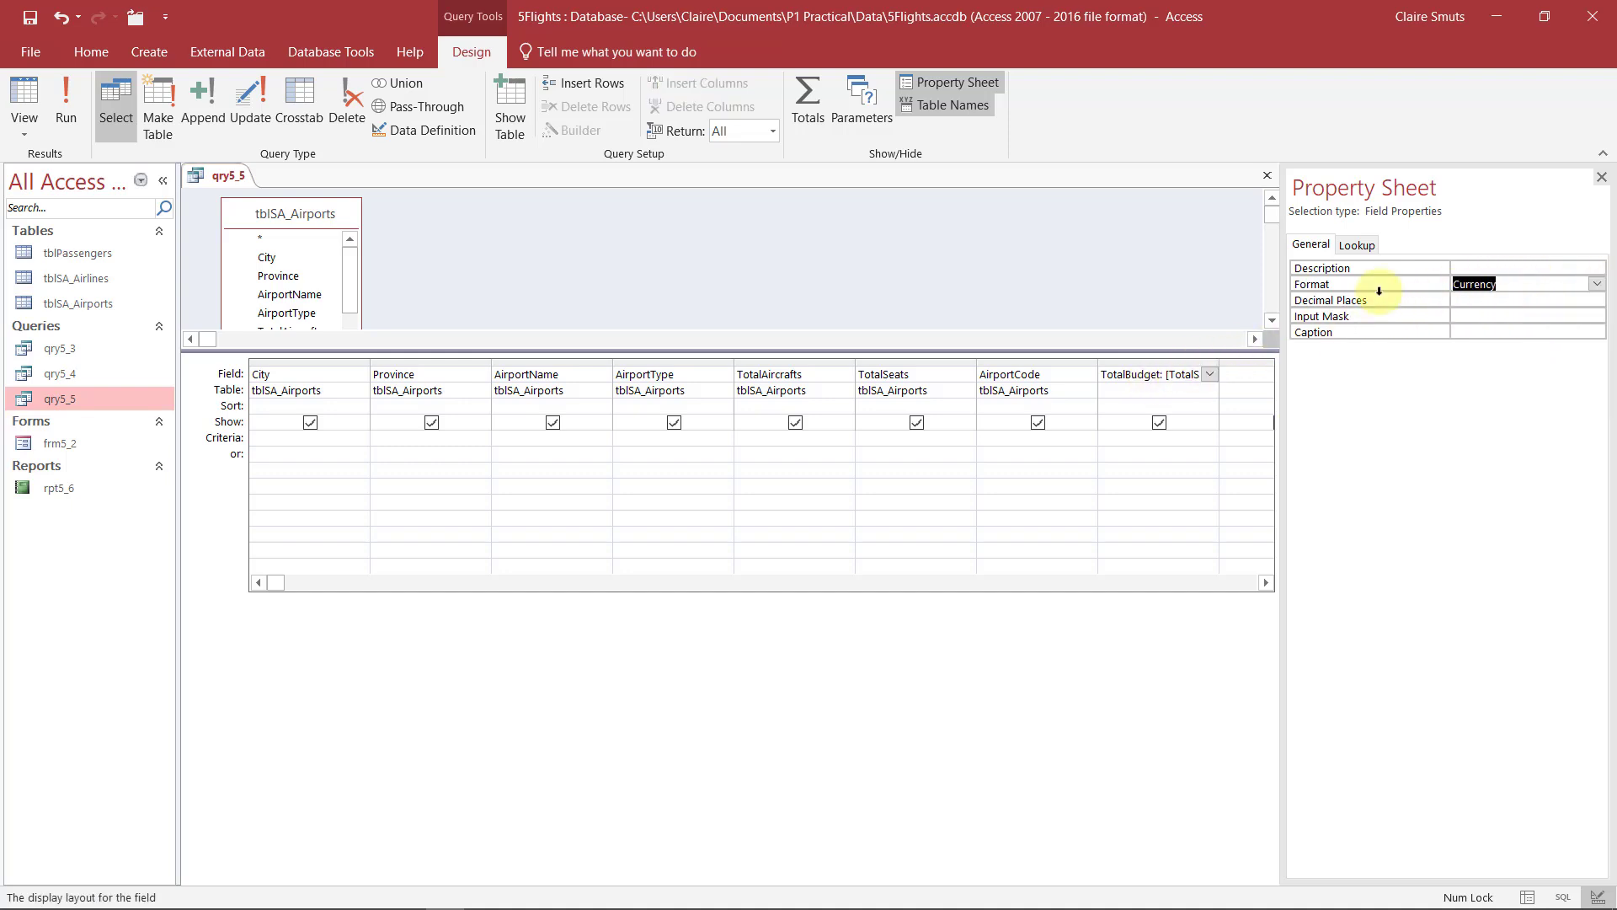
{"action": "left_click", "coordinate": [25, 100]}
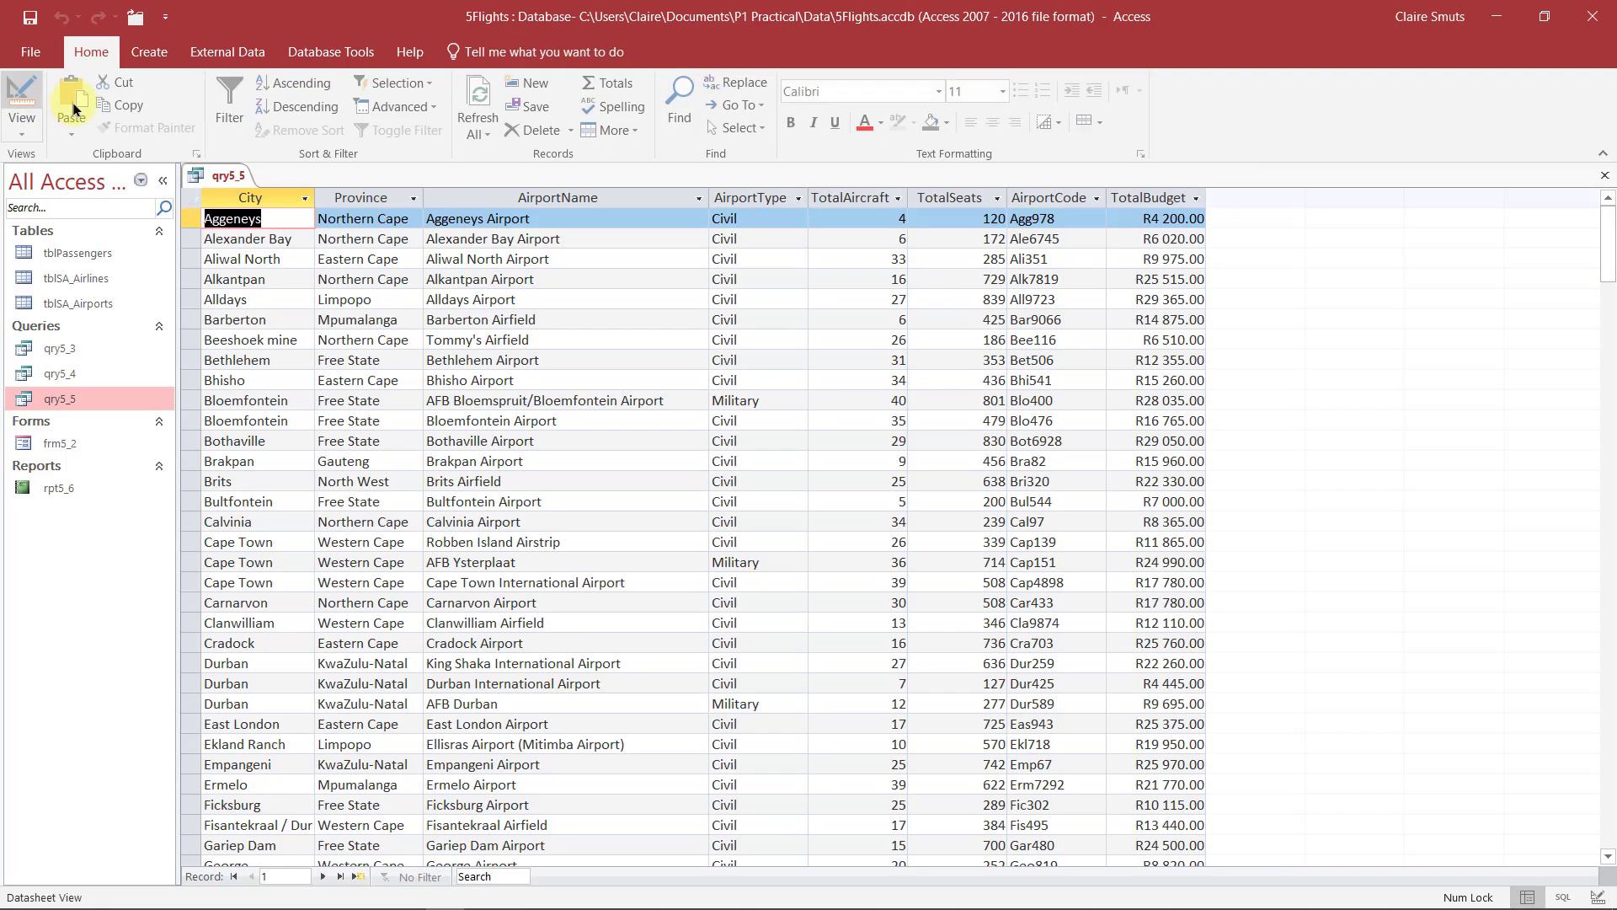
{"action": "left_click", "coordinate": [1156, 237]}
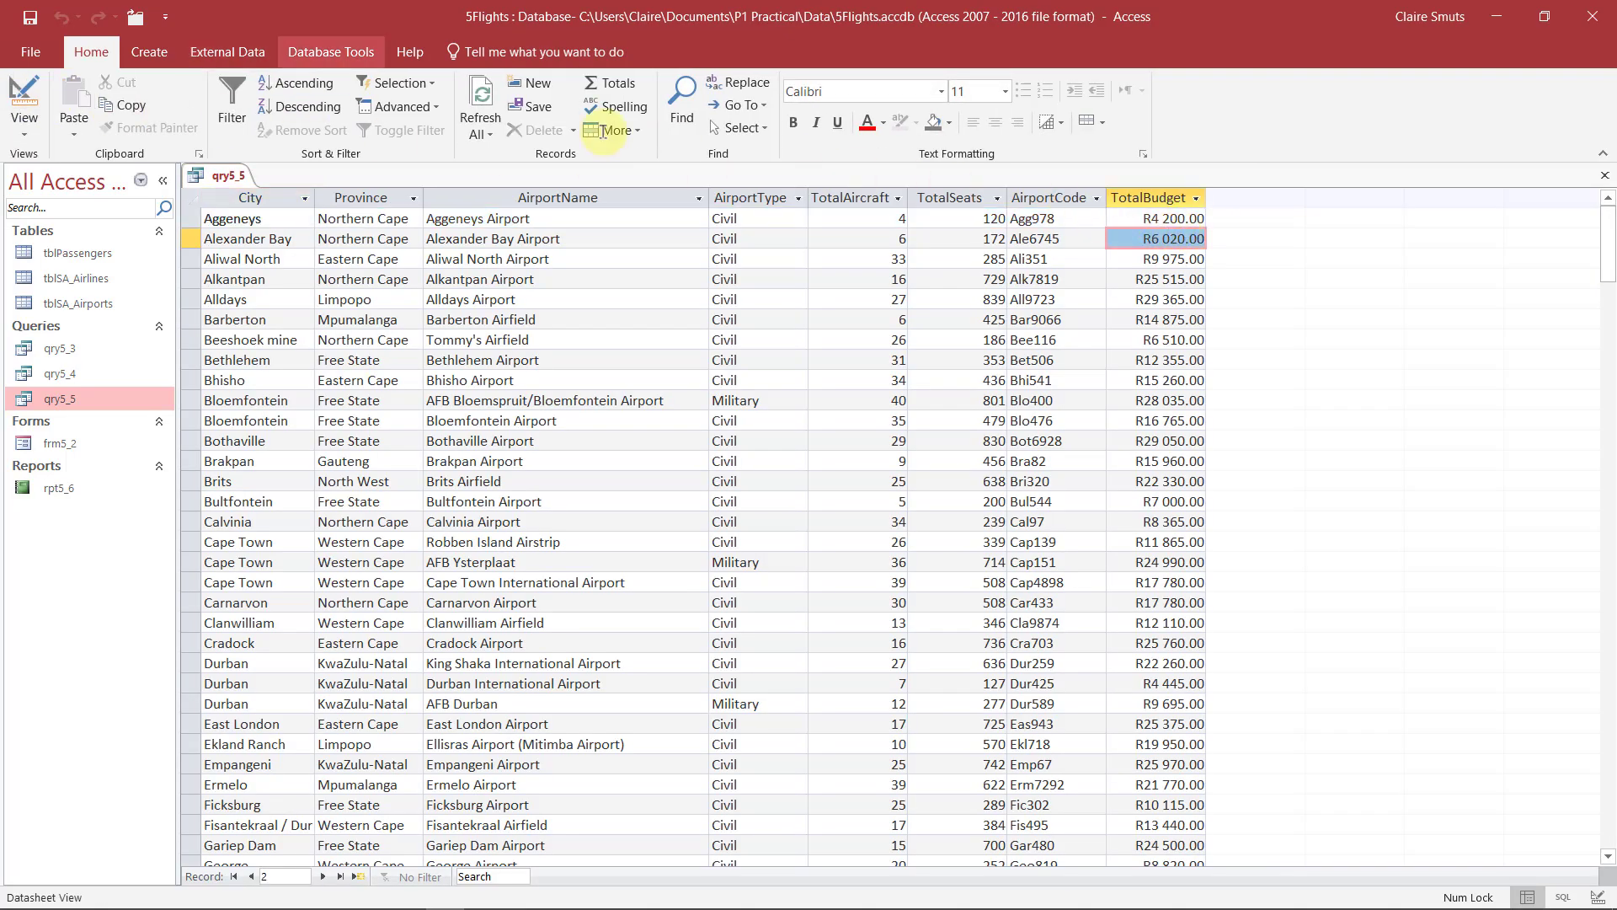
{"action": "scroll", "coordinate": [278, 47], "scroll_direction": "down", "scroll_amount": 3}
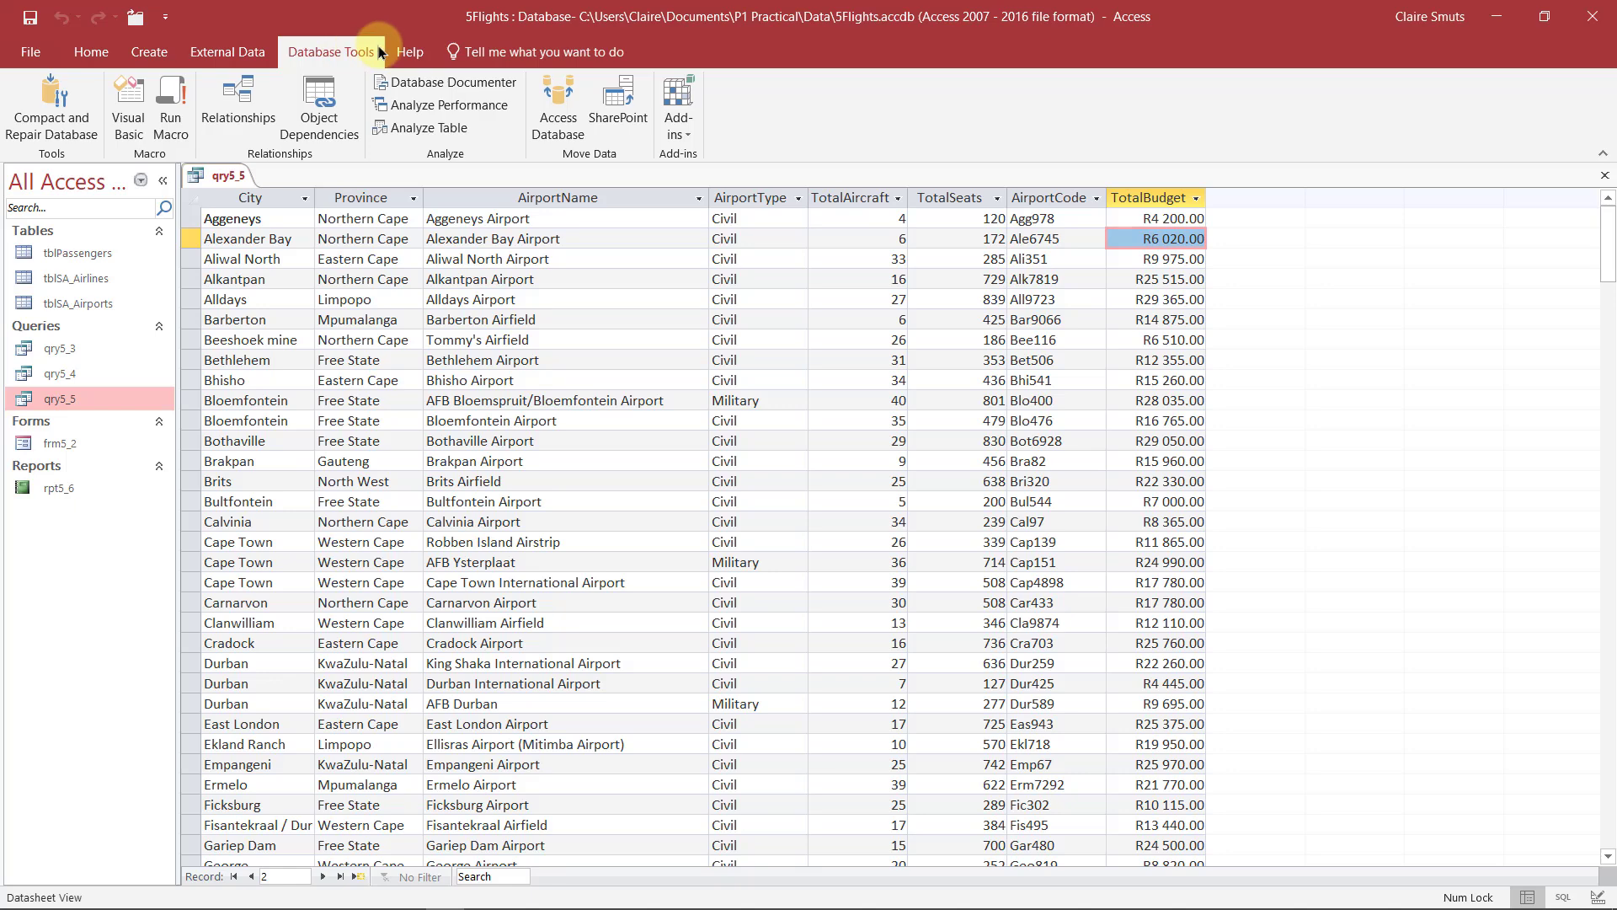
{"action": "scroll", "coordinate": [328, 56], "scroll_direction": "down", "scroll_amount": 1}
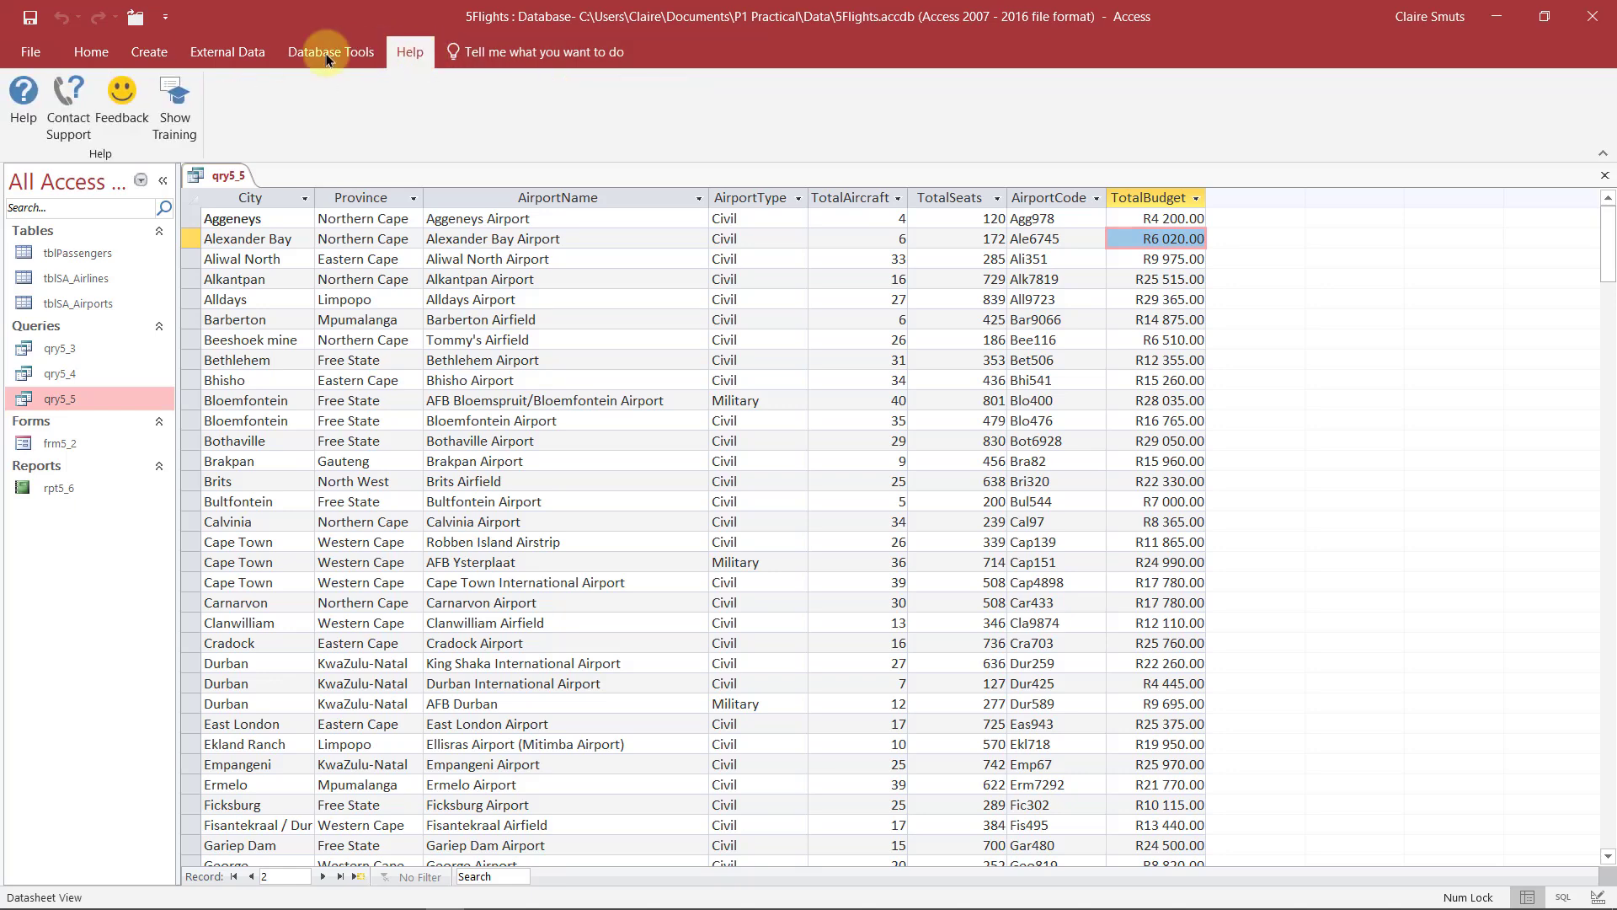
{"action": "scroll", "coordinate": [327, 57], "scroll_direction": "up", "scroll_amount": 4}
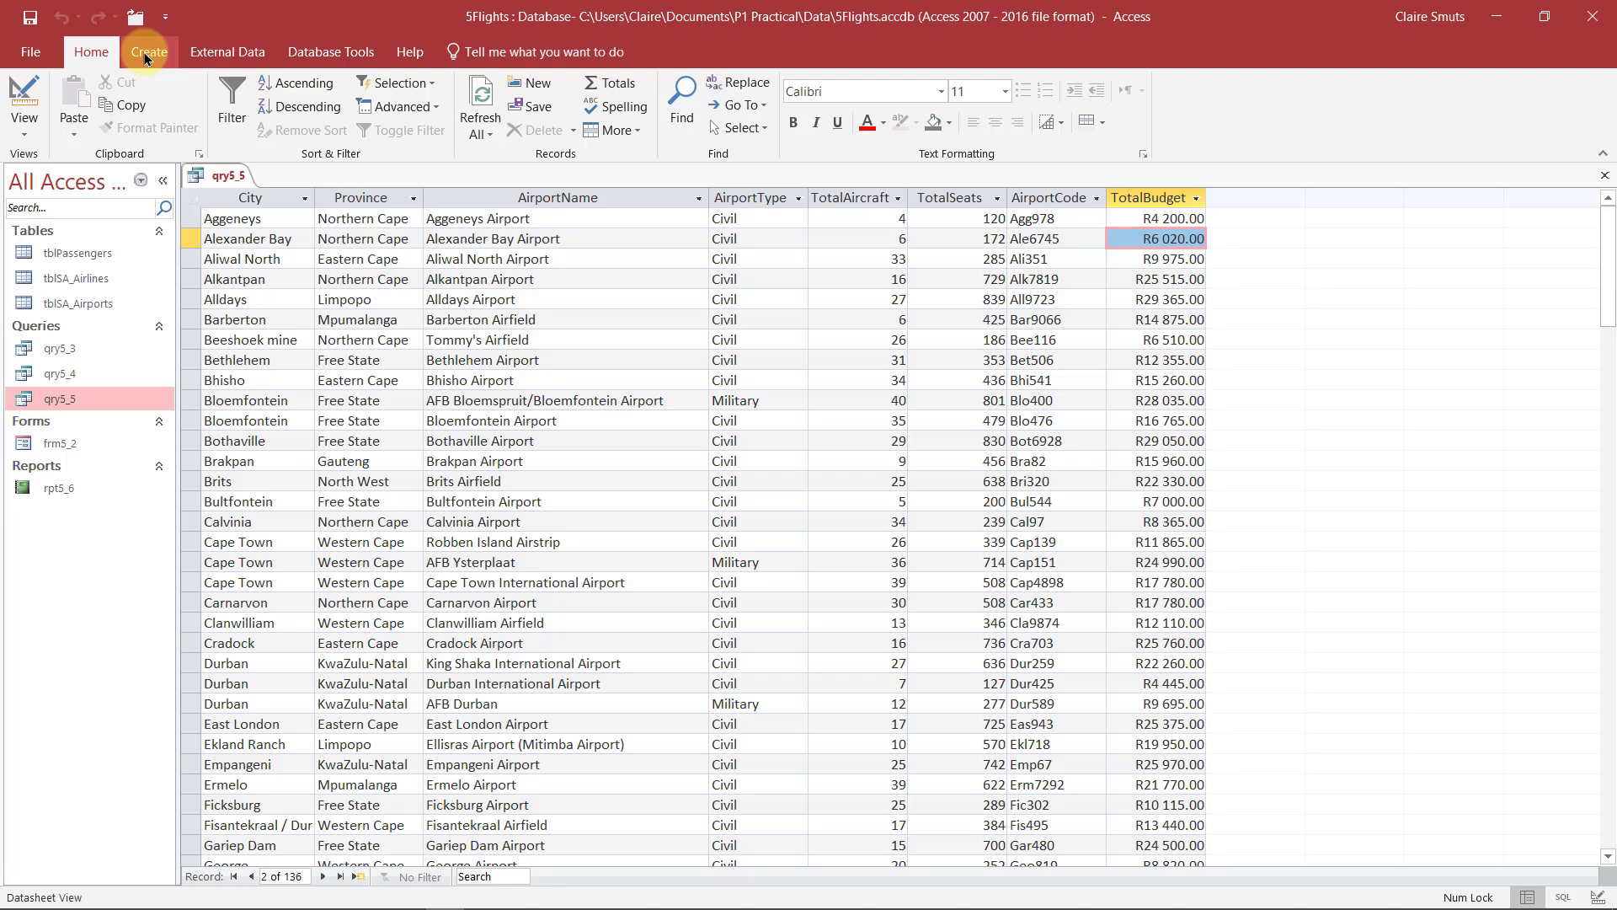
{"action": "left_click", "coordinate": [1145, 198]}
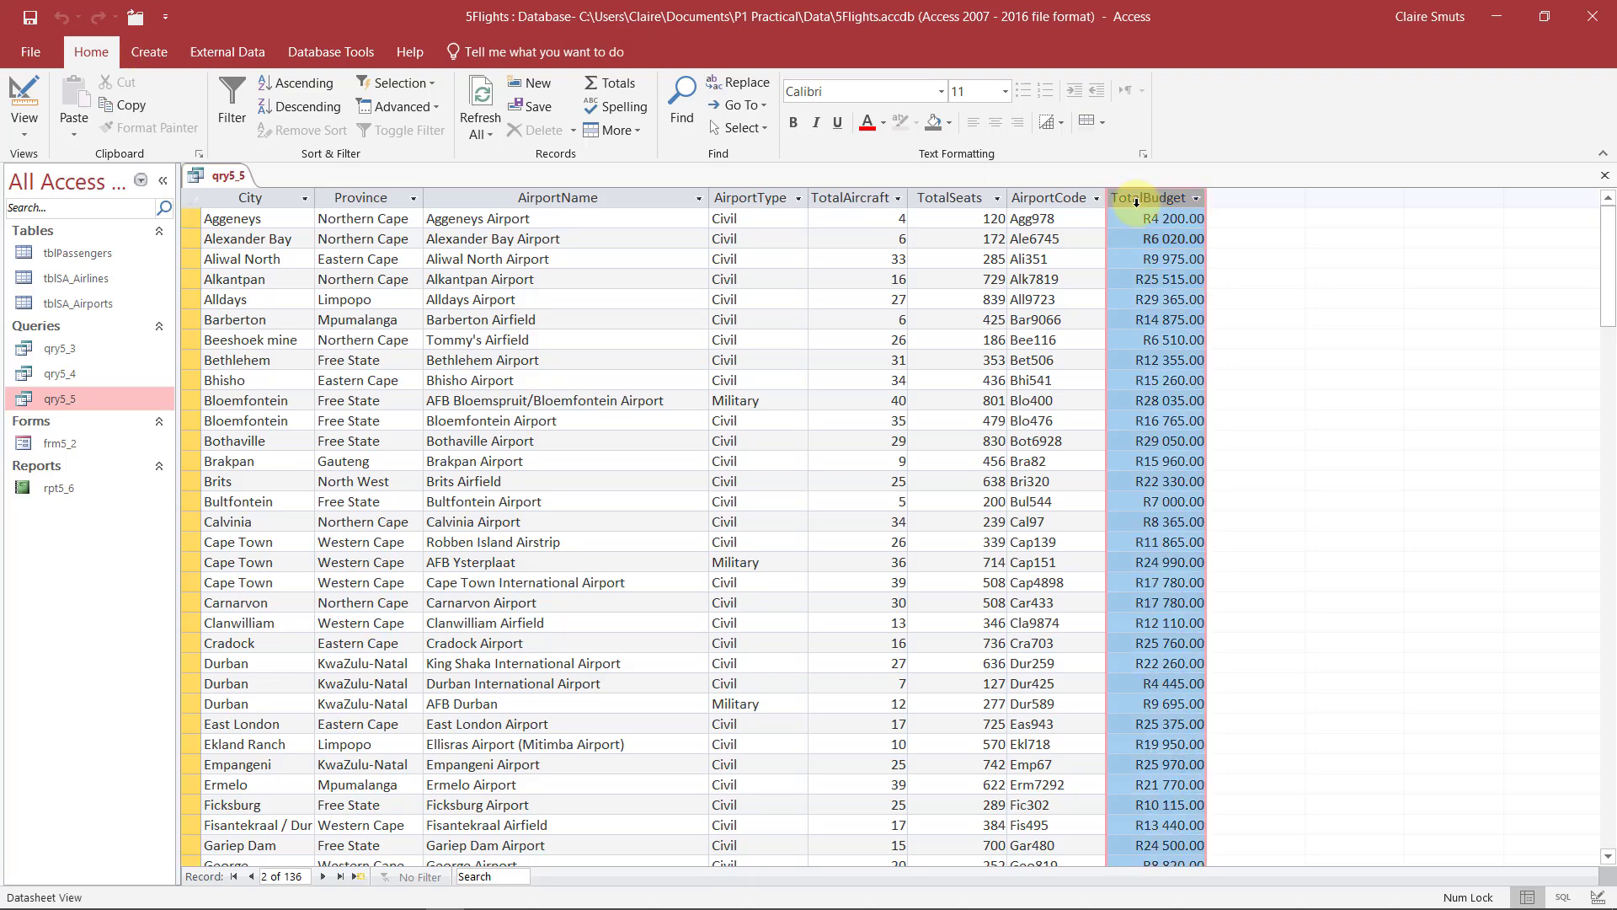
{"action": "left_click", "coordinate": [1193, 228]}
Return qry5_5 to Design View, close the Property Sheet, and widen the TotalBudget column to show its full expression.
{"action": "left_click", "coordinate": [12, 85]}
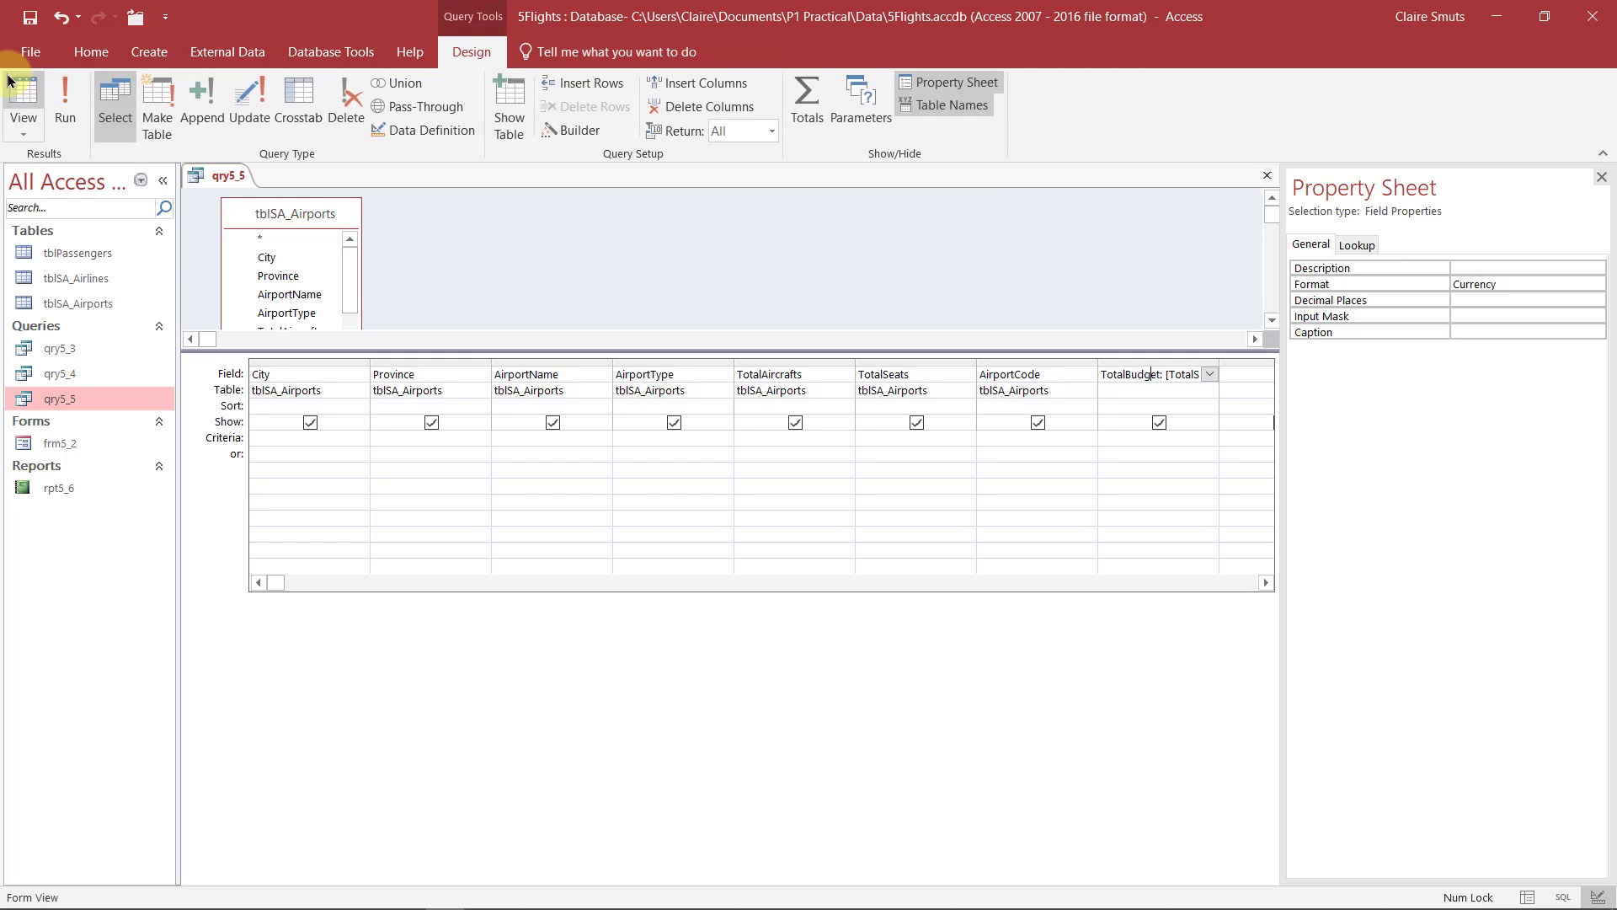
{"action": "left_click", "coordinate": [1601, 177]}
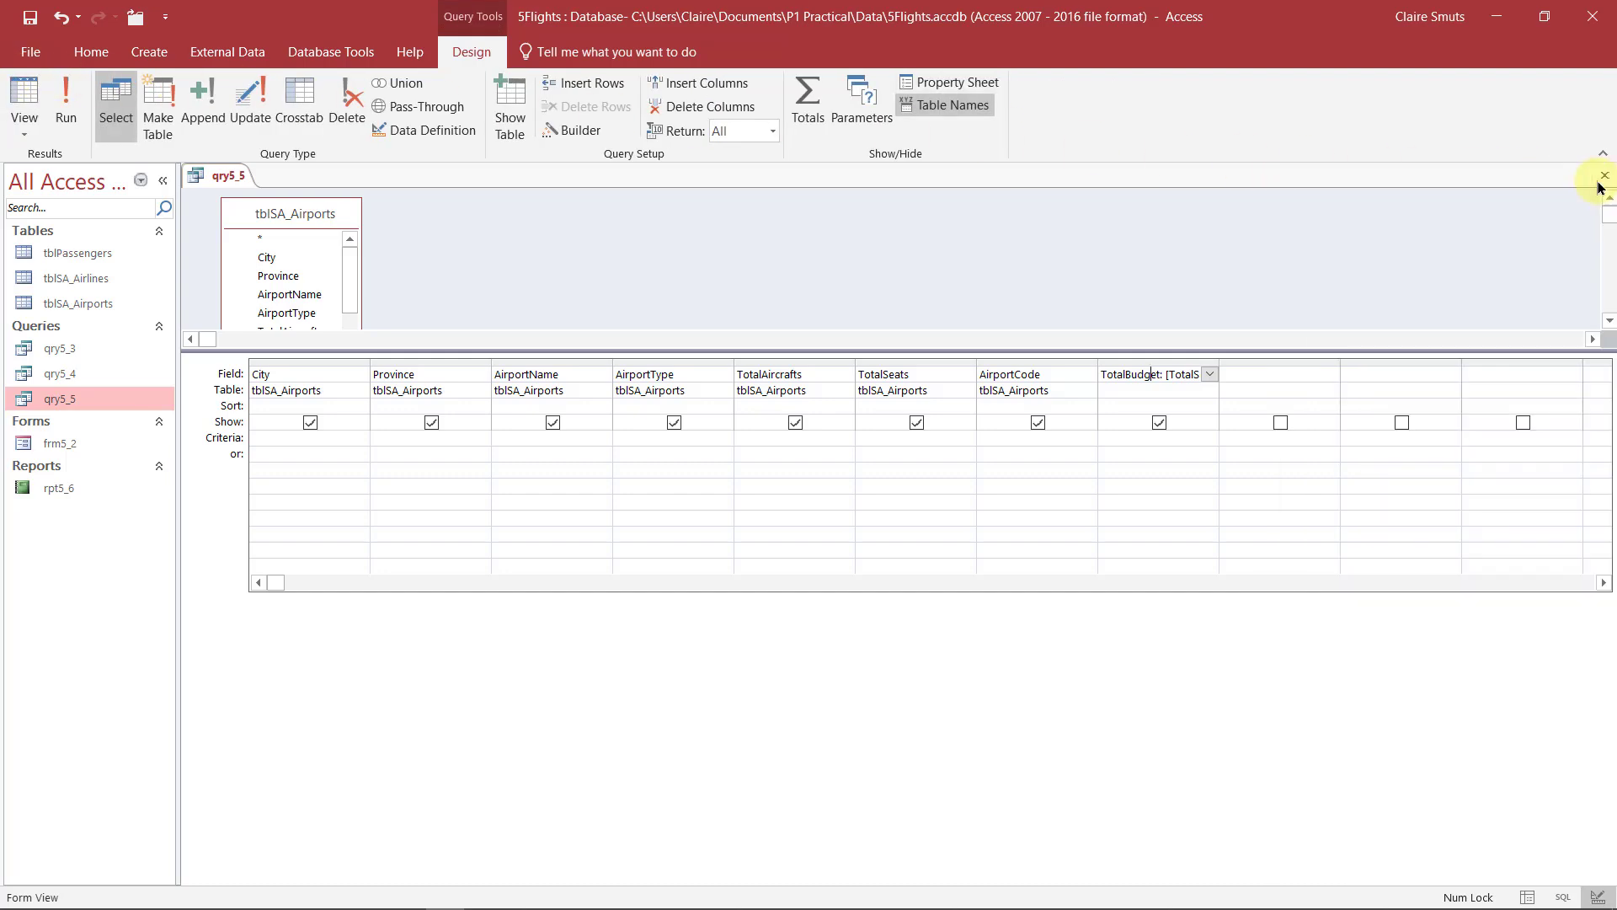
{"action": "left_click_drag", "start_coordinate": [1220, 371], "coordinate": [1321, 371]}
{"action": "left_click", "coordinate": [1287, 424]}
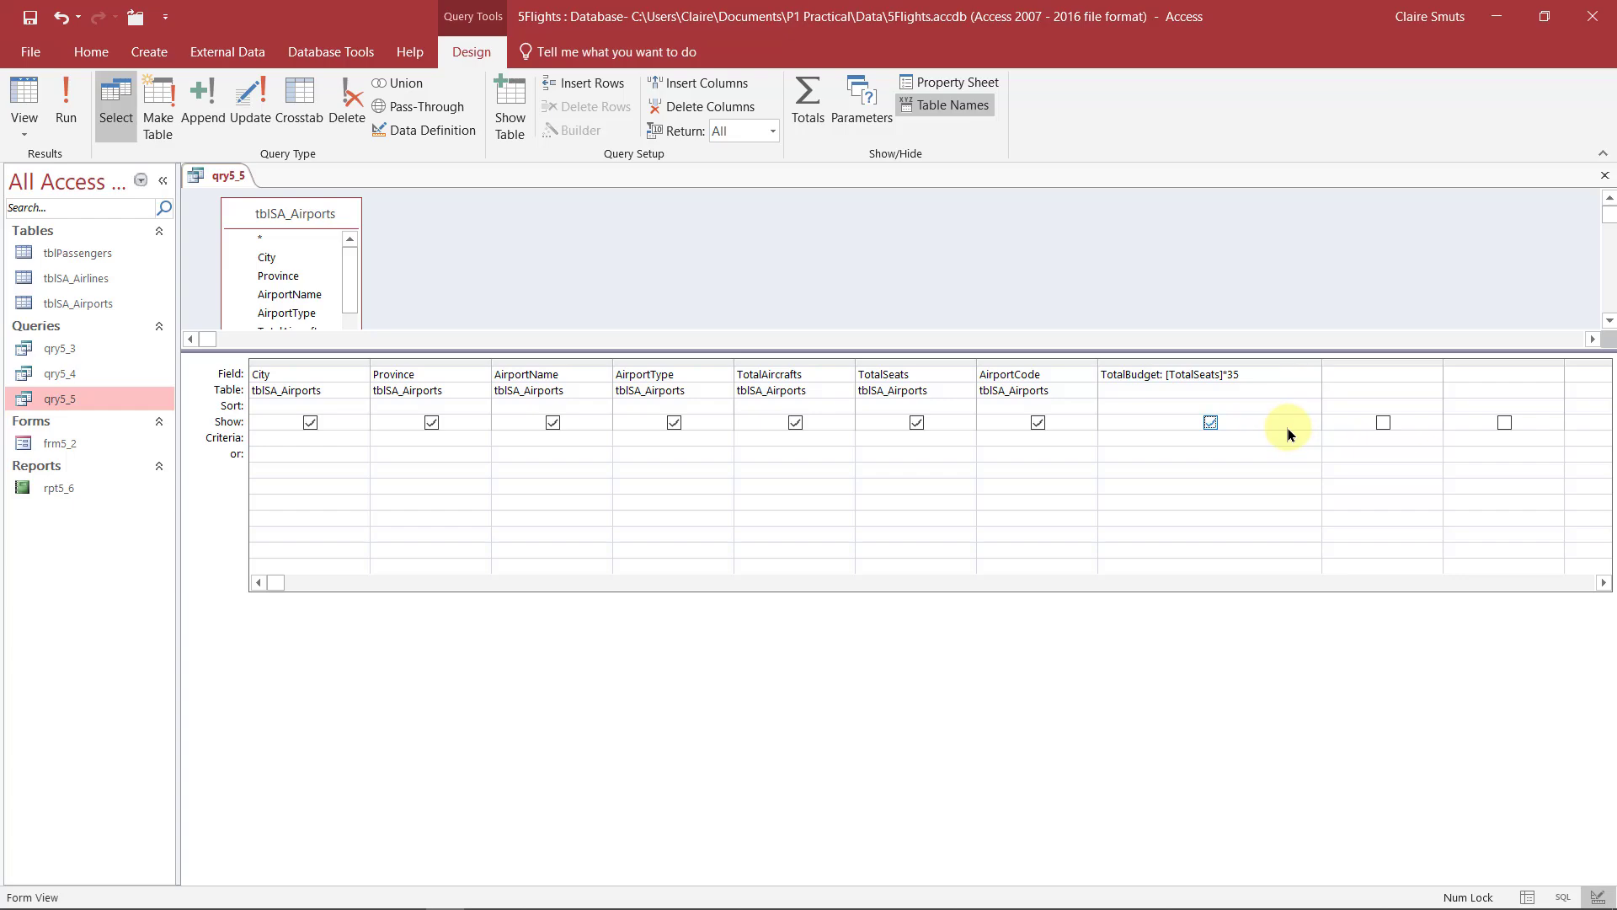
Save and close the qry5_5 query.
{"action": "left_click", "coordinate": [29, 19]}
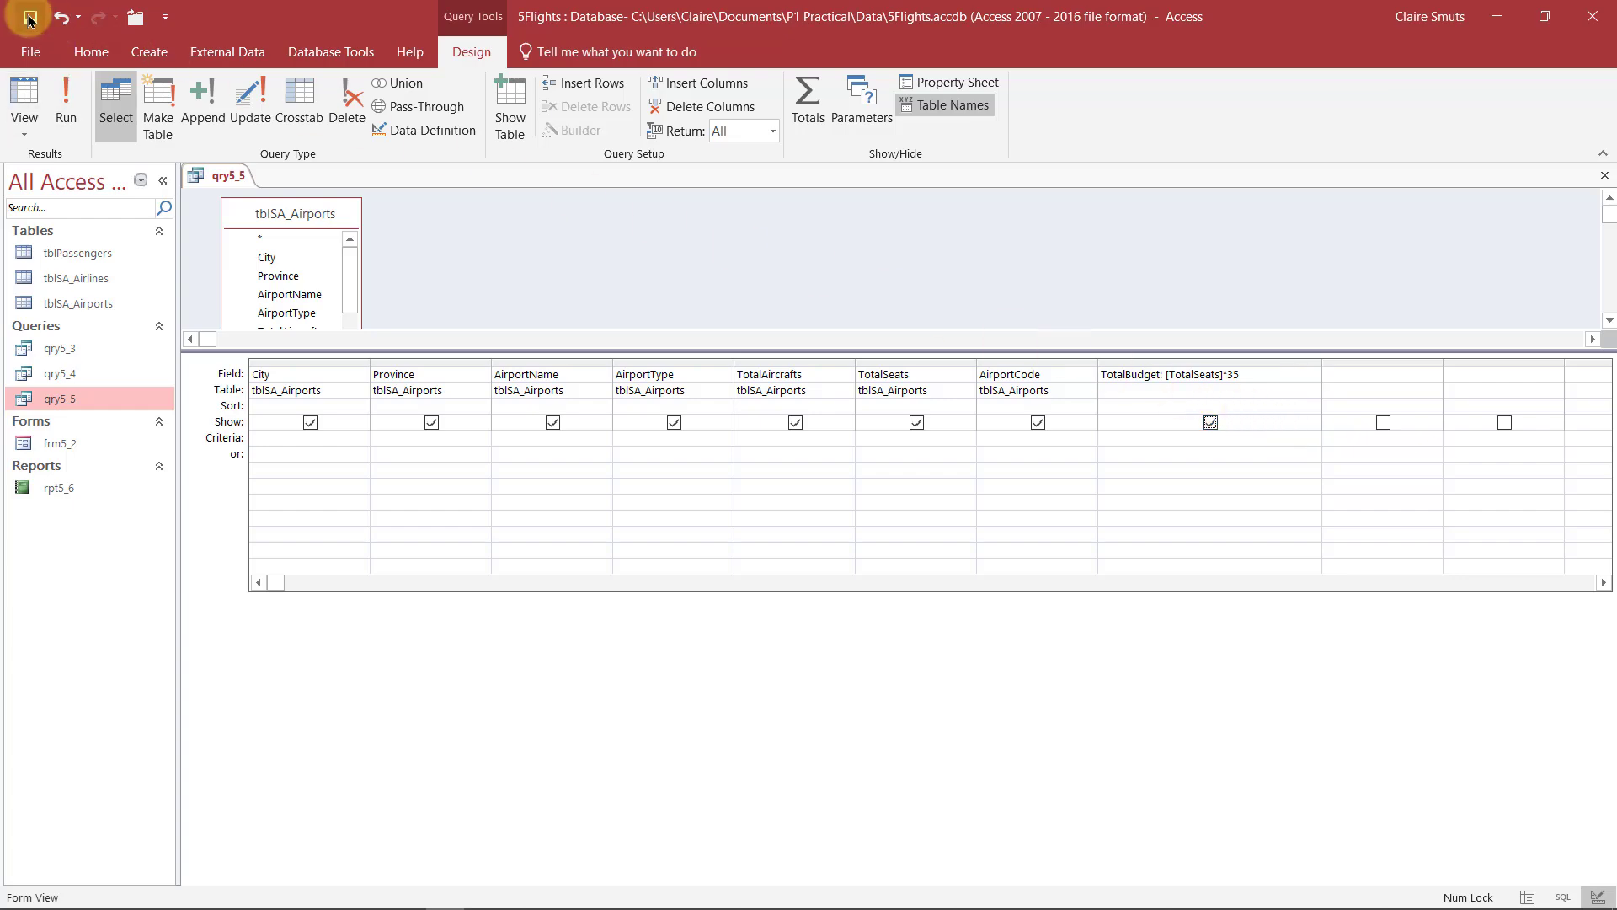
{"action": "right_click", "coordinate": [221, 173]}
{"action": "left_click", "coordinate": [257, 205]}
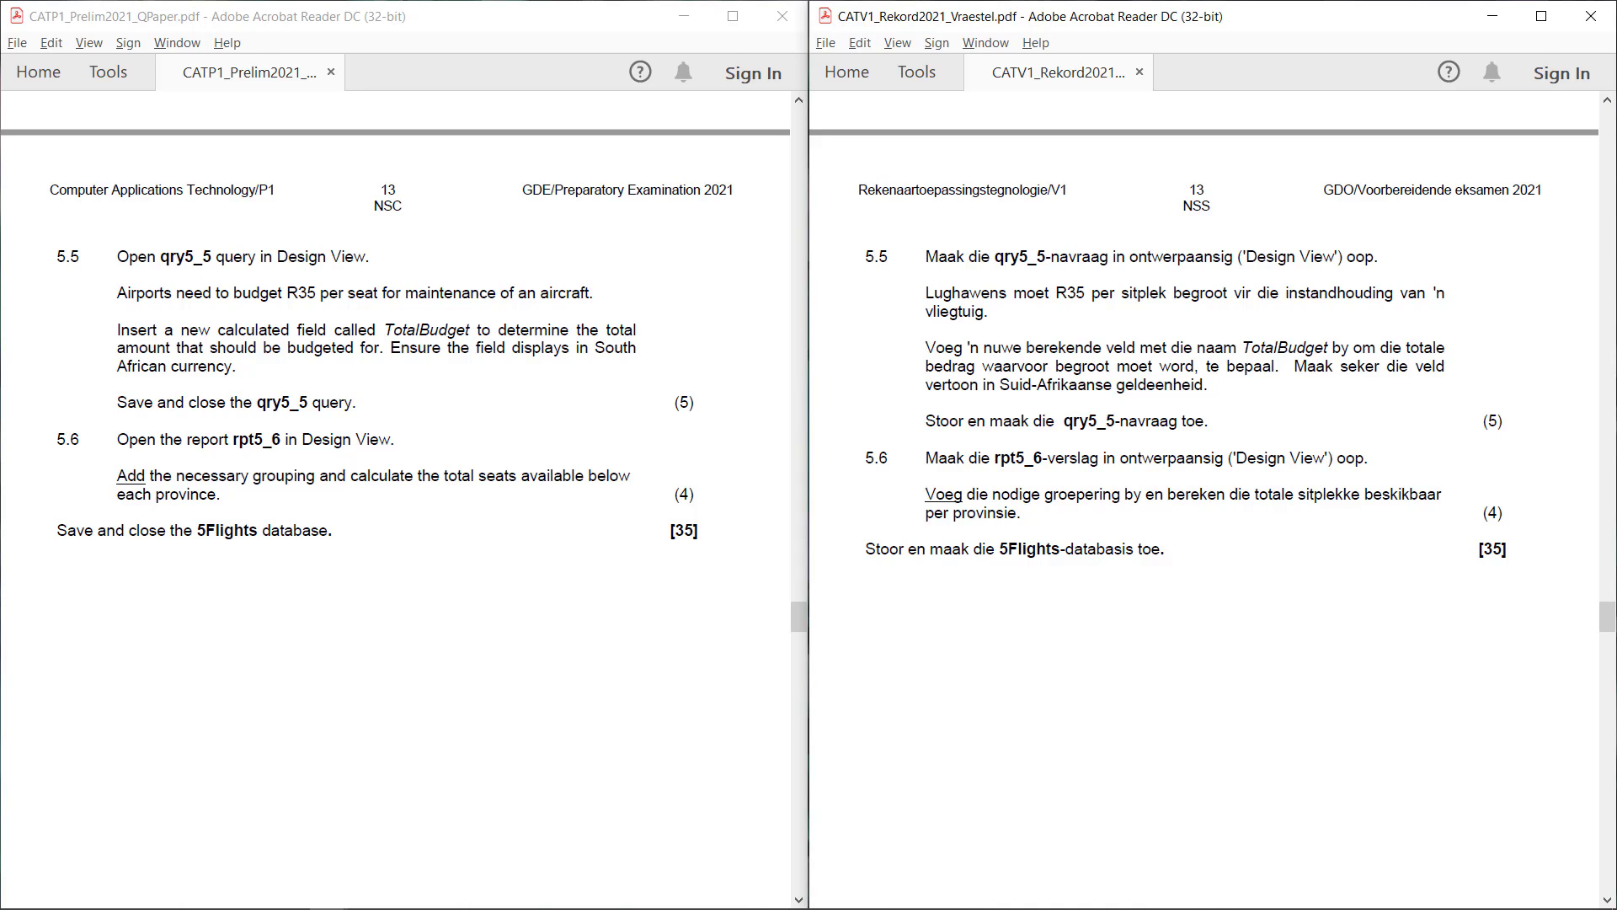
Switch to the exam paper in Adobe Acrobat Reader and read question 5.6 about grouping and total seats in report rpt5_6.
{"action": "left_click_drag", "start_coordinate": [119, 476], "coordinate": [148, 476]}
{"action": "left_click", "coordinate": [118, 476]}
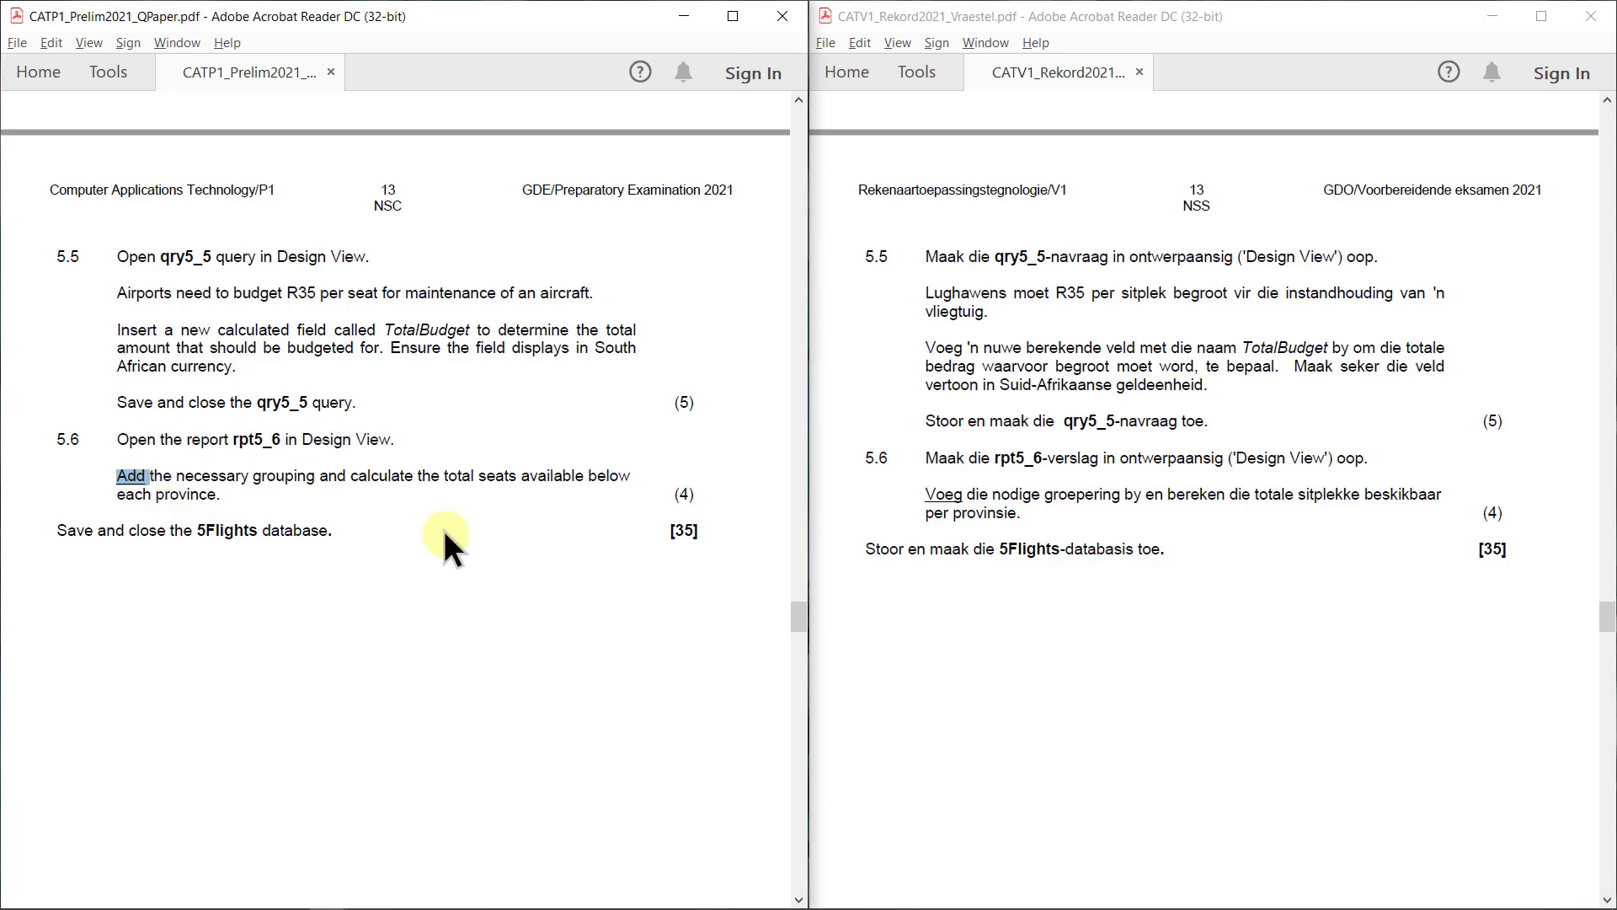
{"action": "left_click", "coordinate": [196, 482]}
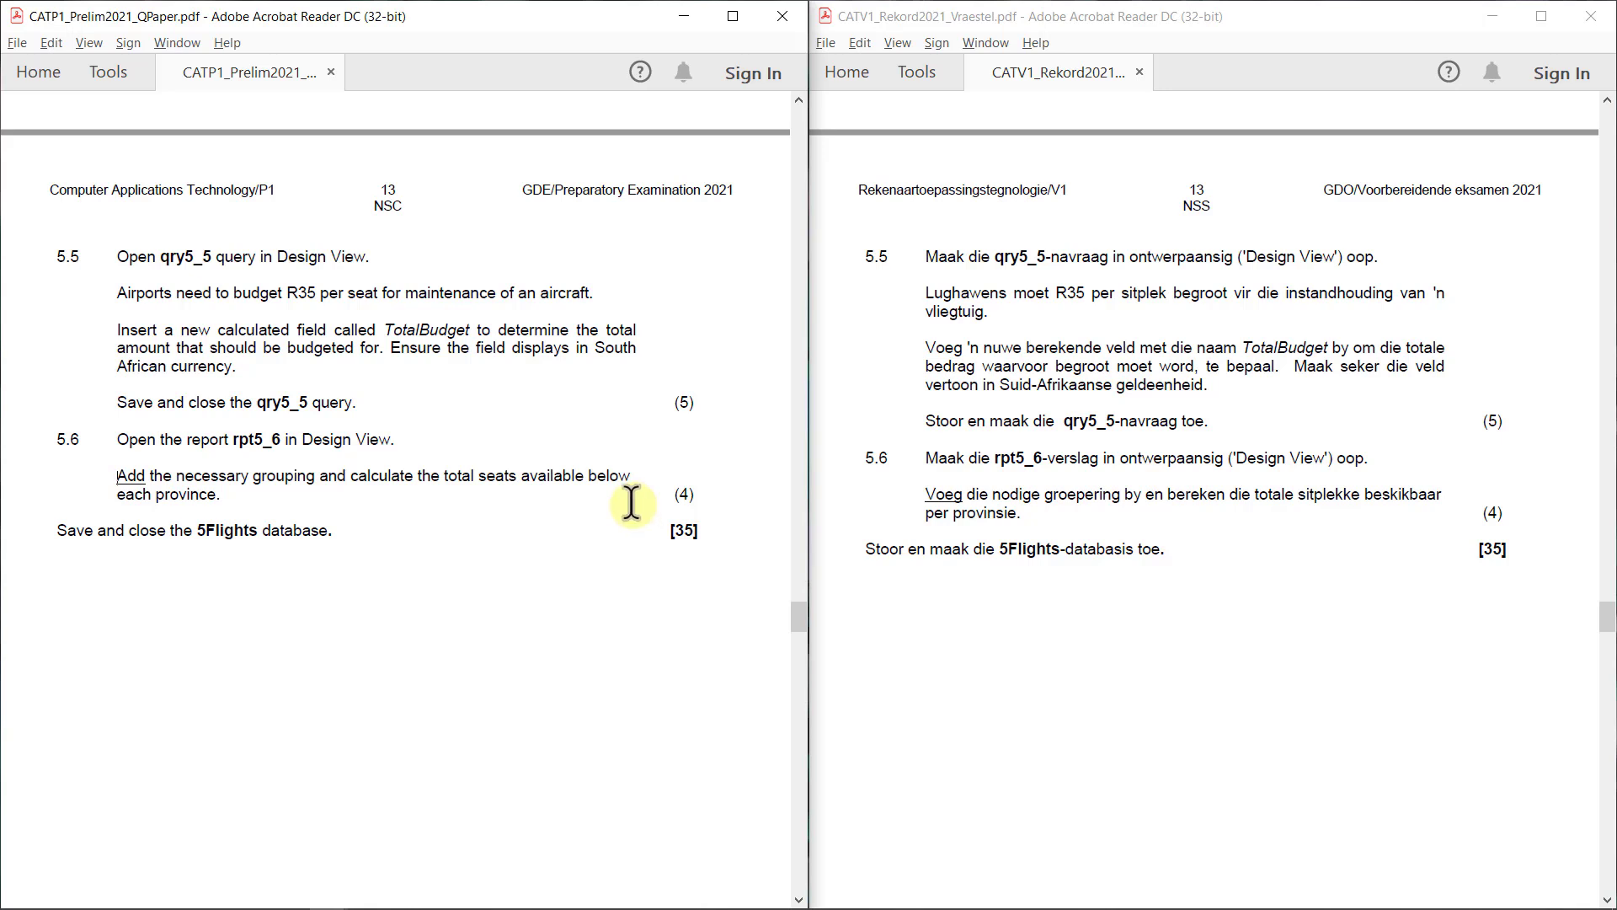
Reread question 5.6 in the English and Afrikaans exam papers, marking the word "below" in the English one.
{"action": "left_click_drag", "start_coordinate": [597, 476], "coordinate": [646, 480]}
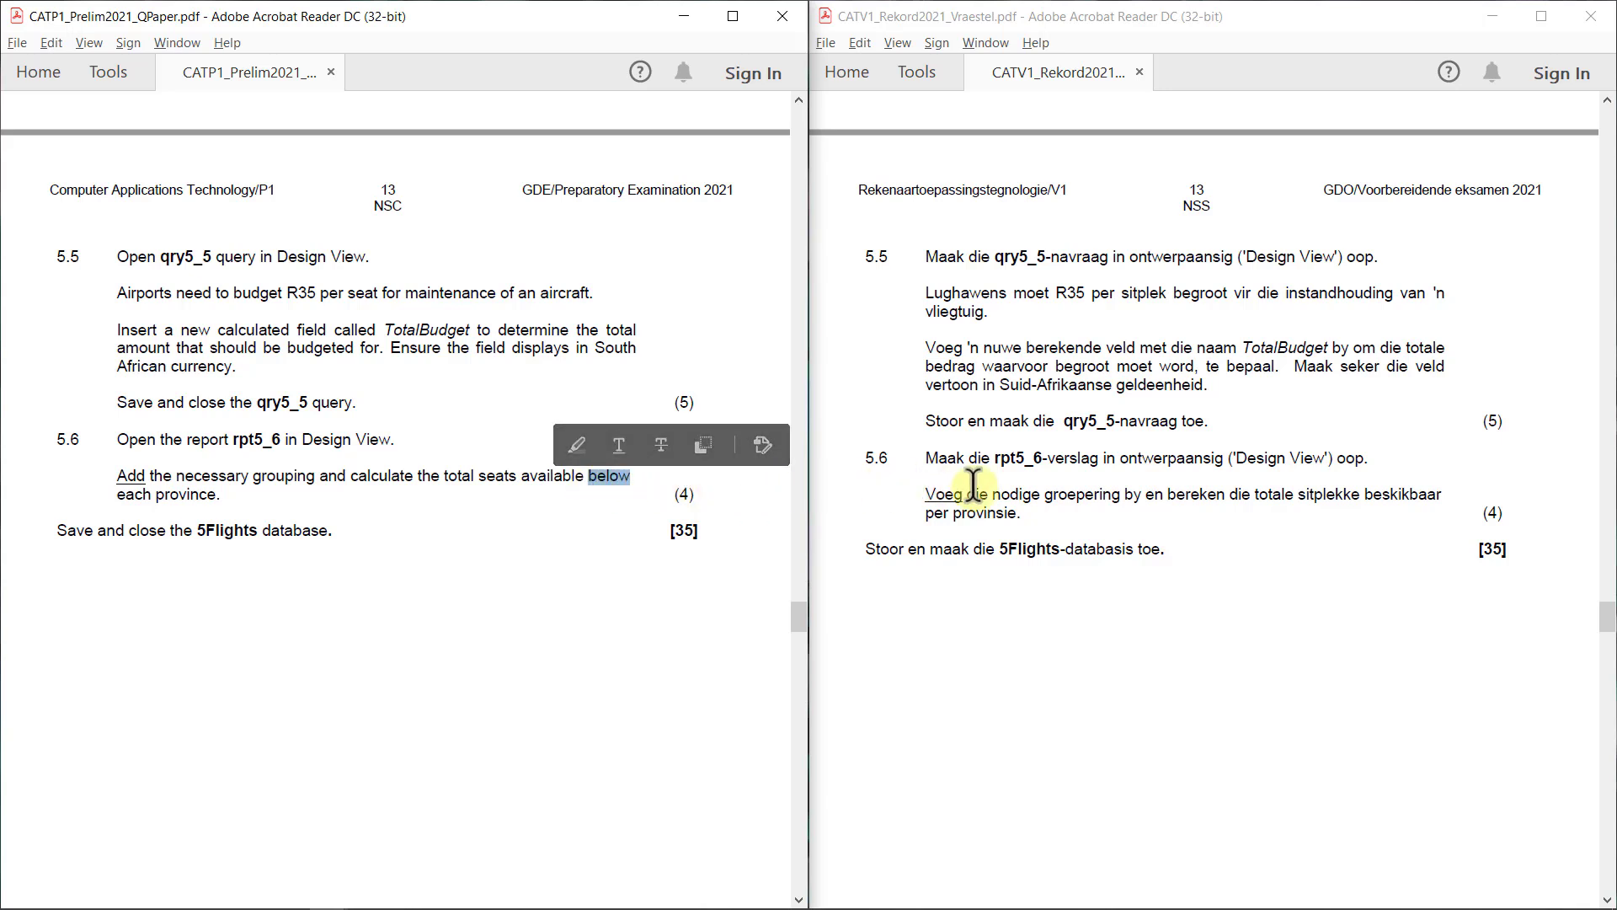
{"action": "left_click", "coordinate": [1037, 488]}
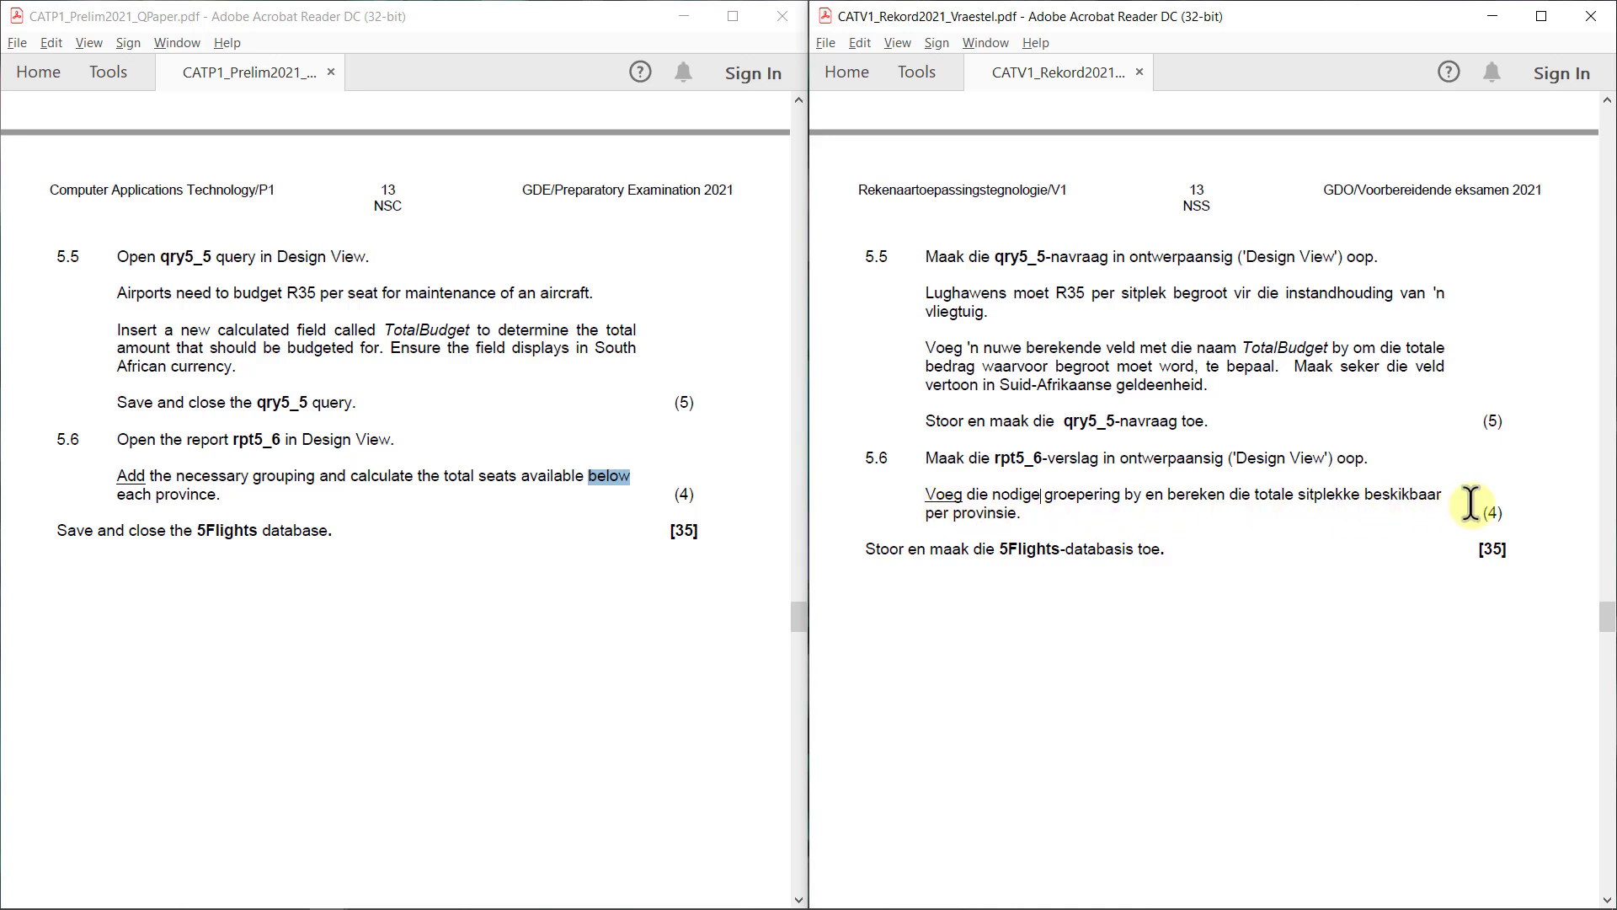
{"action": "left_click", "coordinate": [94, 479]}
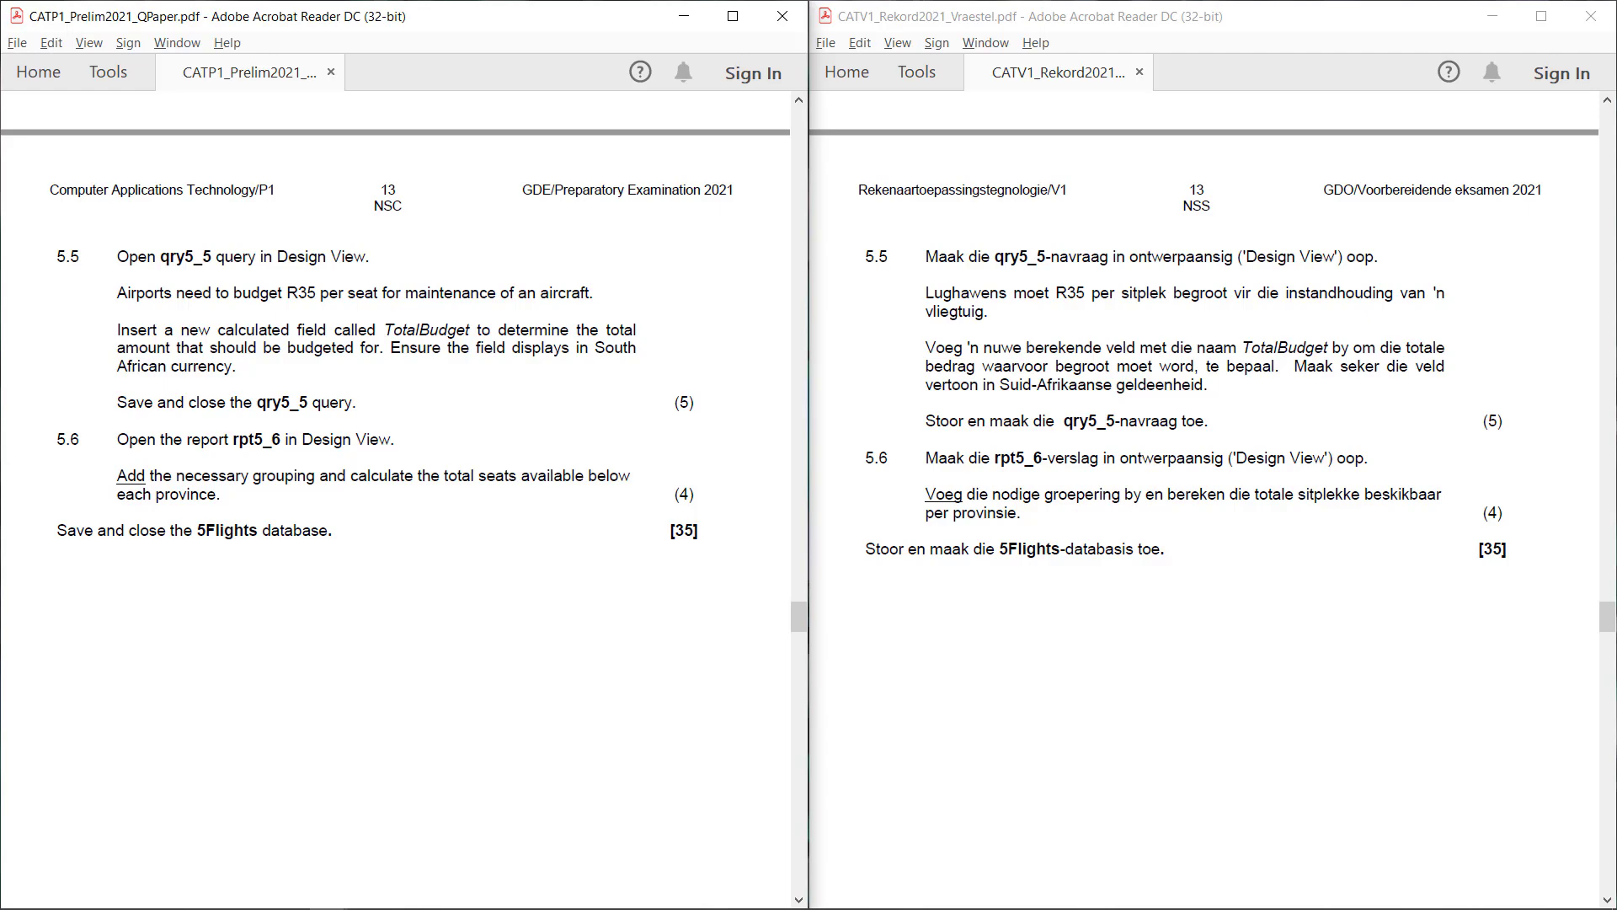
Switch to Access and open the report rpt5_6 in Design View.
{"action": "key", "text": "alt+Tab"}
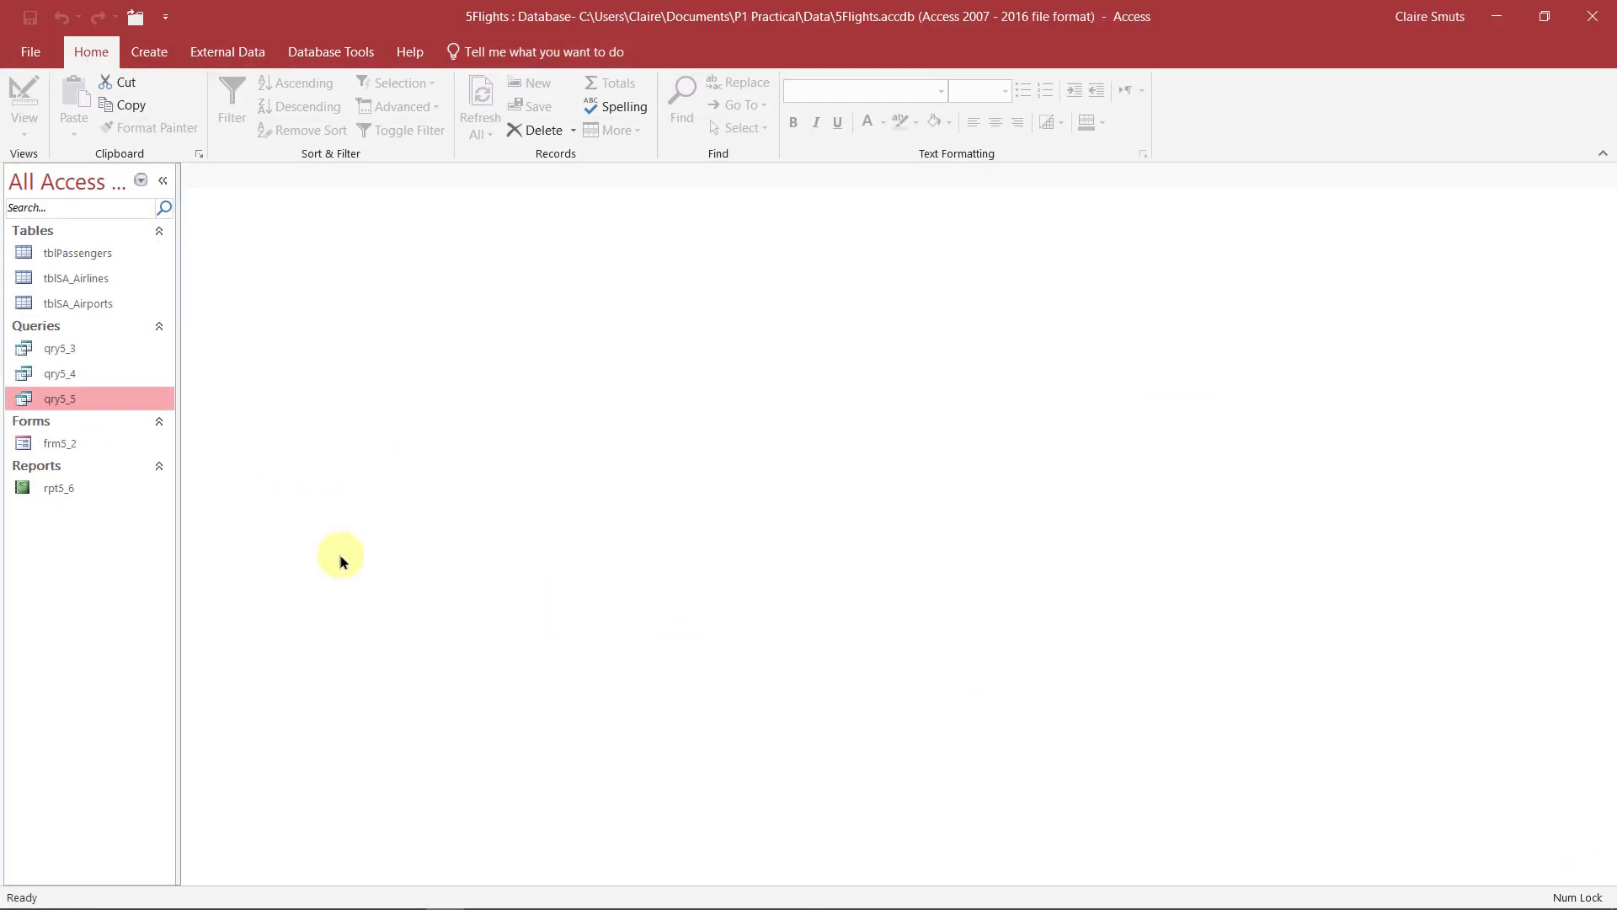
{"action": "left_click", "coordinate": [66, 489]}
{"action": "double_click", "coordinate": [68, 492]}
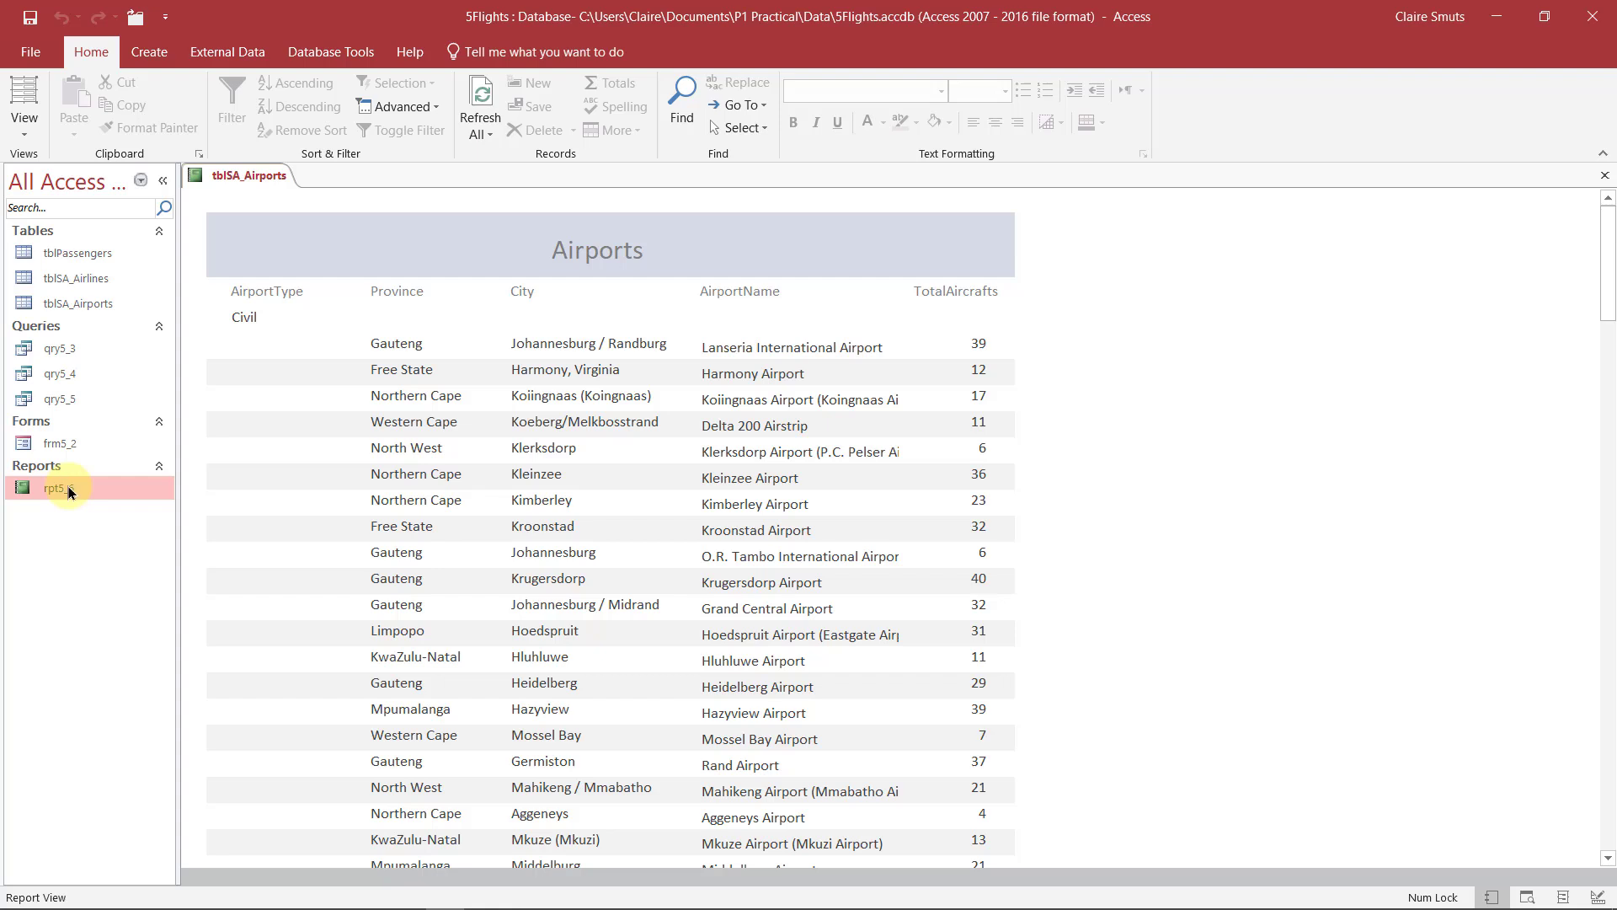
{"action": "left_click", "coordinate": [24, 120]}
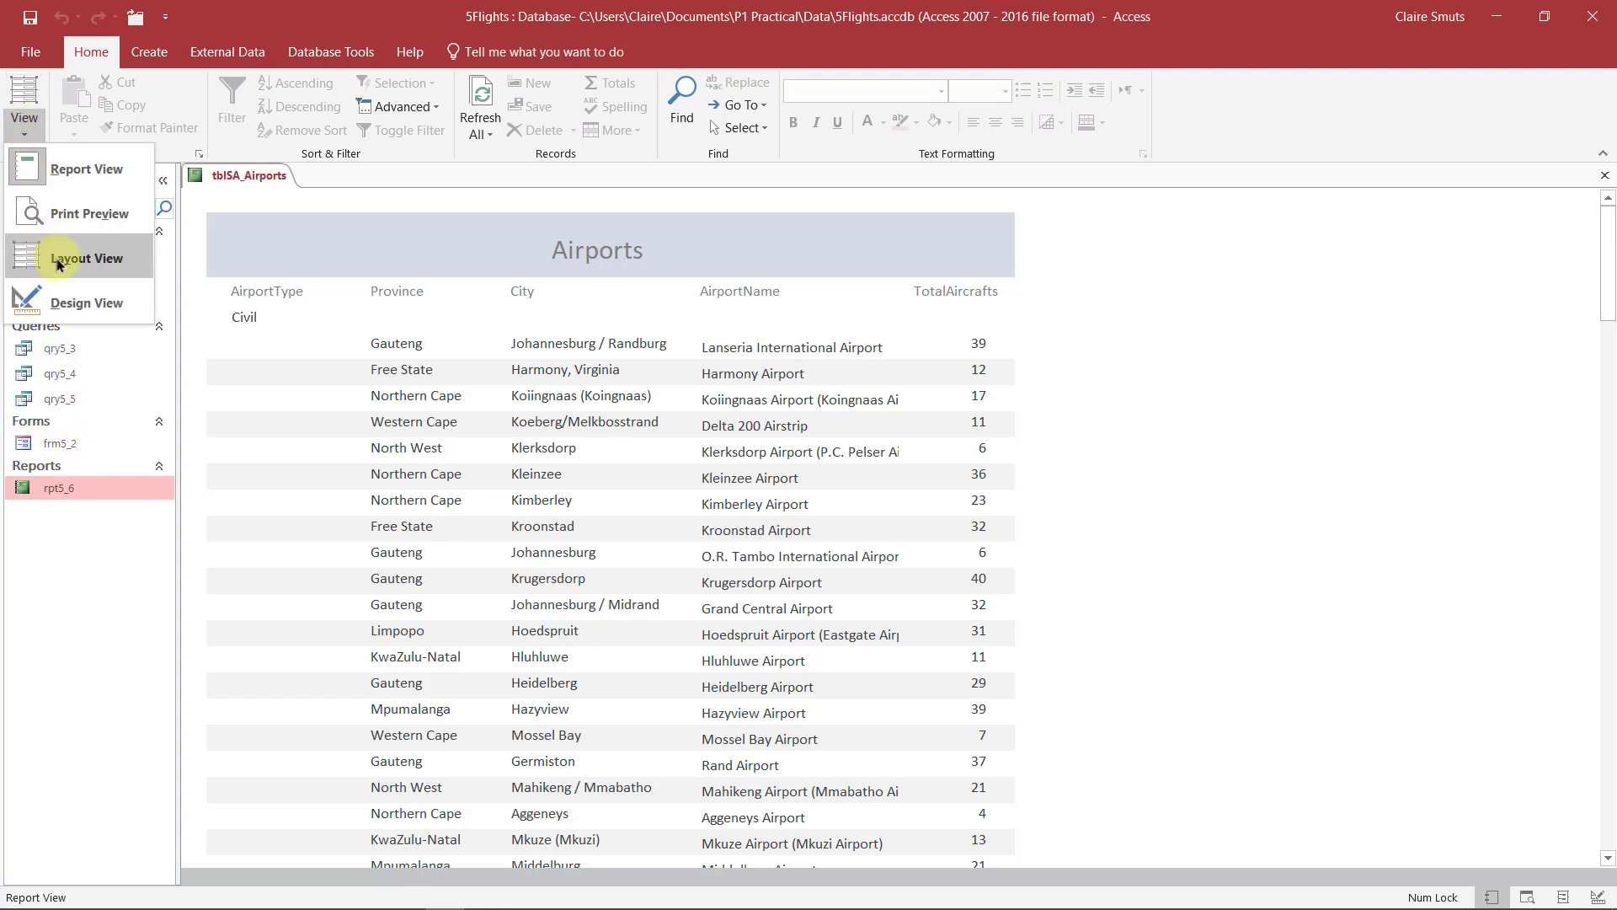
{"action": "left_click", "coordinate": [63, 301]}
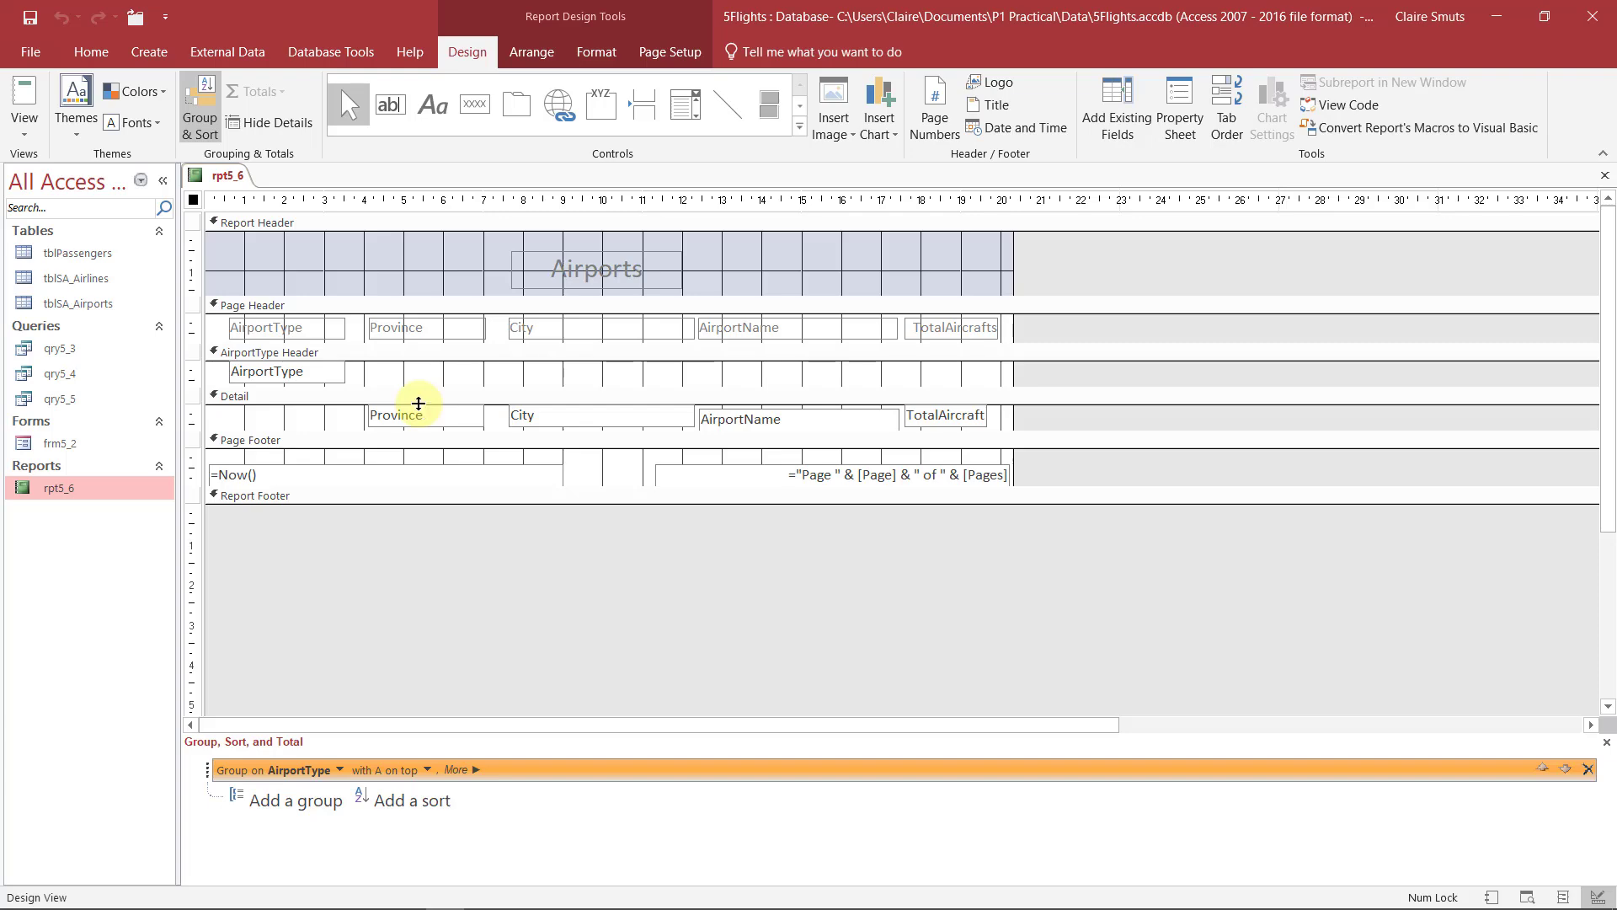
Group the report on Province in Layout View and return it to Design View.
{"action": "left_click", "coordinate": [24, 118]}
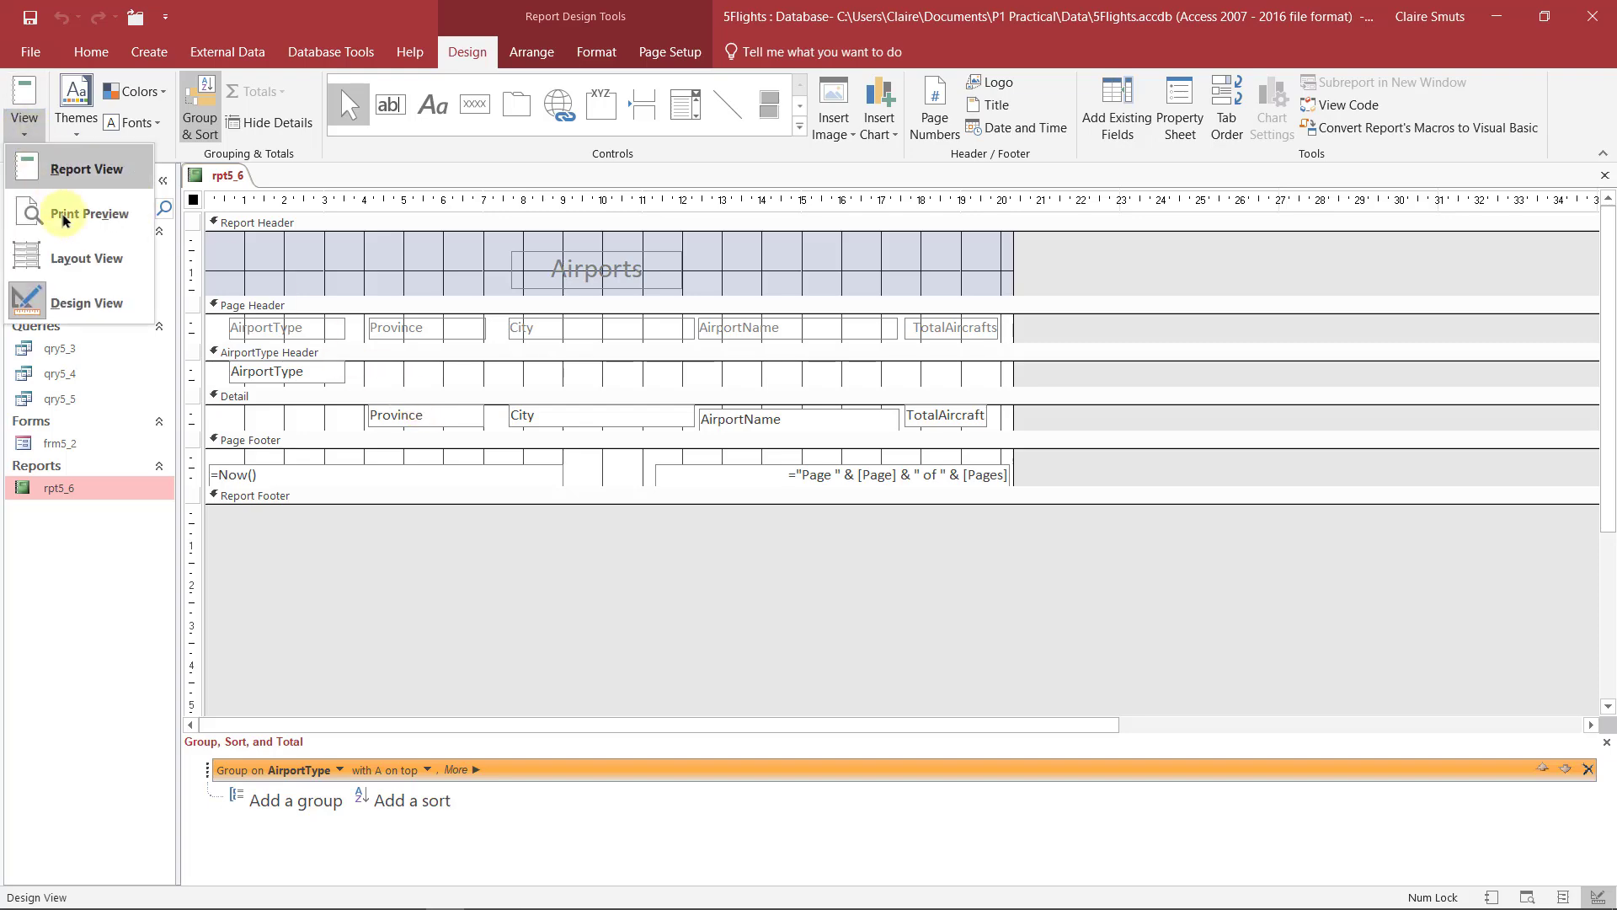
{"action": "left_click", "coordinate": [81, 262]}
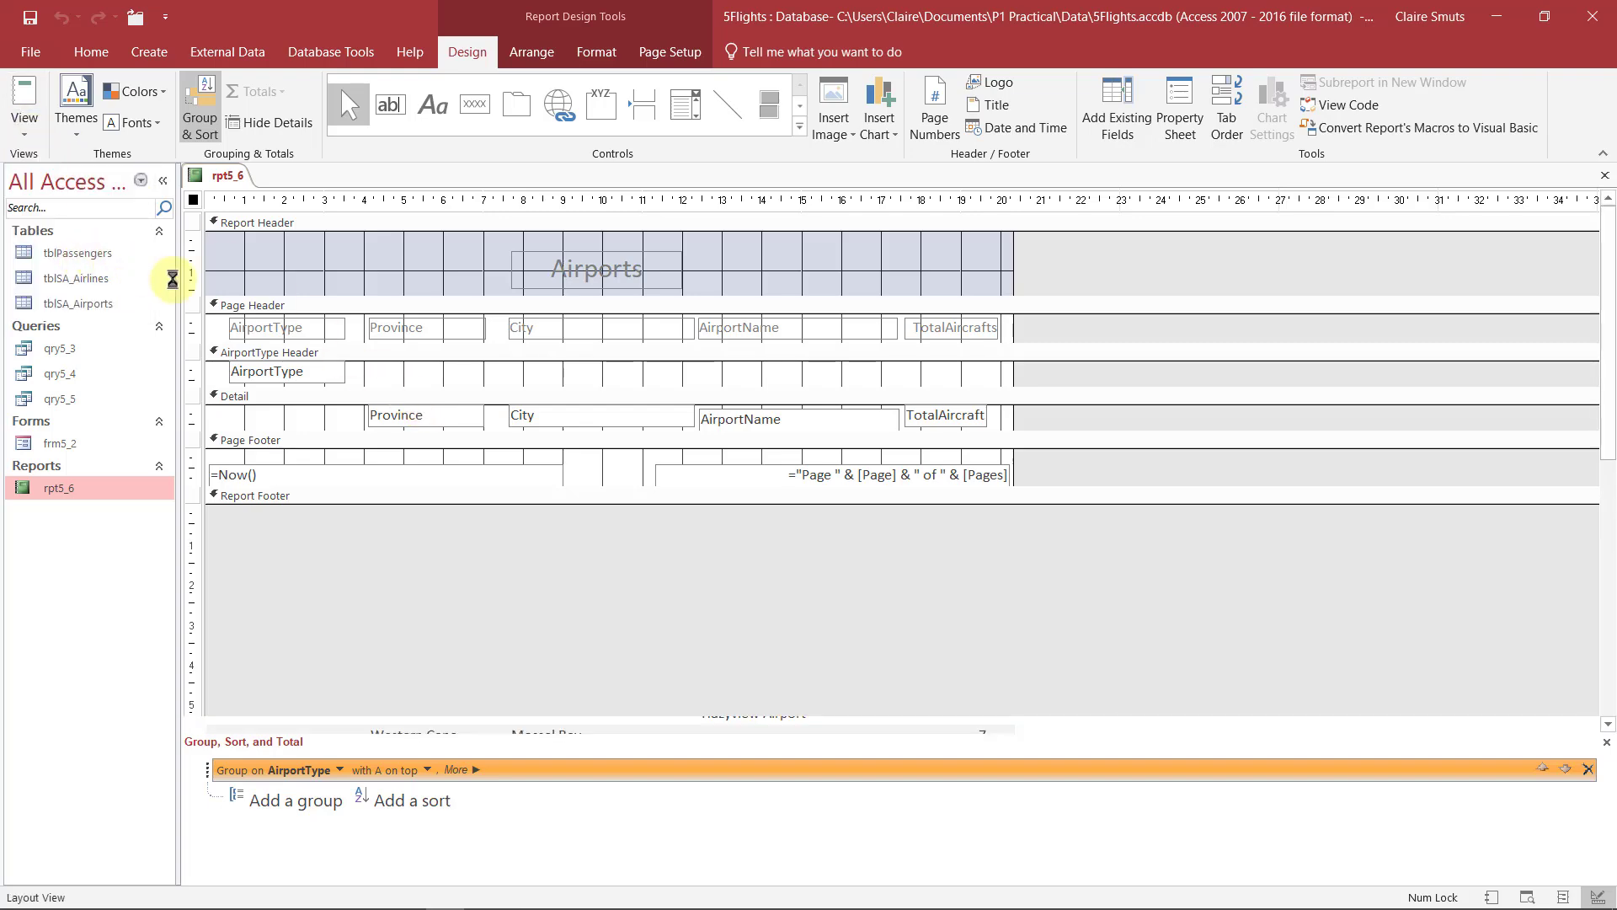
{"action": "right_click", "coordinate": [429, 349]}
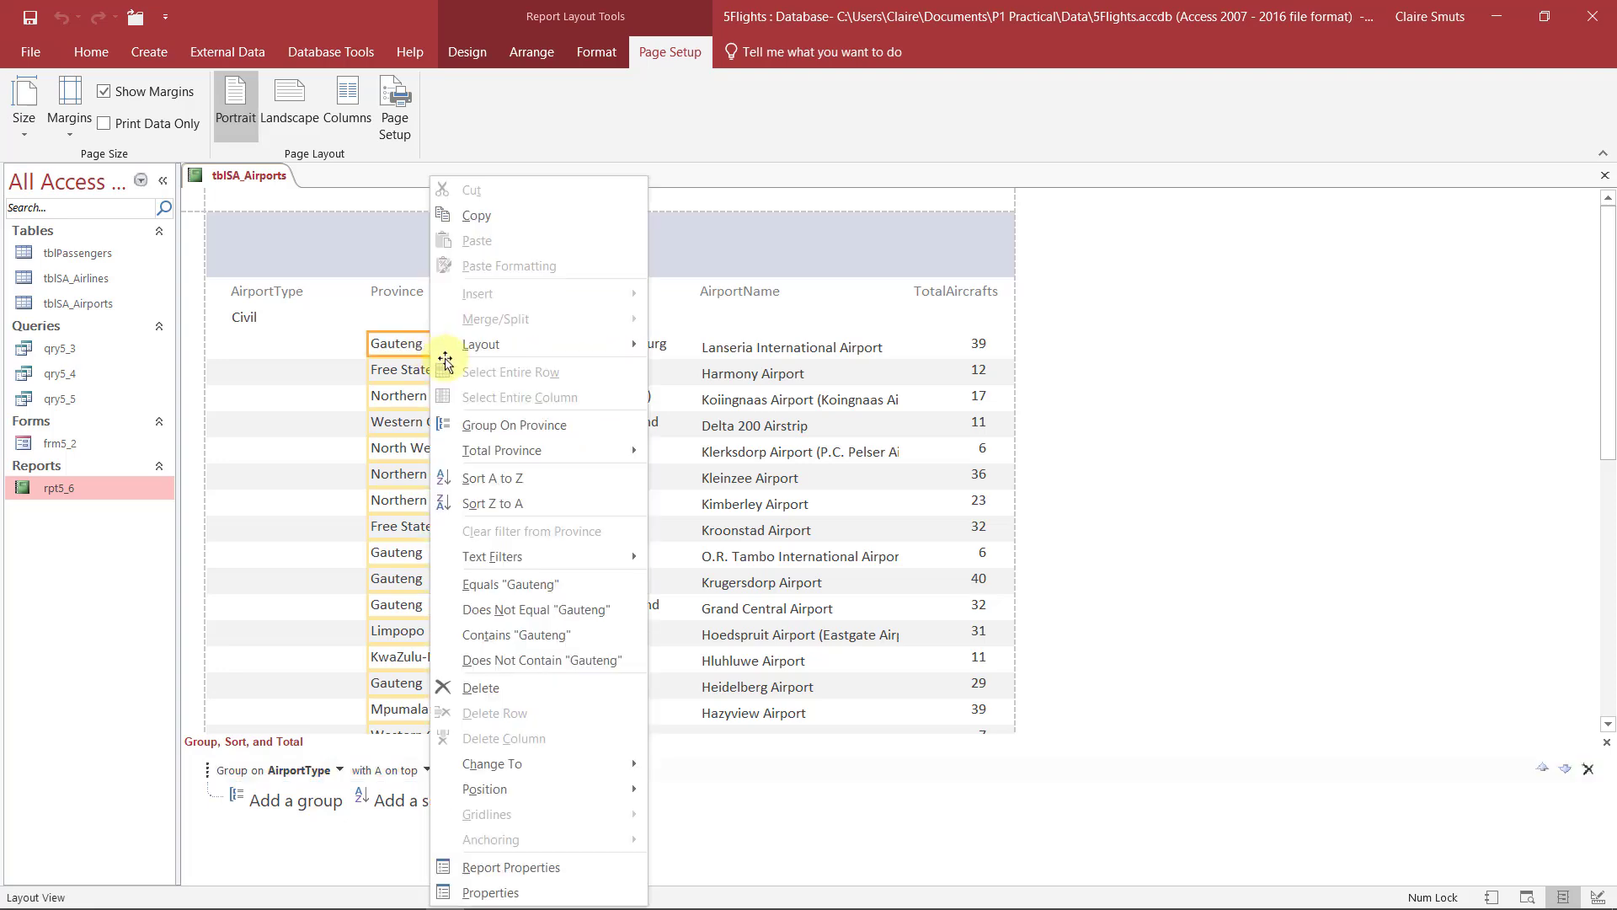
{"action": "left_click", "coordinate": [540, 425]}
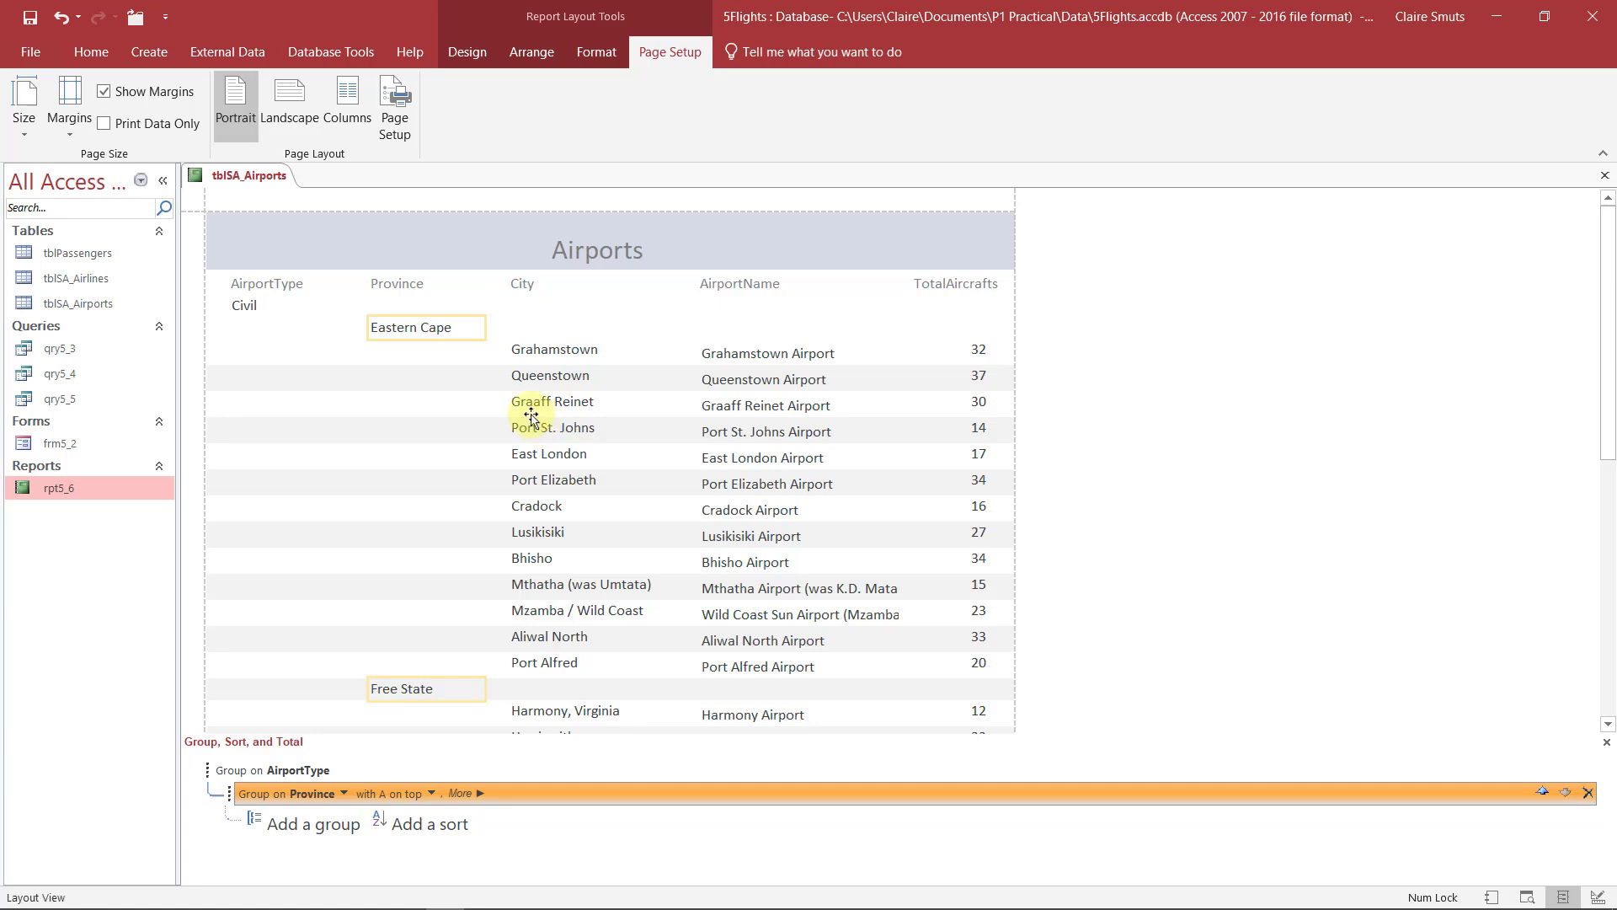
{"action": "left_click", "coordinate": [77, 59]}
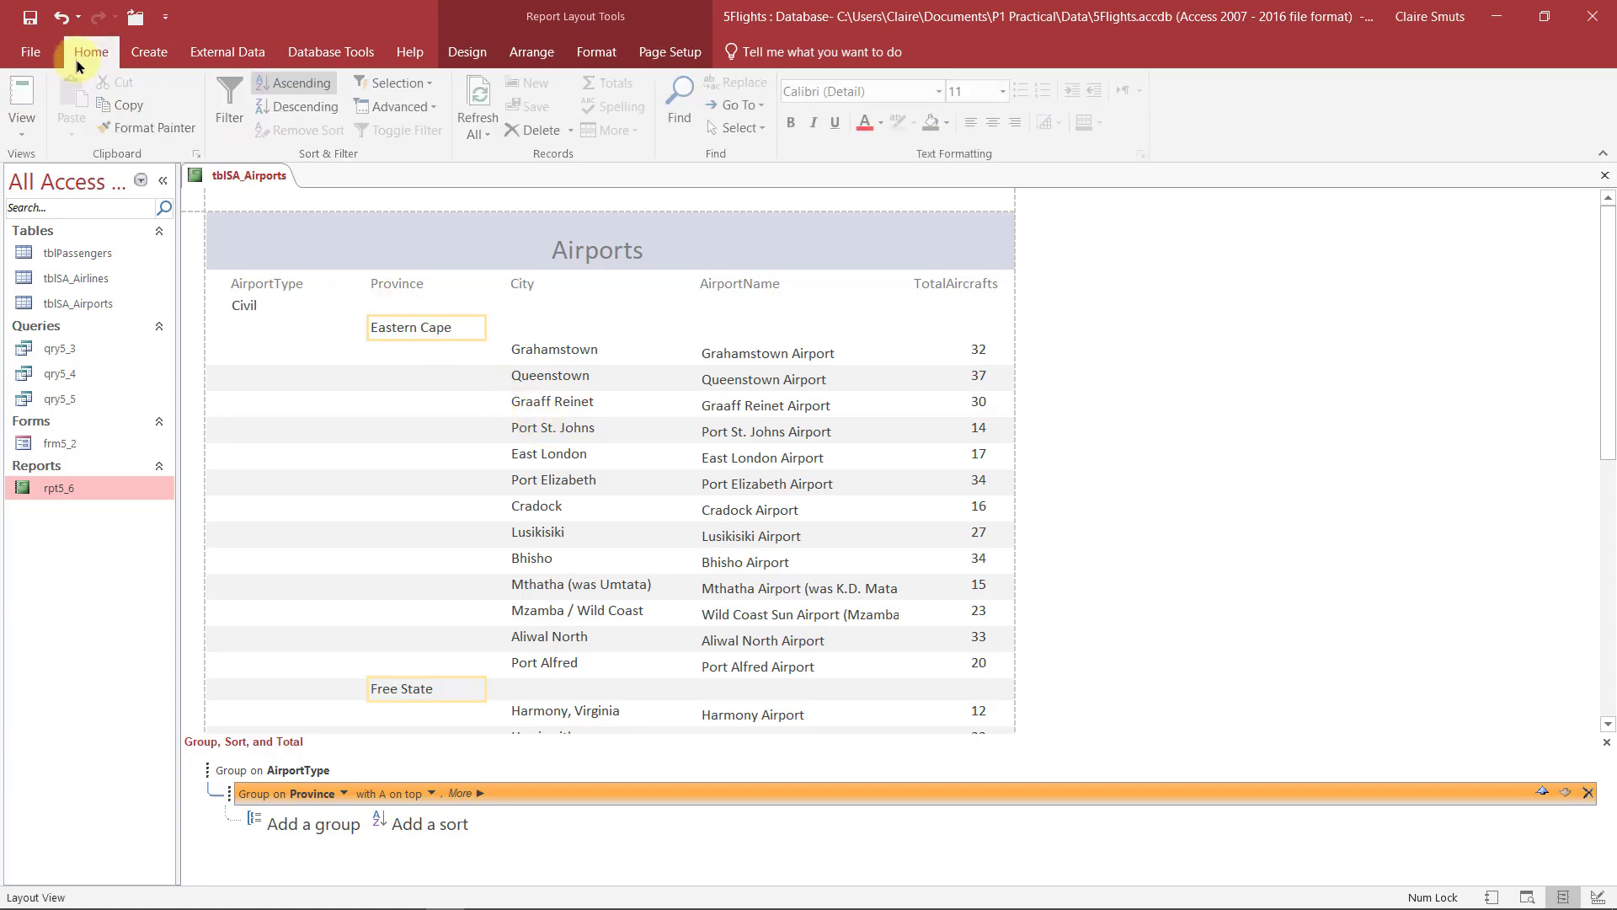
{"action": "left_click", "coordinate": [29, 119]}
{"action": "left_click", "coordinate": [114, 305]}
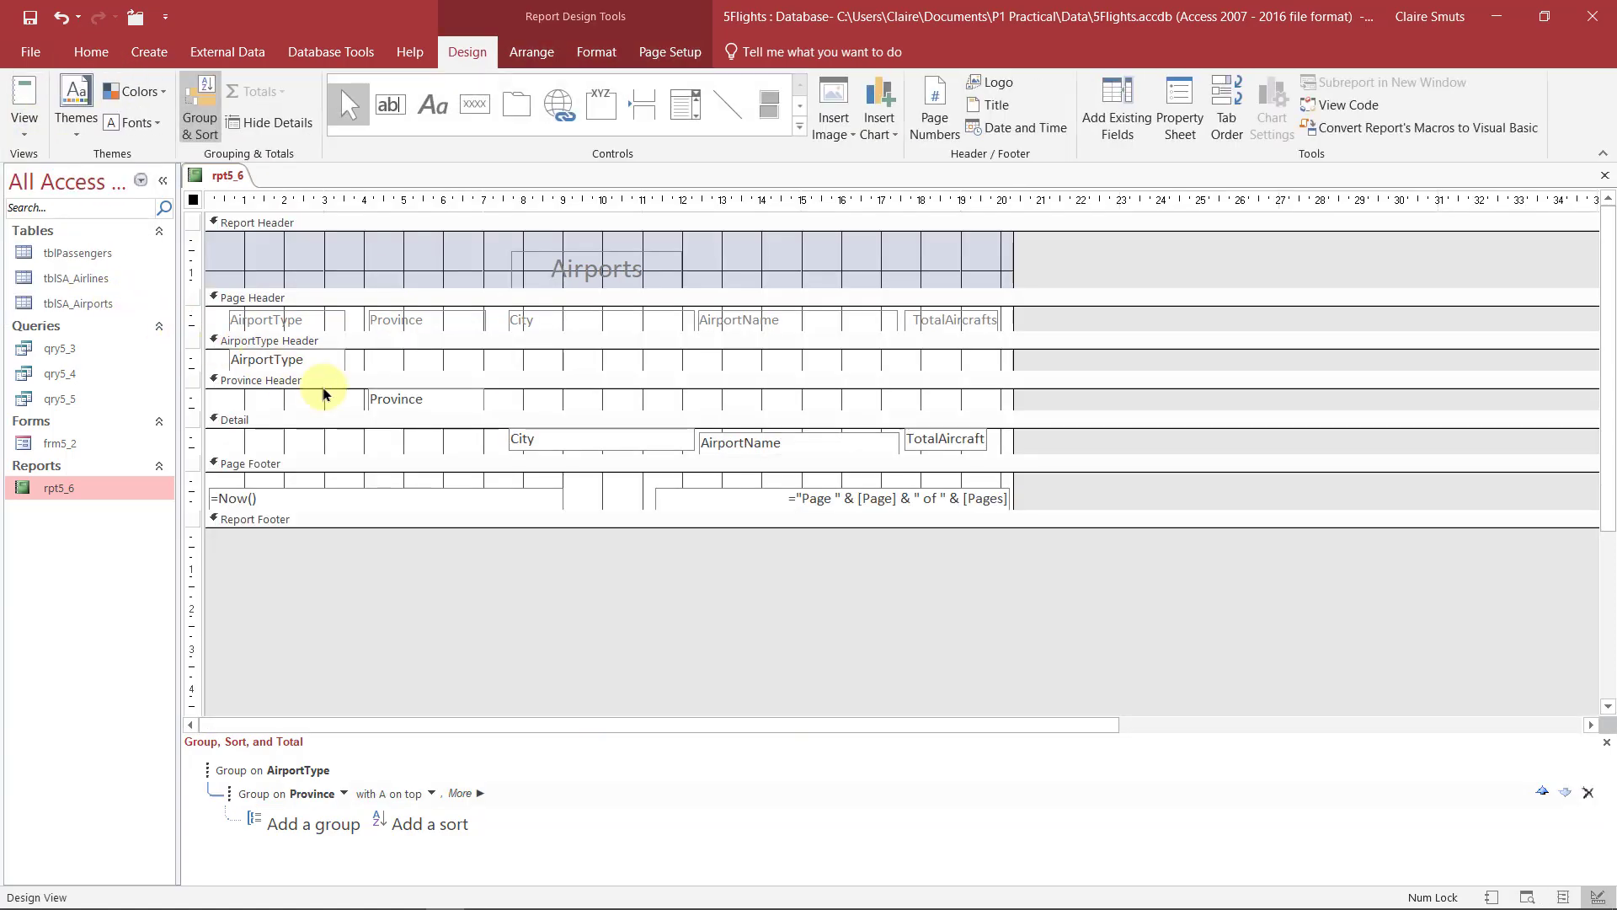
Move the AirportName field up in the Detail section to line up with the City and TotalAircrafts fields.
{"action": "left_click", "coordinate": [436, 403]}
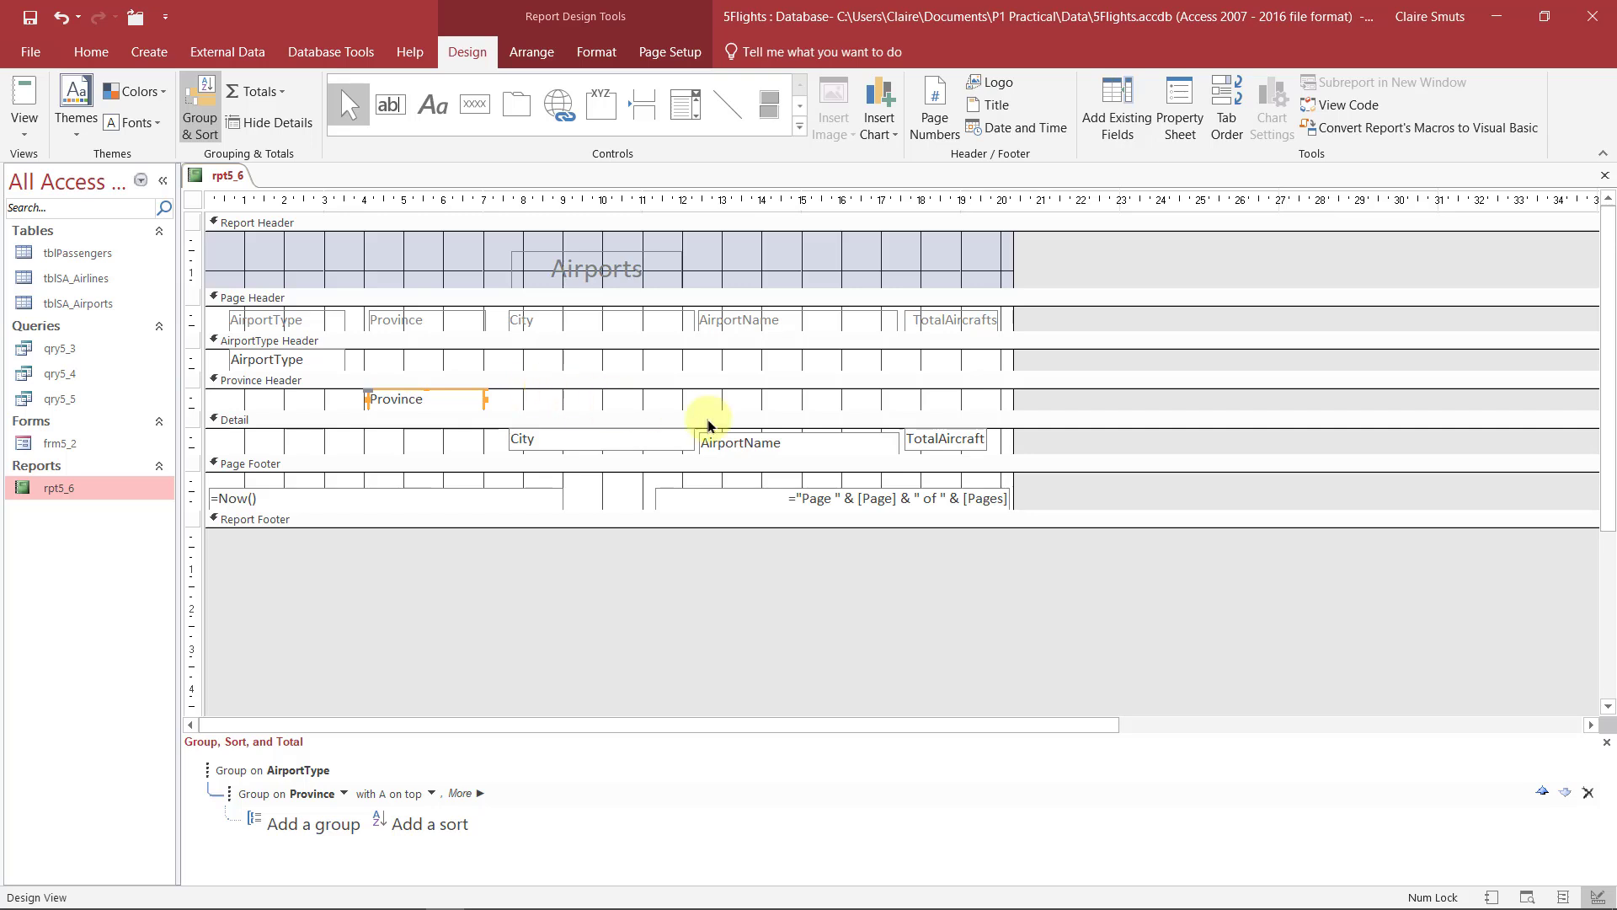
{"action": "left_click", "coordinate": [814, 442]}
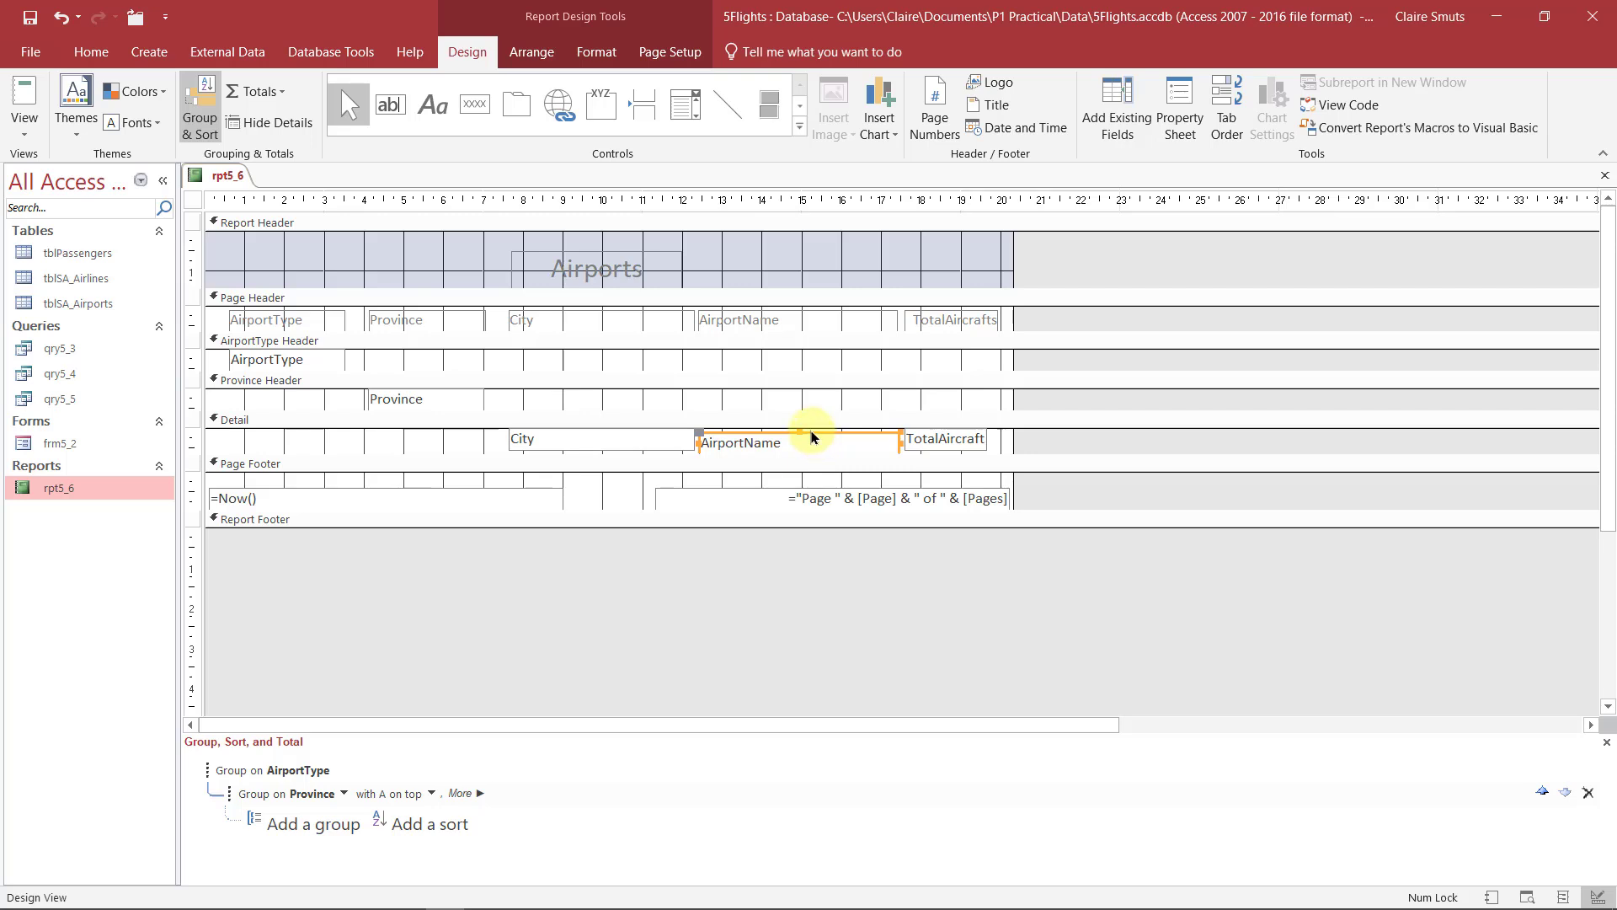
{"action": "left_click_drag", "start_coordinate": [814, 439], "coordinate": [810, 412]}
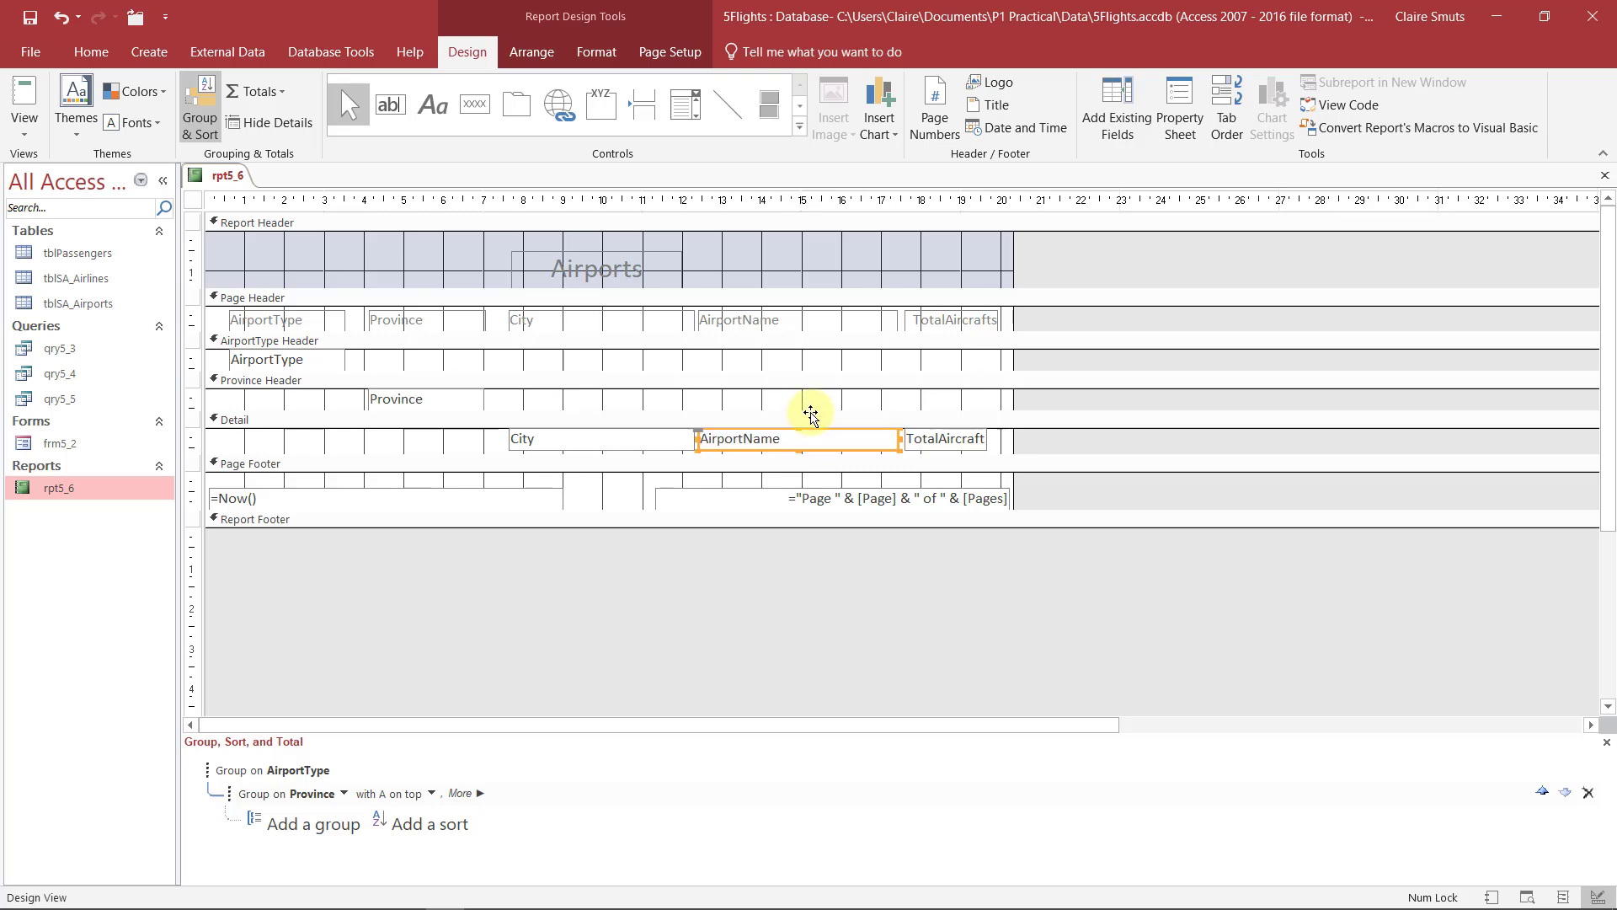
{"action": "left_click", "coordinate": [1053, 452]}
Make the Detail section taller and check the row spacing in Report View and Layout View.
{"action": "left_click_drag", "start_coordinate": [540, 455], "coordinate": [553, 506]}
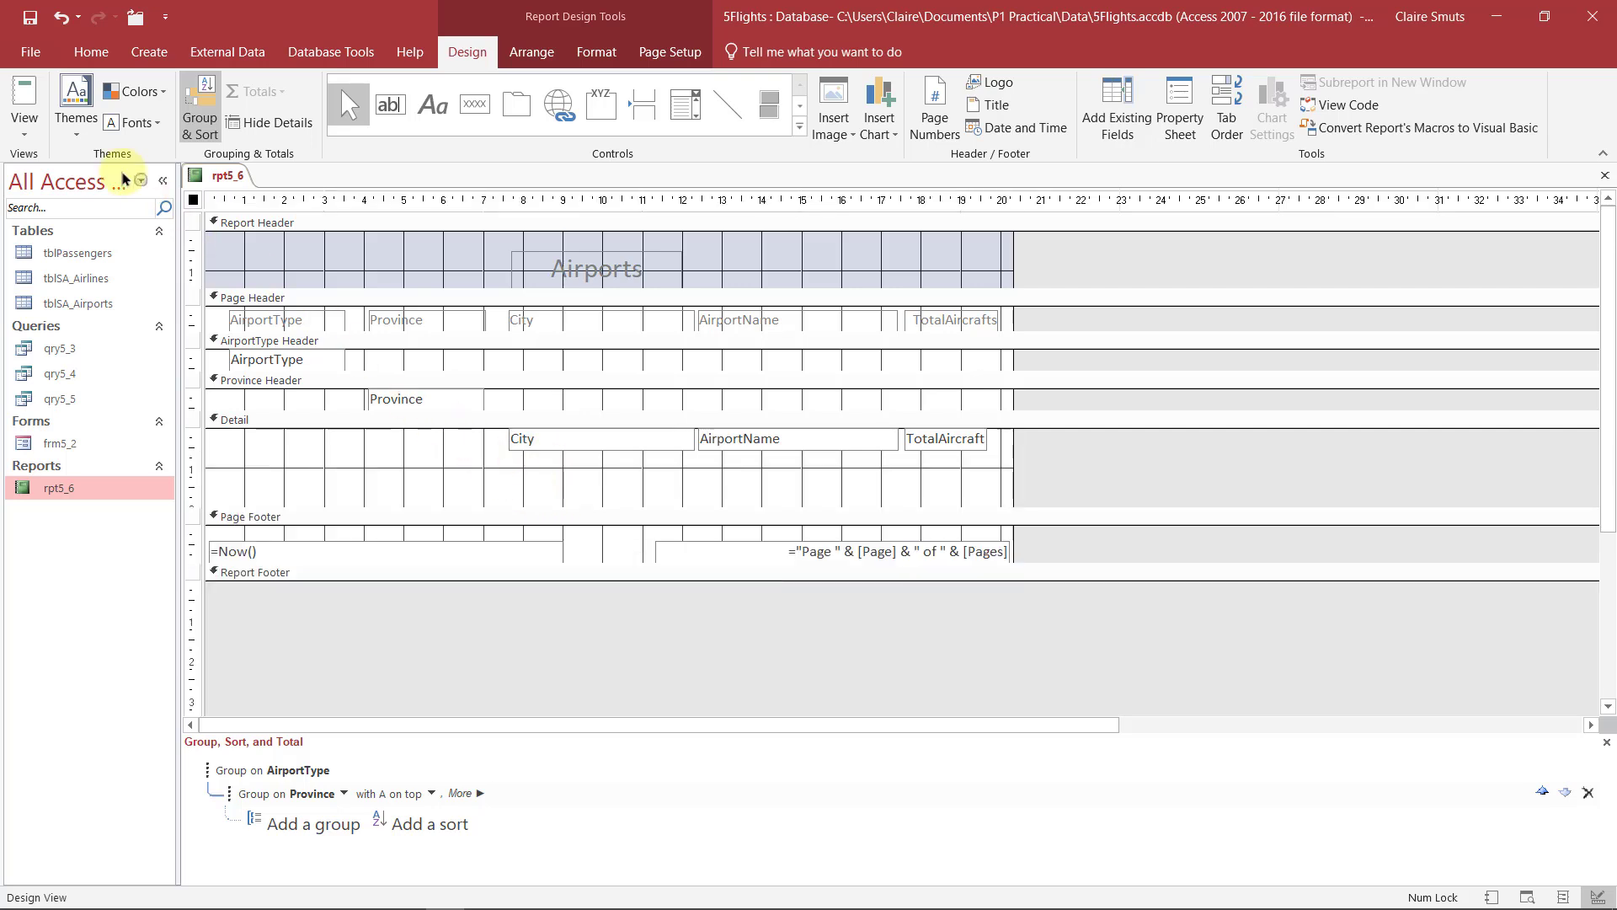
{"action": "left_click", "coordinate": [25, 97]}
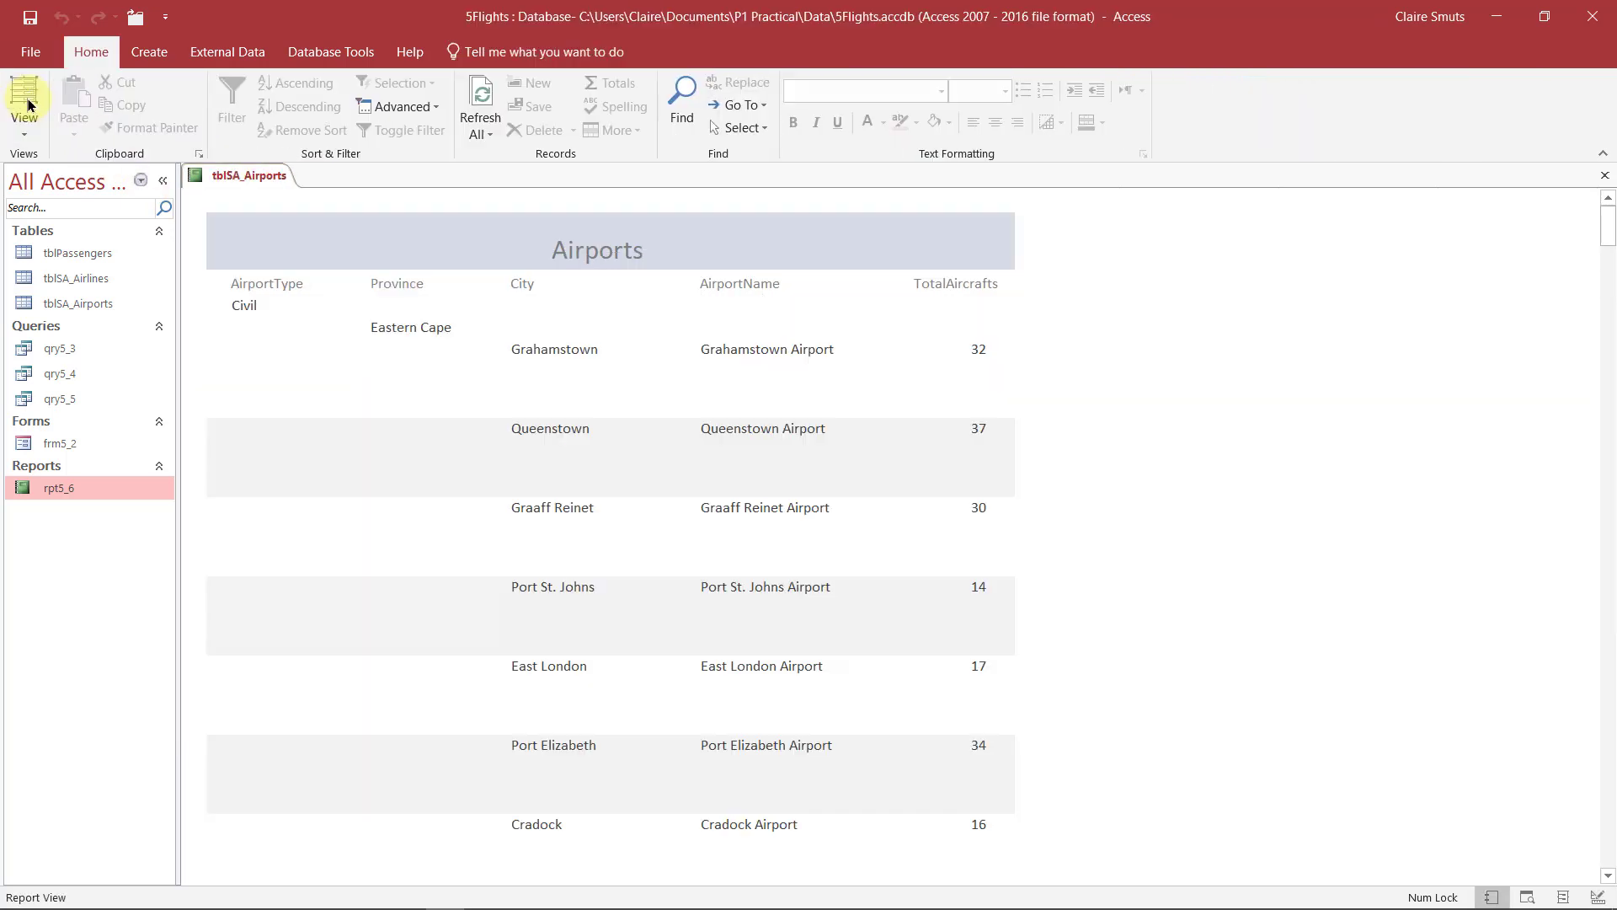
{"action": "left_click", "coordinate": [26, 99]}
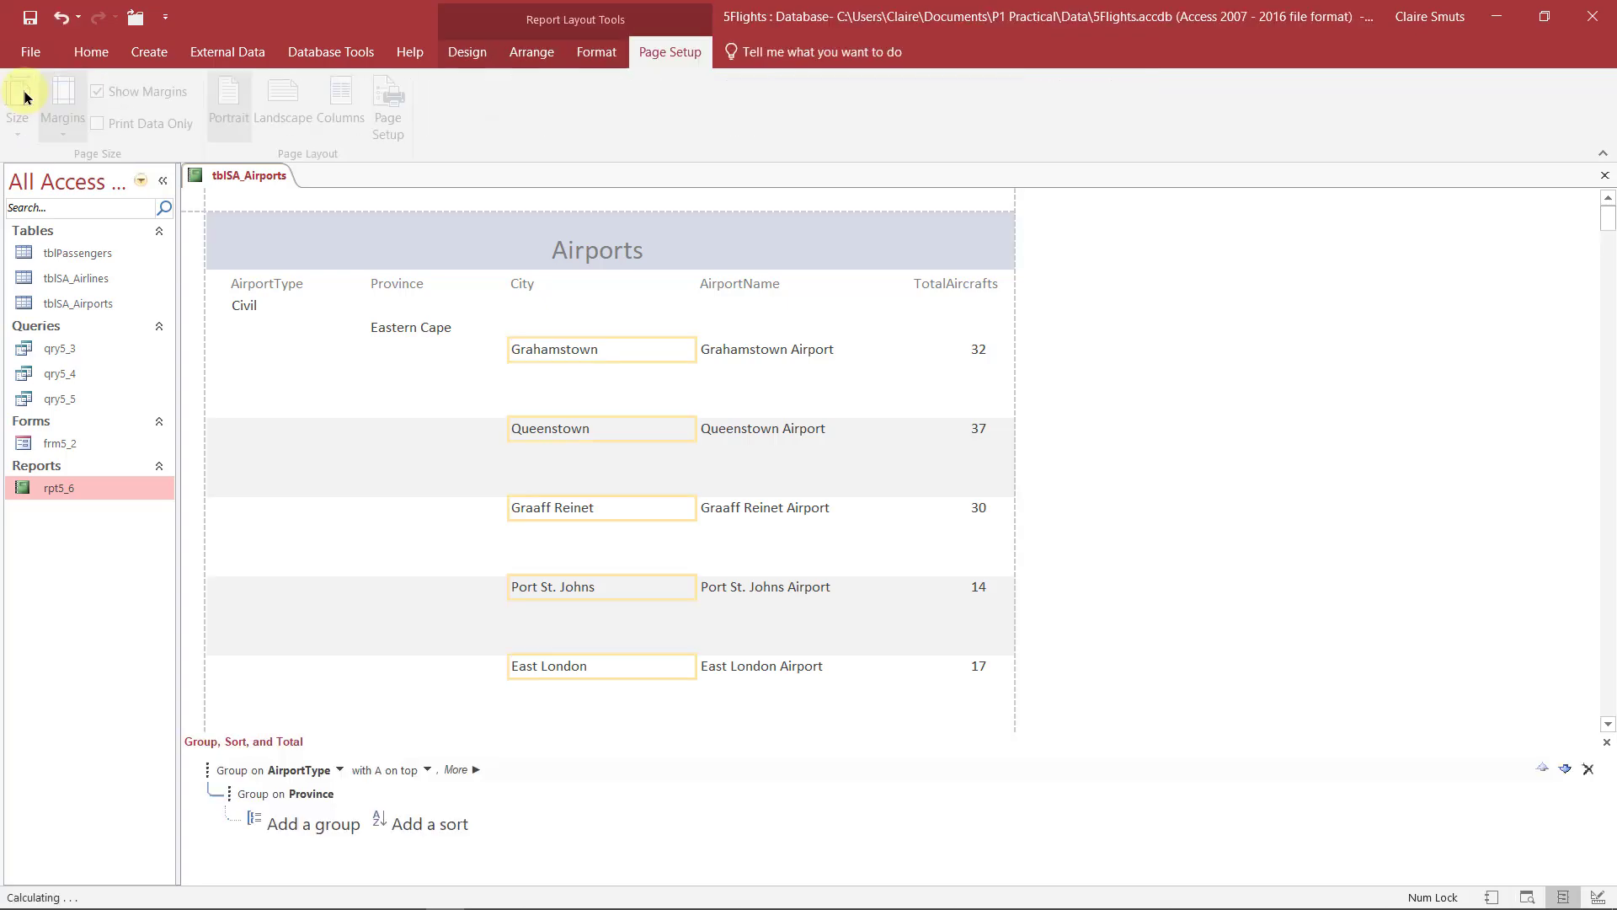
Return the report to Design View and shrink the Detail section to fit tightly around its fields.
{"action": "left_click", "coordinate": [85, 51]}
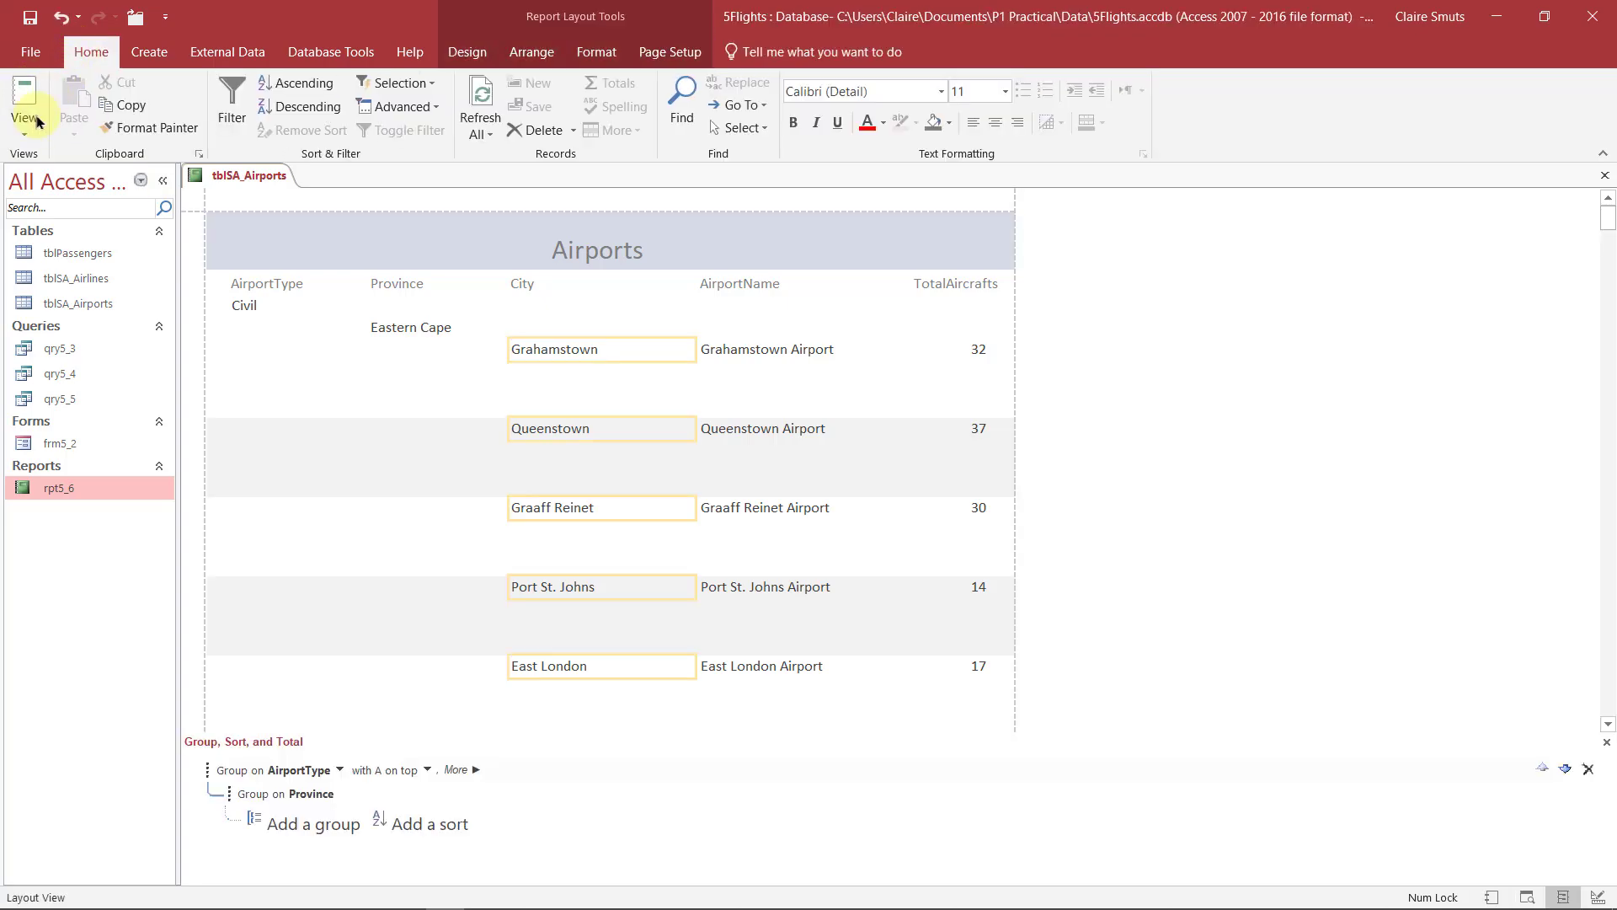
{"action": "left_click", "coordinate": [24, 123]}
{"action": "left_click", "coordinate": [93, 303]}
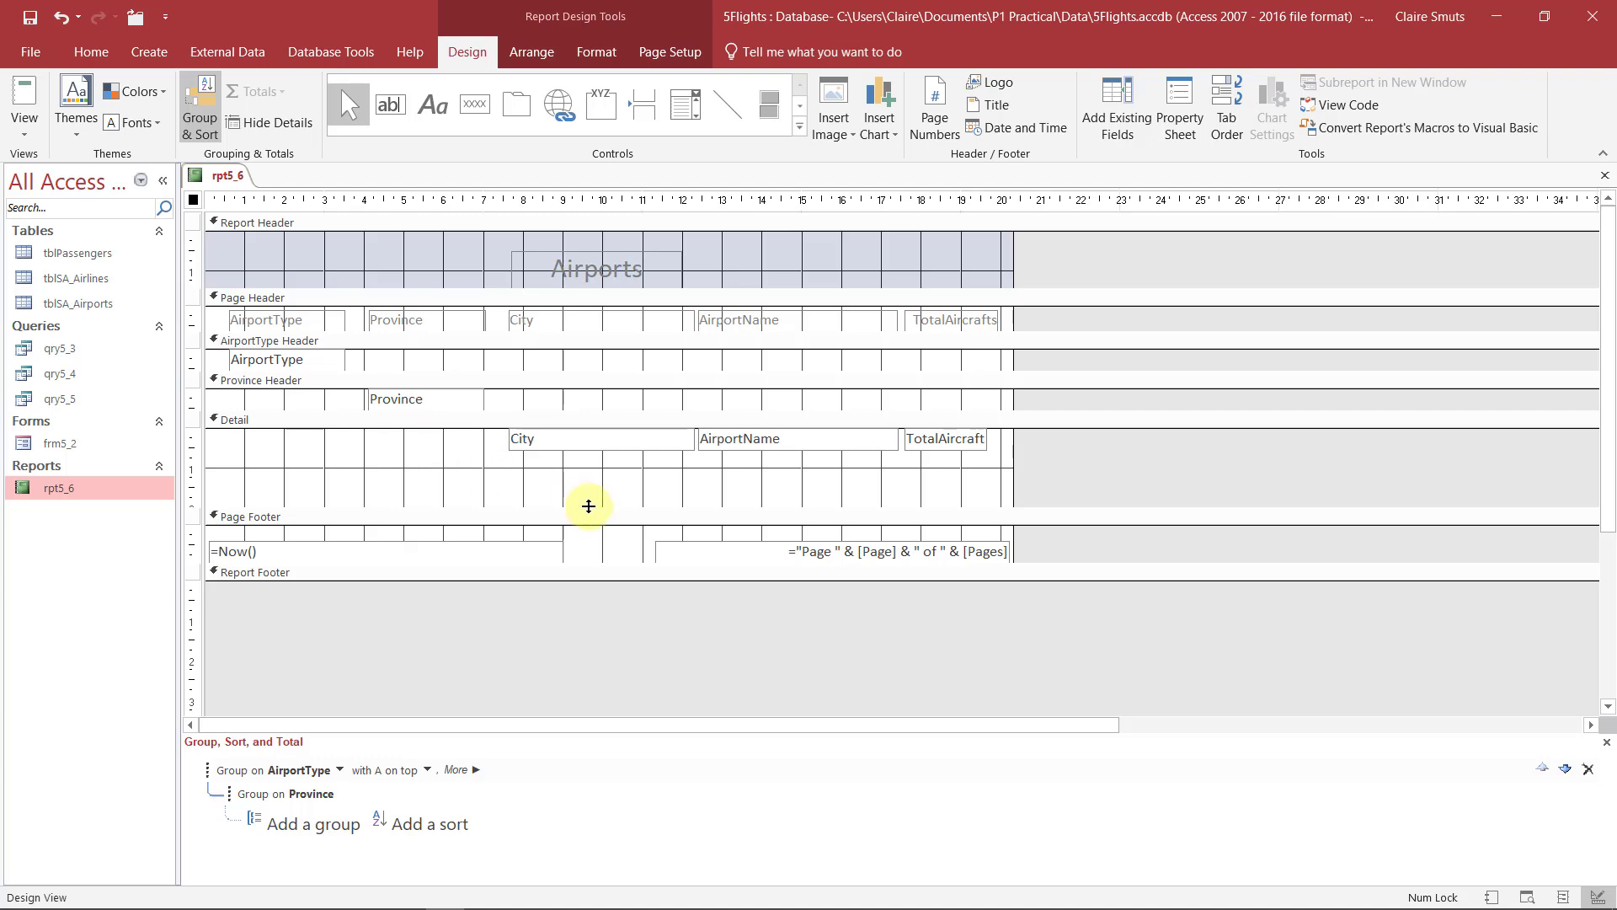
{"action": "left_click_drag", "start_coordinate": [590, 459], "coordinate": [592, 449]}
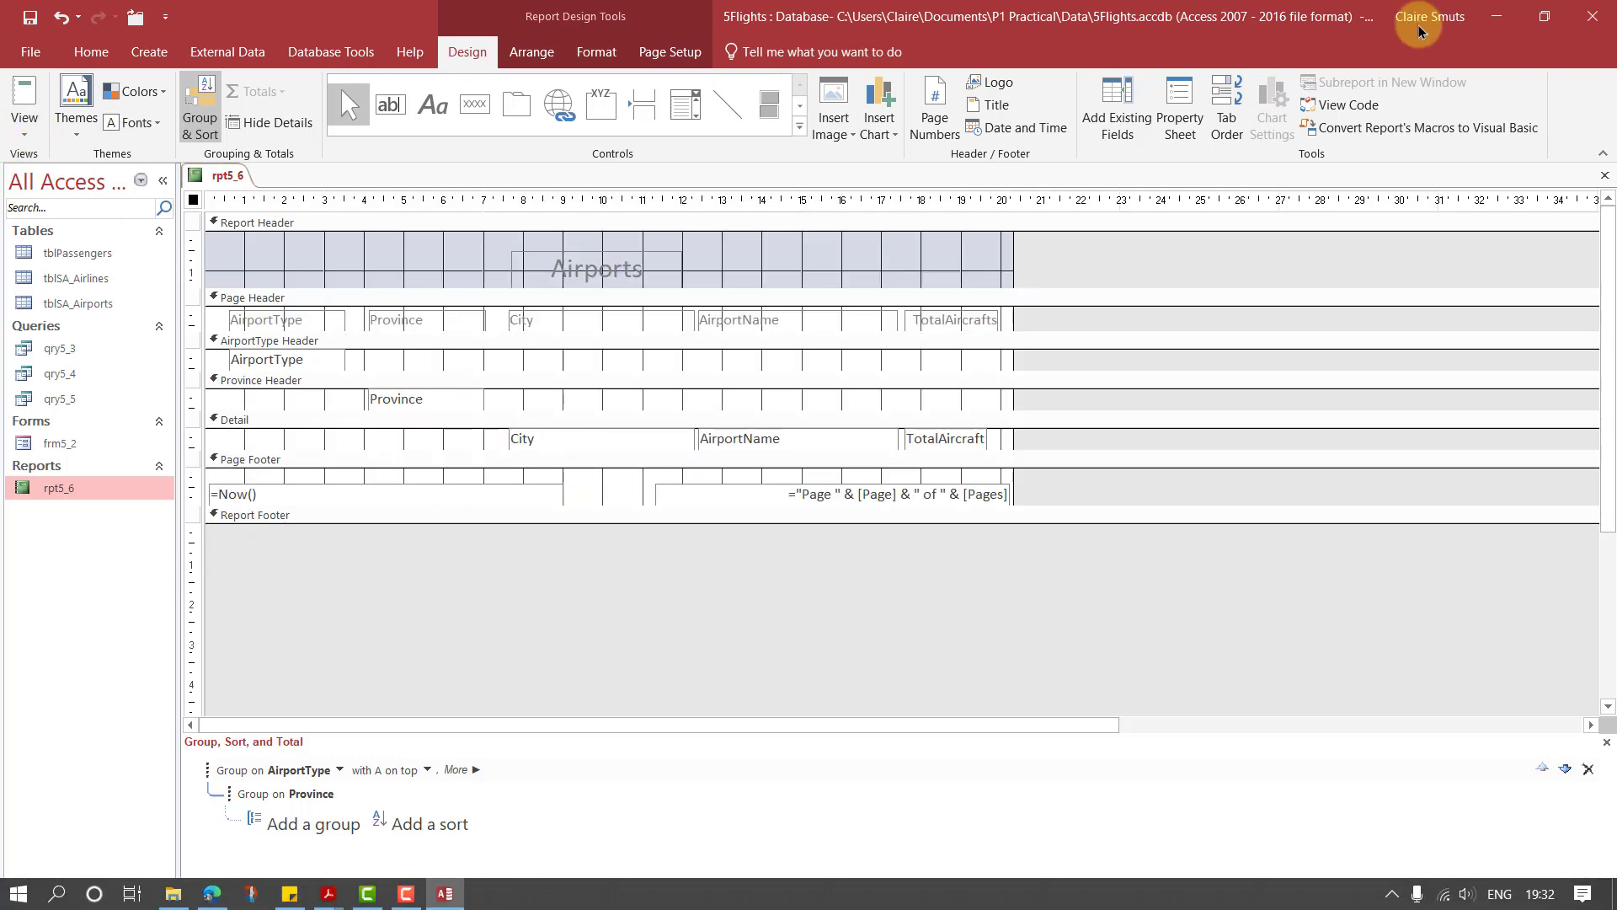
Recheck question 5.6 in the exam paper, and add a footer section to the report's Province group.
{"action": "left_click", "coordinate": [1496, 16]}
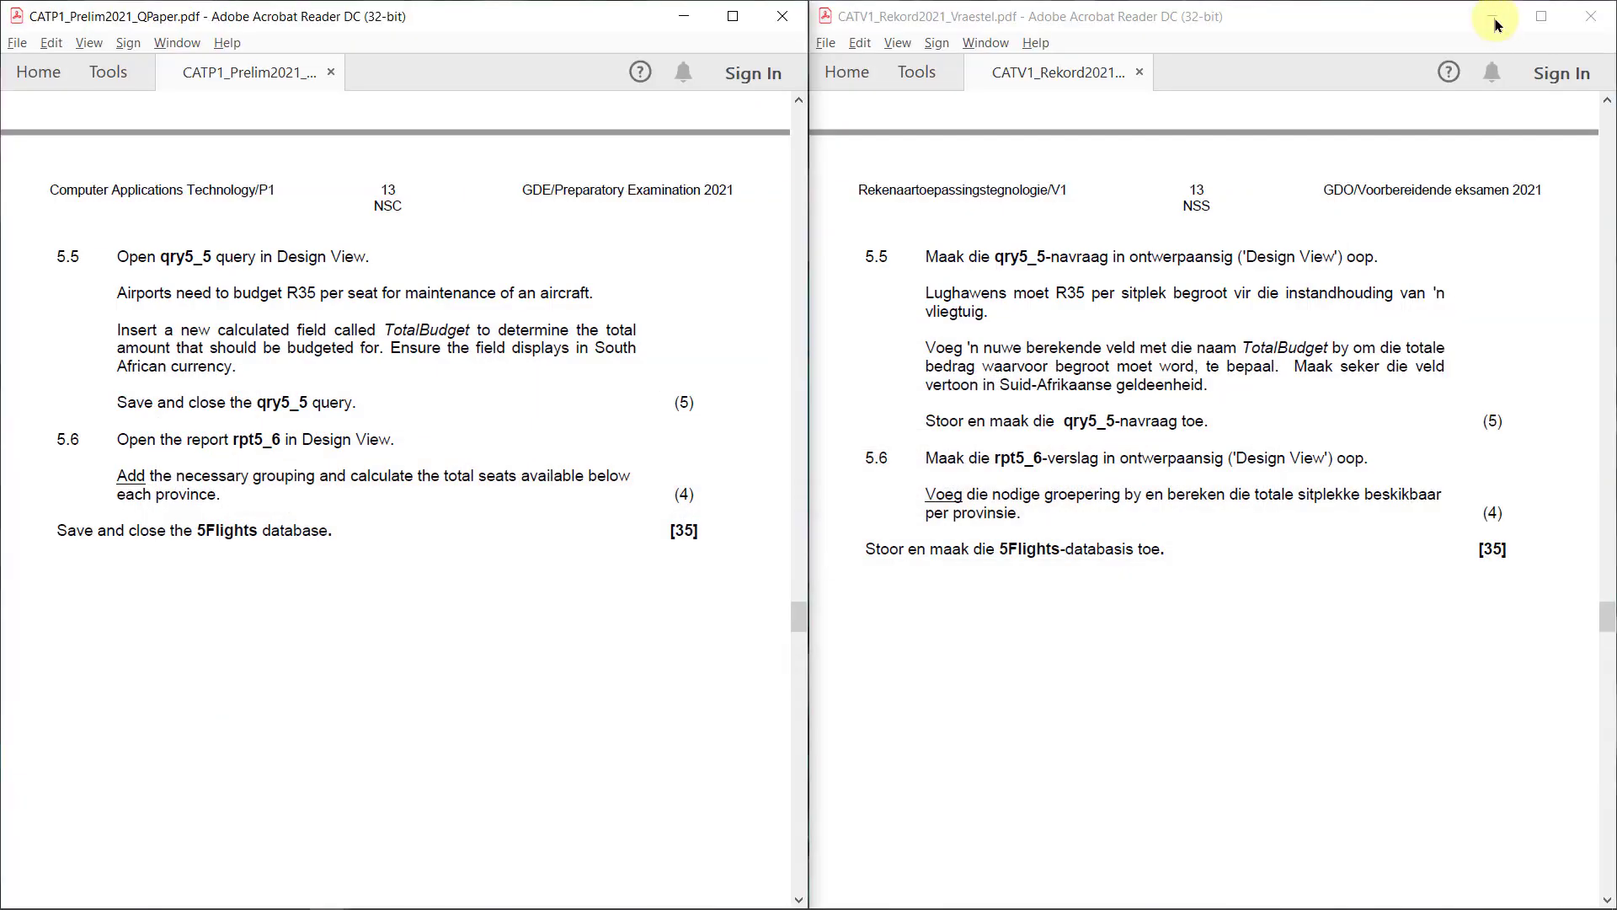
{"action": "key", "text": "alt+Tab"}
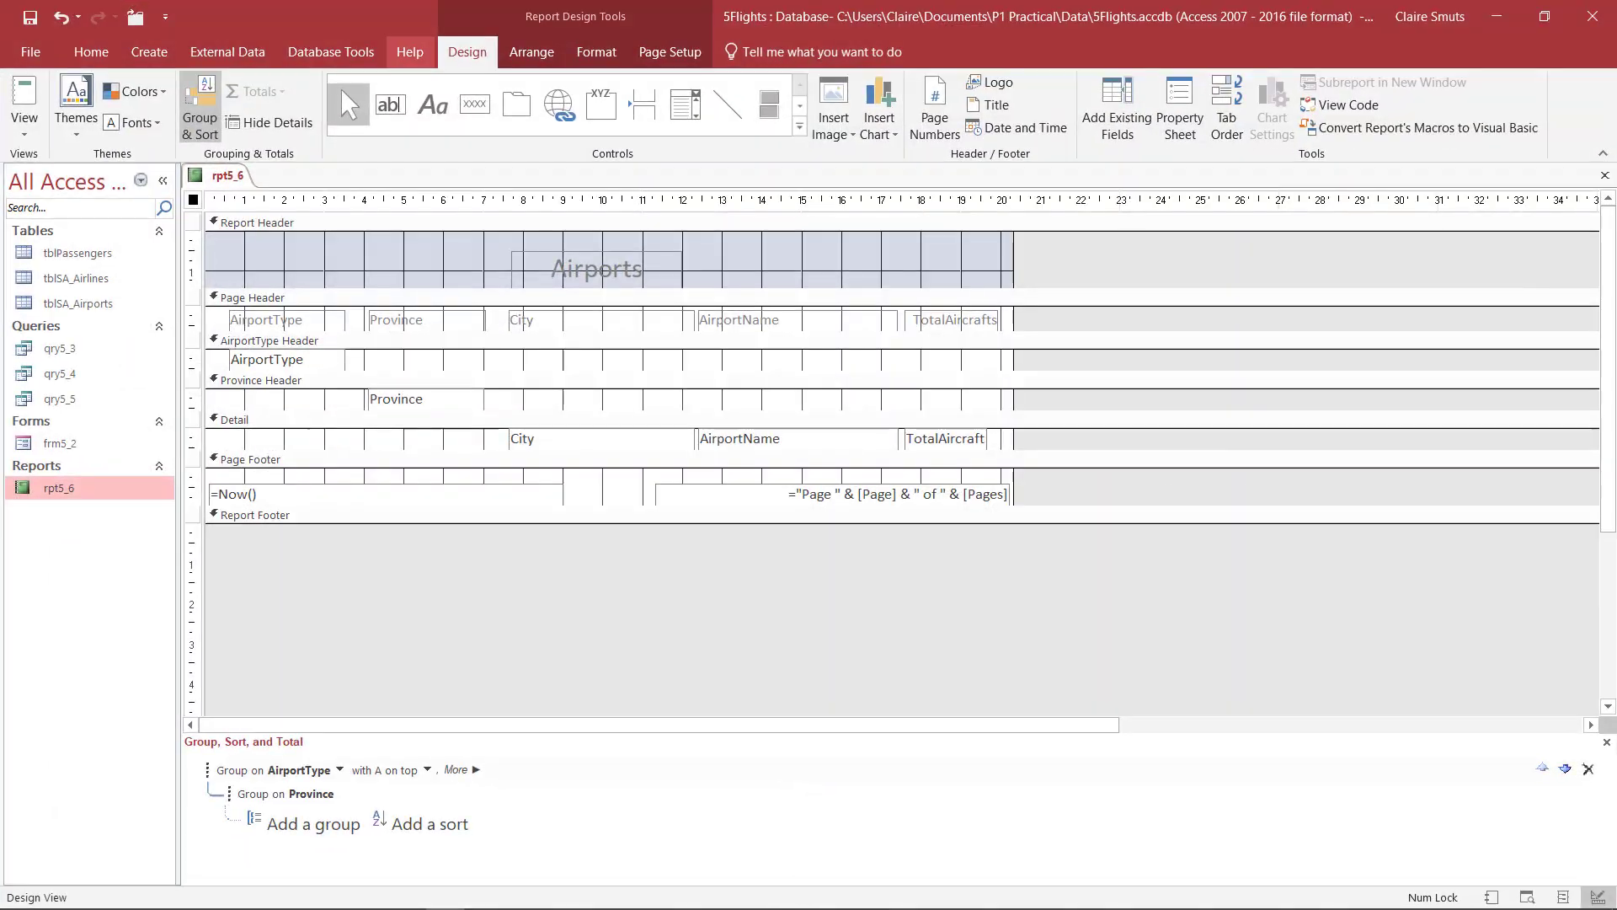
{"action": "left_click", "coordinate": [253, 794]}
{"action": "left_click", "coordinate": [461, 793]}
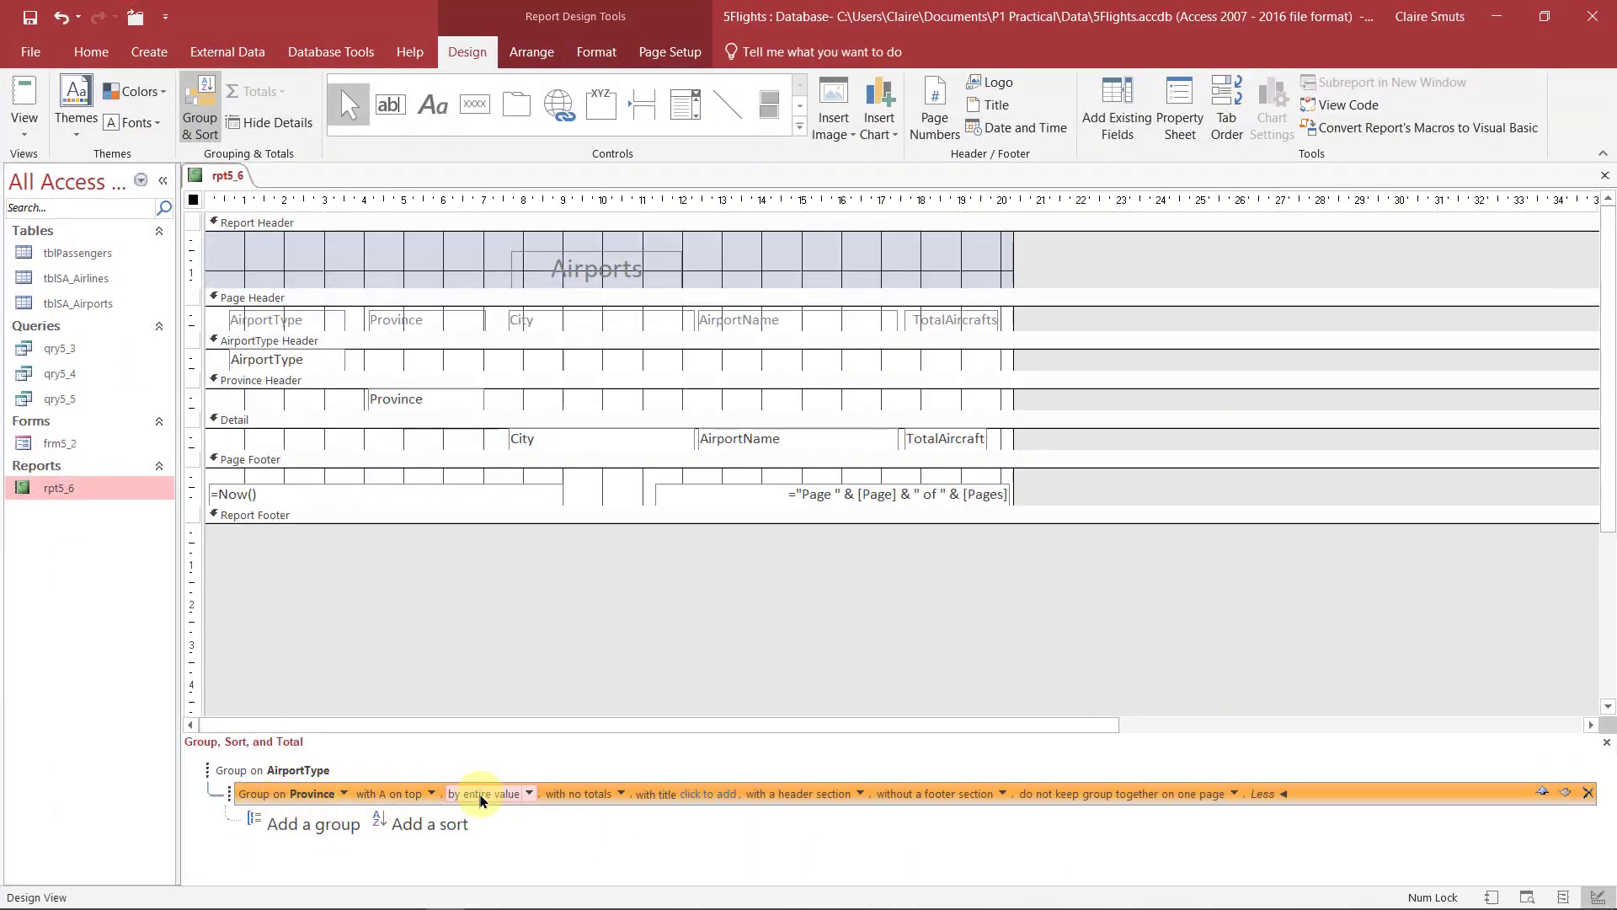
{"action": "left_click", "coordinate": [1002, 794]}
{"action": "left_click", "coordinate": [974, 813]}
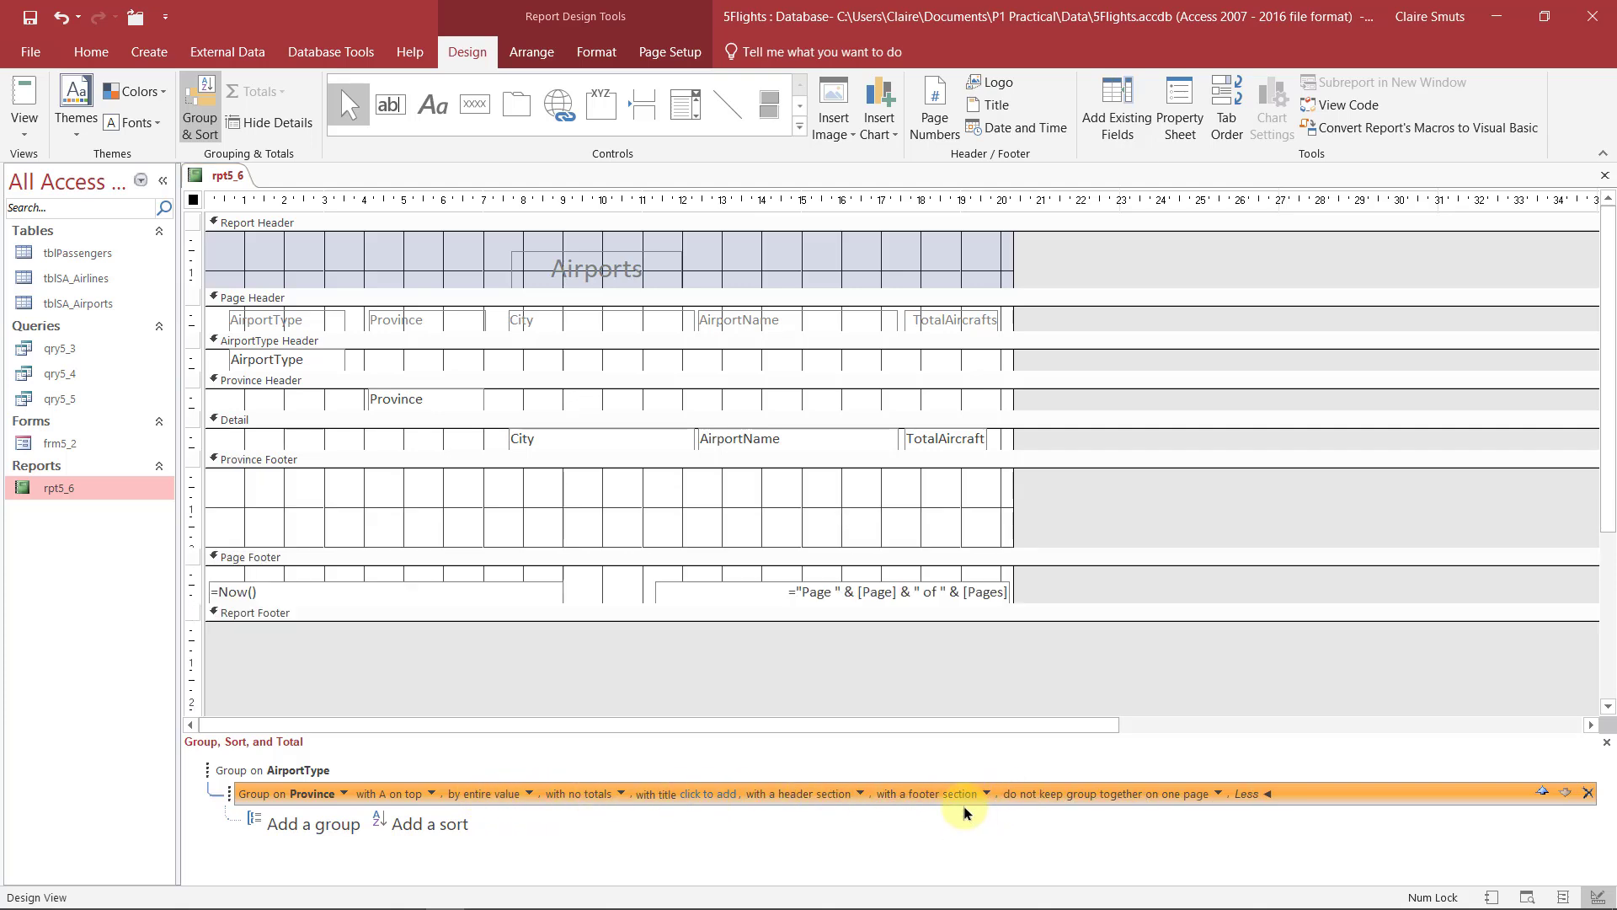
Show the report's Field List and locate the TotalSeats field to check its exact name.
{"action": "left_click", "coordinate": [660, 517]}
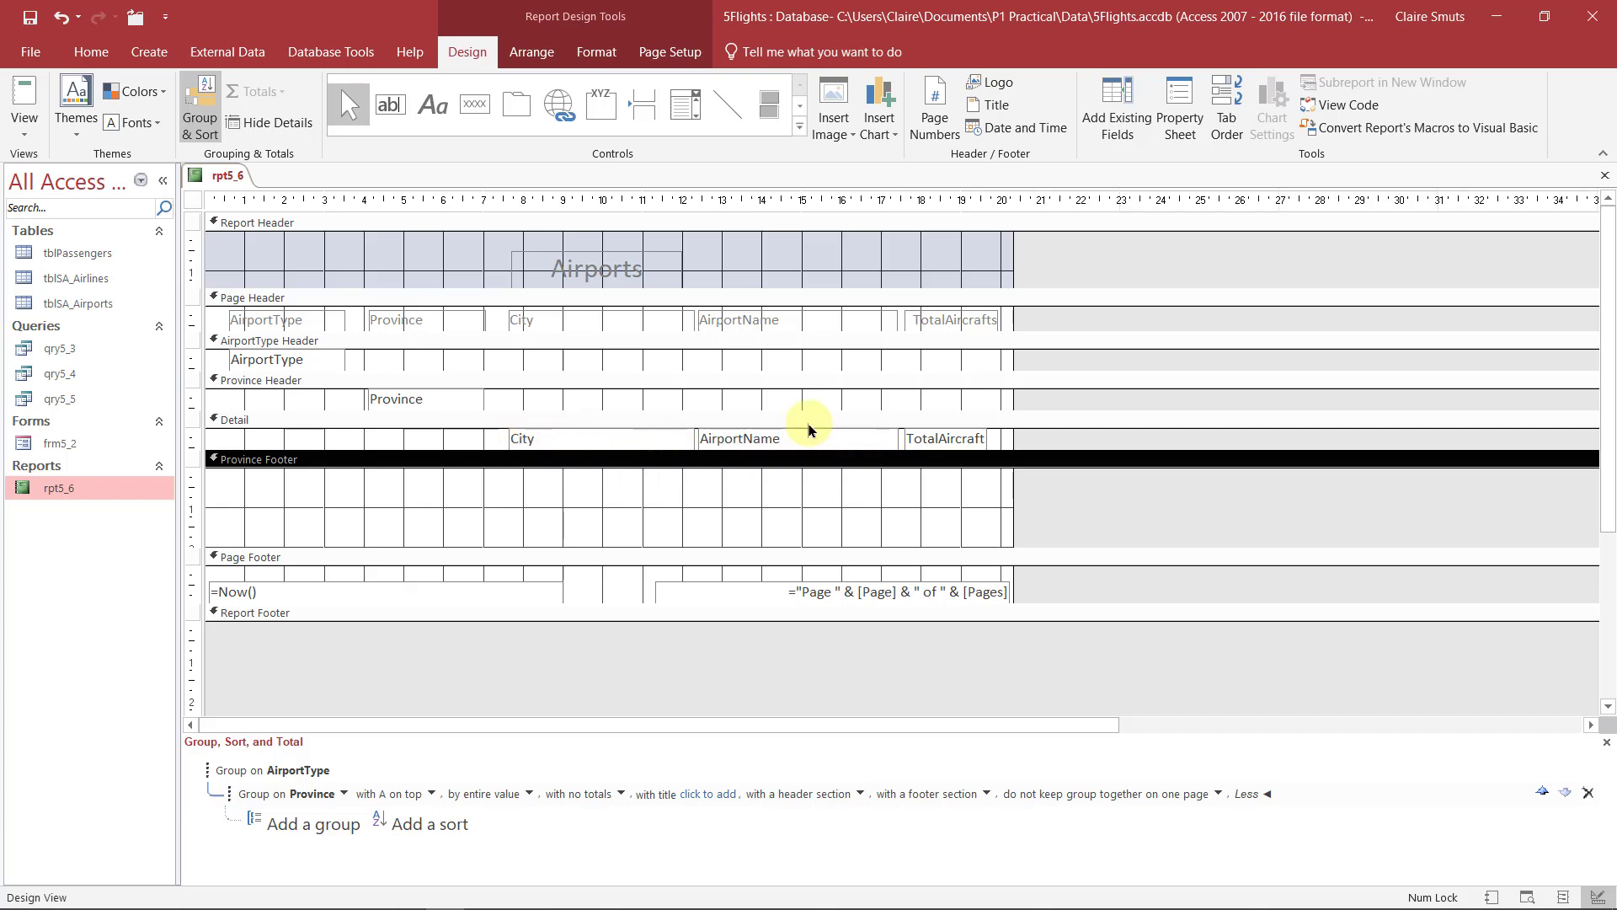
{"action": "left_click", "coordinate": [1137, 132]}
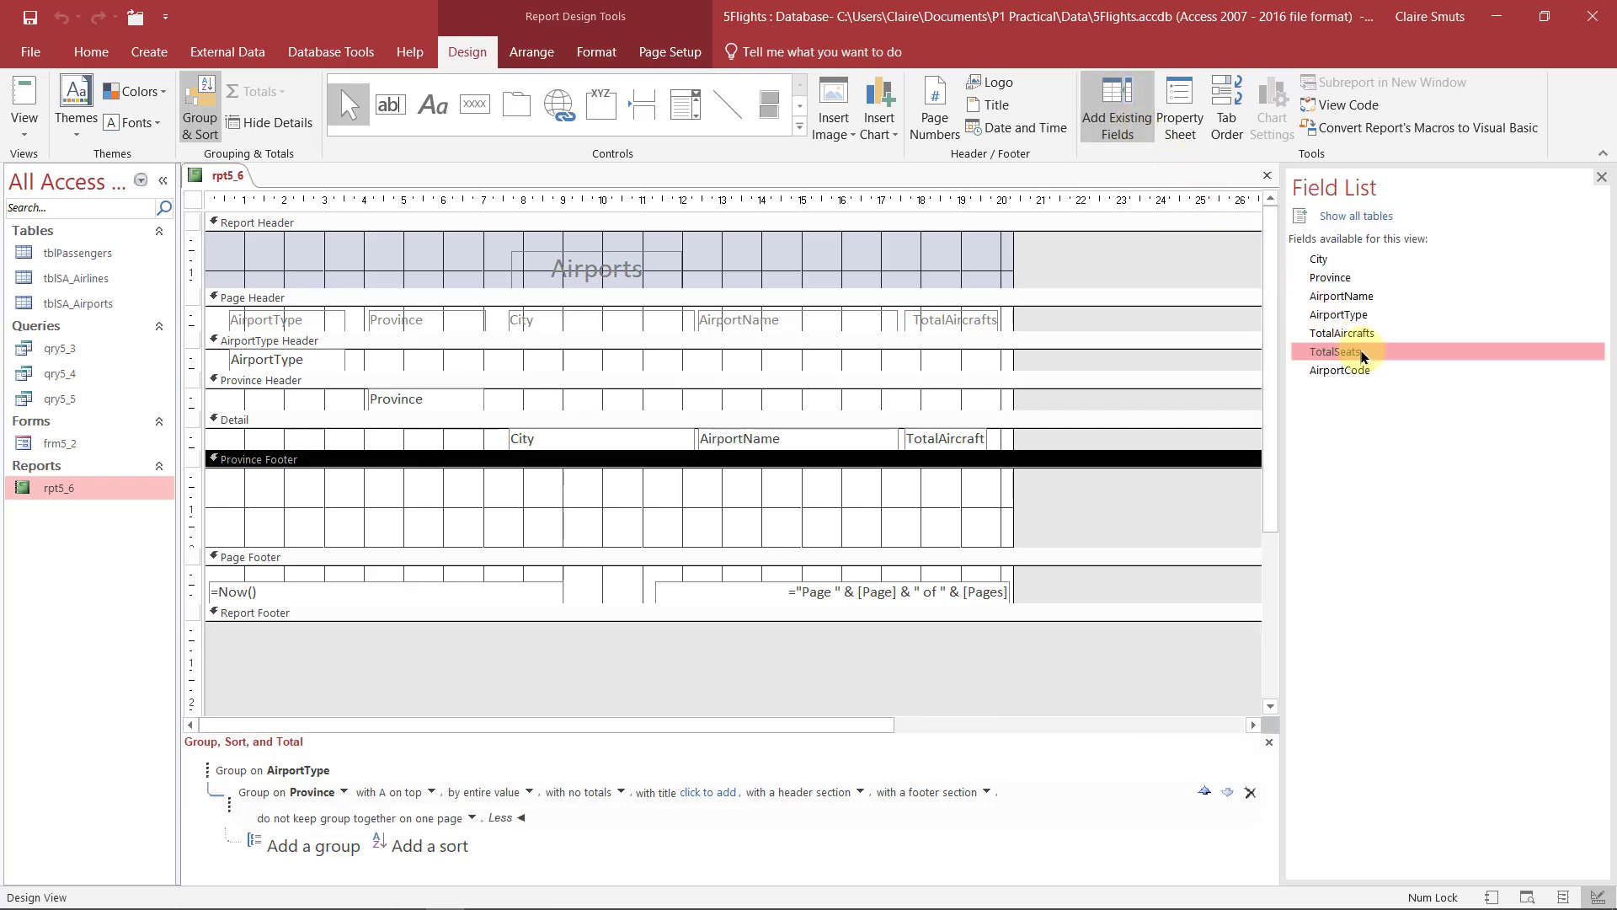
{"action": "left_click", "coordinate": [1364, 358]}
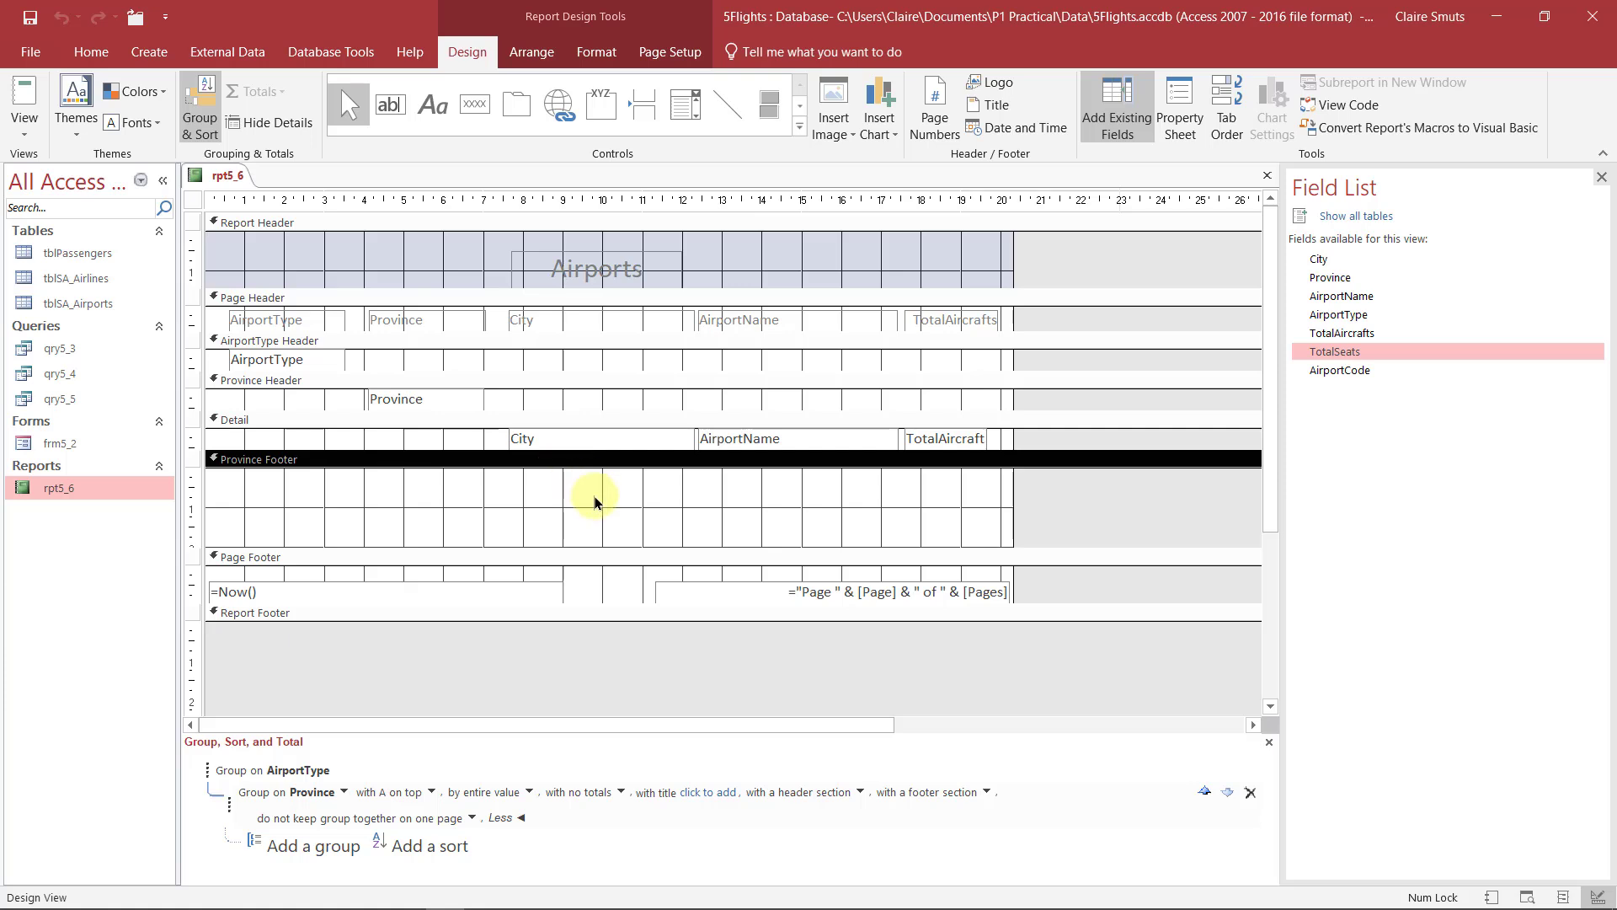
Add a text box to the Province Footer with the expression =sum(TotalSeats).
{"action": "left_click", "coordinate": [389, 104]}
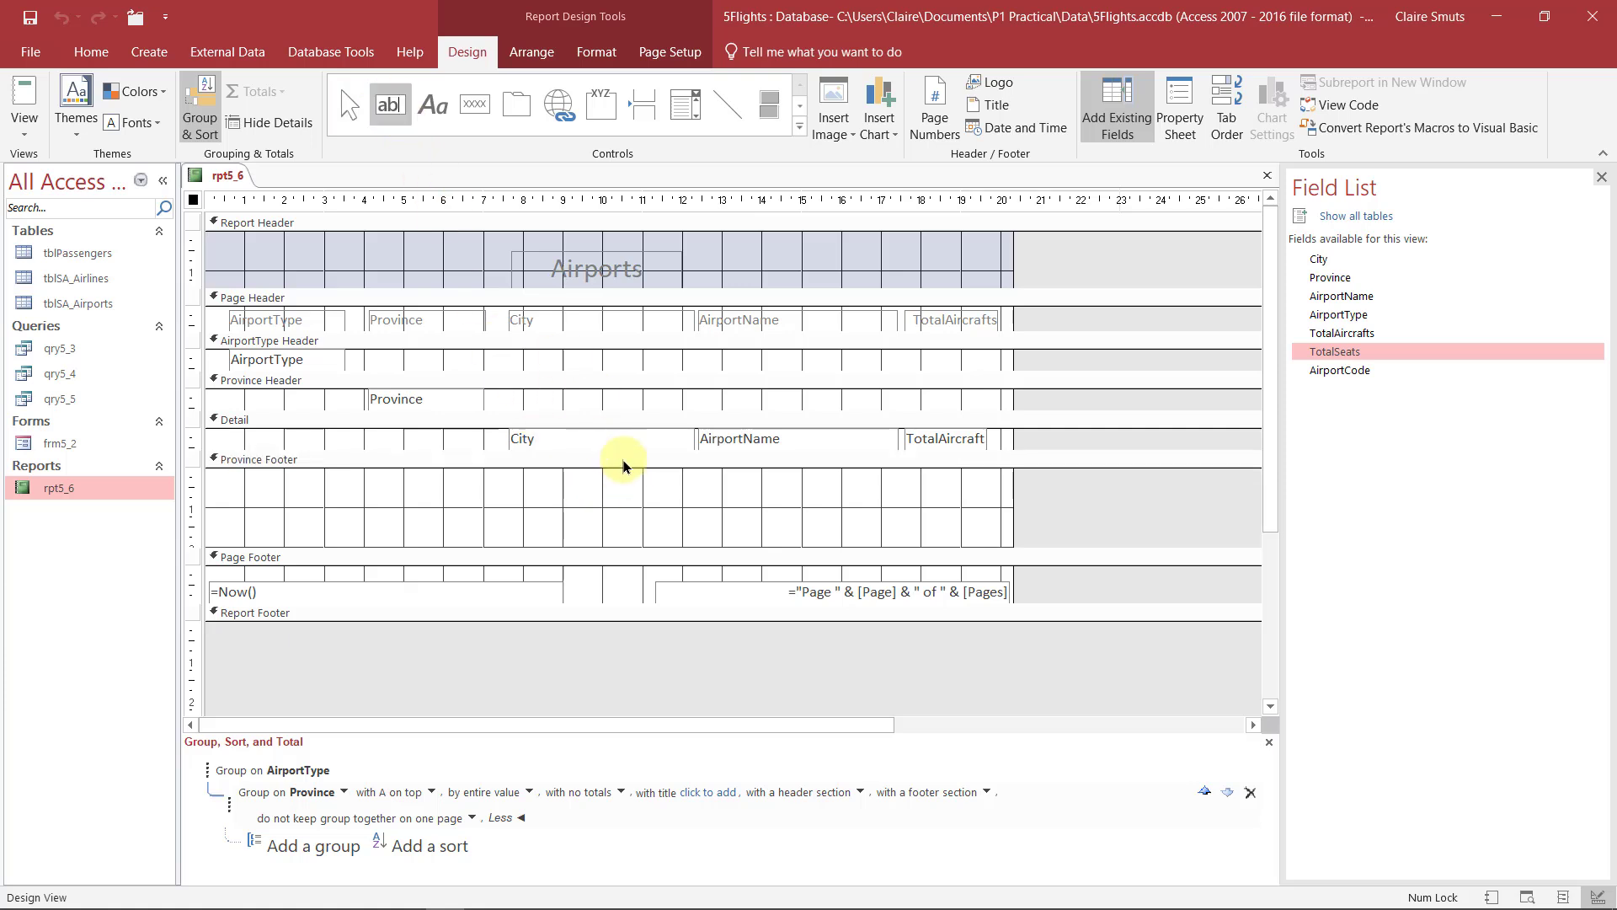
{"action": "left_click", "coordinate": [712, 484]}
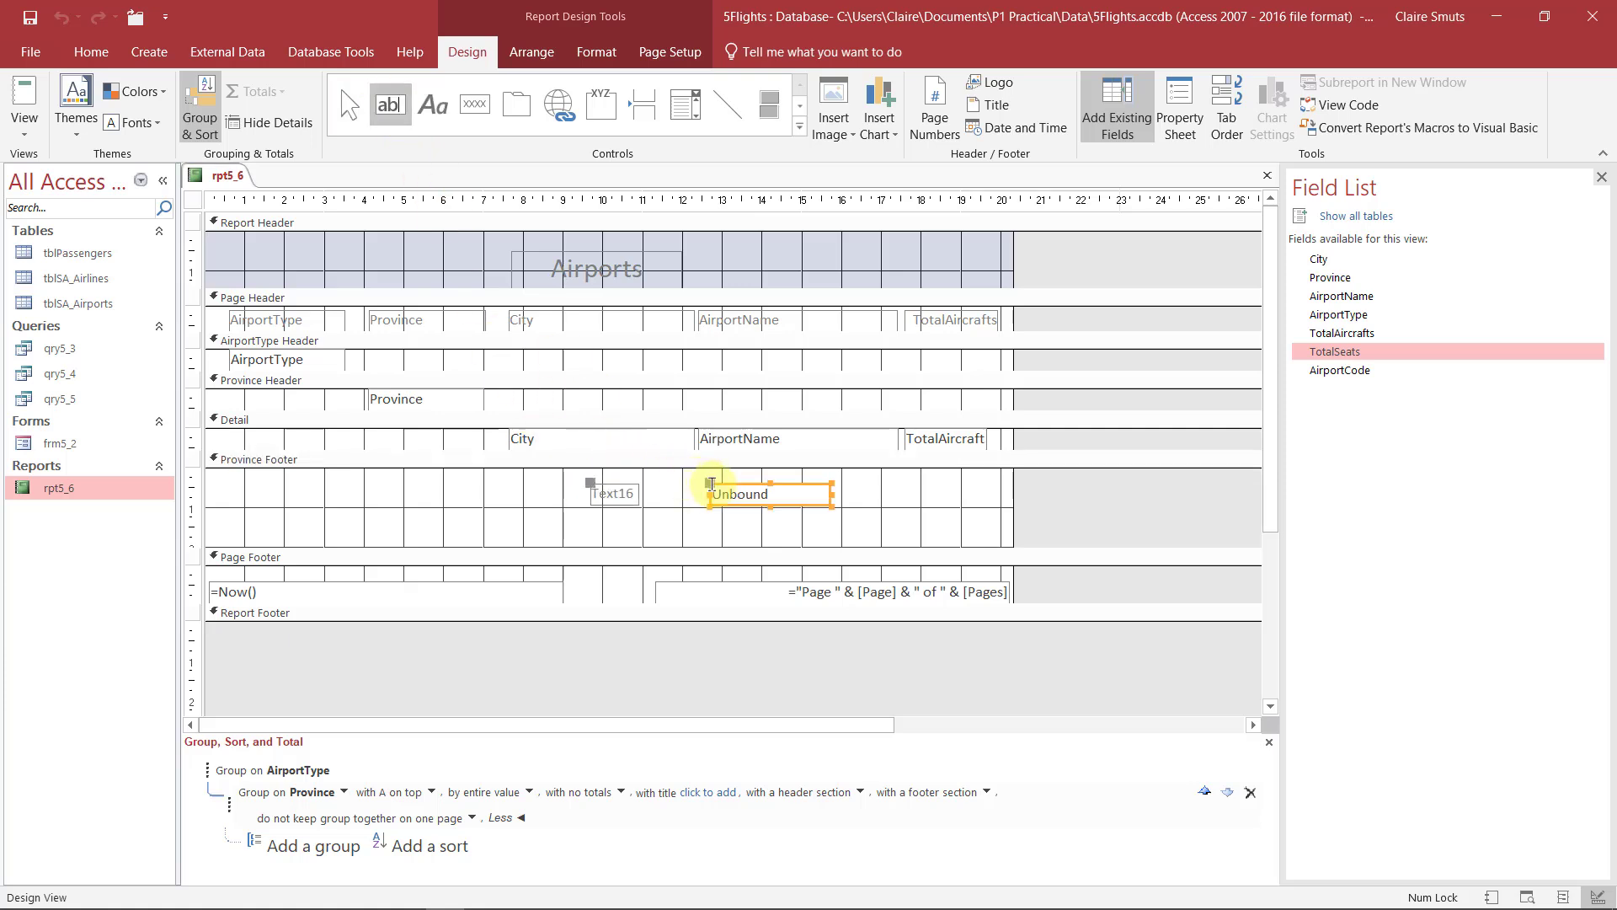
{"action": "left_click", "coordinate": [757, 493]}
{"action": "type", "text": "="}
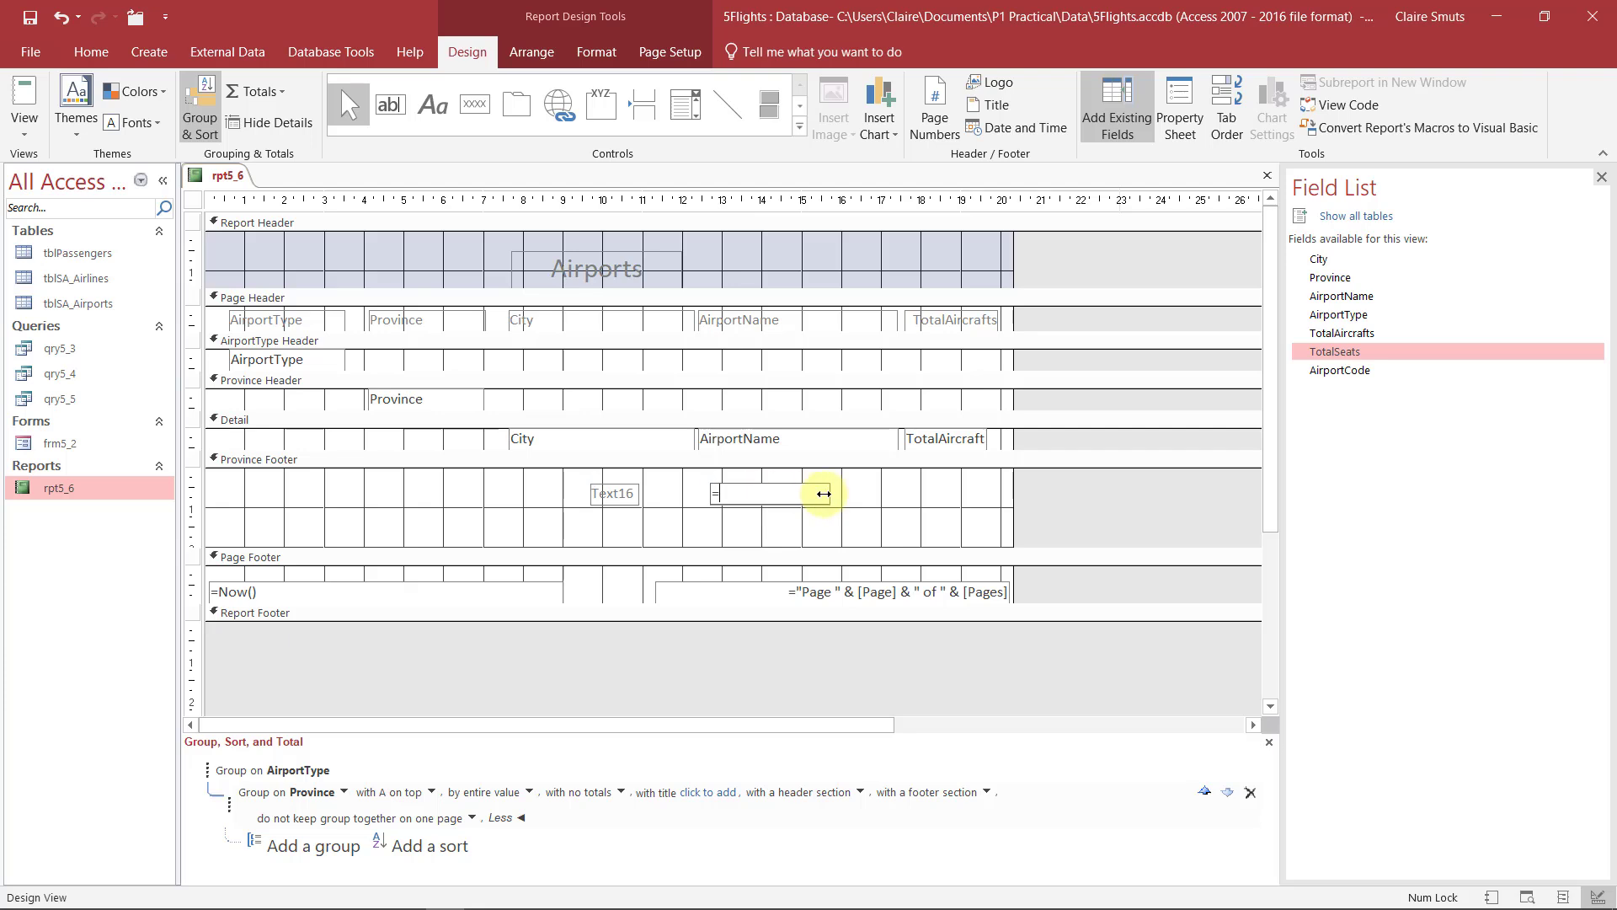
{"action": "type", "text": "sum(Tot"}
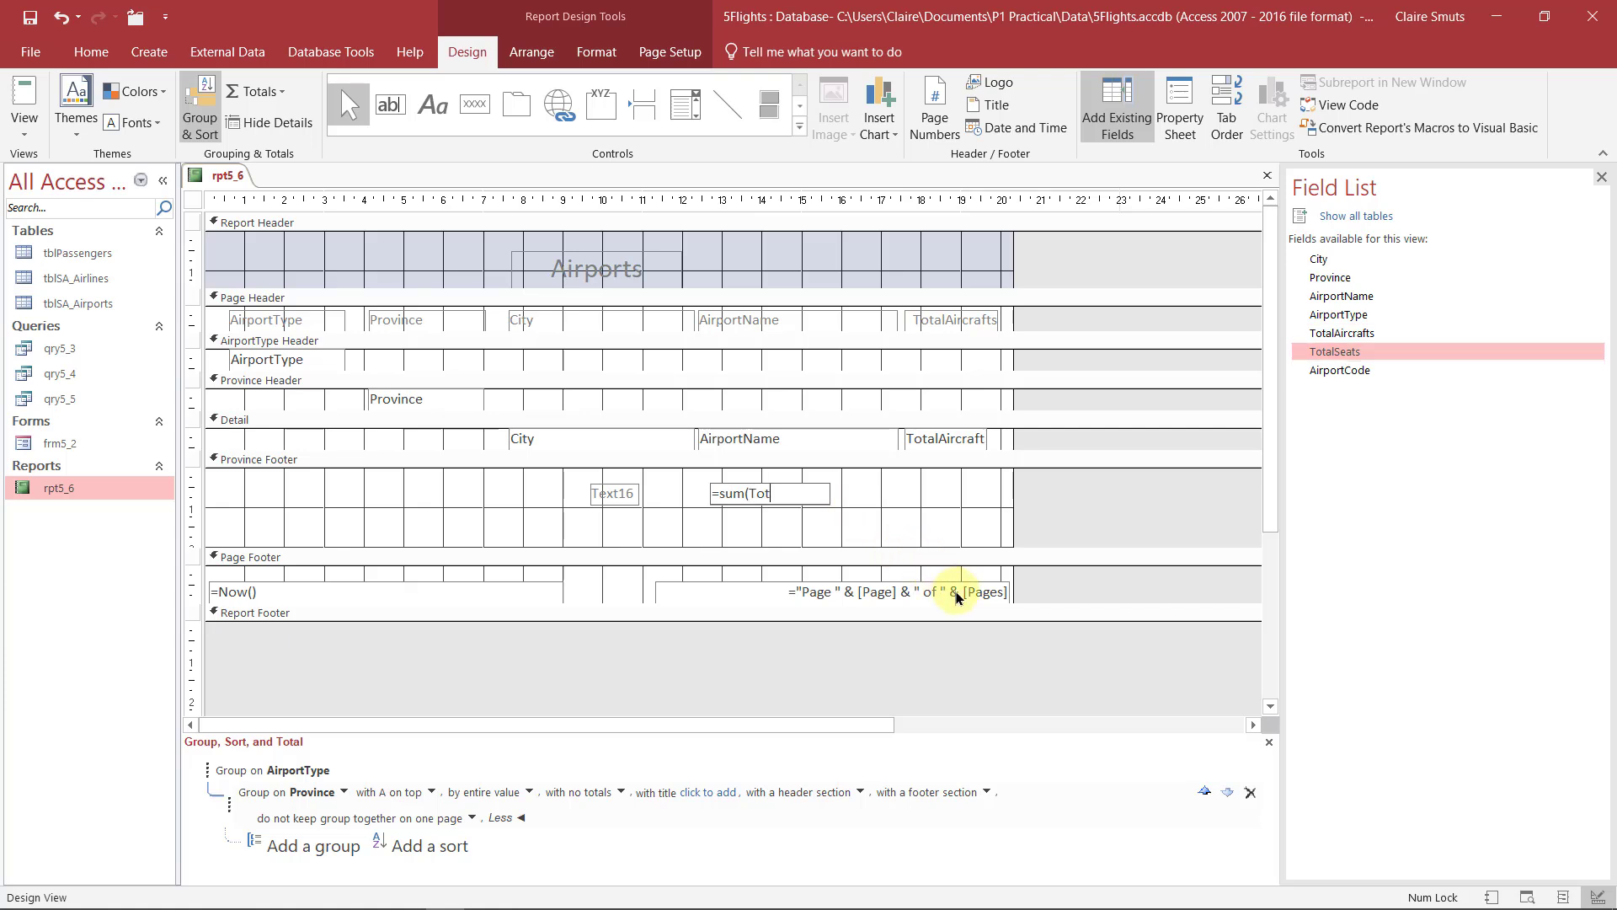
{"action": "type", "text": "alSeats"}
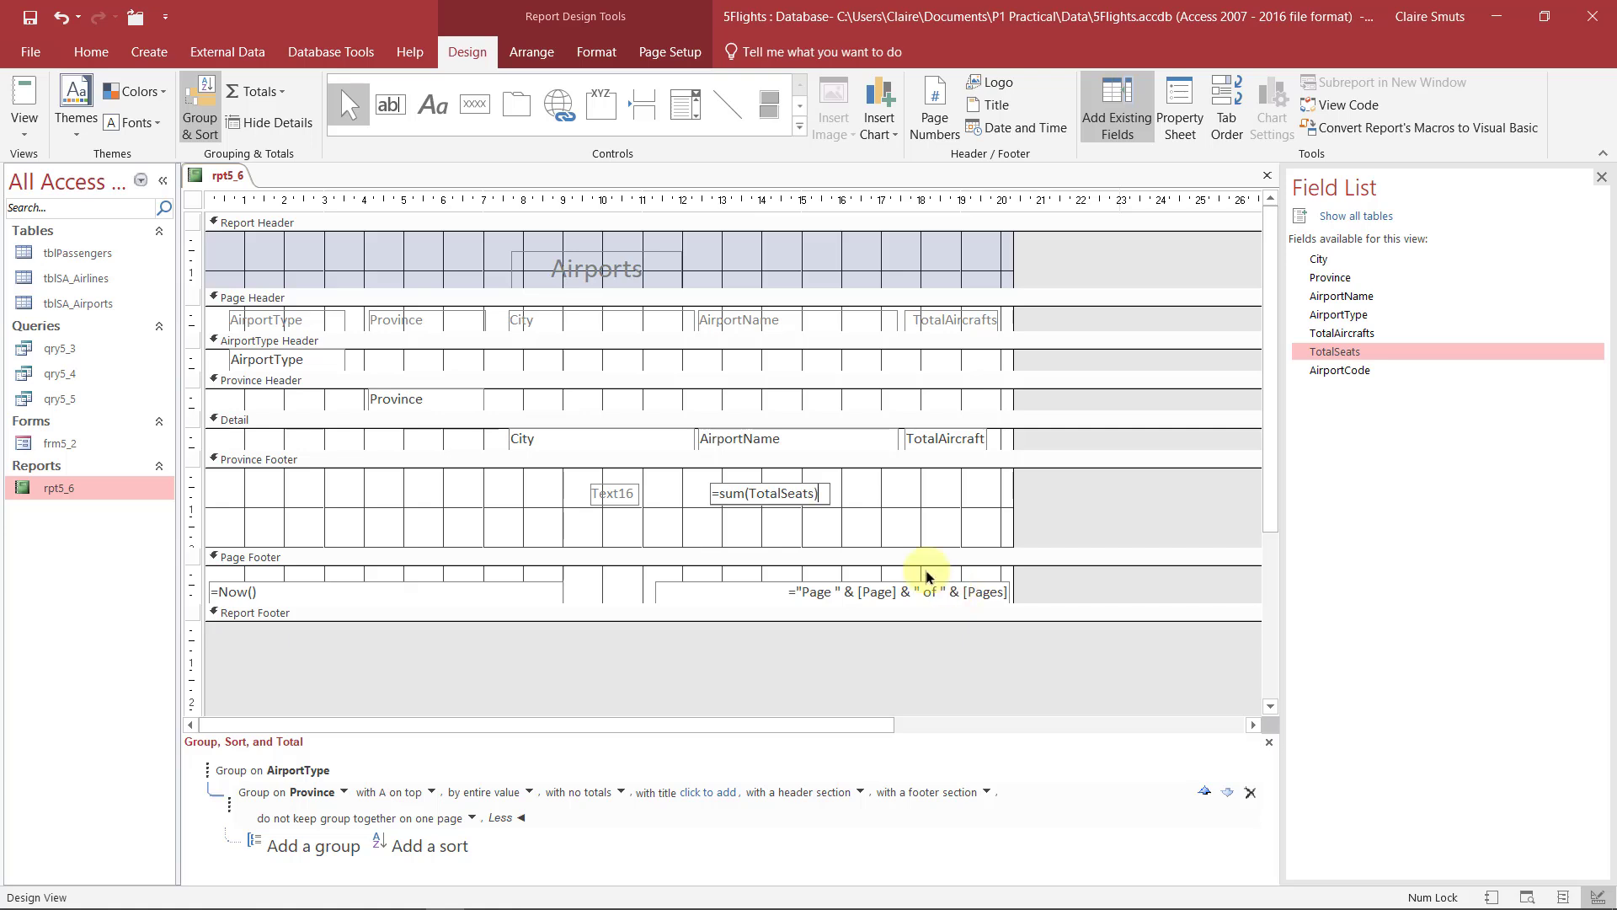
{"action": "left_click", "coordinate": [844, 512]}
{"action": "left_click", "coordinate": [823, 494]}
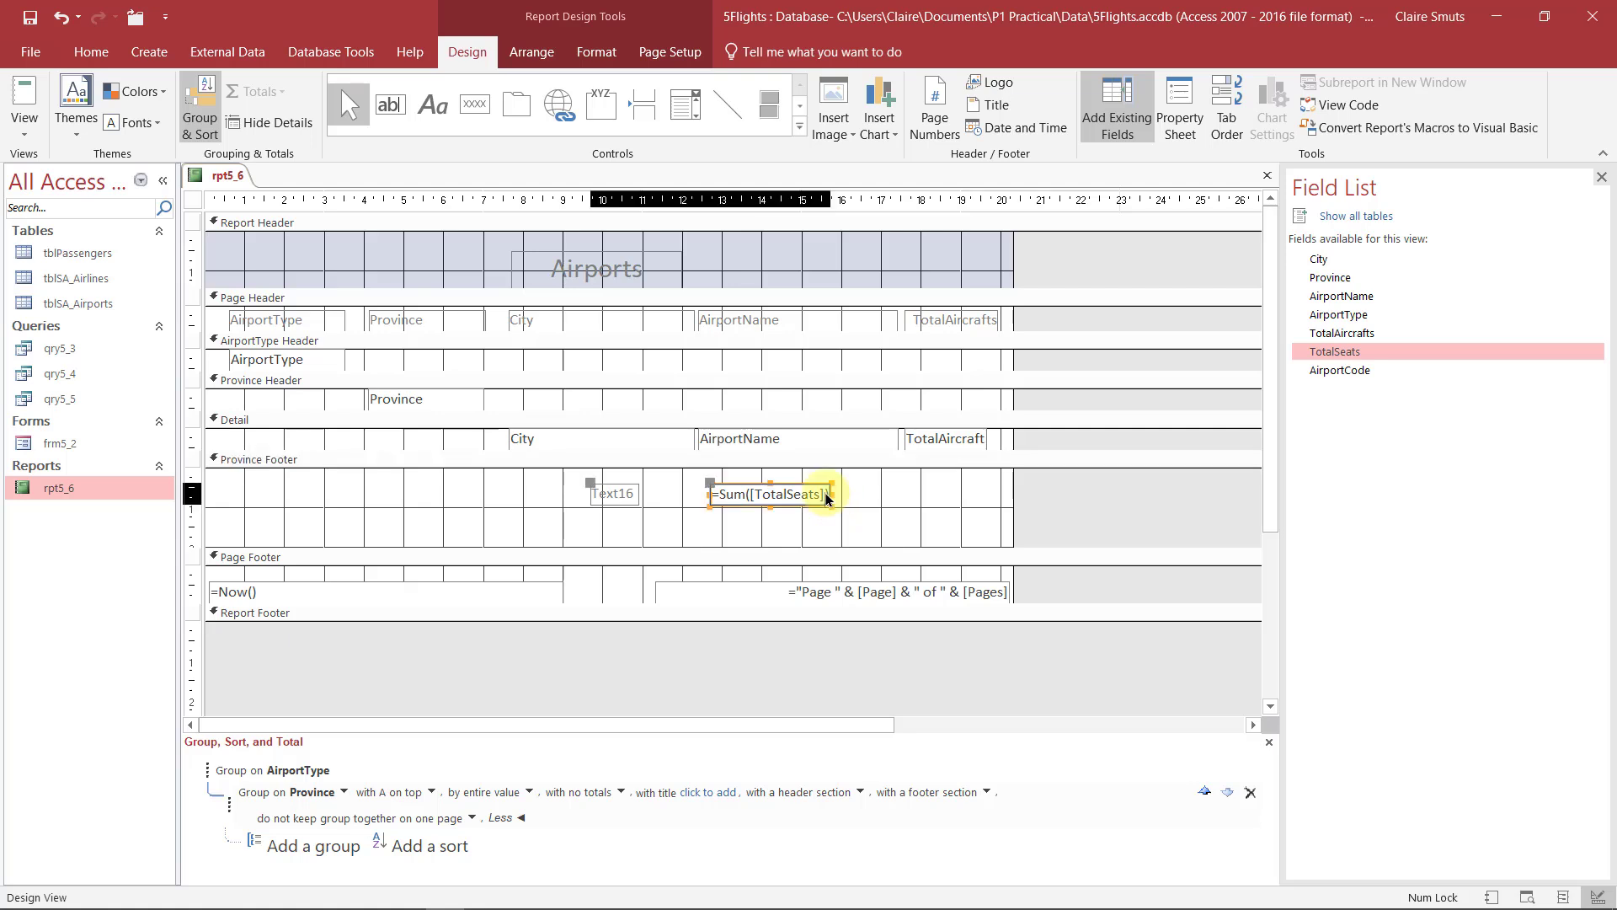
Change the caption of the label beside the Province Footer's sum text box to "Total Seats:".
{"action": "left_click", "coordinate": [981, 515]}
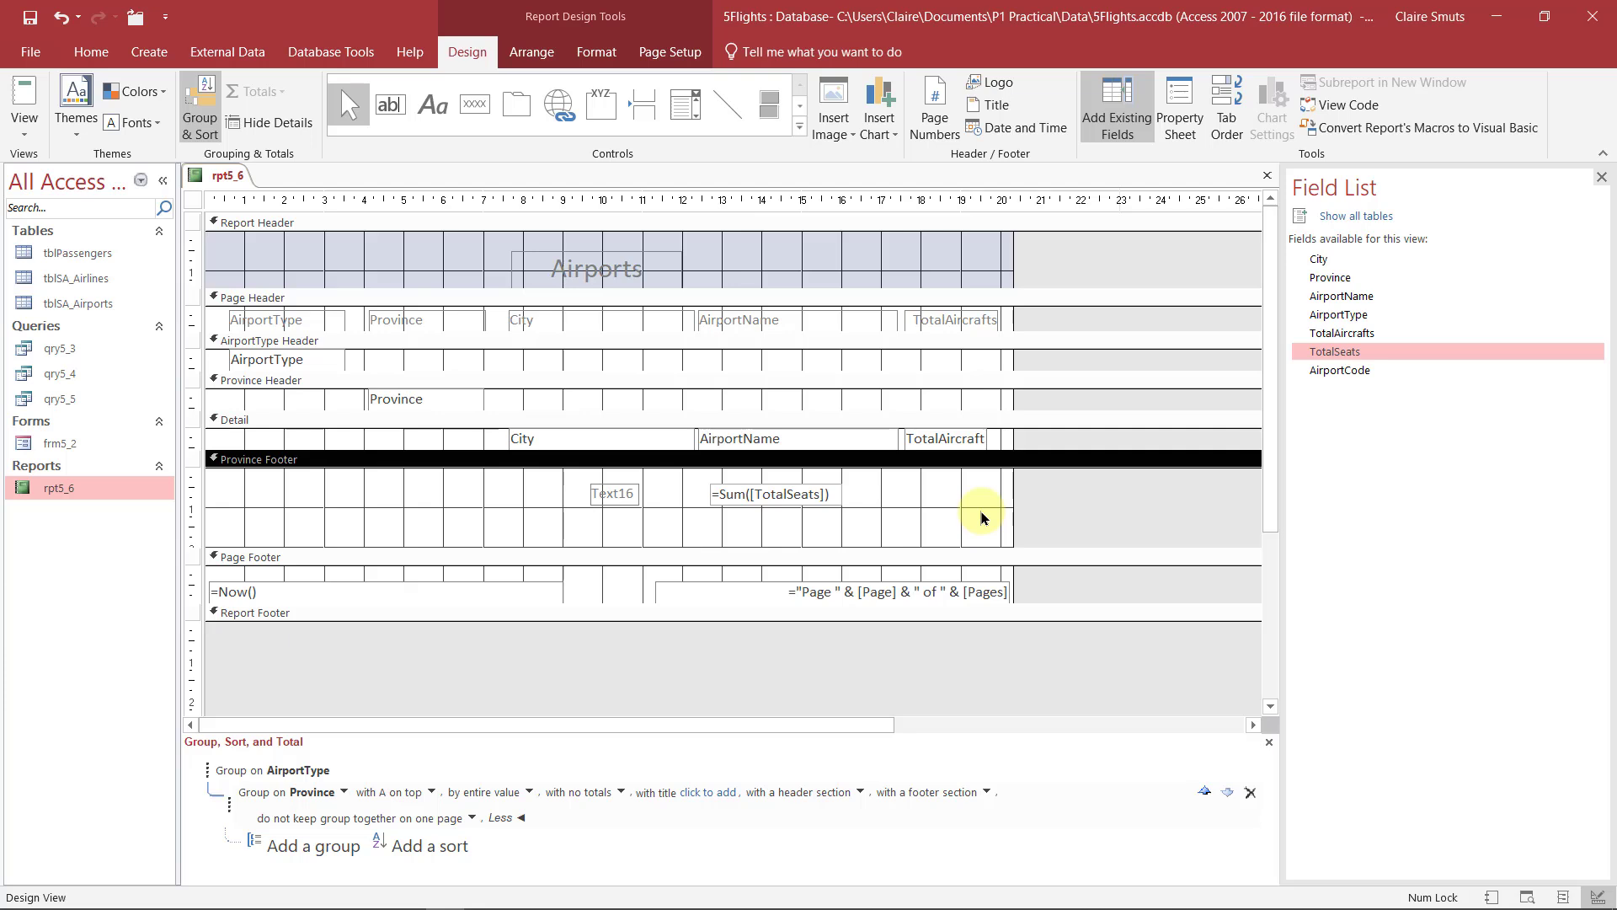
{"action": "left_click", "coordinate": [1360, 358]}
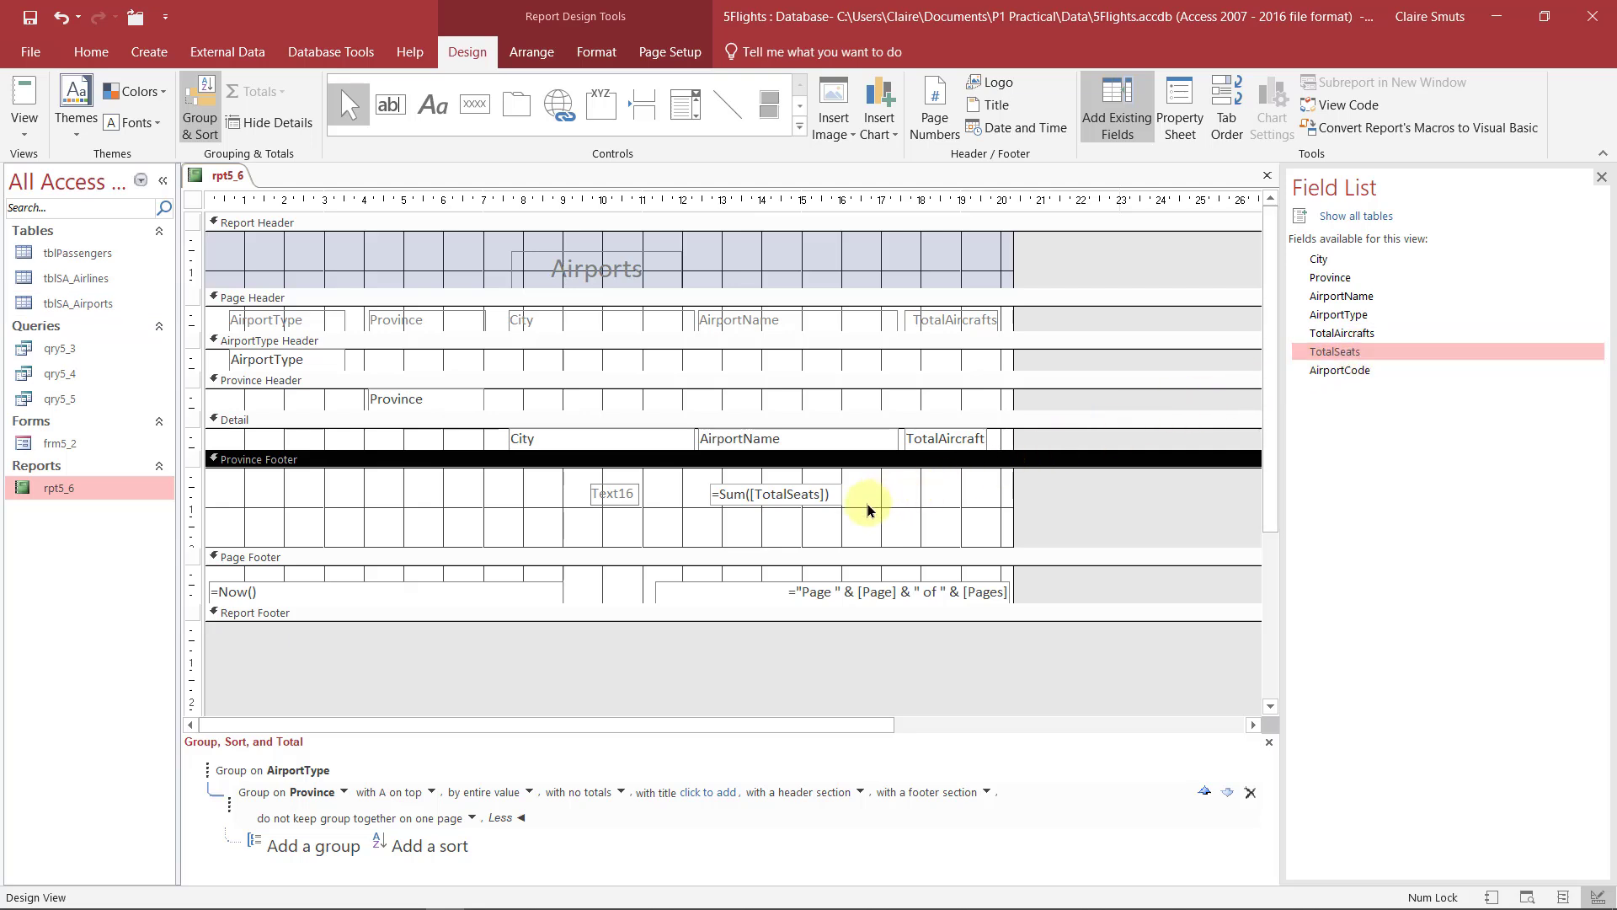
{"action": "left_click", "coordinate": [615, 497]}
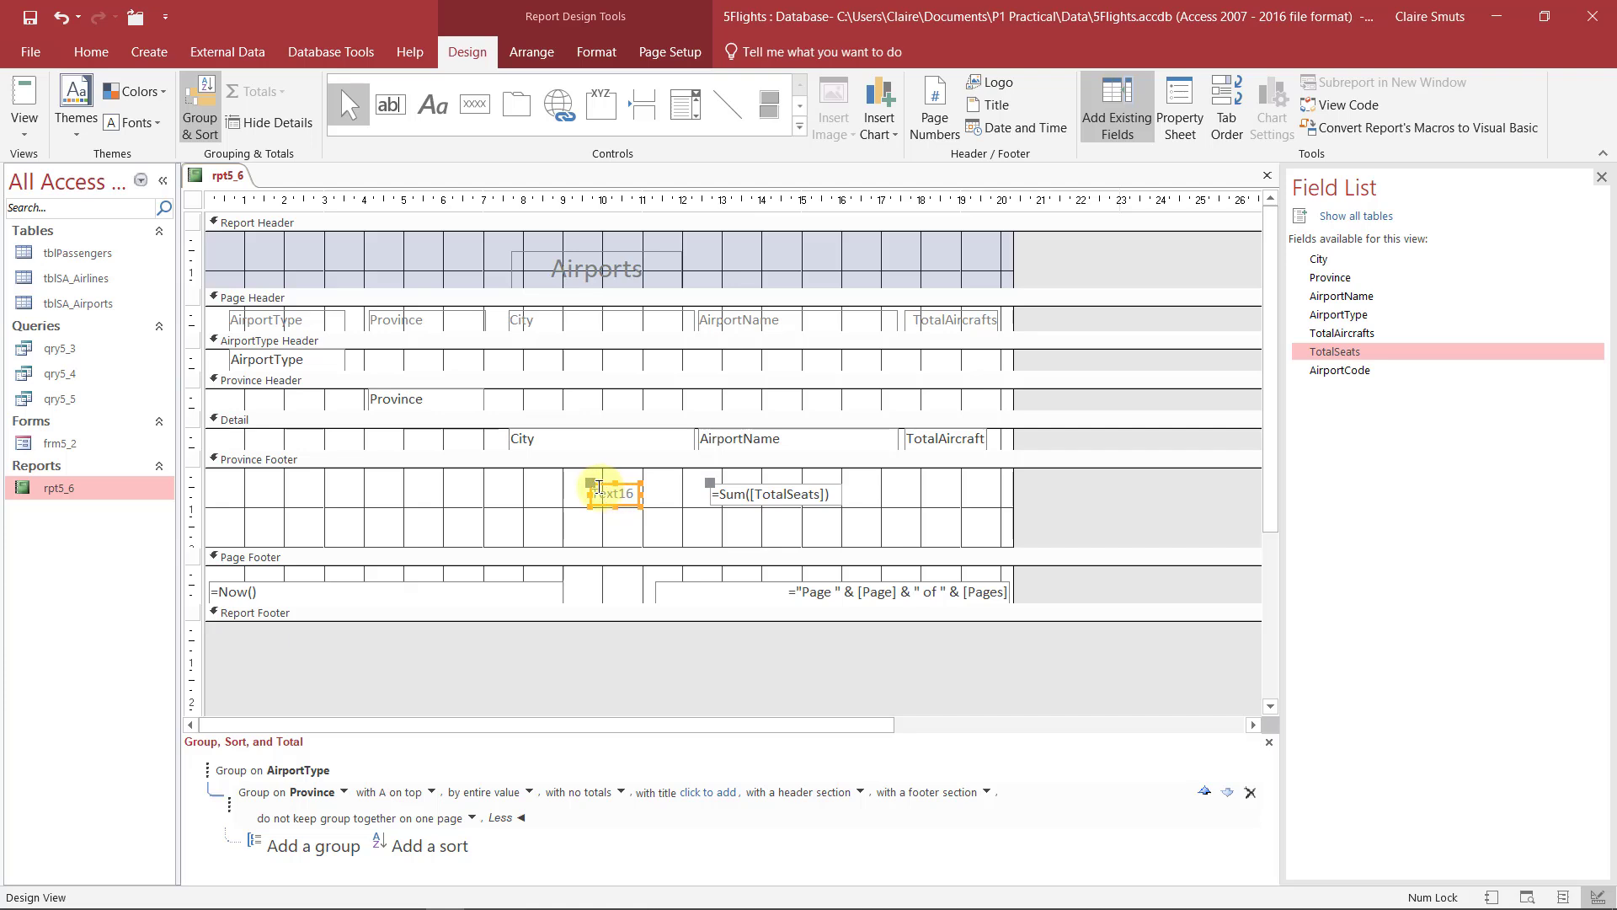
{"action": "double_click", "coordinate": [600, 492]}
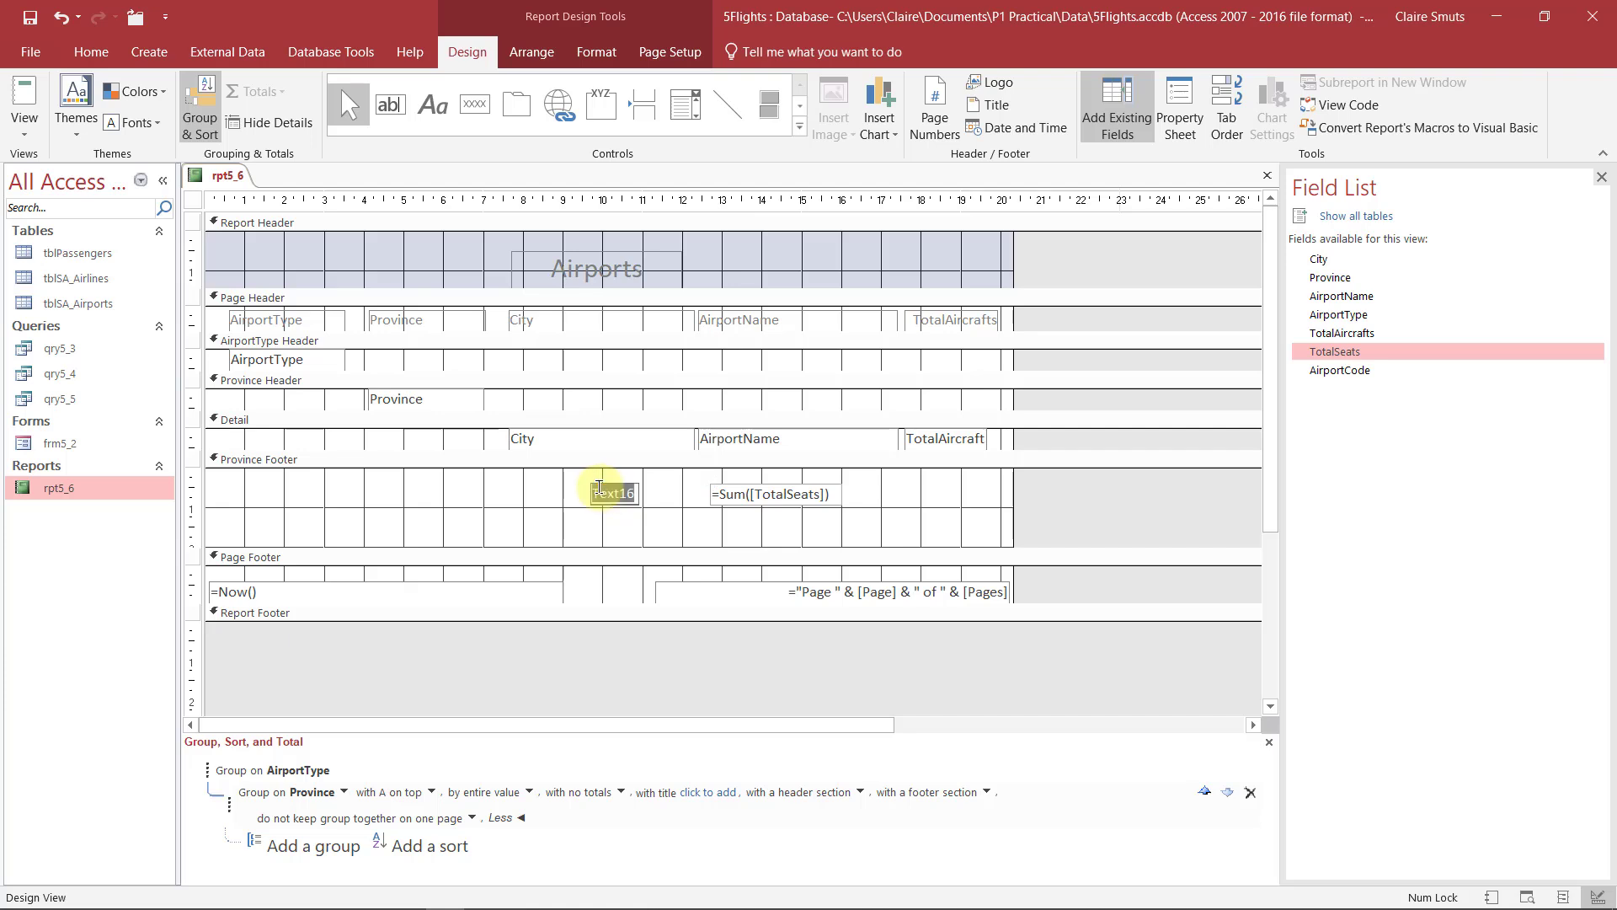
{"action": "type", "text": "Total Seats:"}
{"action": "left_click", "coordinate": [549, 510]}
Switch the report to Report View and check the Total Seats line beneath each province's airports.
{"action": "left_click", "coordinate": [26, 127]}
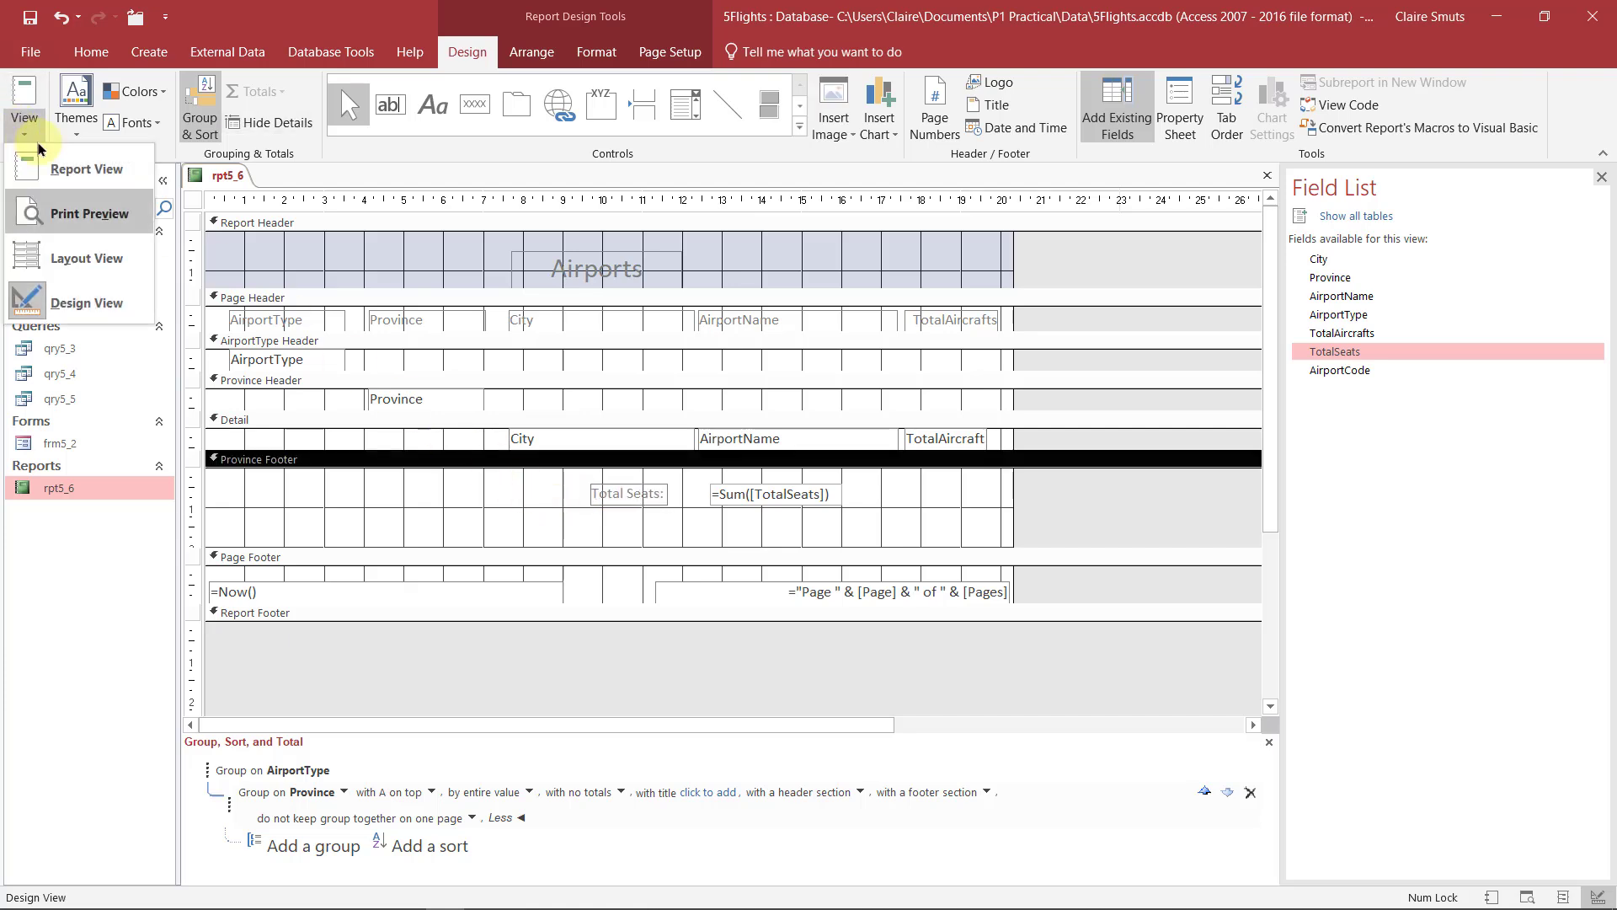
{"action": "left_click", "coordinate": [85, 169]}
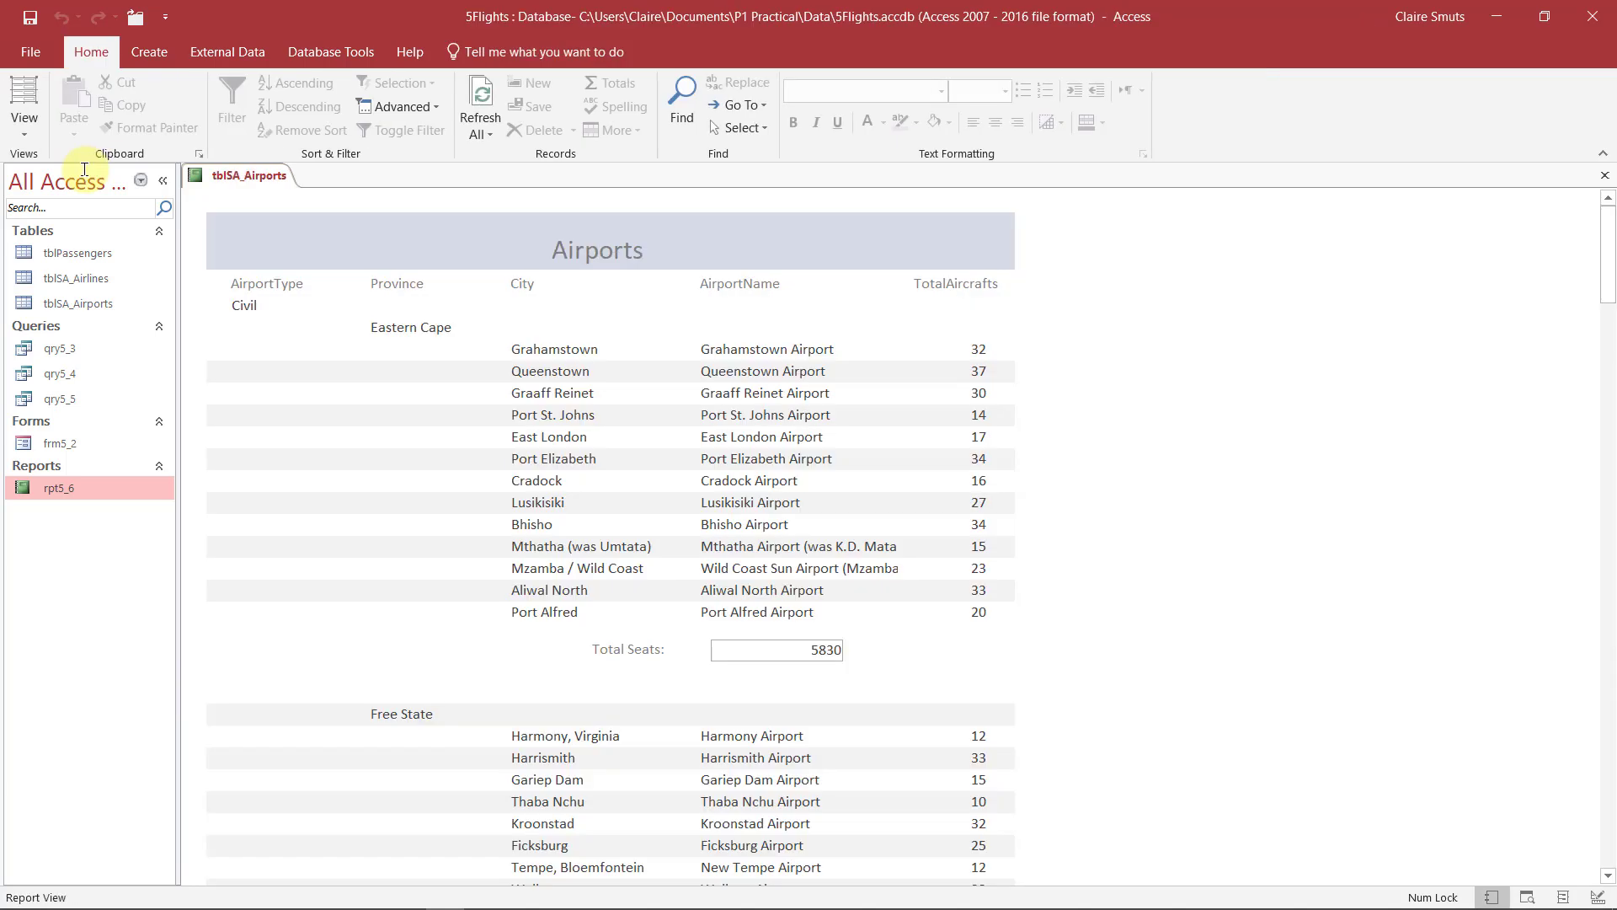
{"action": "scroll", "coordinate": [84, 169], "scroll_direction": "down", "scroll_amount": 10}
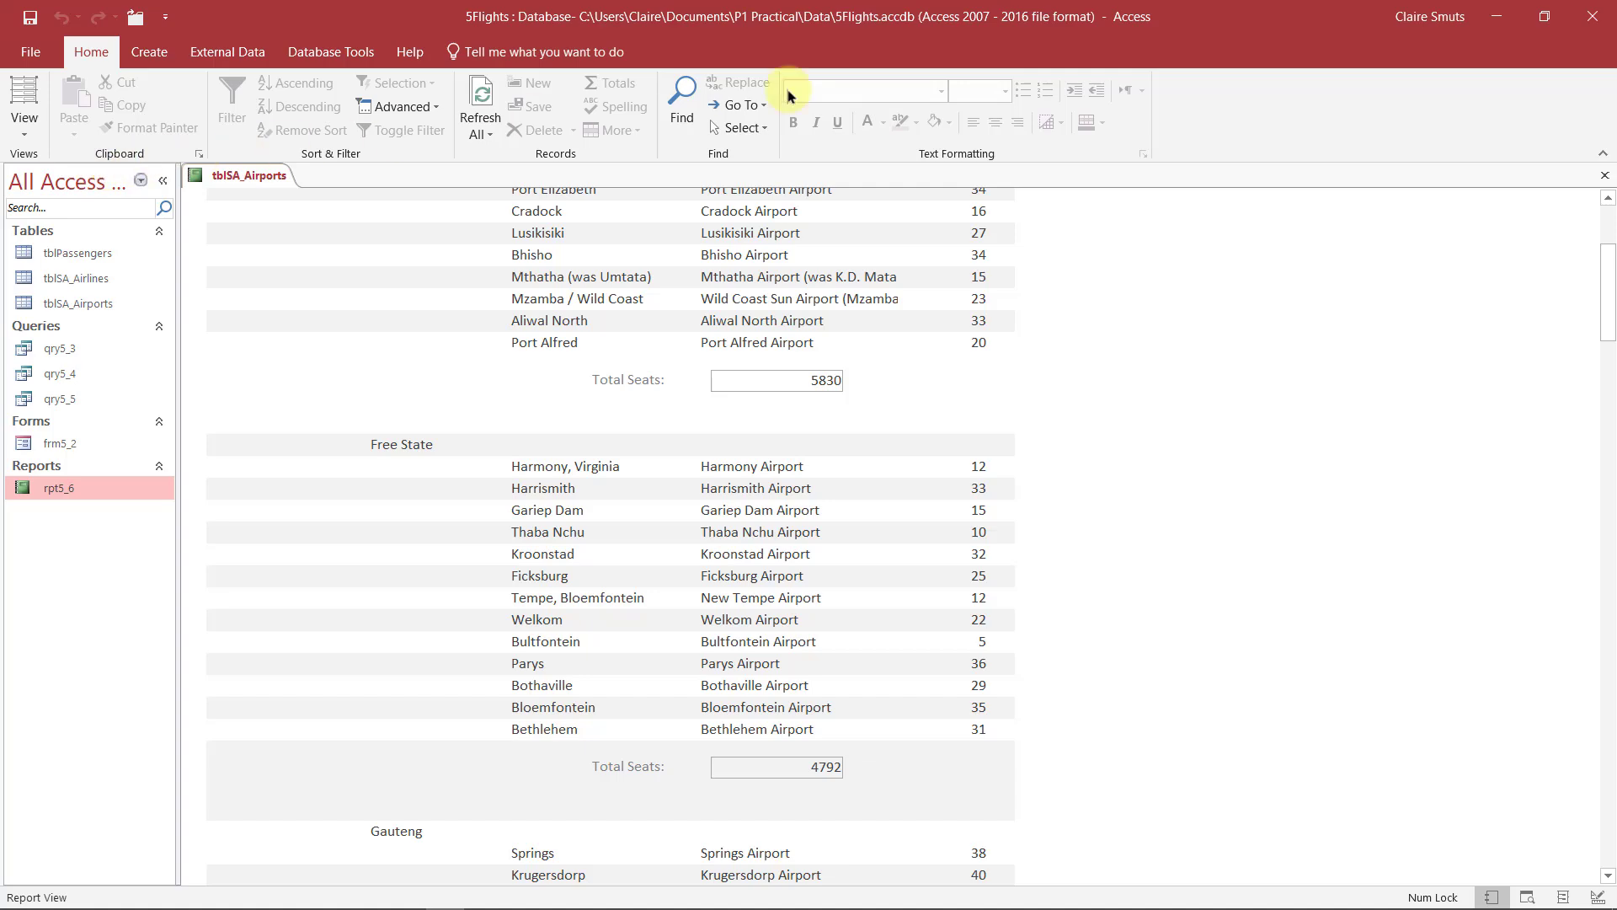
Close the finished rpt5_6 report.
{"action": "left_click", "coordinate": [1494, 15]}
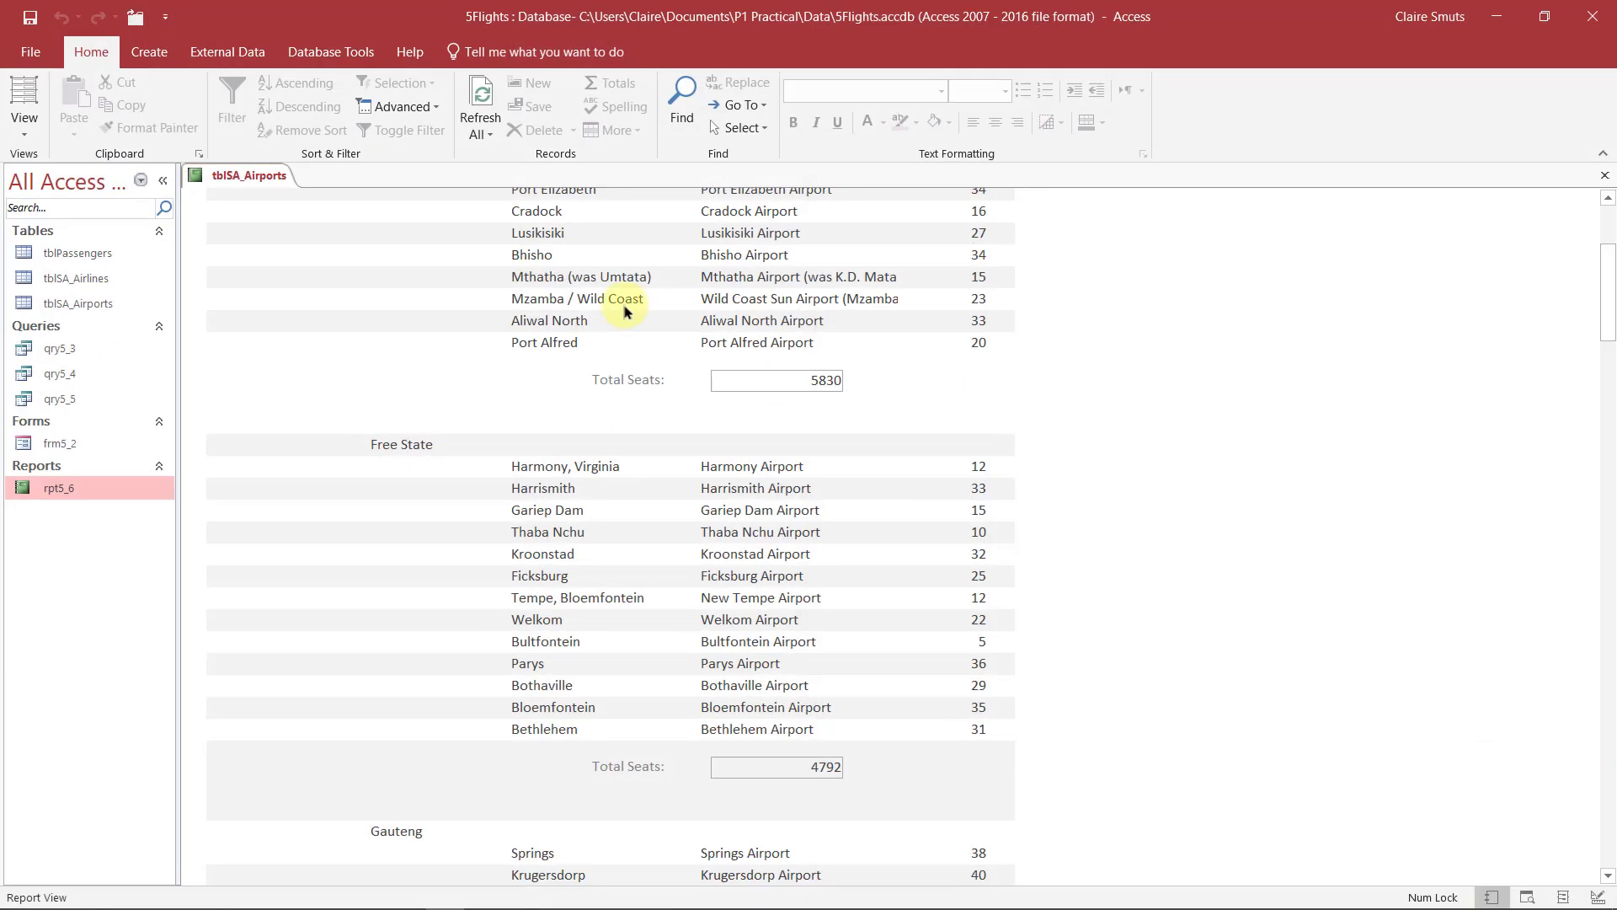
{"action": "right_click", "coordinate": [215, 175]}
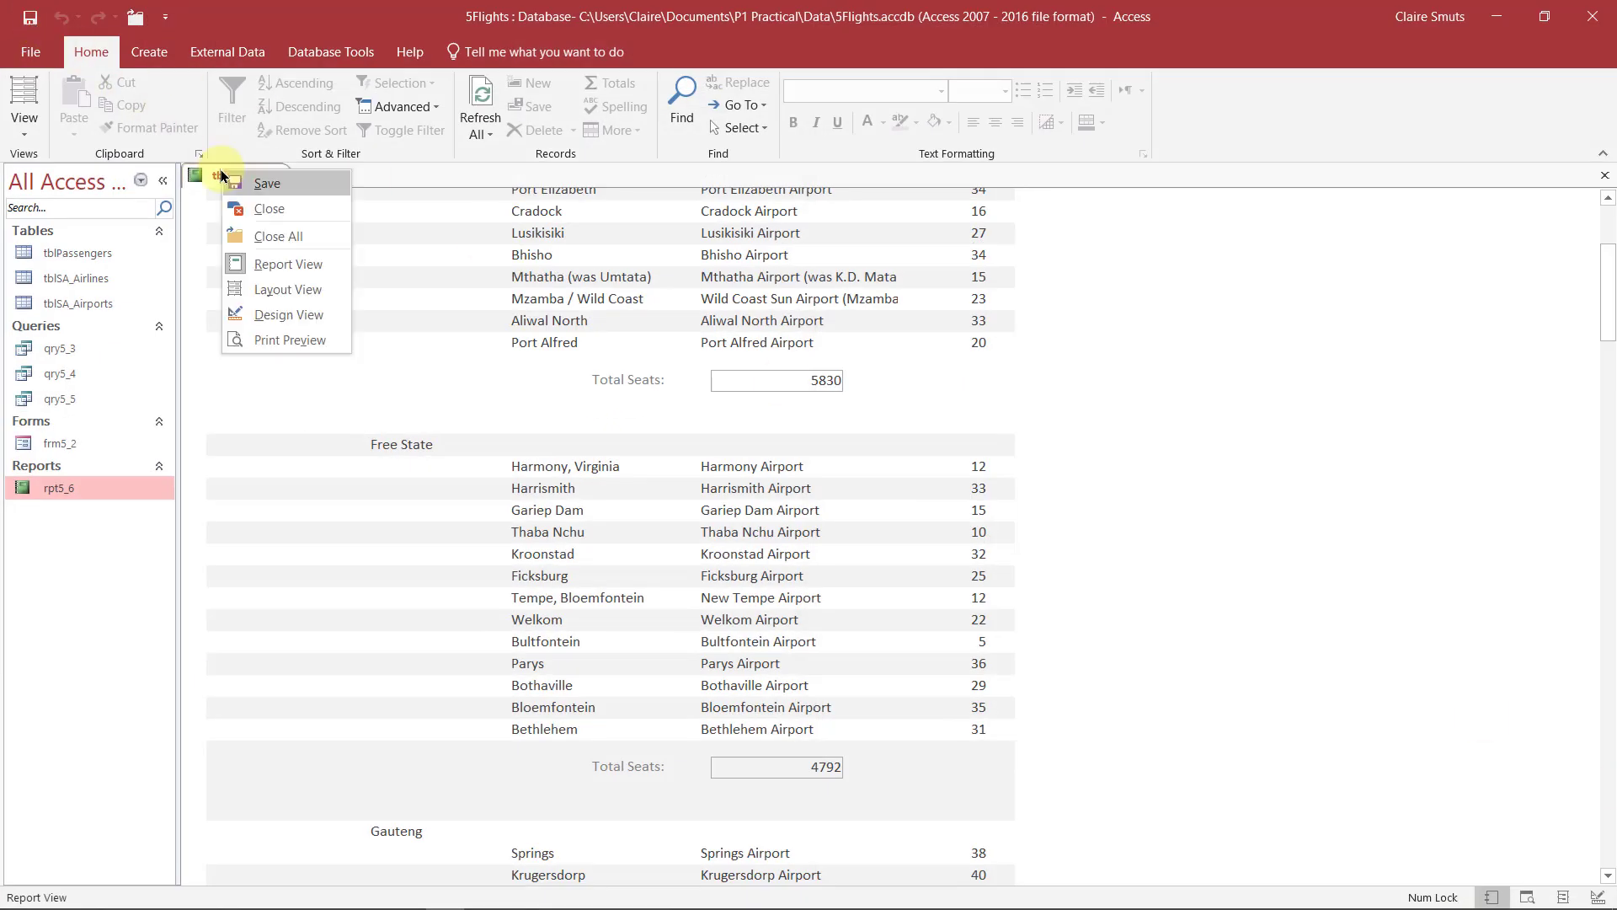
{"action": "left_click", "coordinate": [254, 207]}
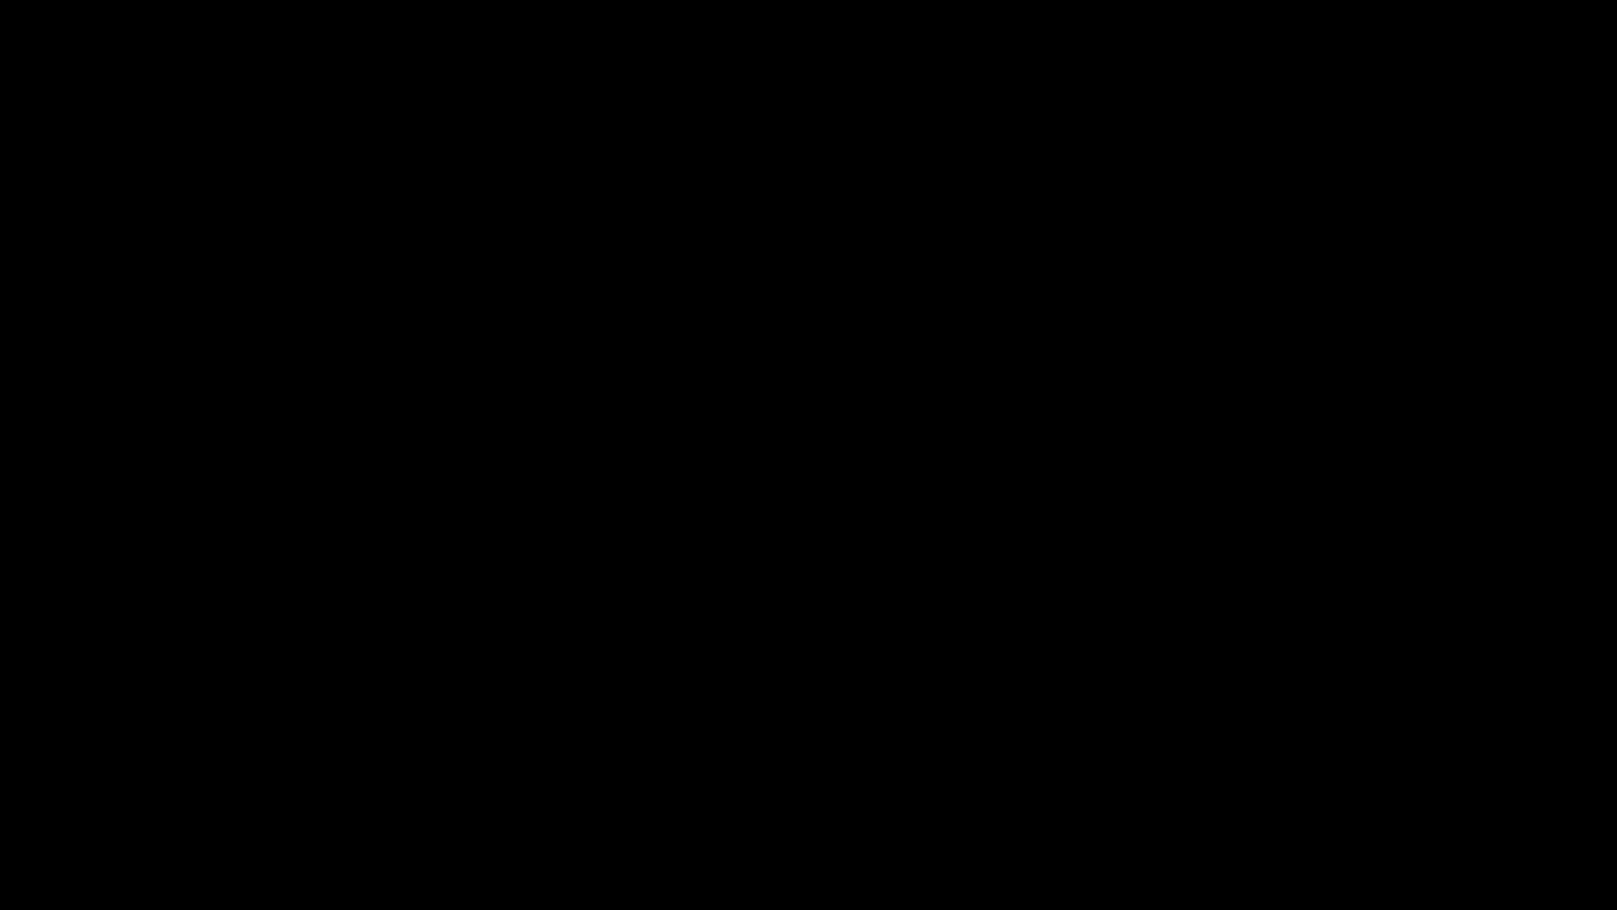